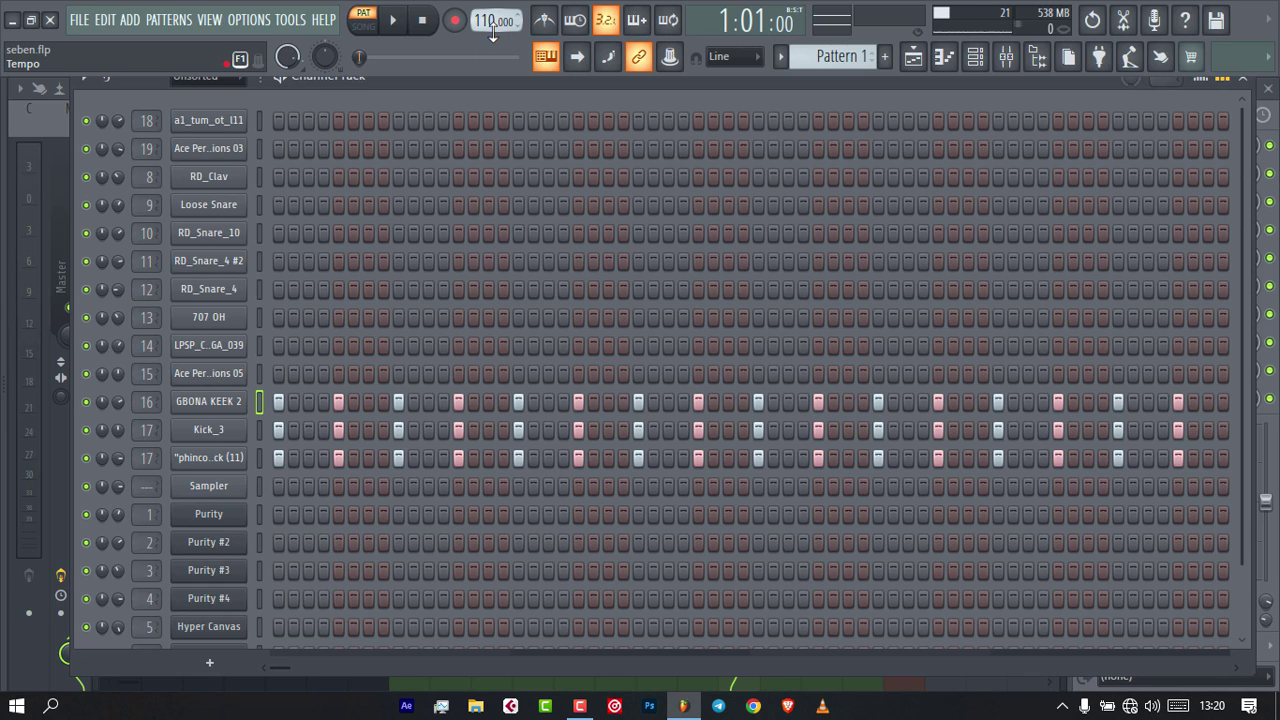
left_click(278, 401)
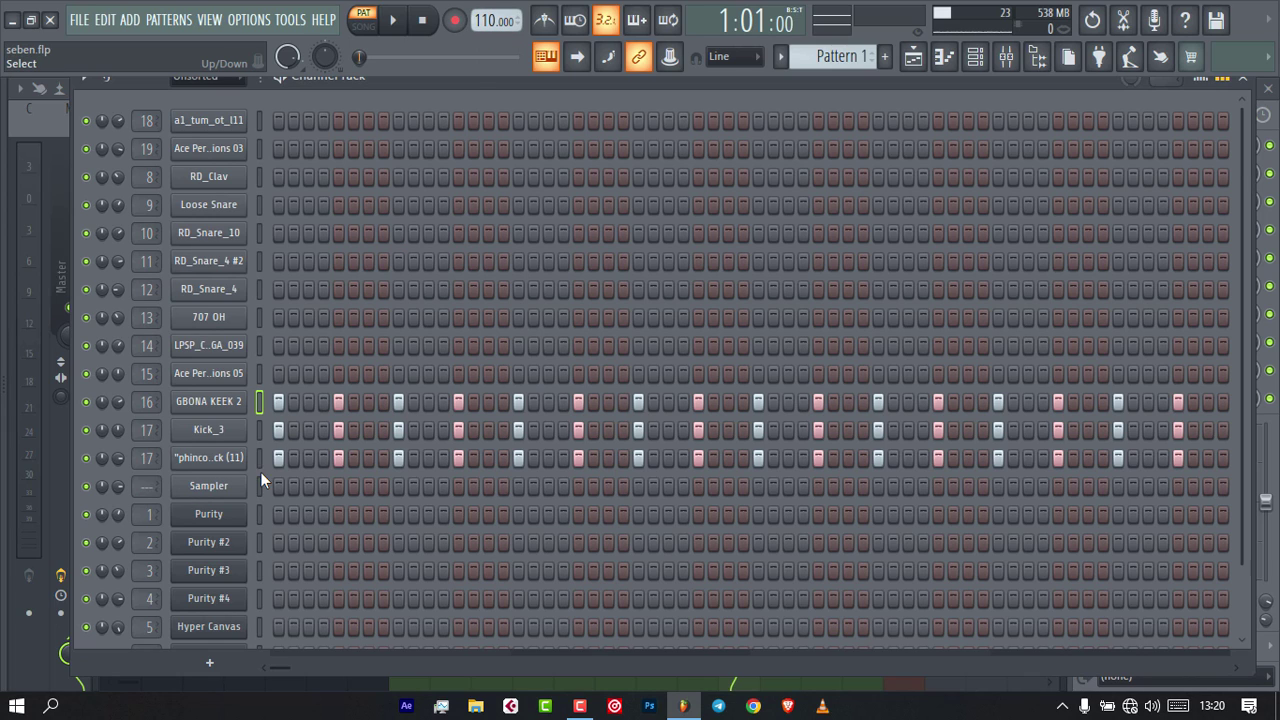
double_click(259, 401)
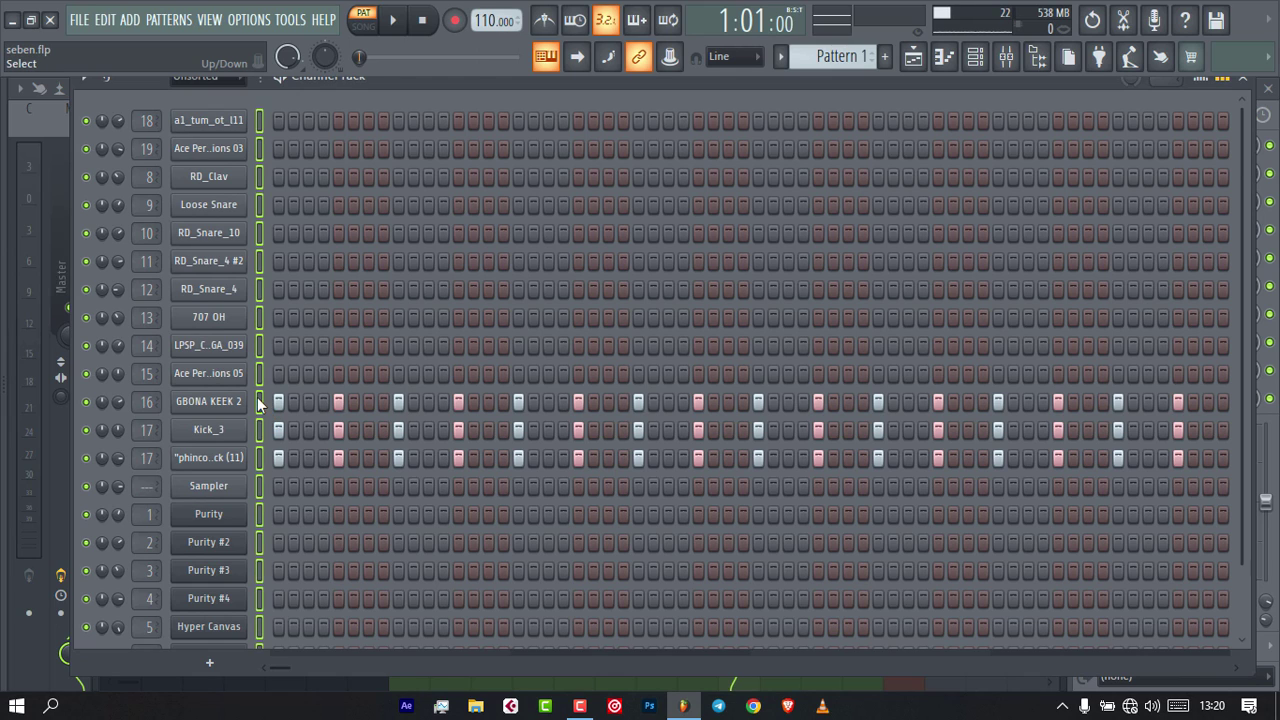
left_click(259, 402)
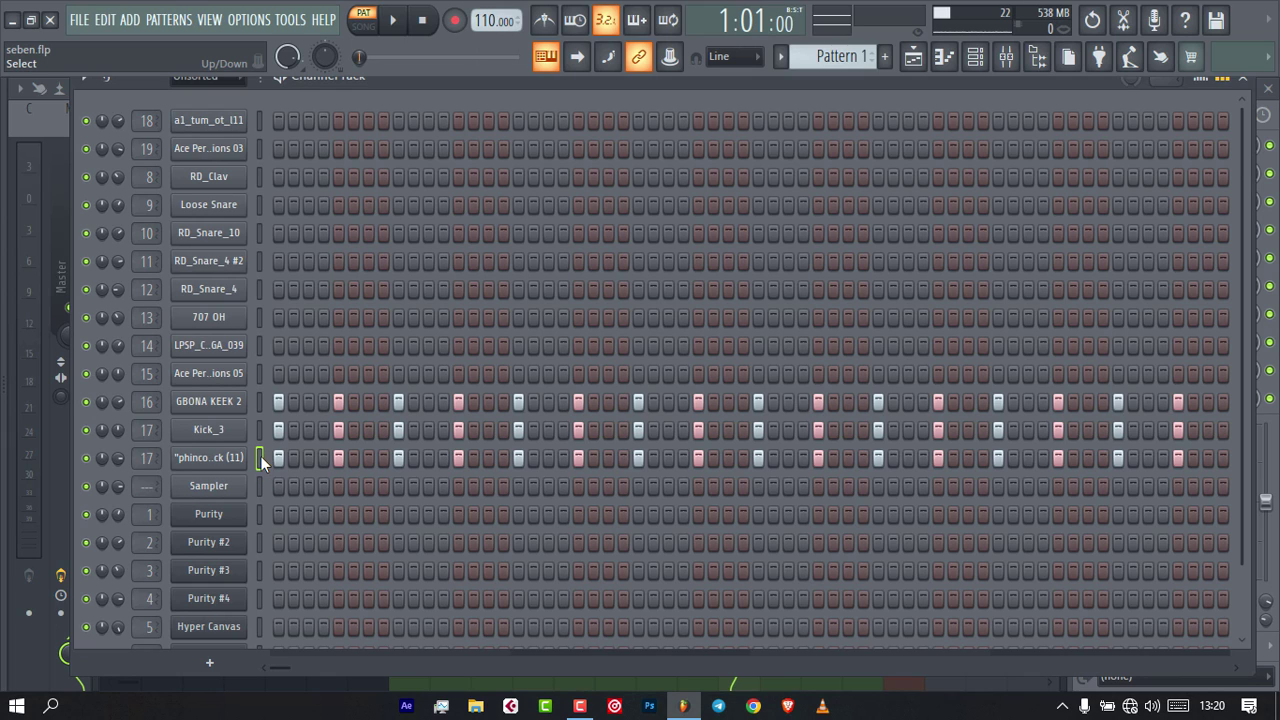
left_click(262, 514)
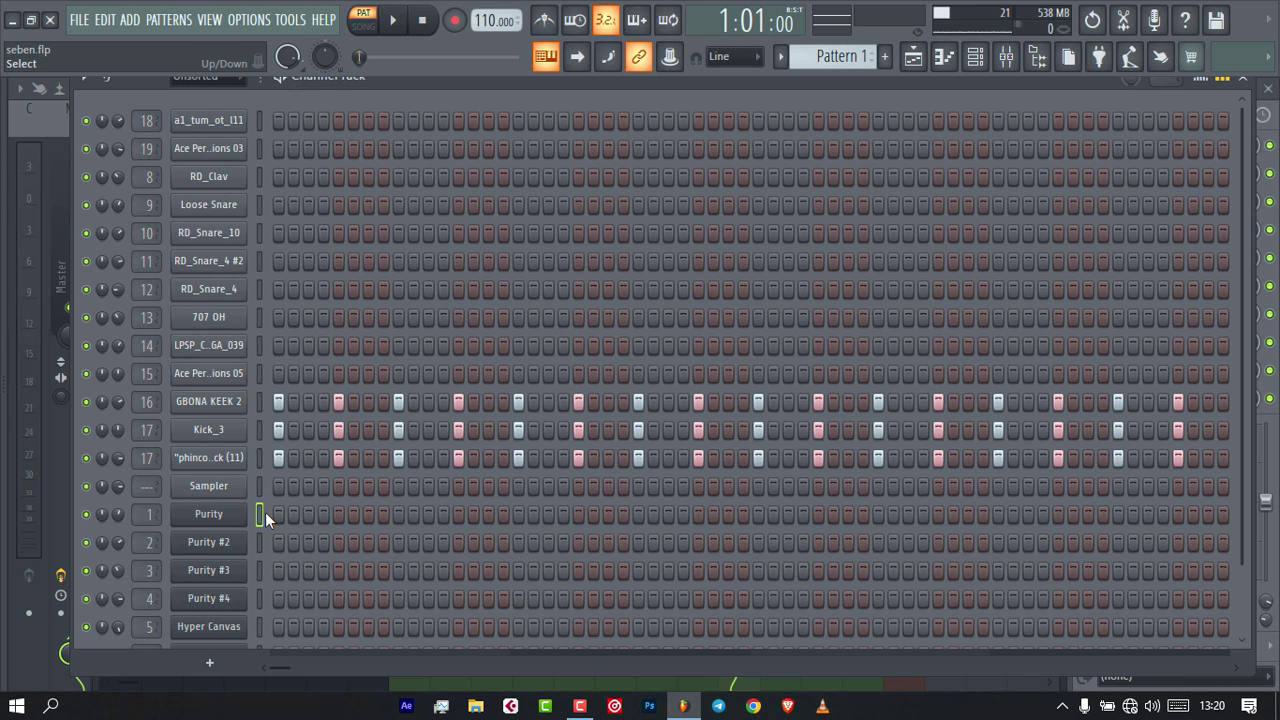
left_click(262, 456)
Select the GBONA KEEK 2 channel, preview its sample in the sampler window, and close that window.
left_click(265, 412)
left_click(218, 422)
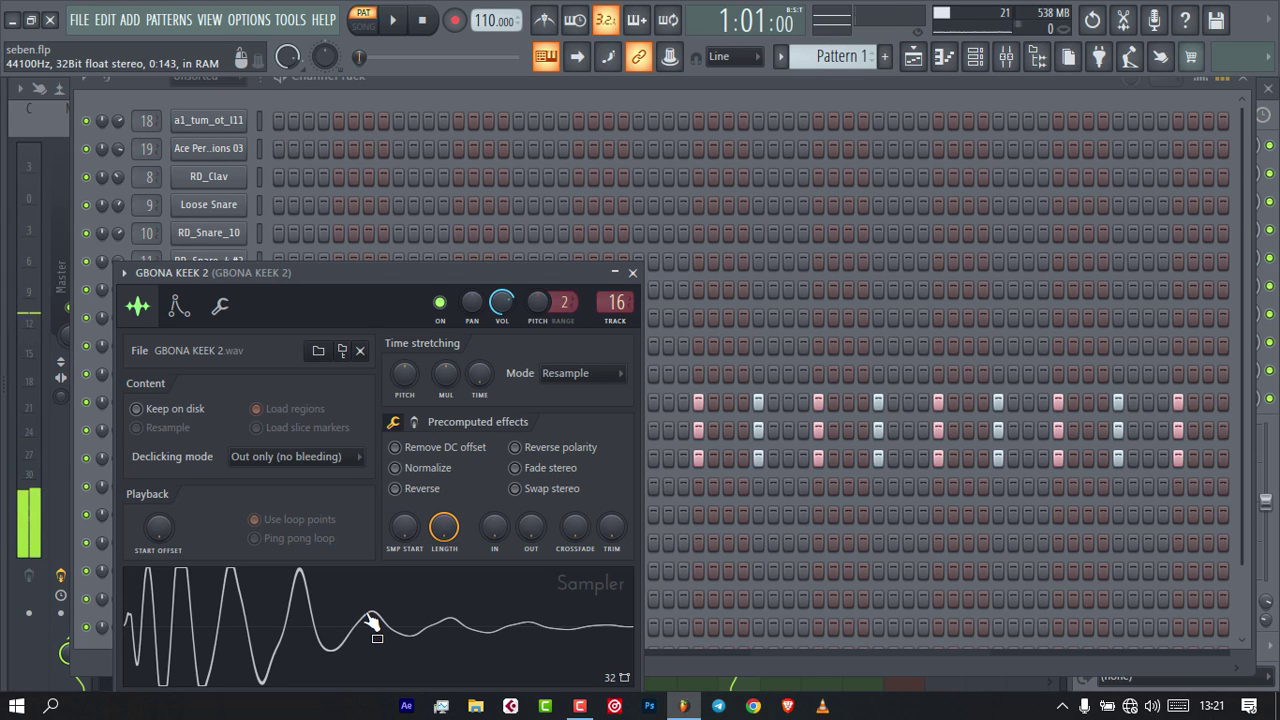
left_click(632, 273)
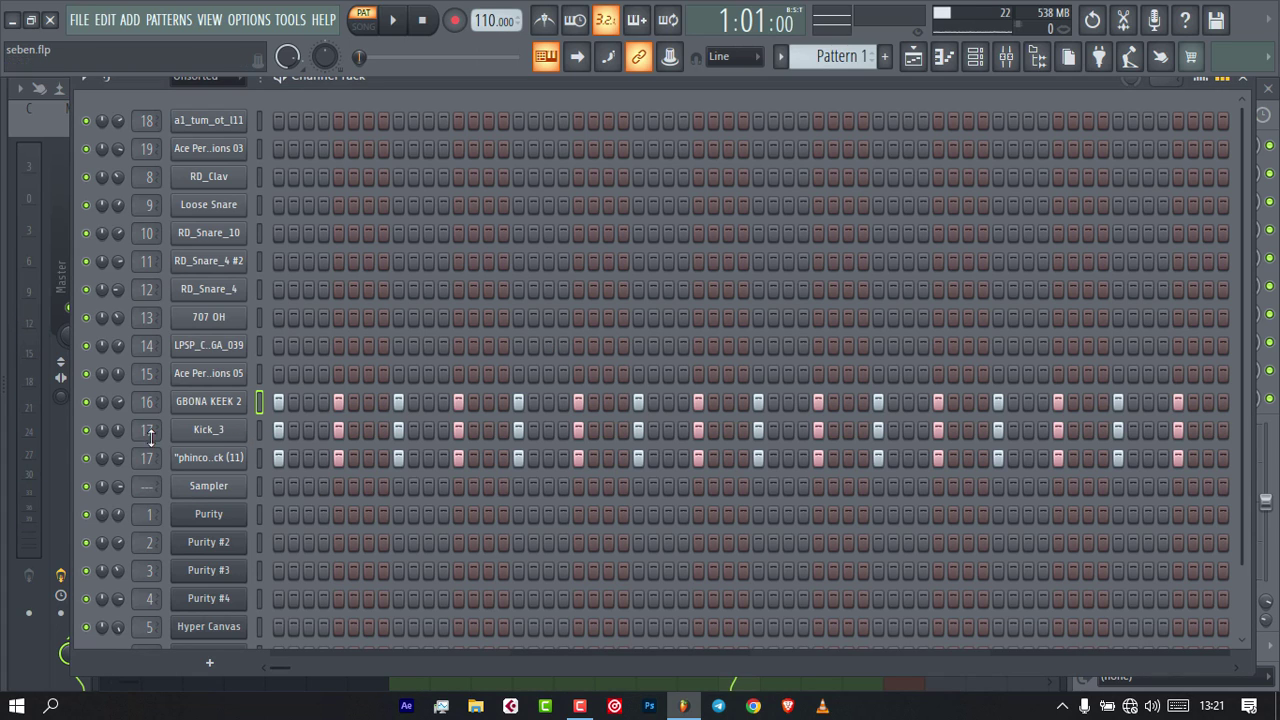
Mute Kick_3 and "phinco"-kick (11), and play Pattern 1 to hear GBONA KEEK 2 on its own.
left_click(86, 429)
left_click(86, 457)
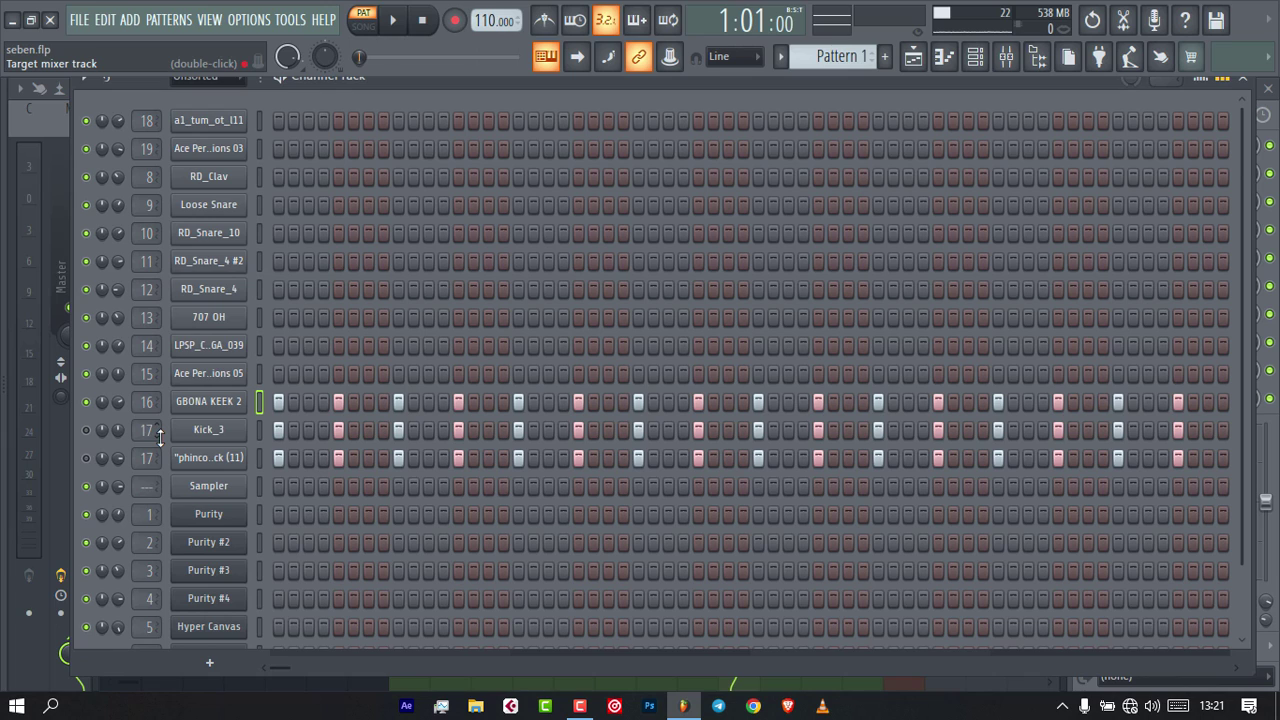
key("space")
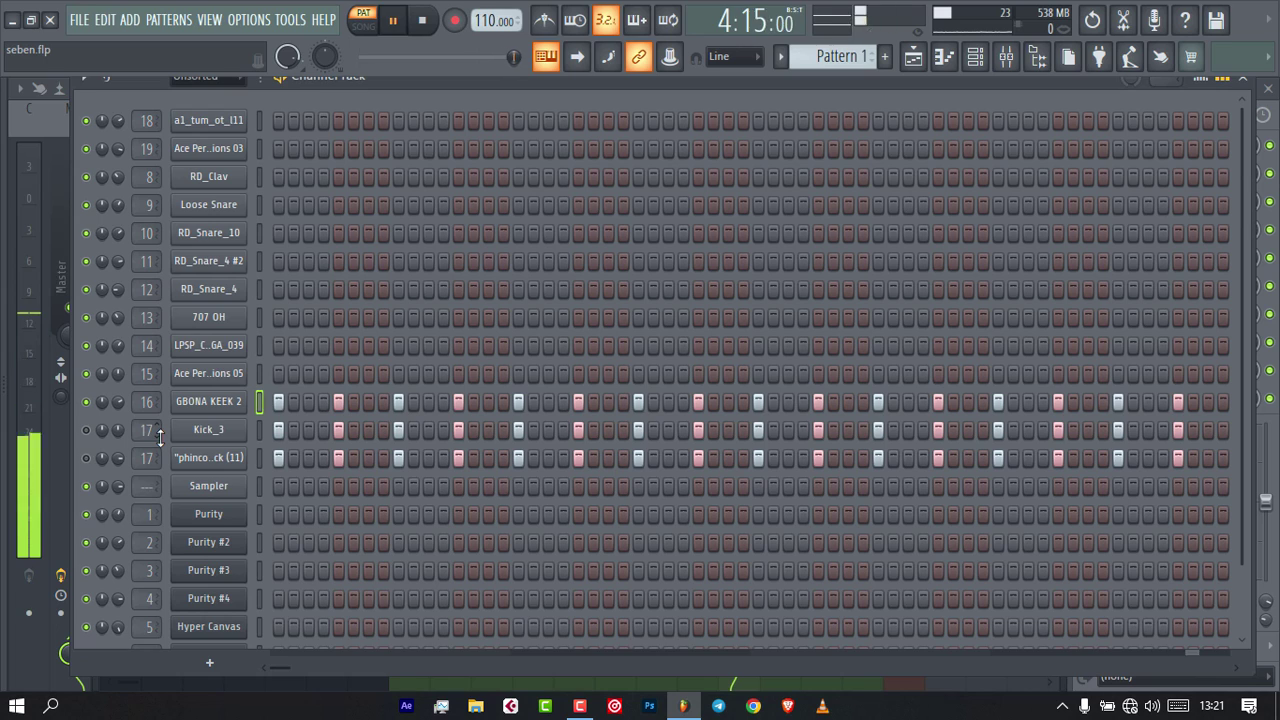
key("space")
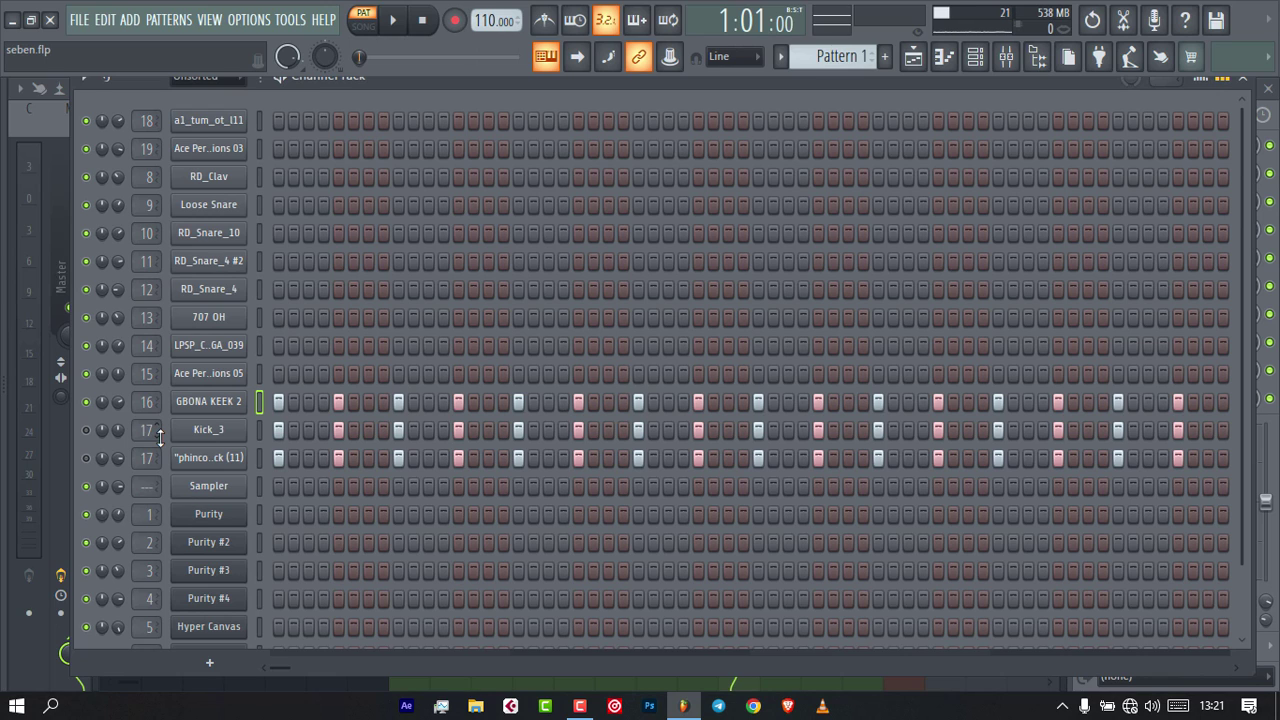
Inspect the Kick_3 sampler settings and play Pattern 1 with the Kick_3 channel unmuted.
left_click(243, 431)
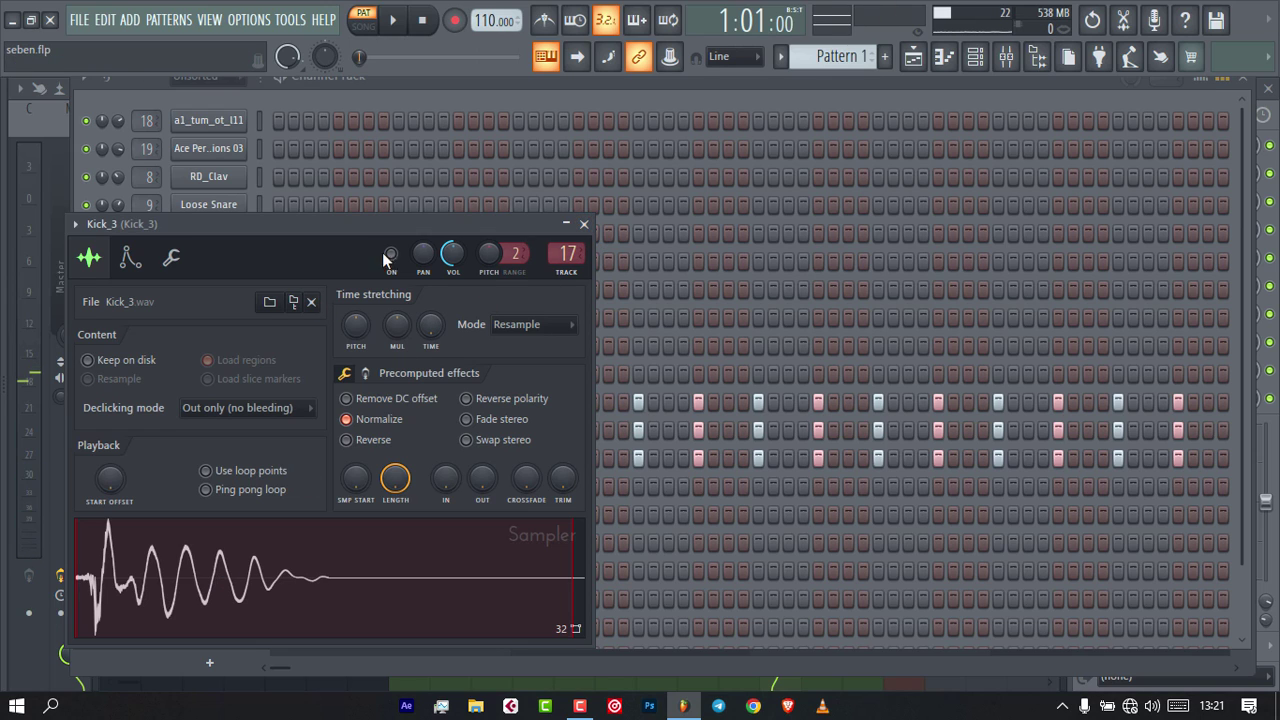
left_click(584, 225)
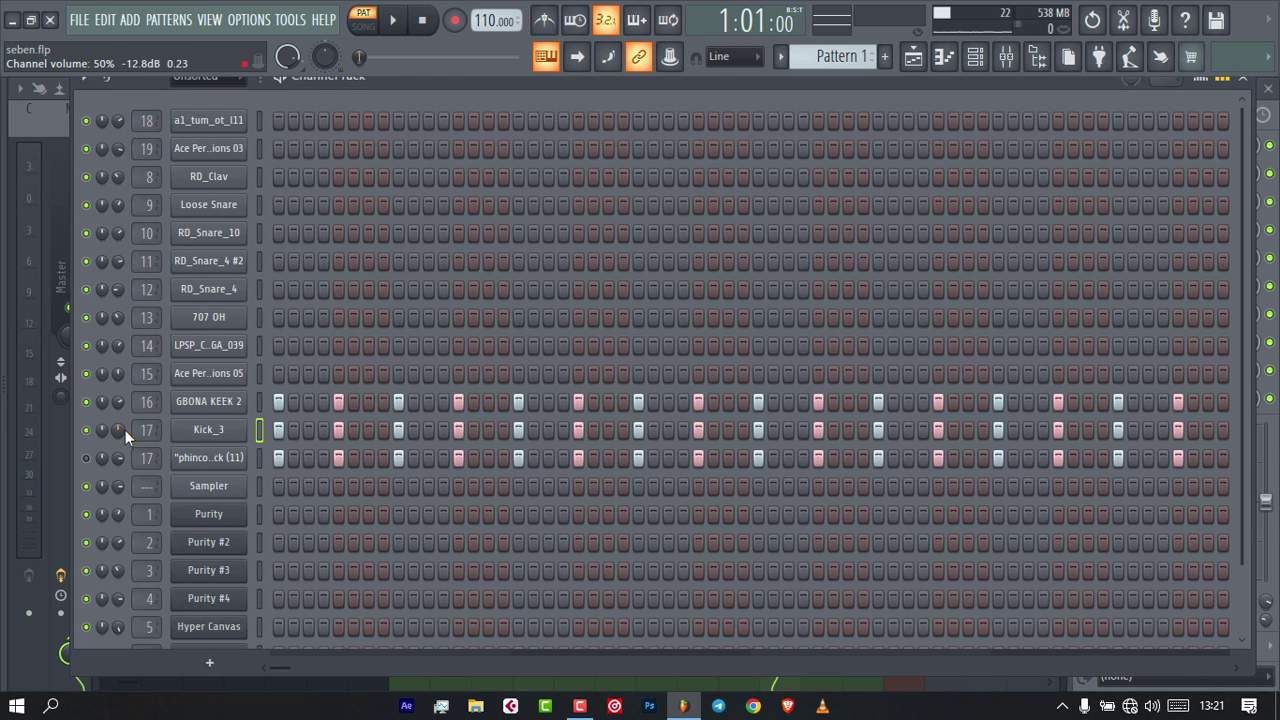
key("space")
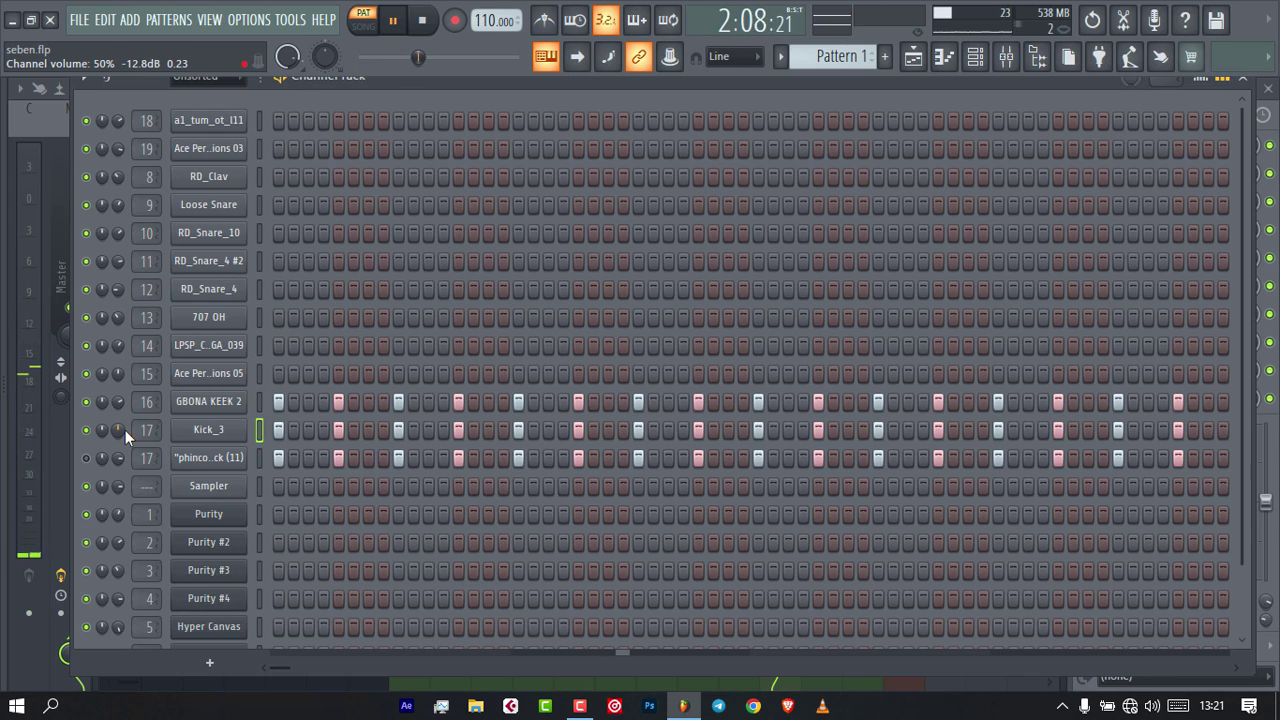
key("space")
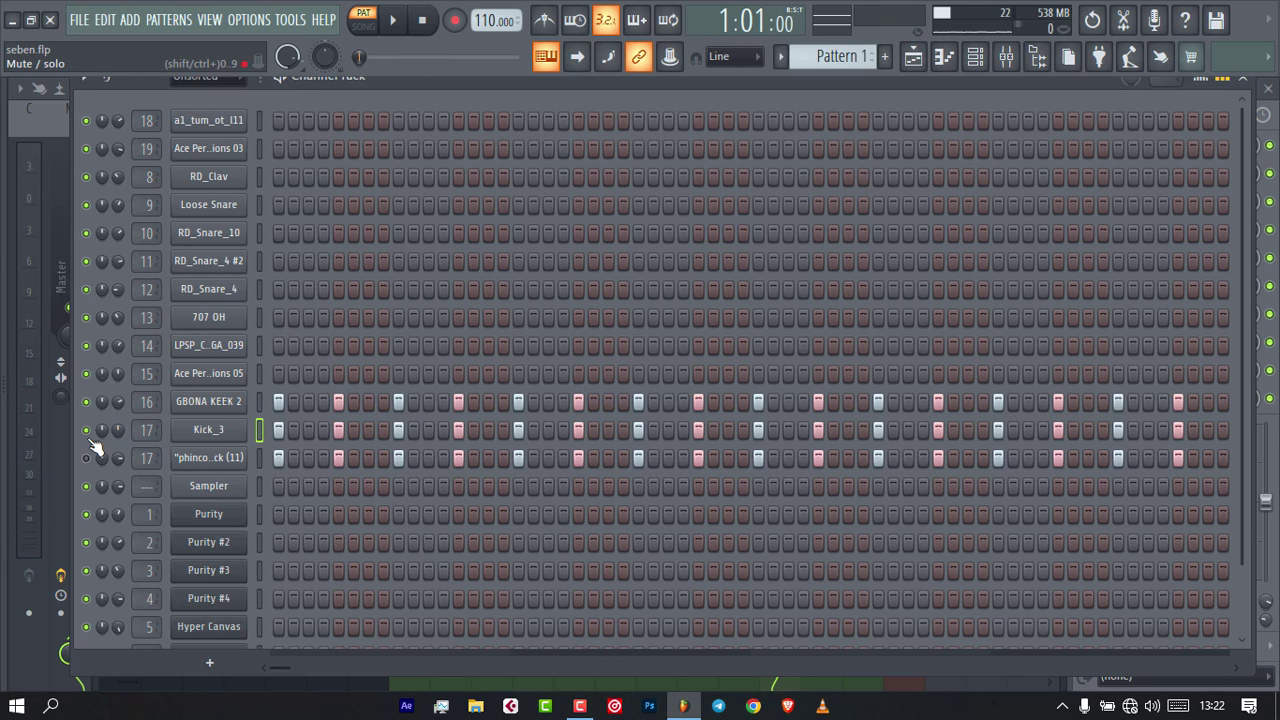
Play Pattern 1 with Kick_3 muted and again with it unmuted to compare the kick layering.
left_click(88, 431)
key("space")
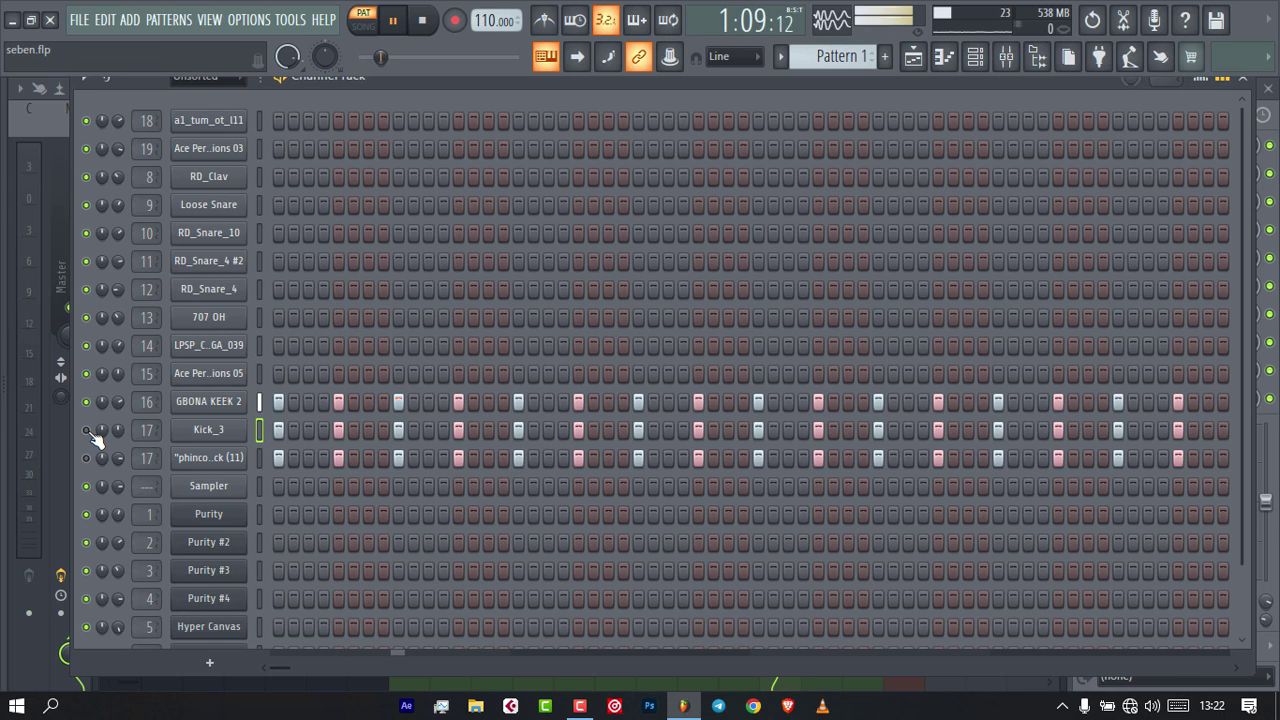
key("space")
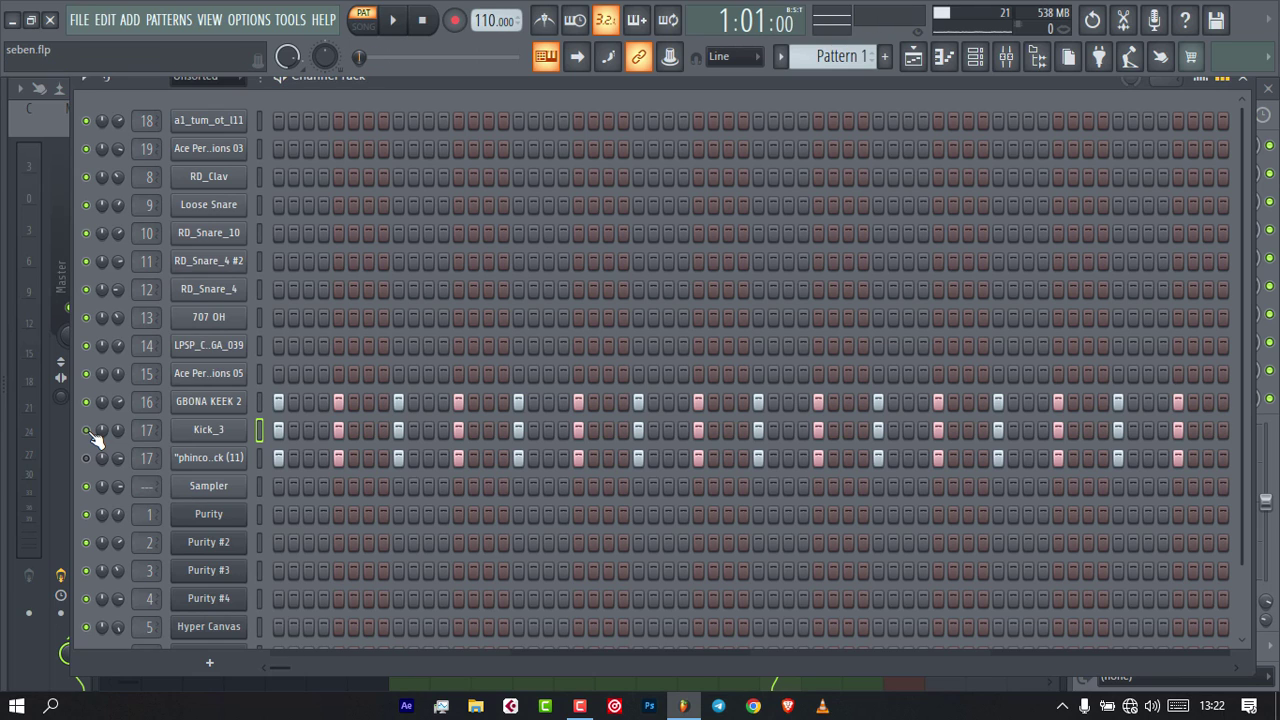
key("space")
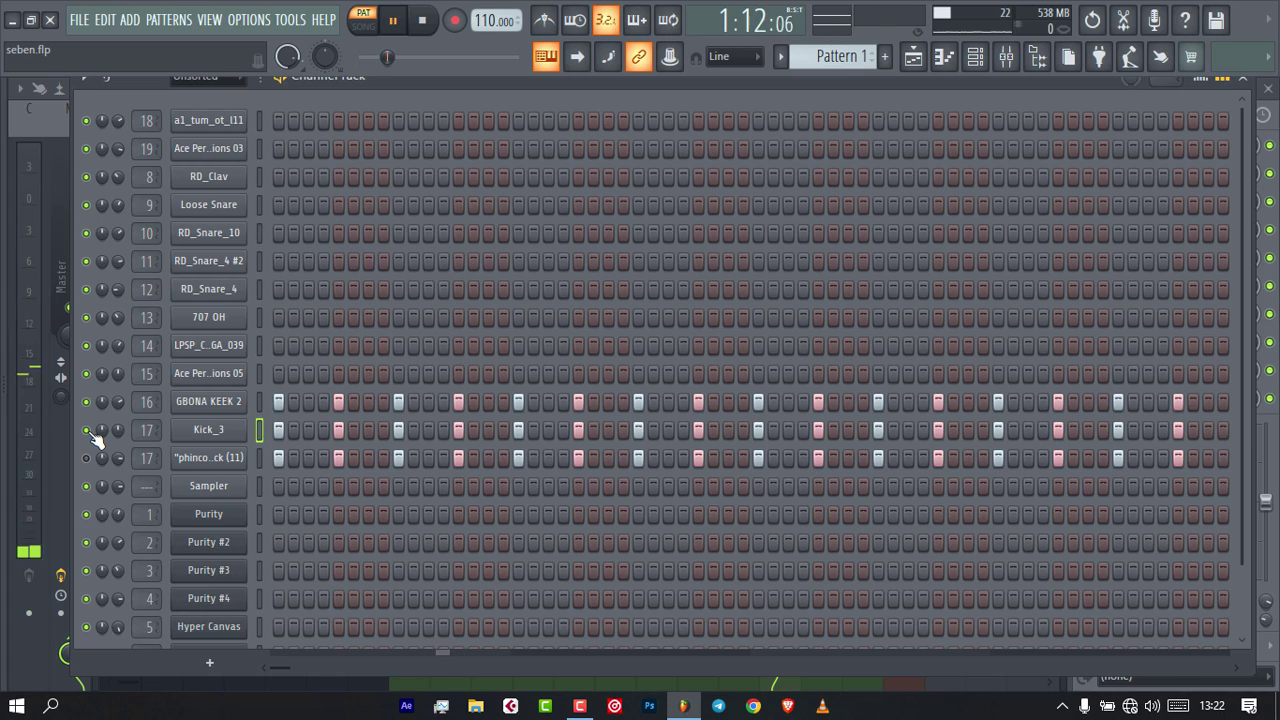
key("space")
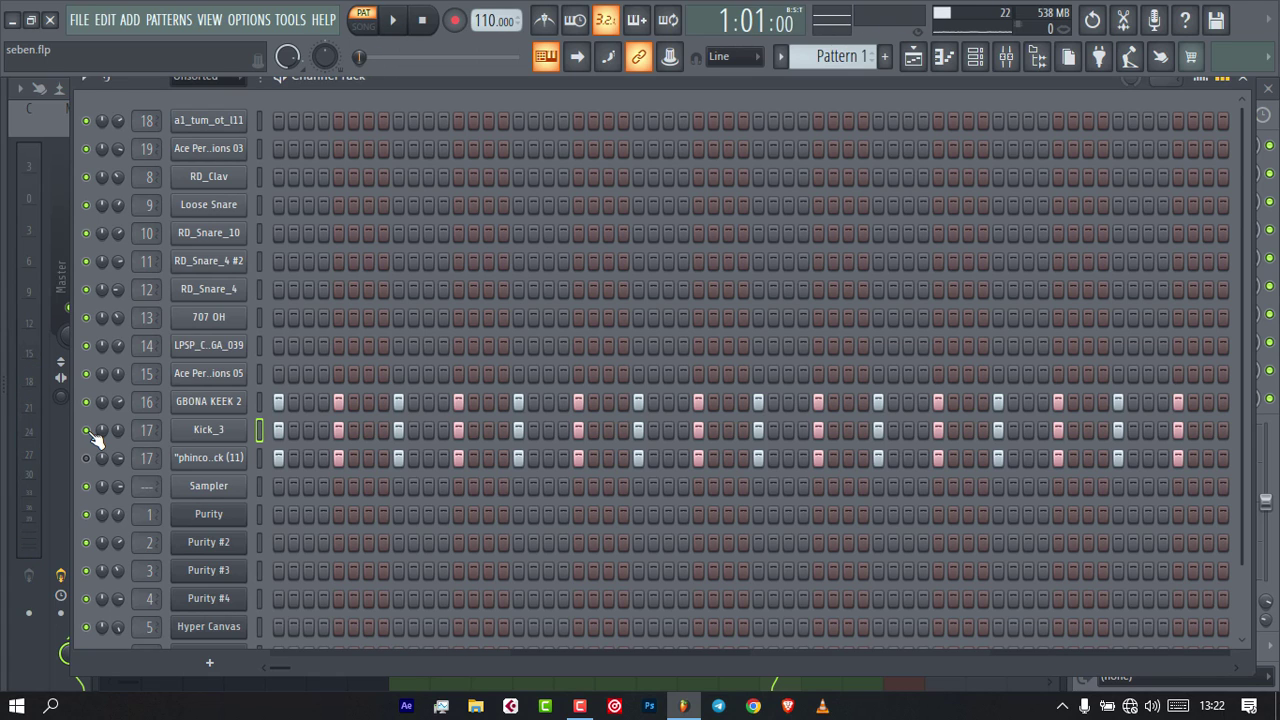
Preview the "phinco"-kick (11) sample, unmute its channel, and play Pattern 1 with all three kicks layered.
left_click(232, 464)
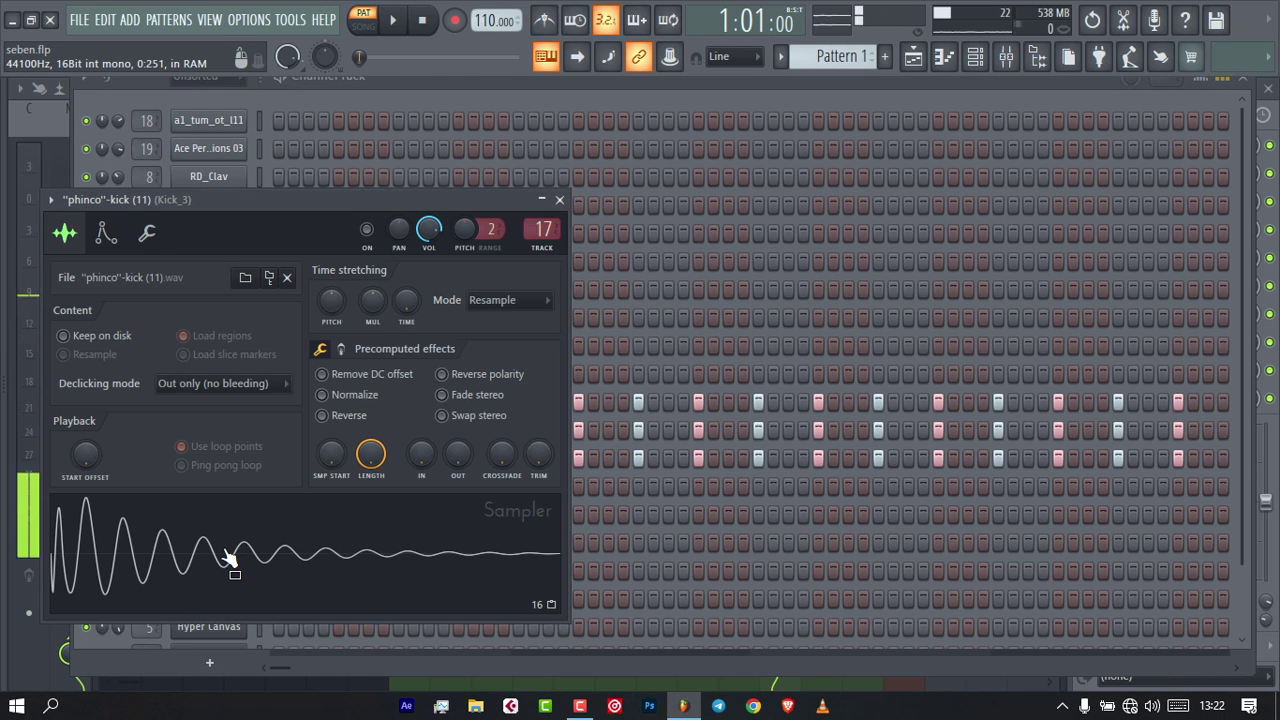
left_click(559, 201)
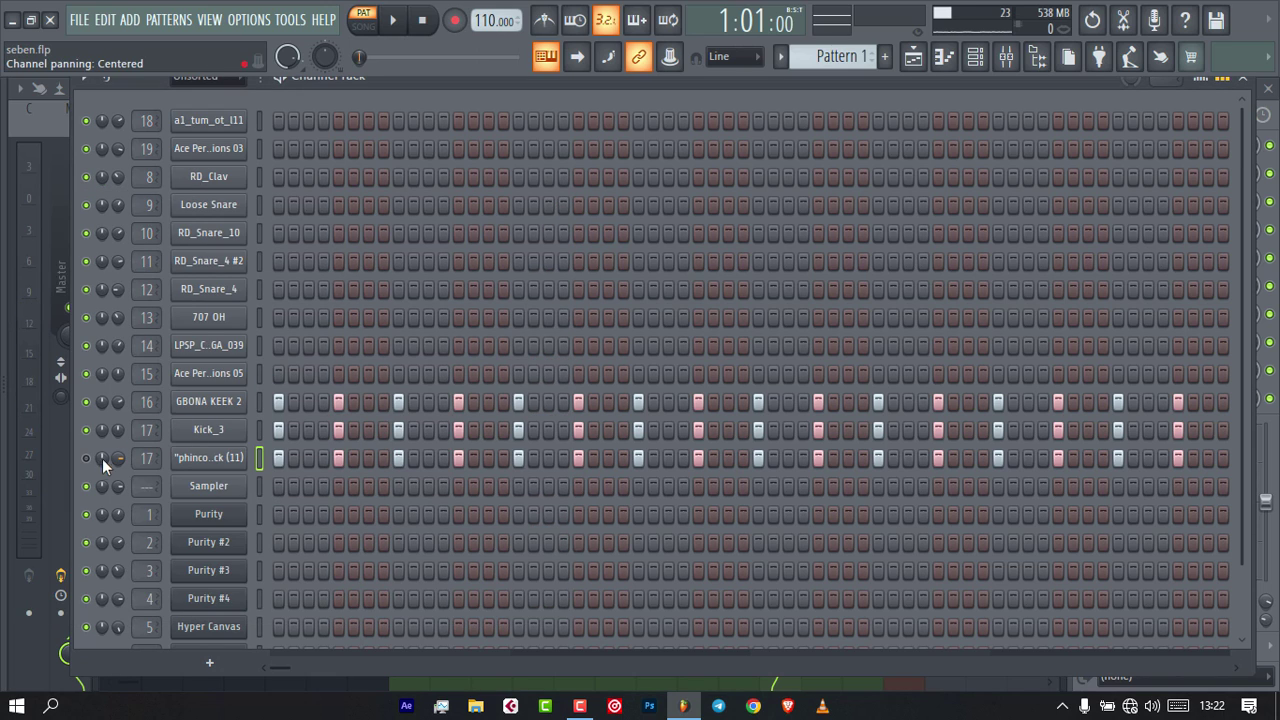
key("space")
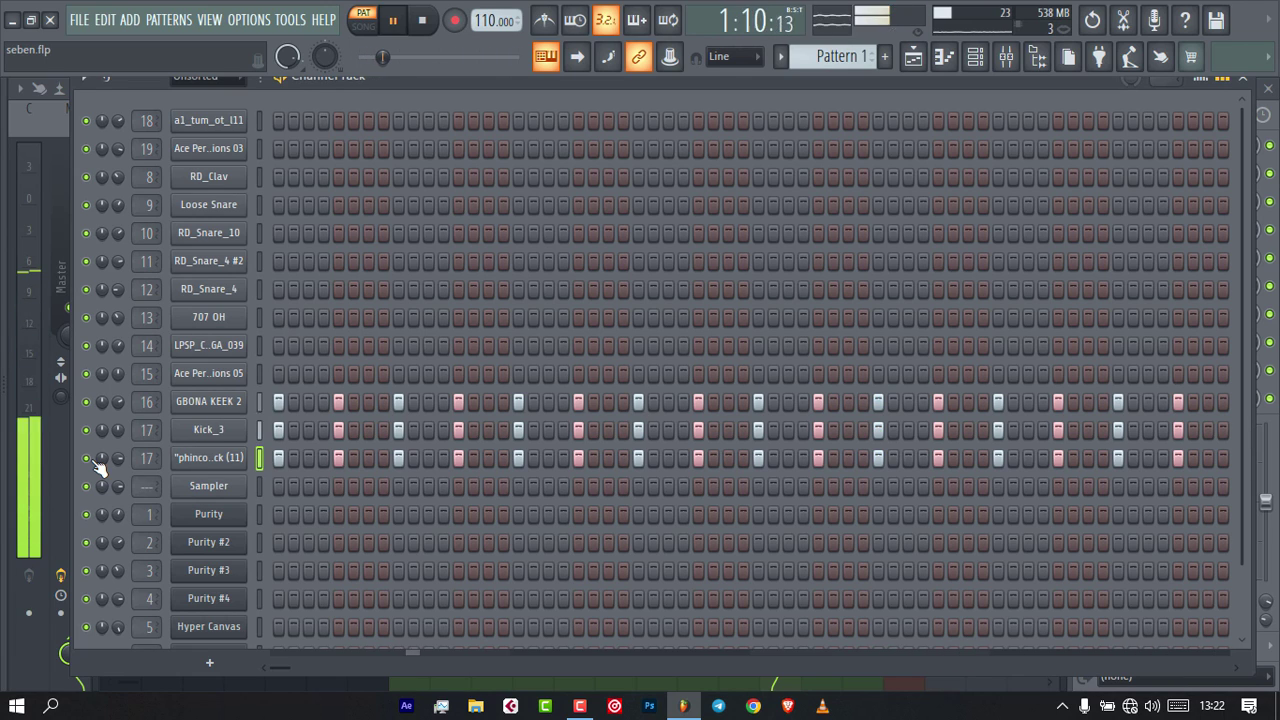
key("space")
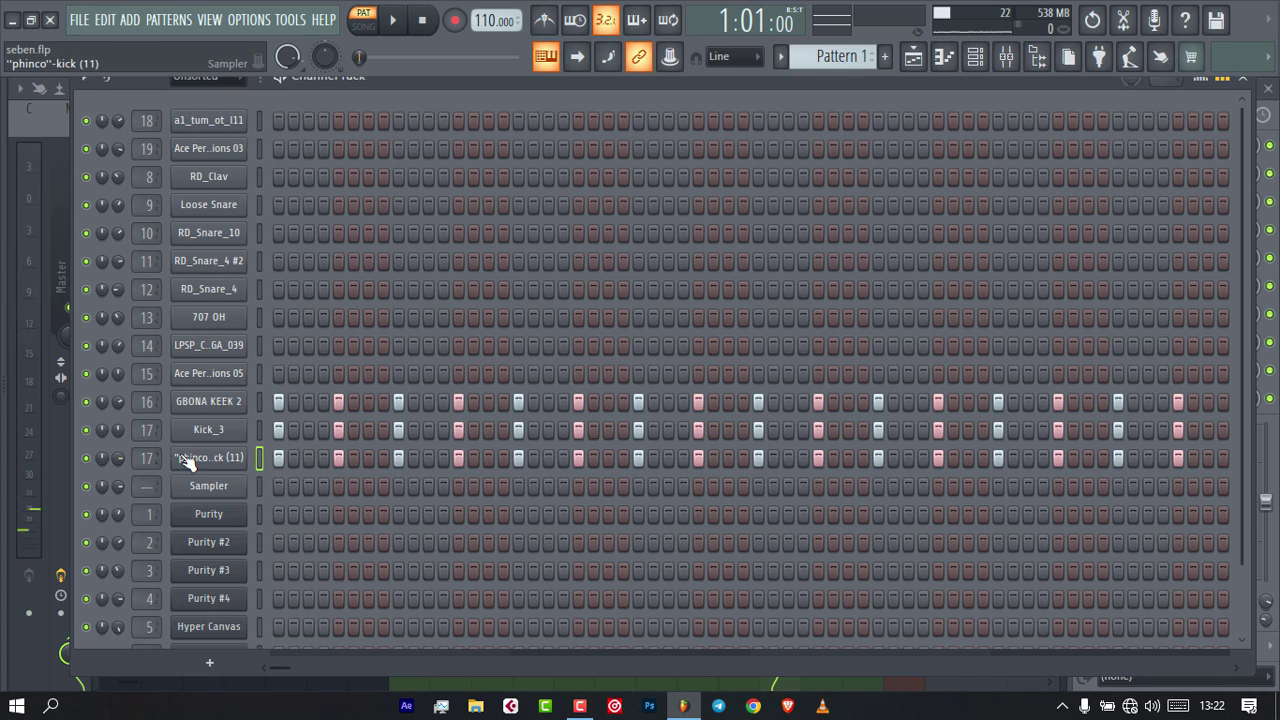
Open the playlist and mark bars 1 to 4 of the arrangement on the timeline.
left_click_drag(435, 79, 382, 93)
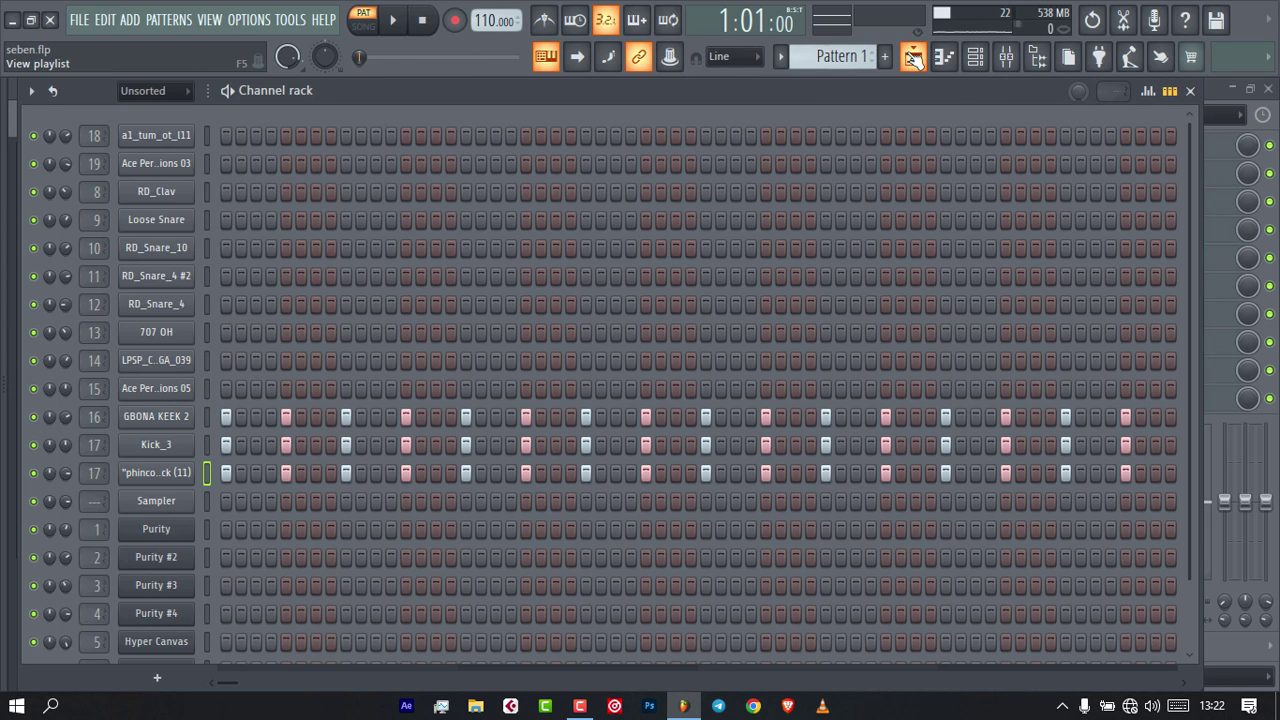
left_click(913, 56)
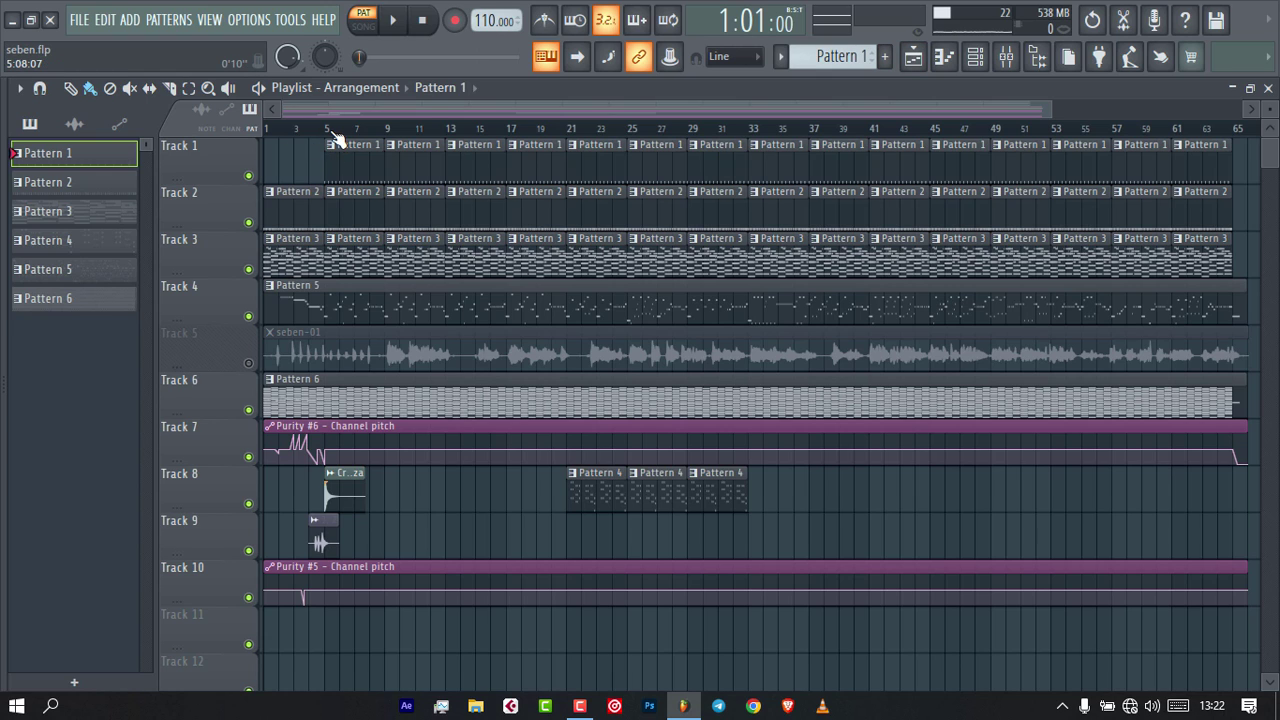
left_click_drag(333, 131, 266, 130)
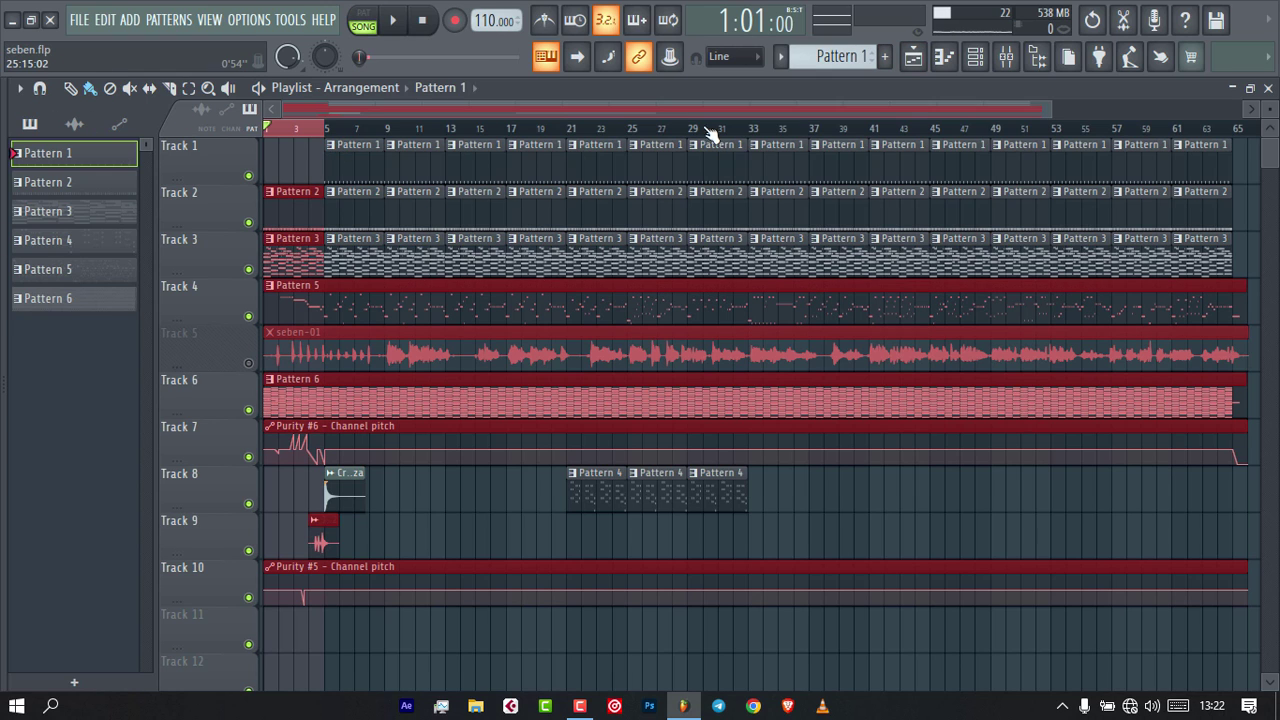
left_click_drag(1050, 107, 537, 259)
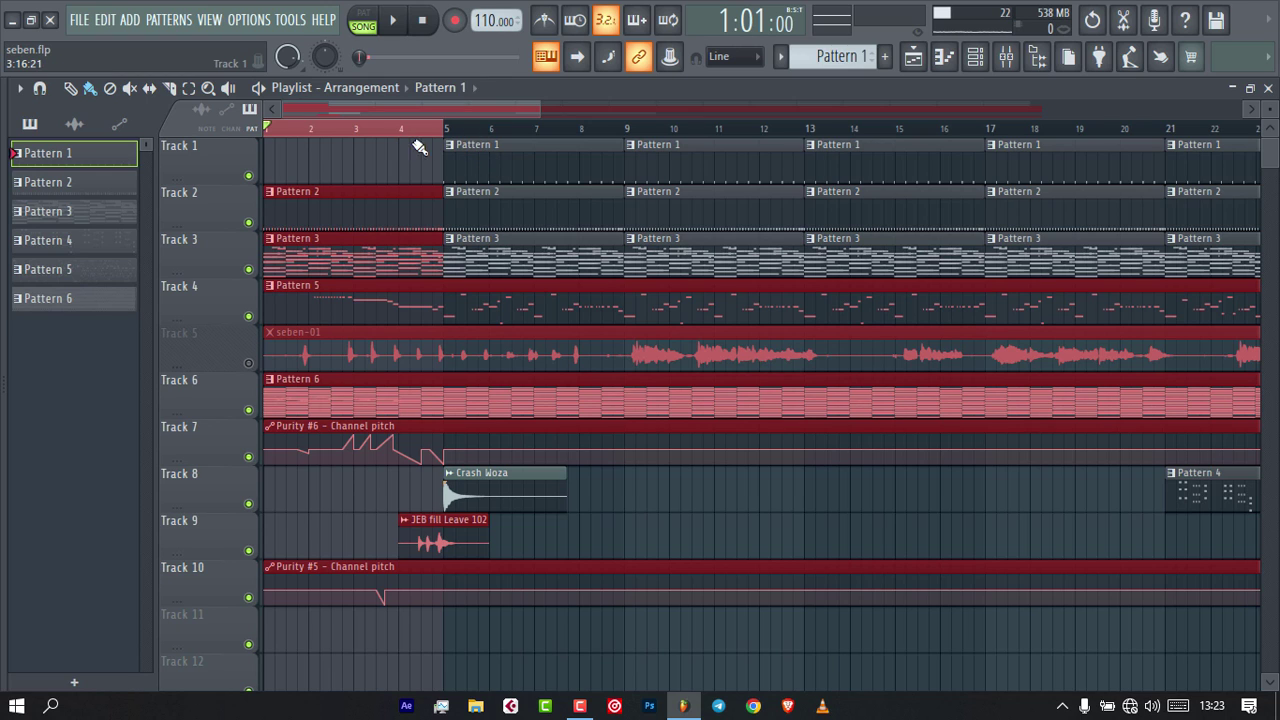
Replace the four-bar timeline selection with one over the first two bars, and clear it.
left_click(355, 145)
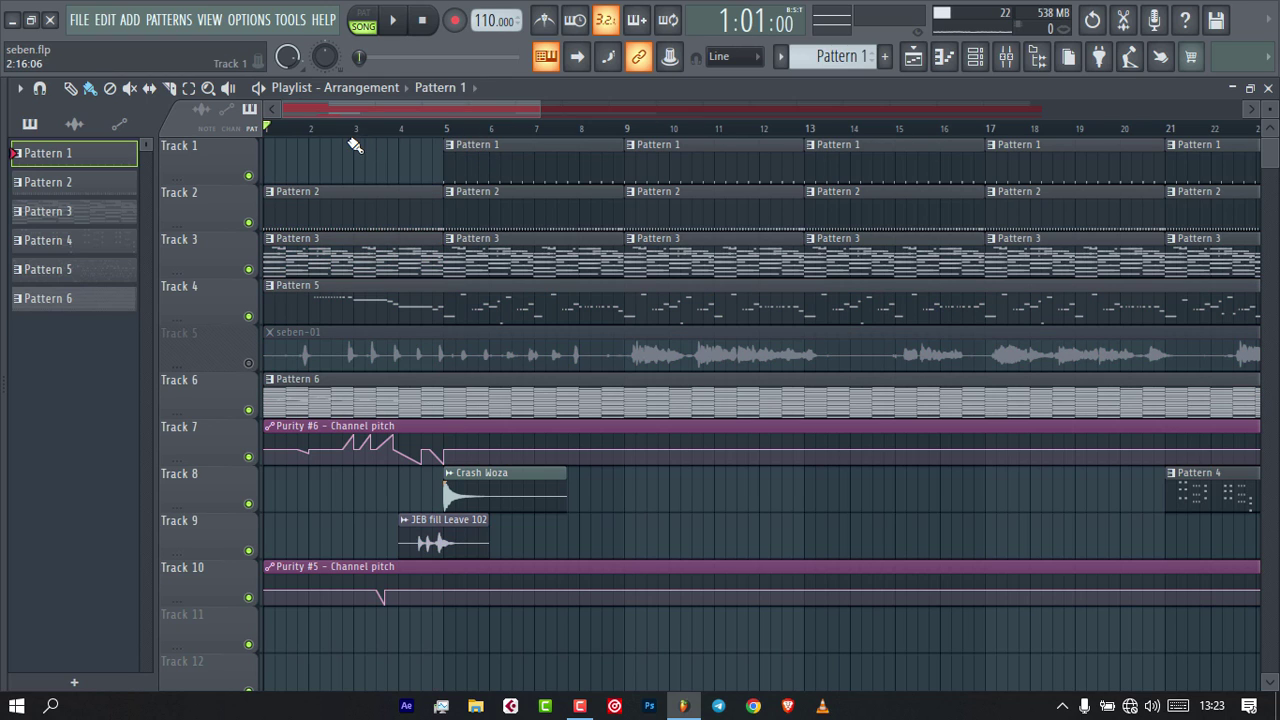
left_click_drag(355, 131, 108, 237)
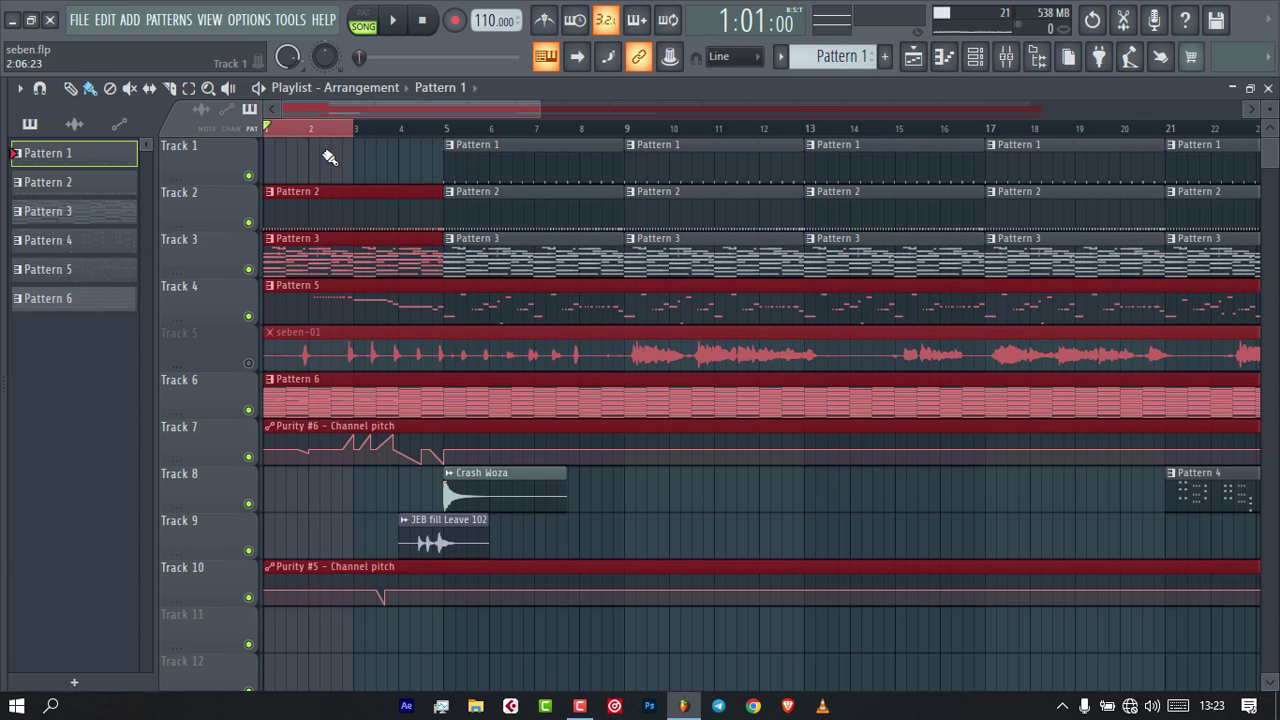
left_click(357, 134)
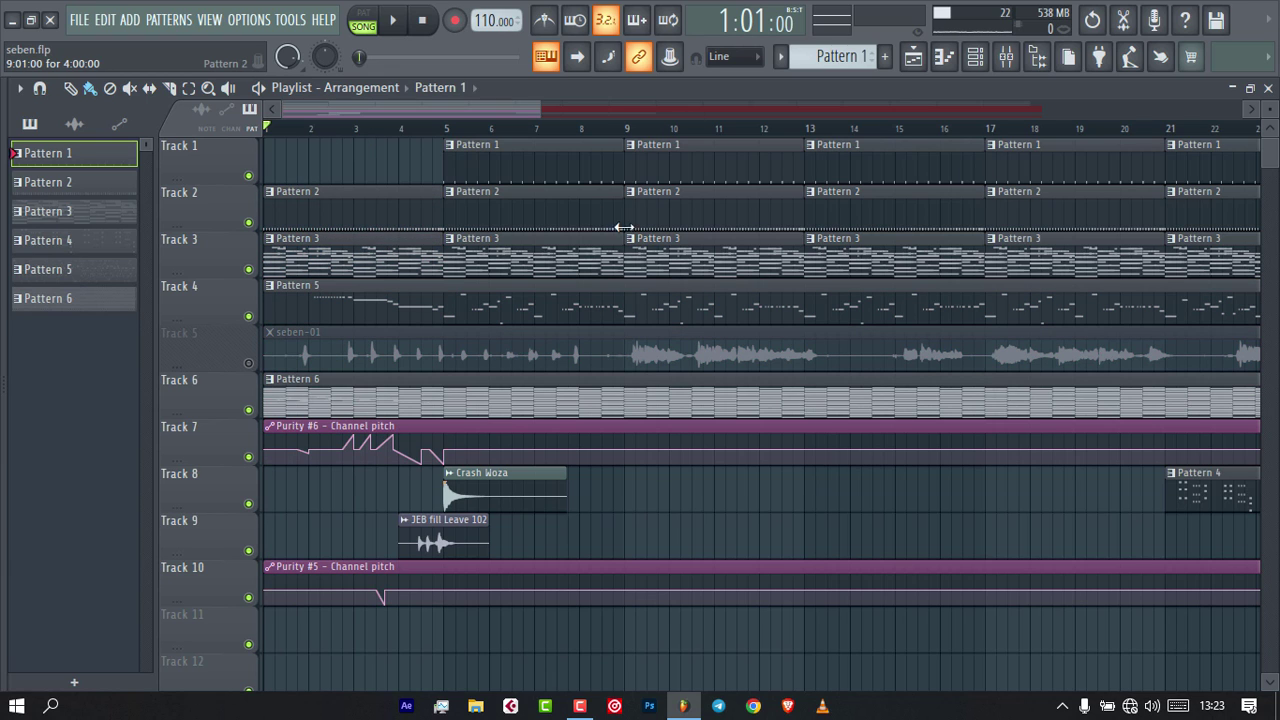
Show Pattern 2 in the channel rack and mute its percussion channels from a1_tum_ot_l11 to LPSP_C..GA_039, keeping Ace Percussions 05 on.
left_click(975, 56)
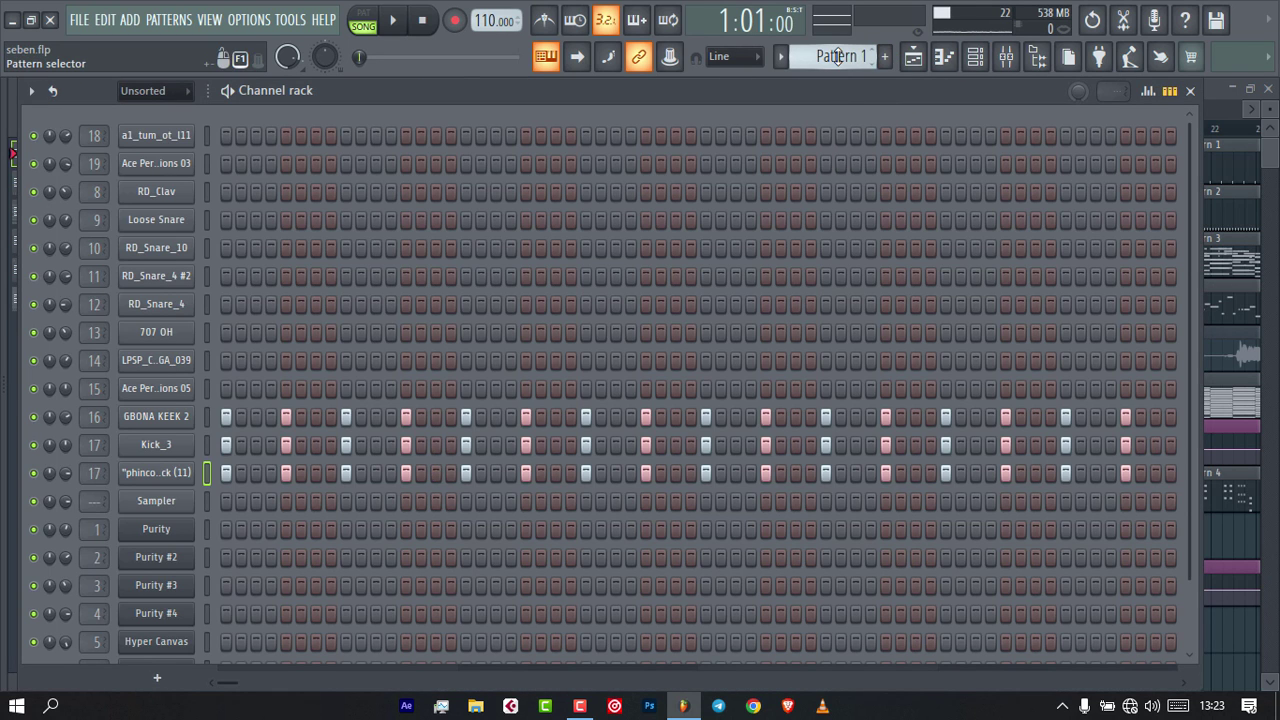
scroll(838, 56, "down", 1)
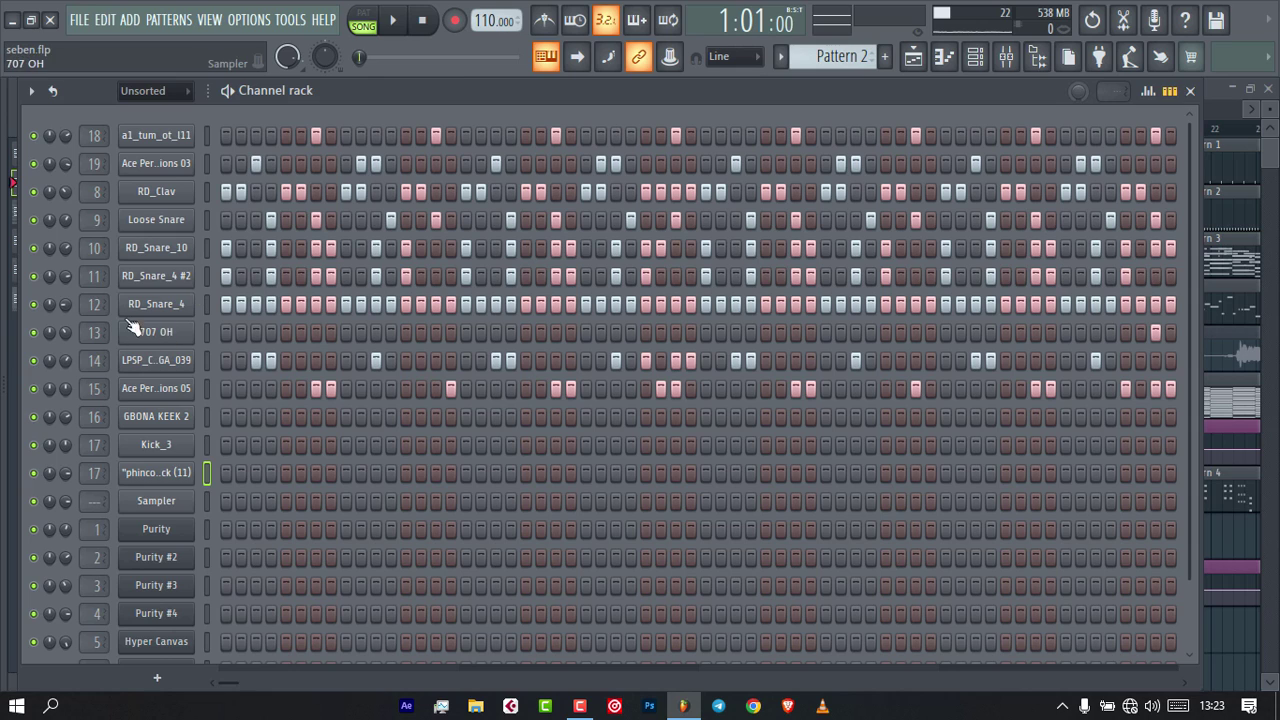
left_click_drag(43, 133, 43, 391)
left_click(33, 388)
Preview the Ace Percussions 05 sample and review the channel's steps through to the end of Pattern 2.
left_click(155, 389)
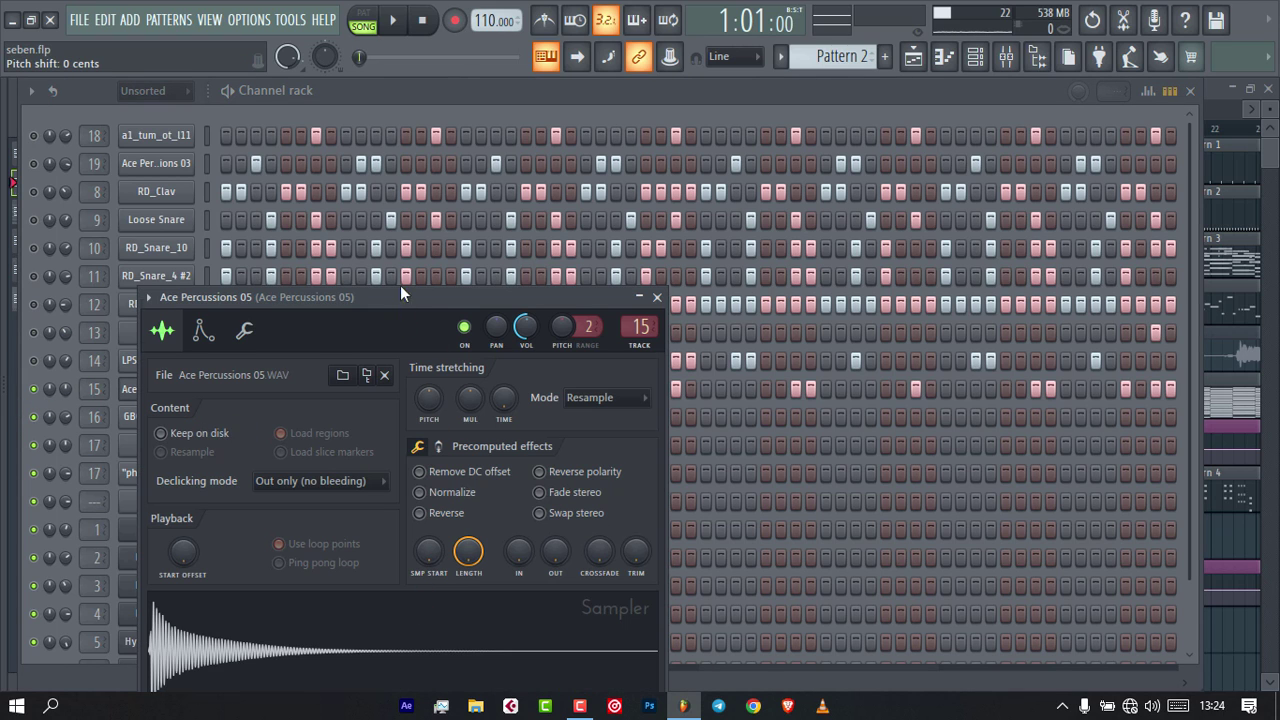
left_click_drag(400, 295, 412, 178)
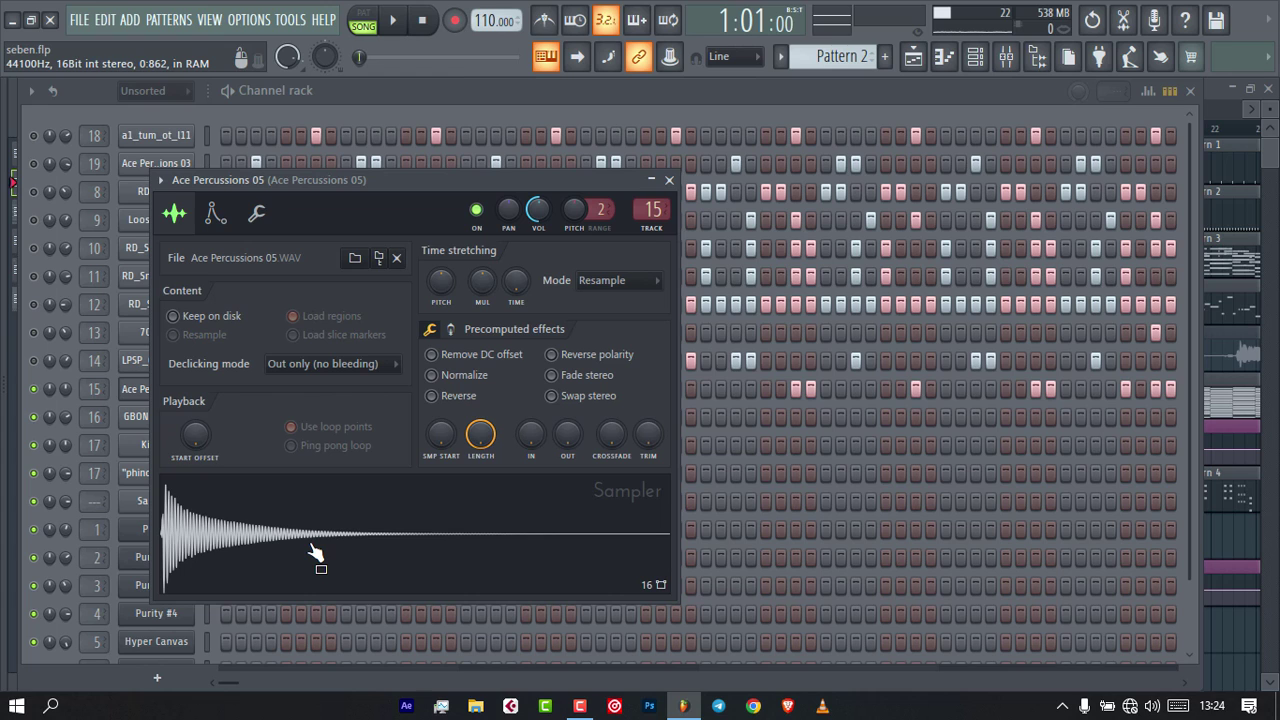
left_click(669, 180)
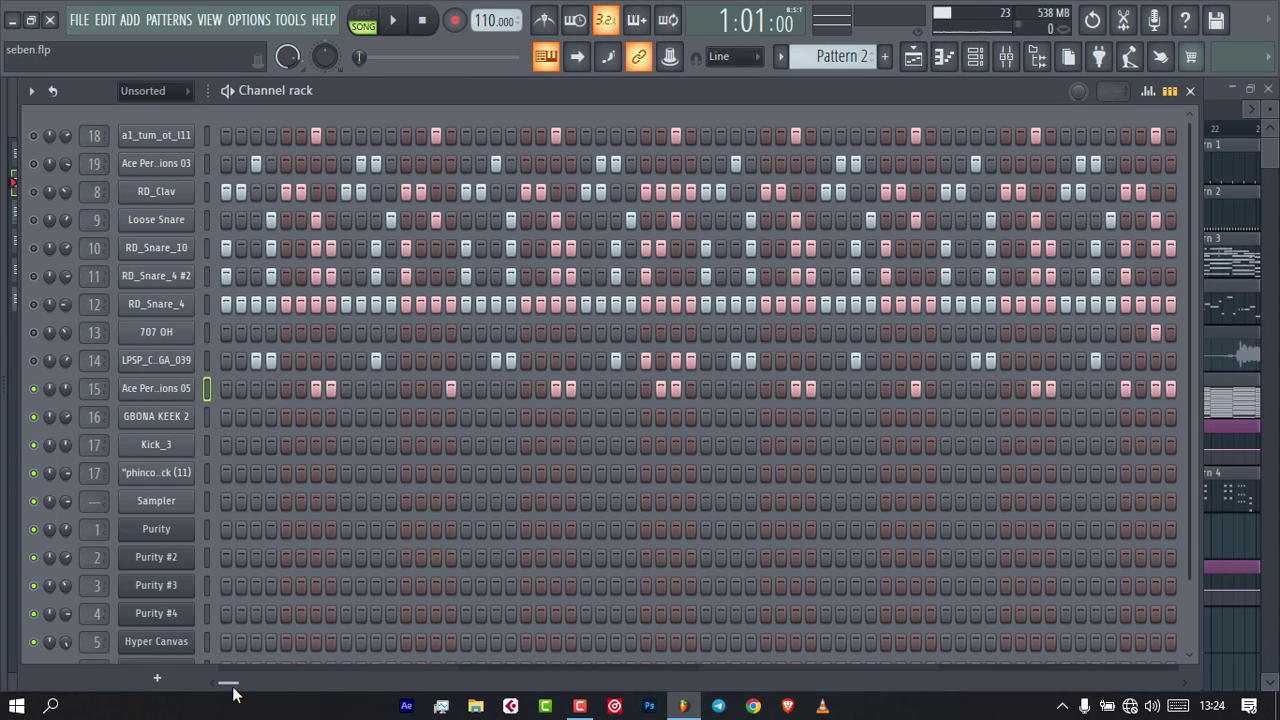
left_click_drag(230, 688, 238, 688)
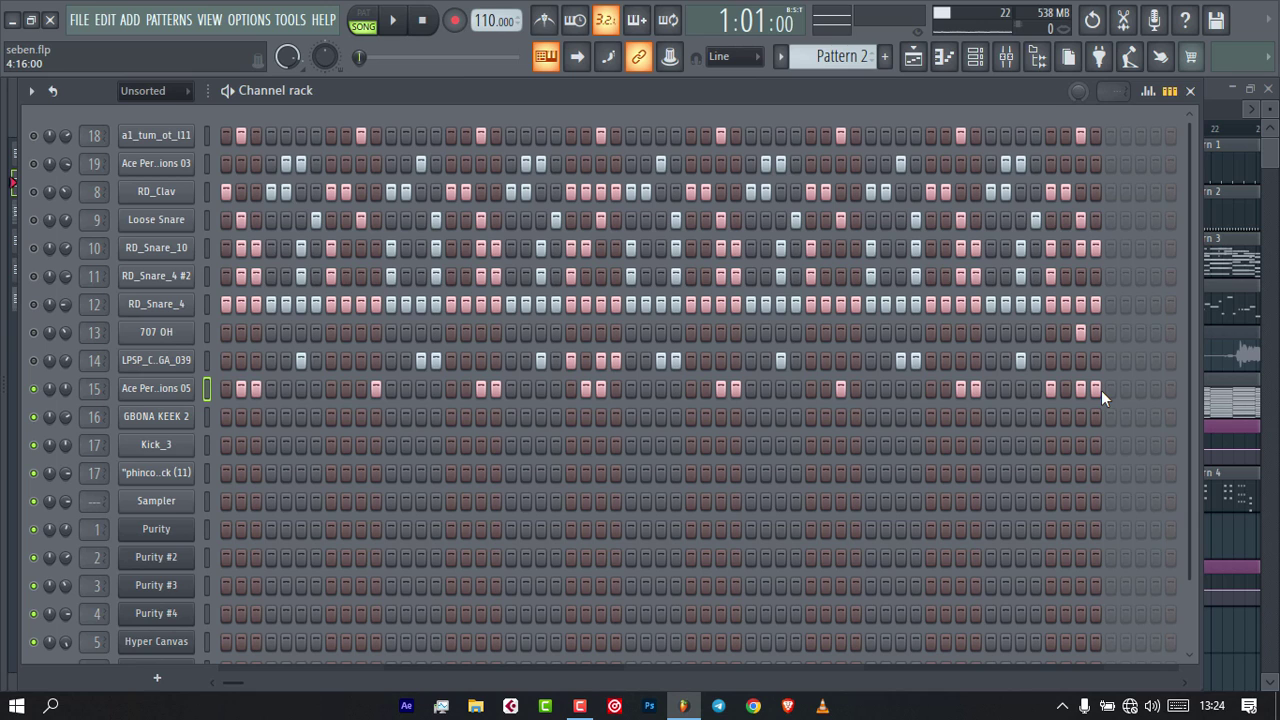
left_click_drag(235, 684, 103, 697)
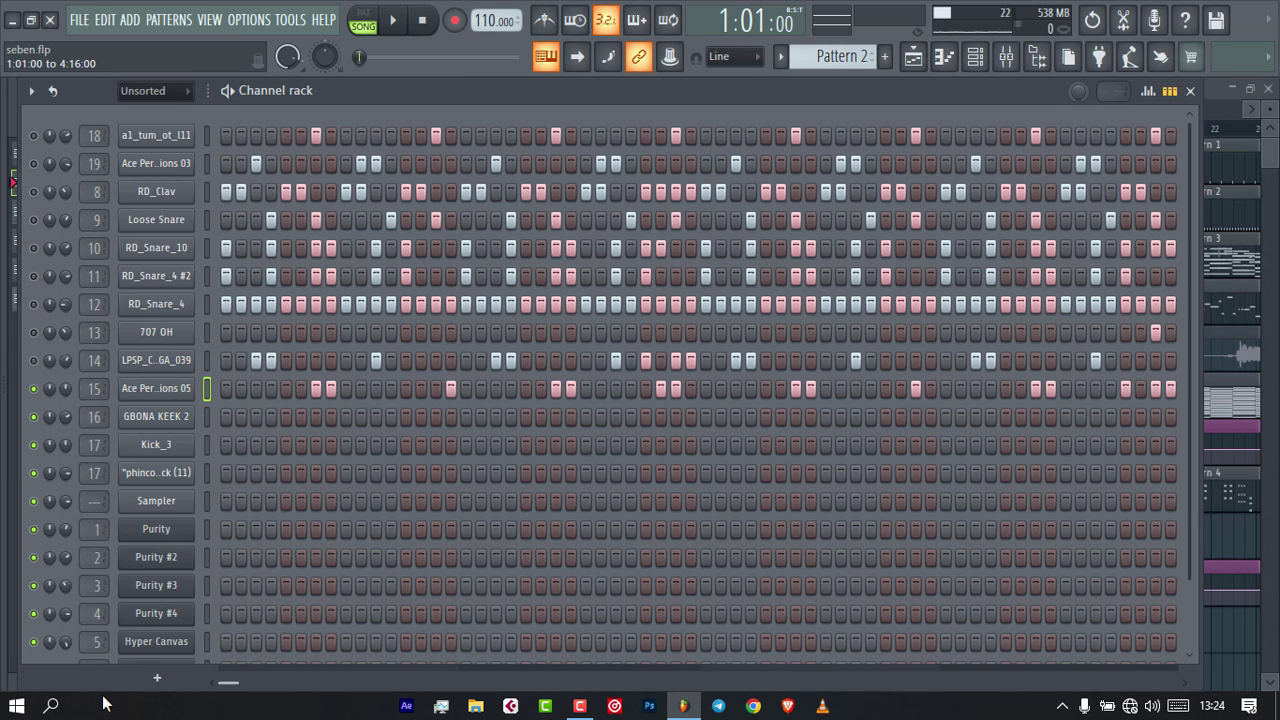
Switch playback to pattern mode and play Pattern 2 with Ace Percussions 05 as the only unmuted percussion.
key("space")
key("space")
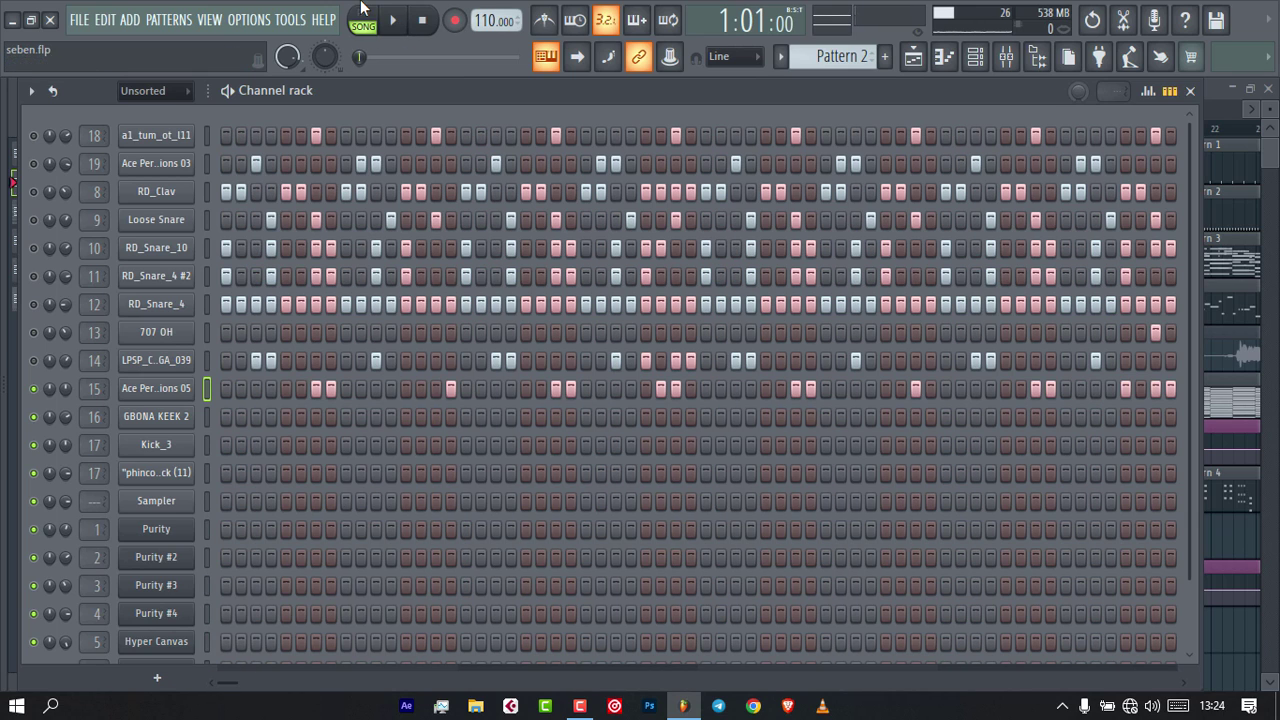
left_click(362, 14)
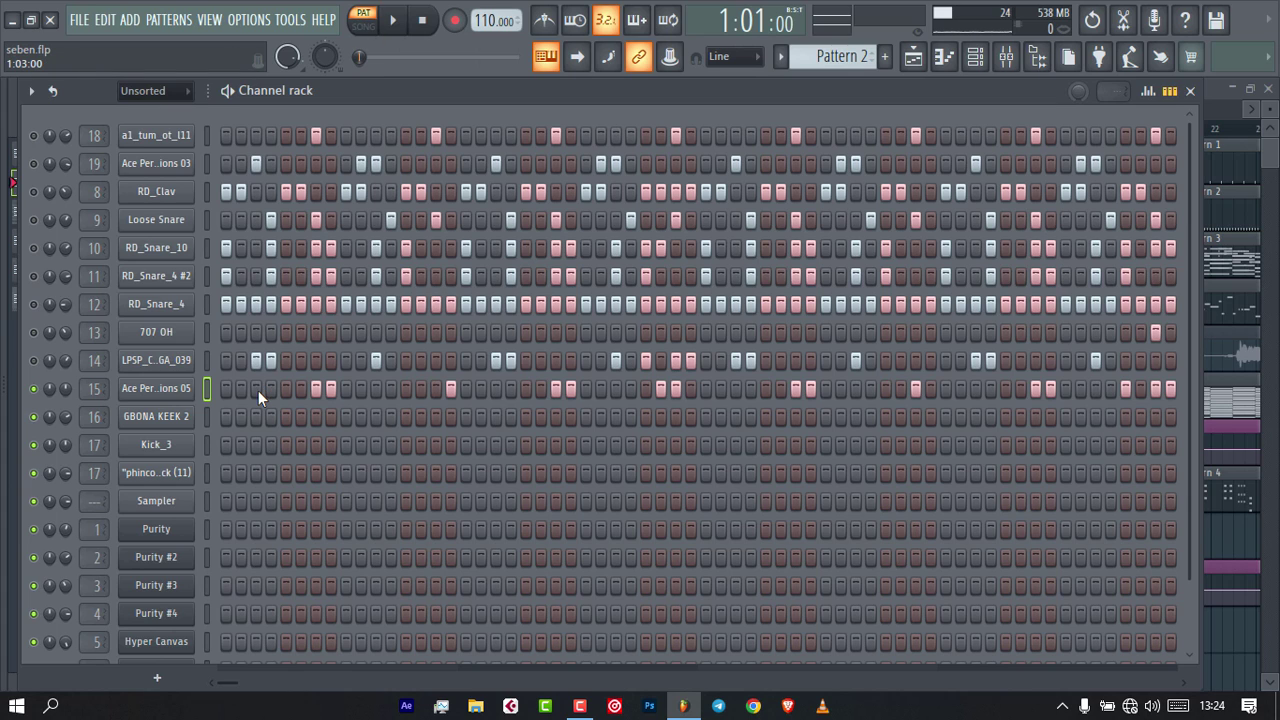
key("space")
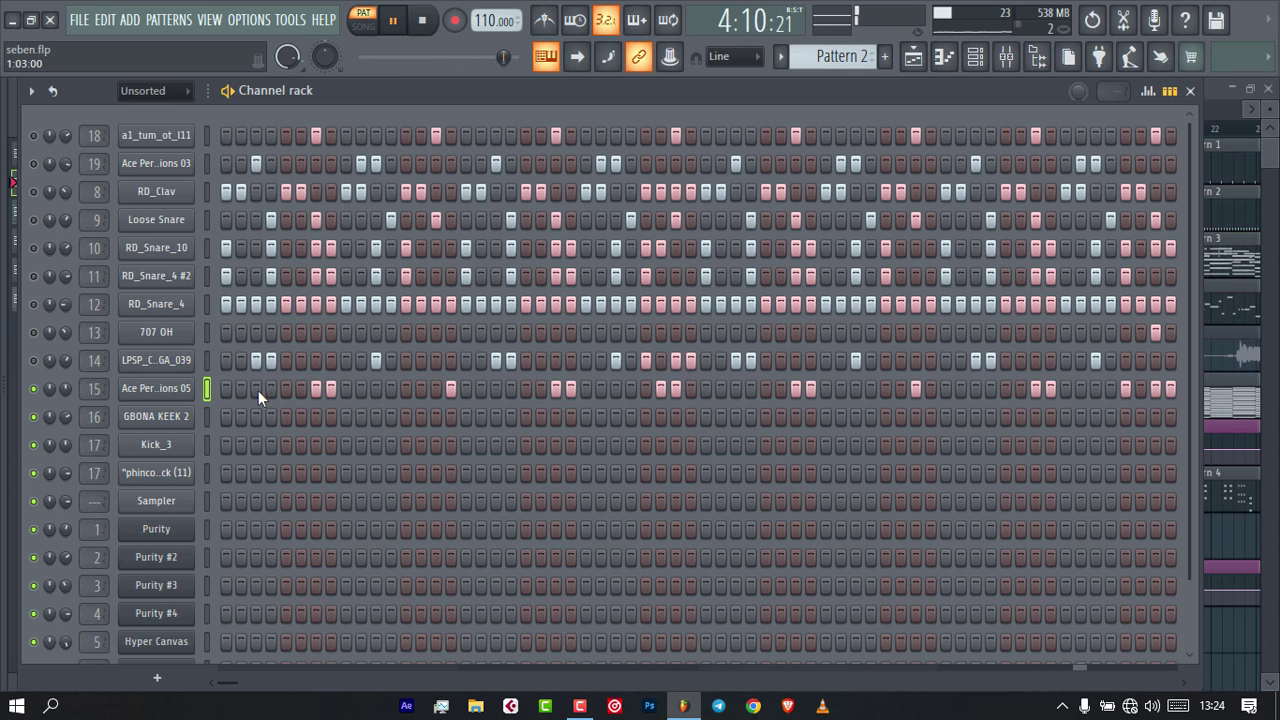
key("space")
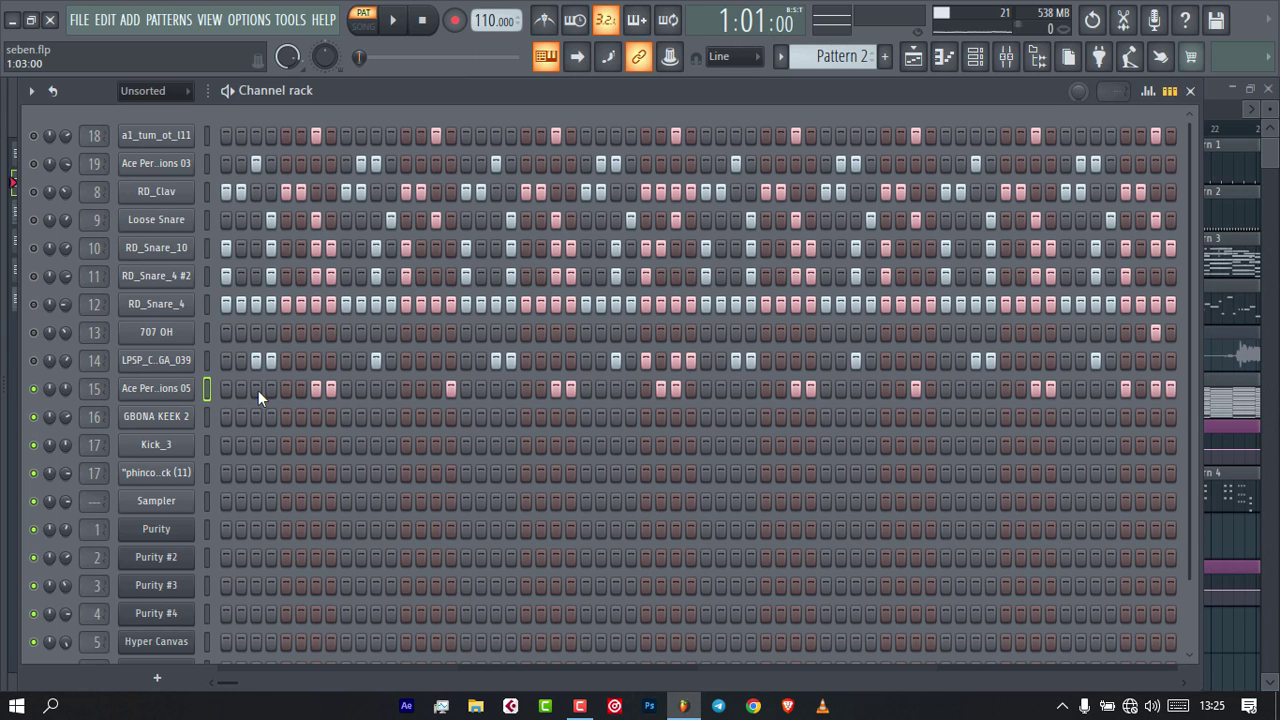
Unmute the LPSP_C..GA_039 channel and play Pattern 2 with it alongside Ace Percussions 05.
left_click(36, 360)
key("space")
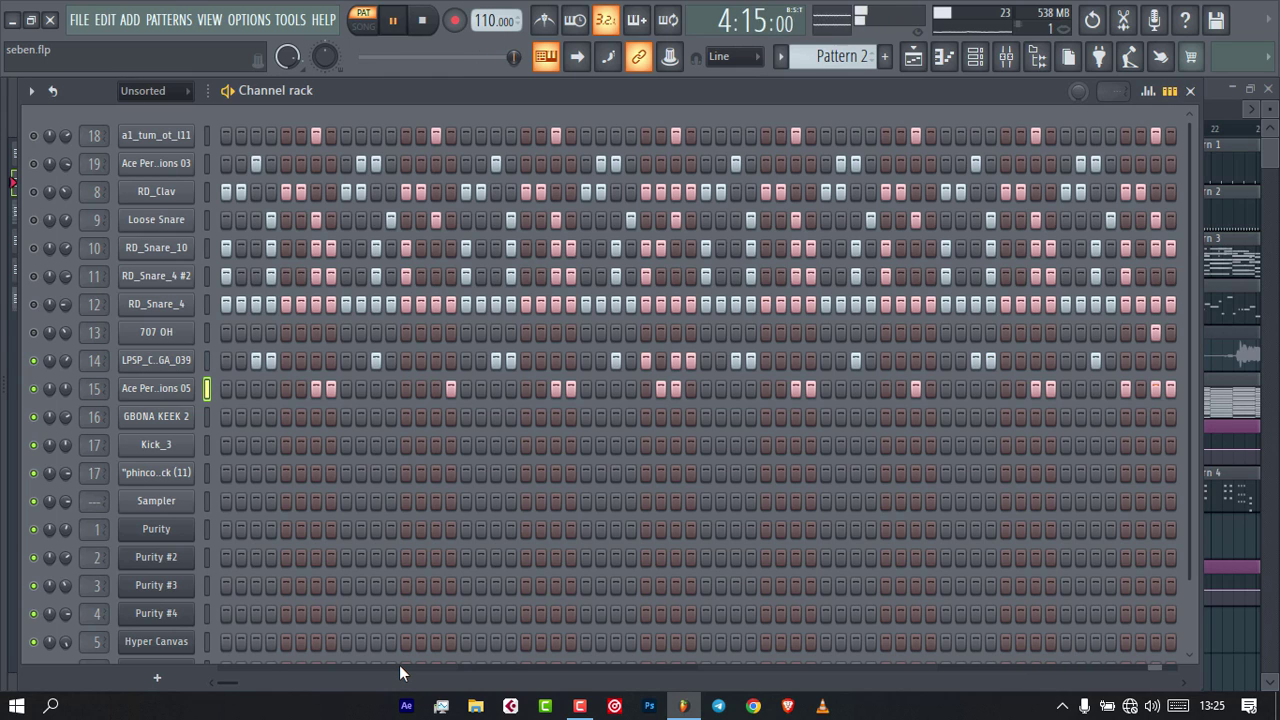
key("space")
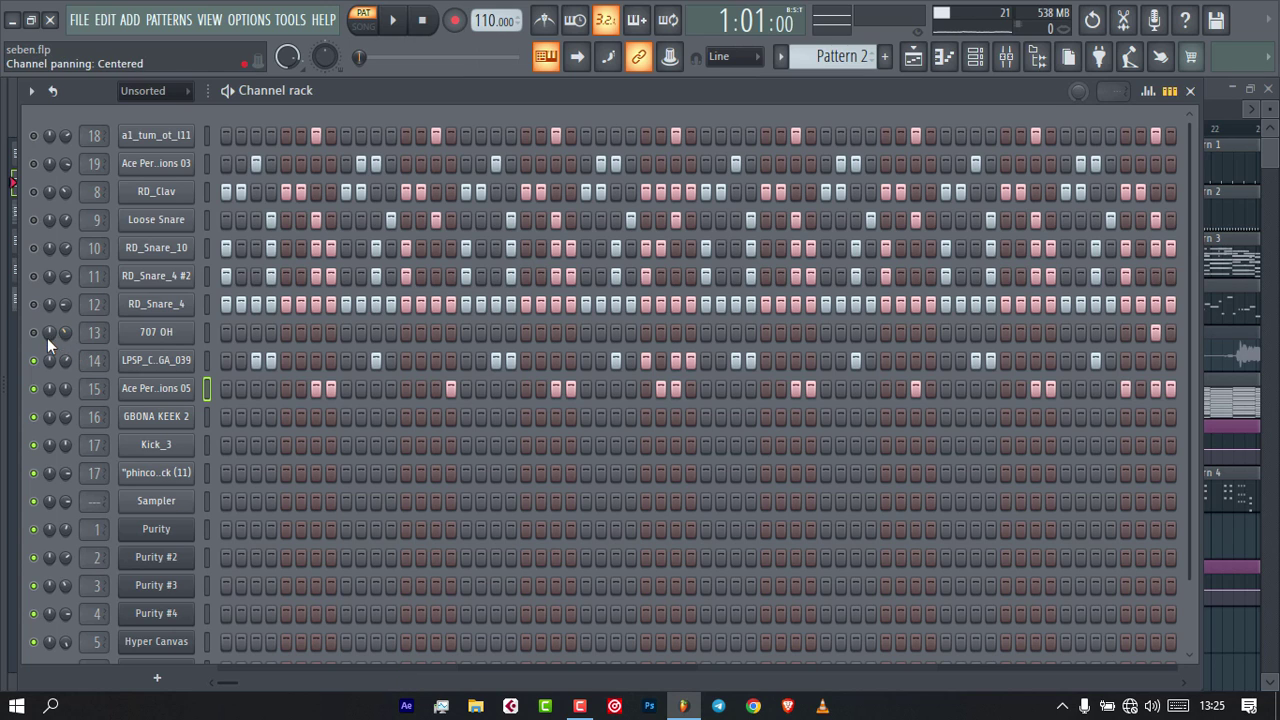
Unmute the 707 OH channel and check its sampler settings.
left_click(165, 333)
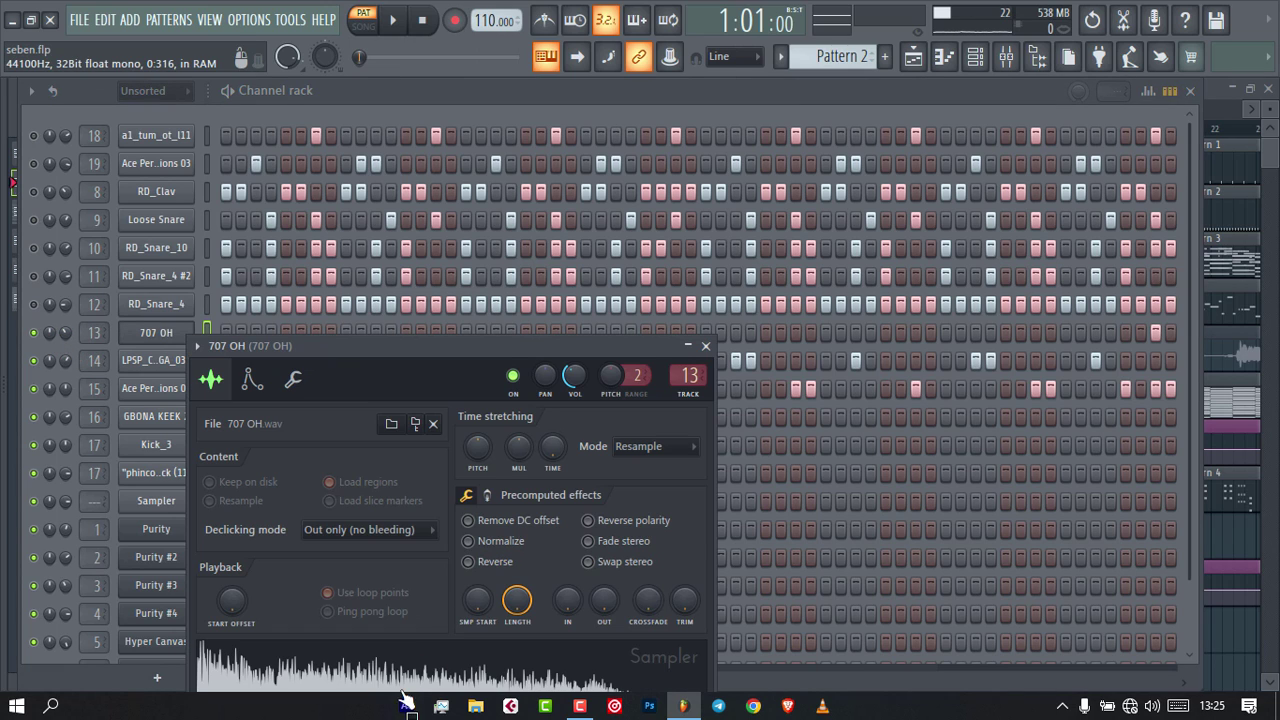
left_click_drag(546, 345, 604, 151)
left_click(764, 153)
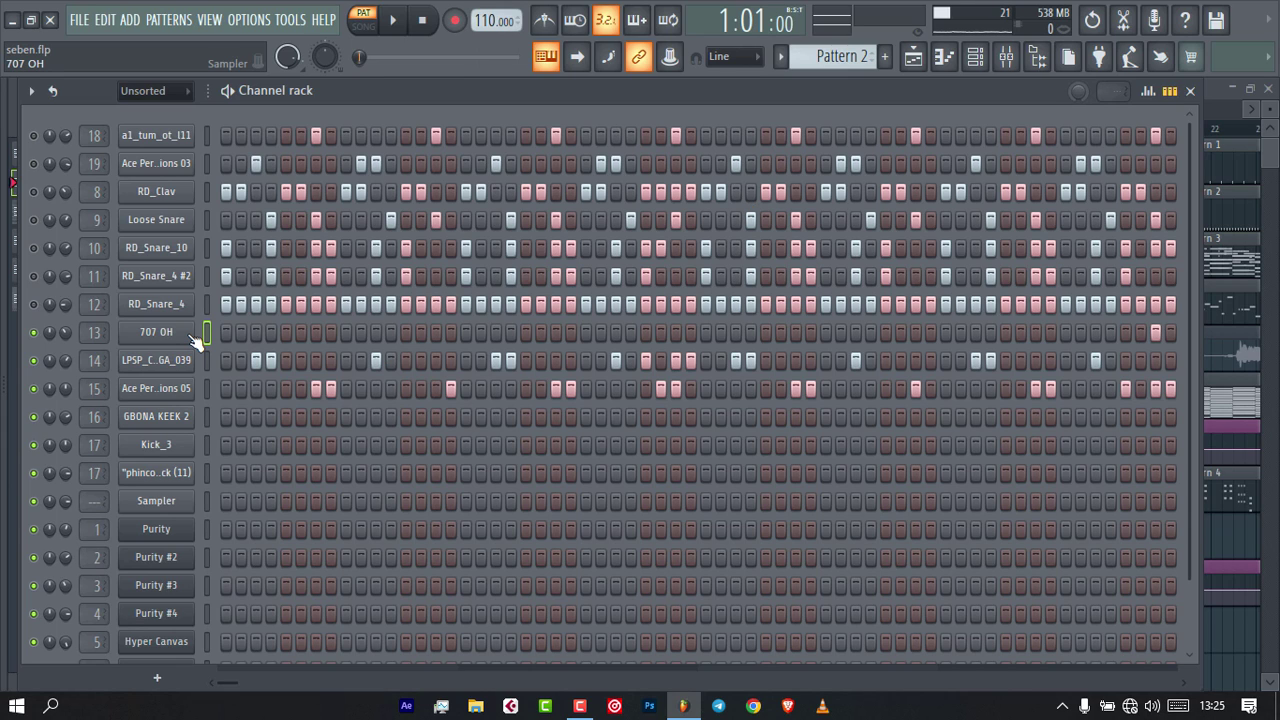
Find the 707 OH sample in the browser's Packs > Drums > Hats folder, and return to the full channel rack.
left_click(1037, 60)
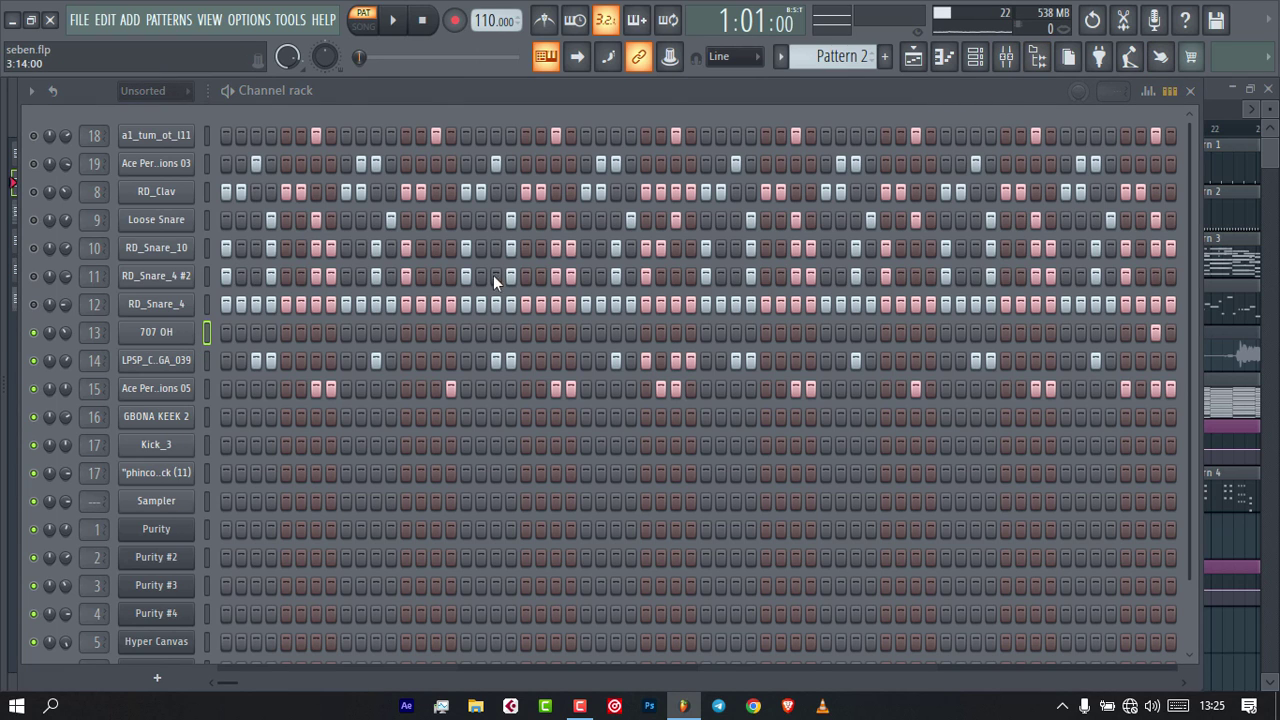
left_click(16, 368)
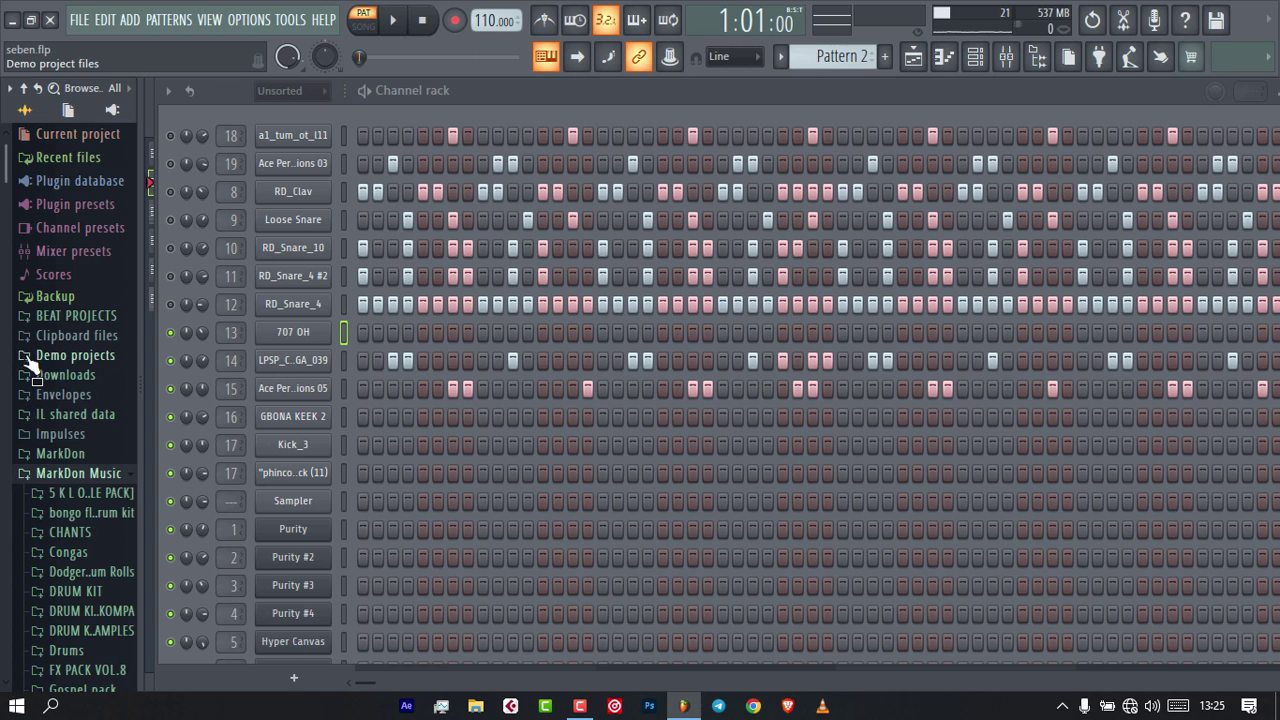
left_click(101, 476)
scroll(98, 478, "down", 1)
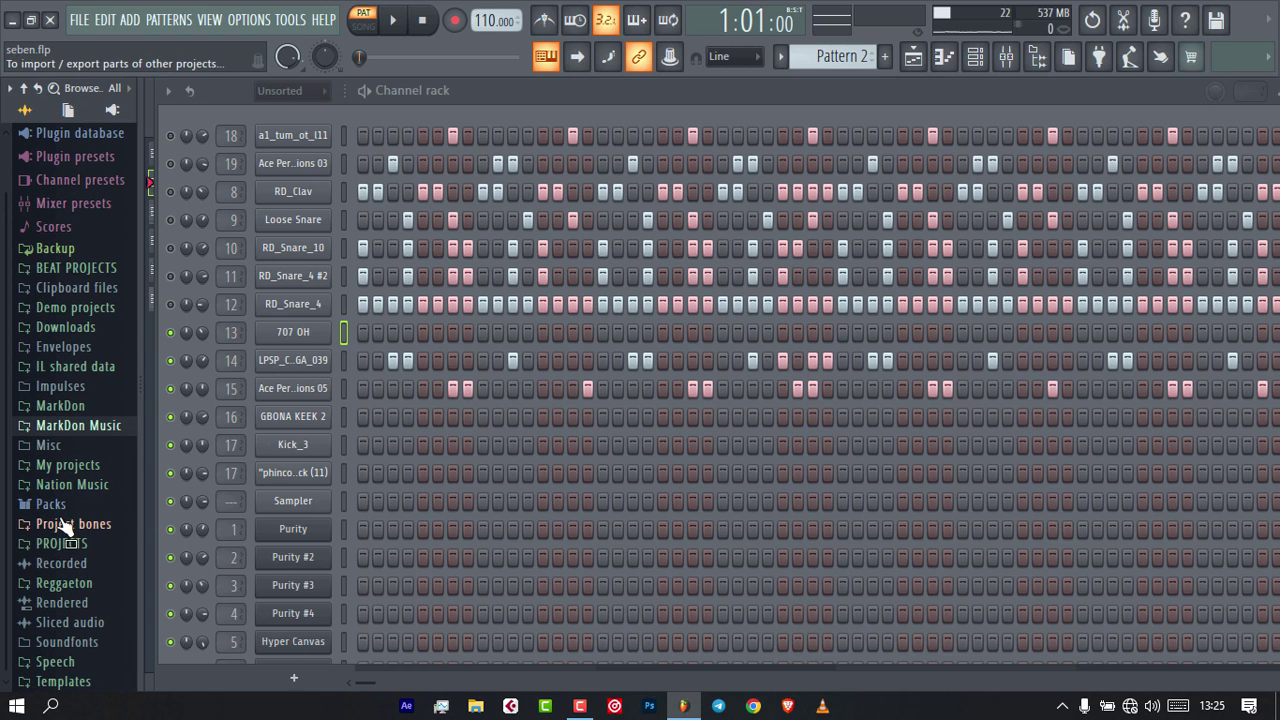
left_click(52, 505)
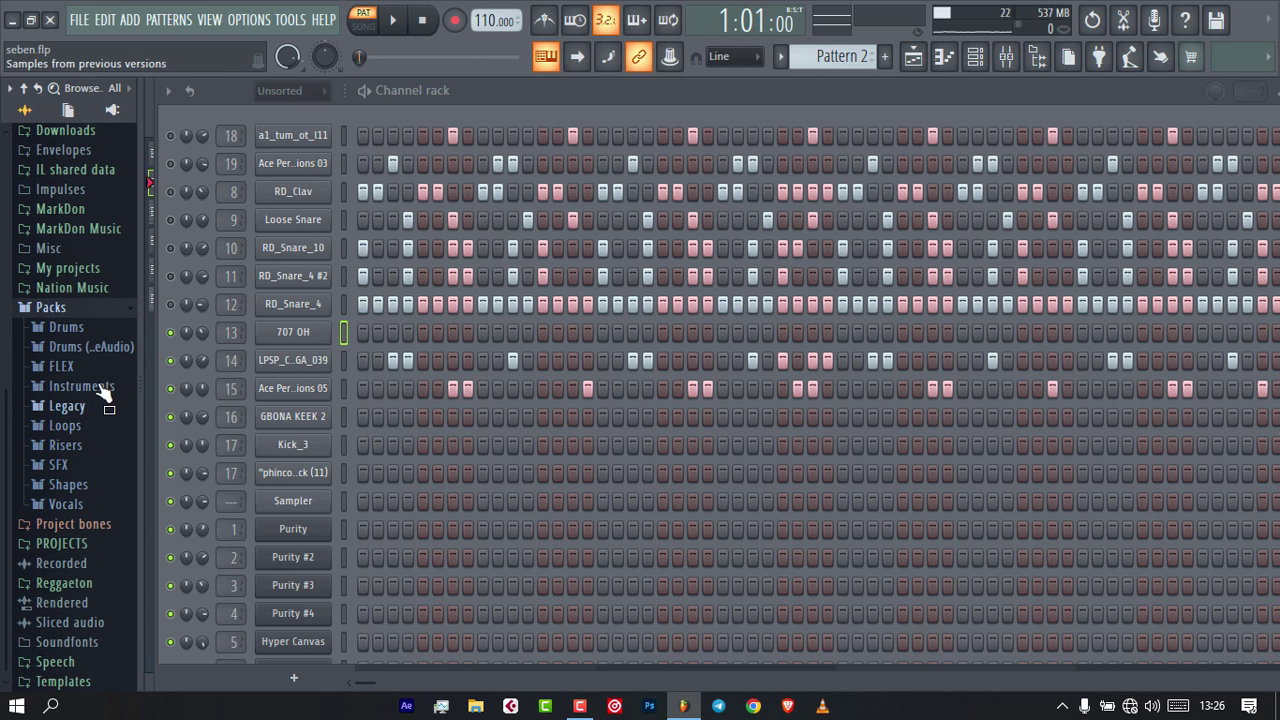
left_click(95, 335)
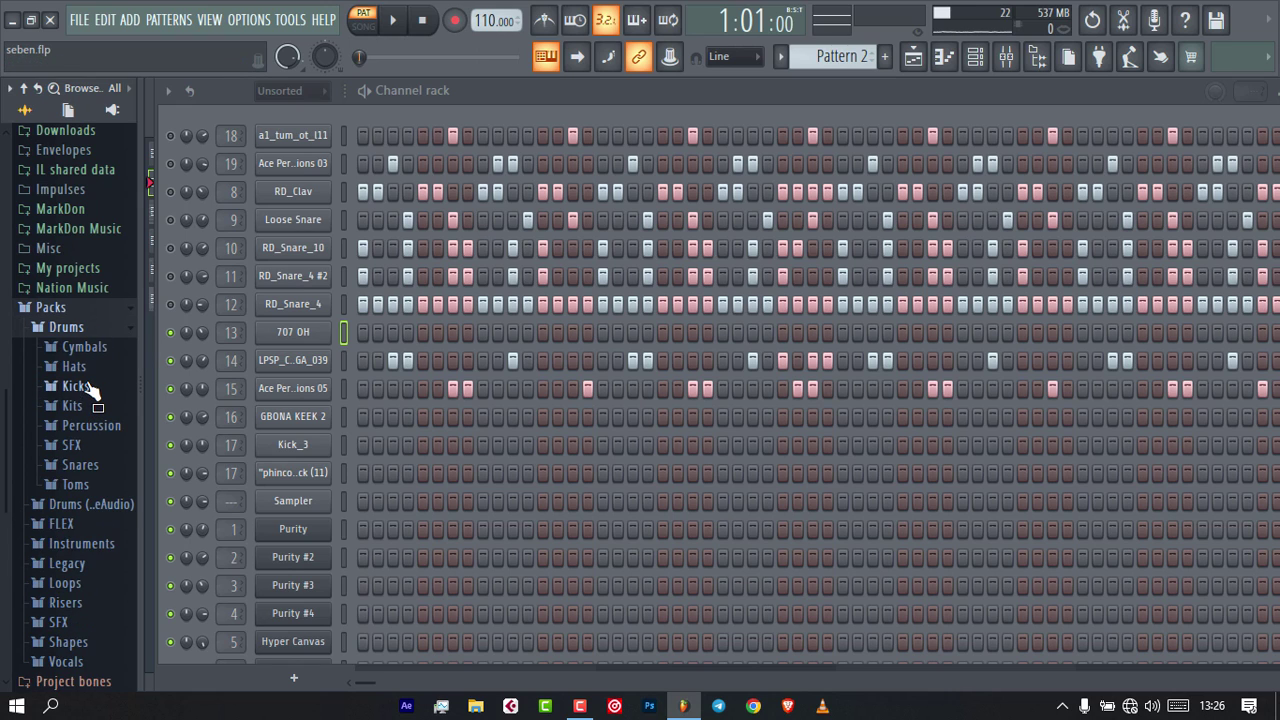
left_click(95, 373)
left_click(88, 245)
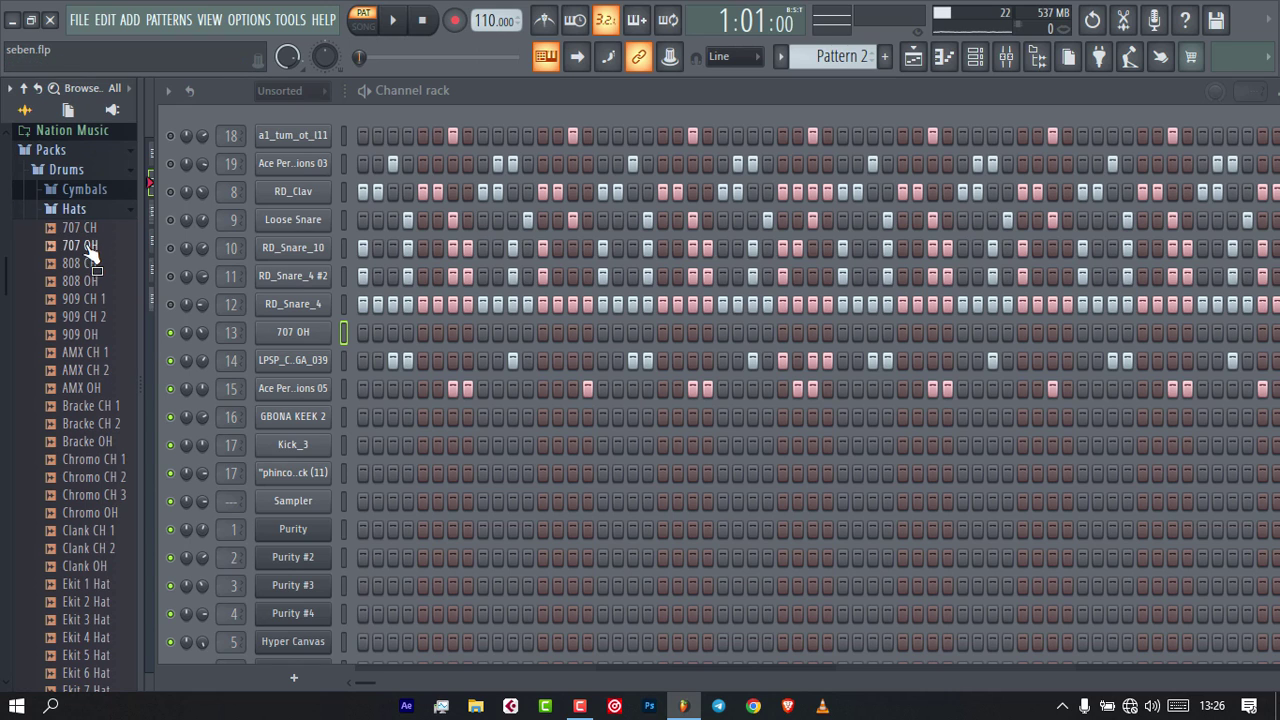
key("alt+F8")
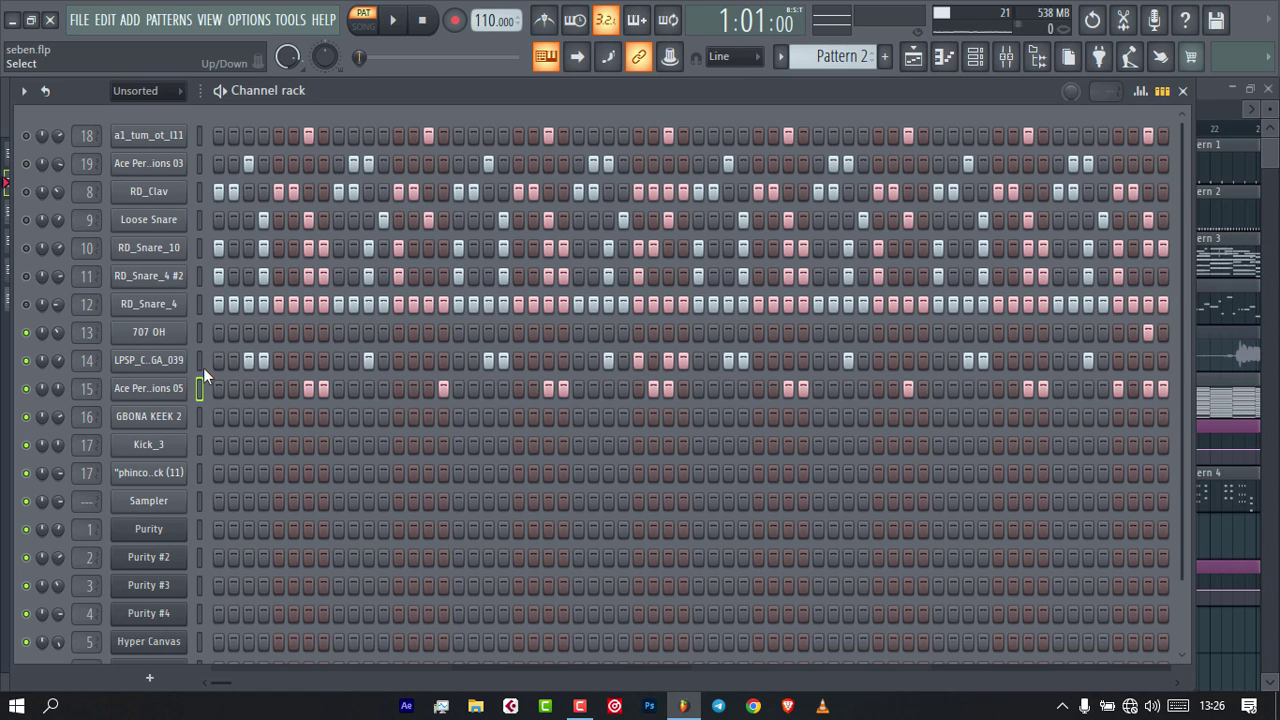
Play Pattern 2 with 707 OH included and review the steps through to the end of the pattern.
key("space")
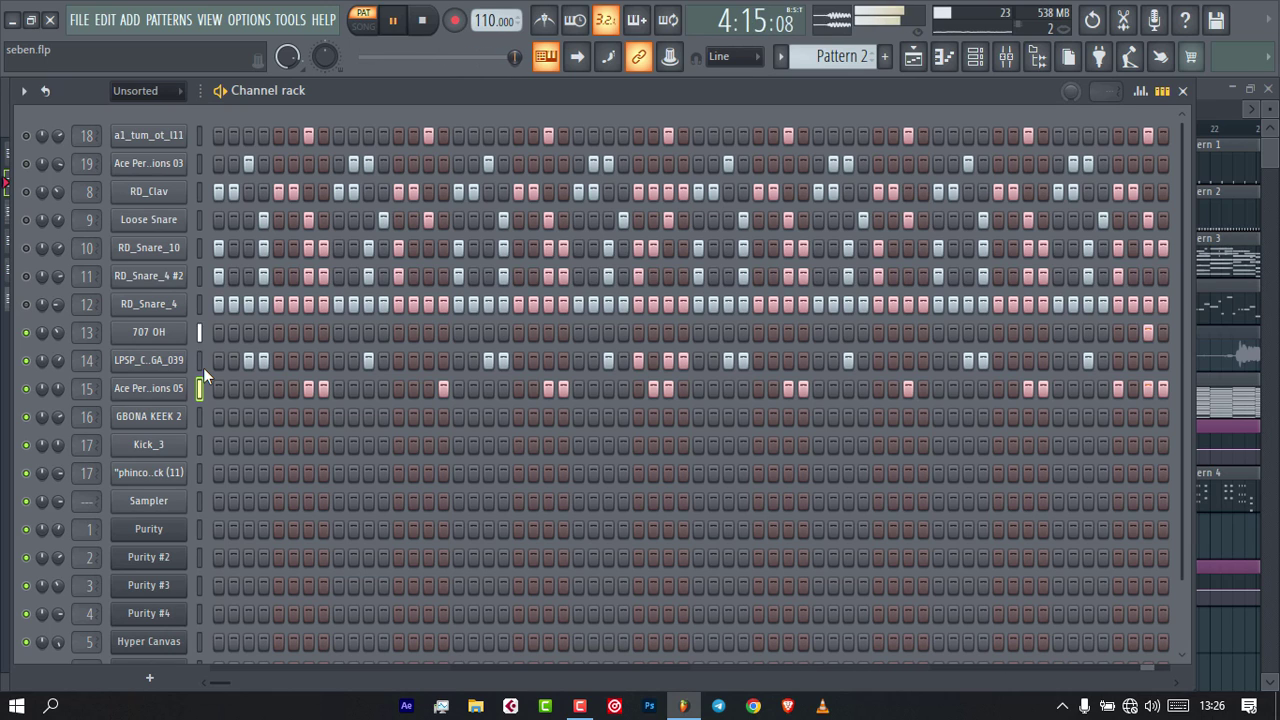
key("space")
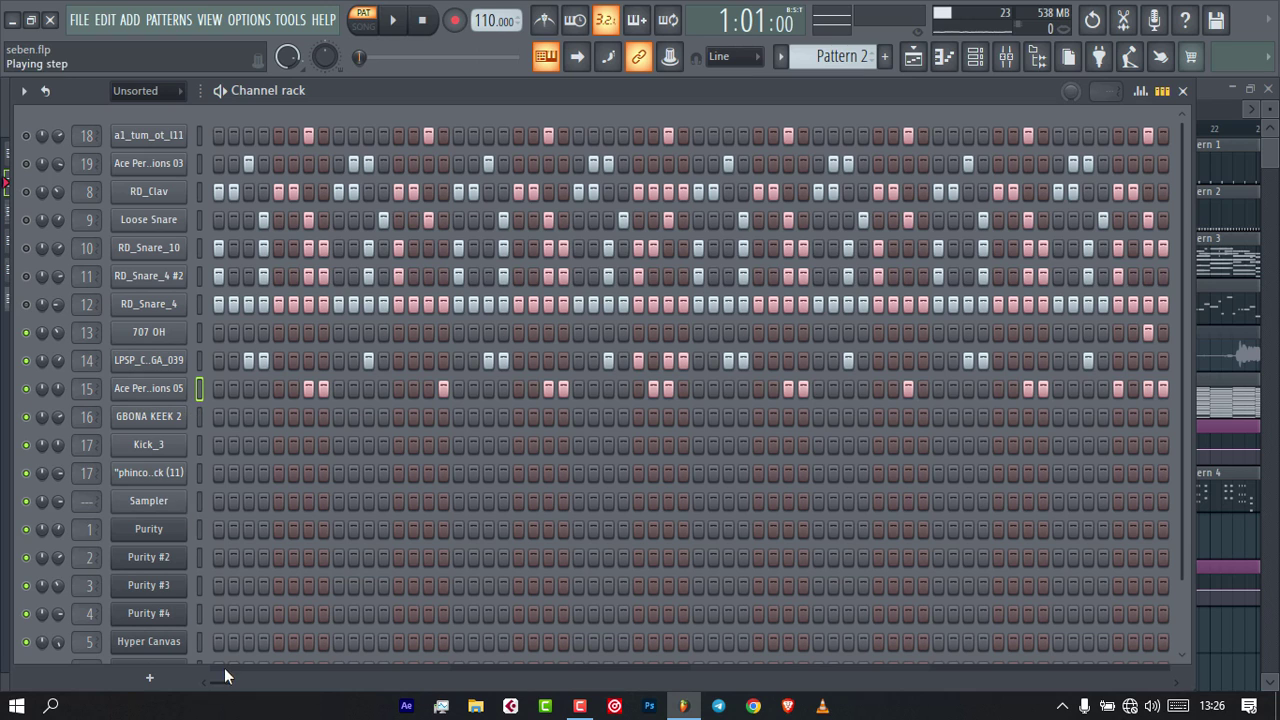
left_click_drag(217, 682, 251, 682)
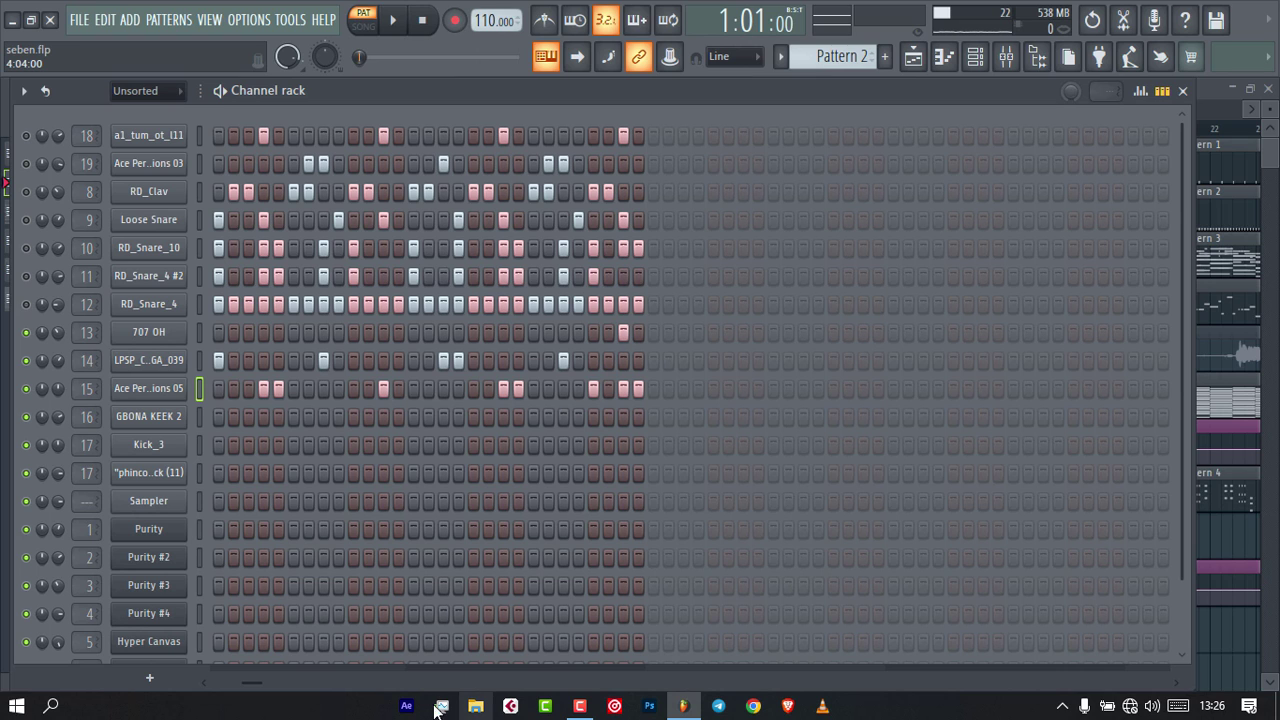
left_click_drag(249, 683, 180, 704)
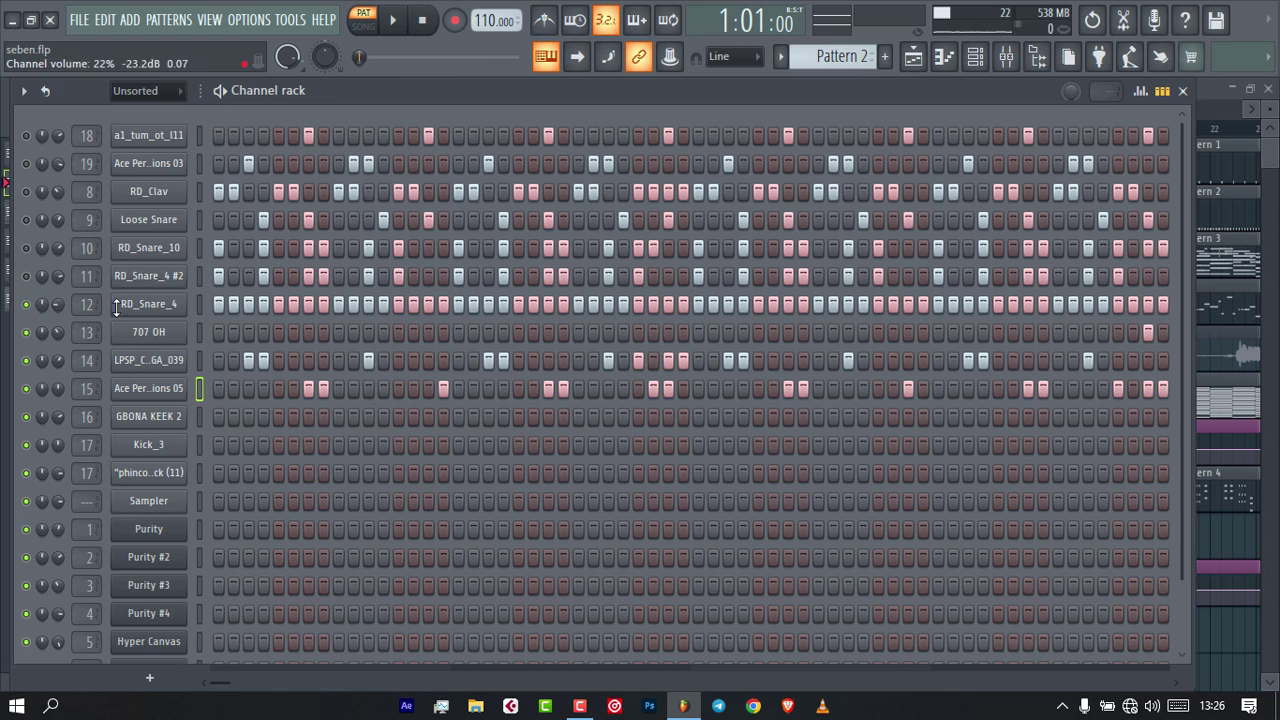
Unmute the RD_Snare_4 channel and look up its sample in the sampler and in the browser.
left_click(152, 304)
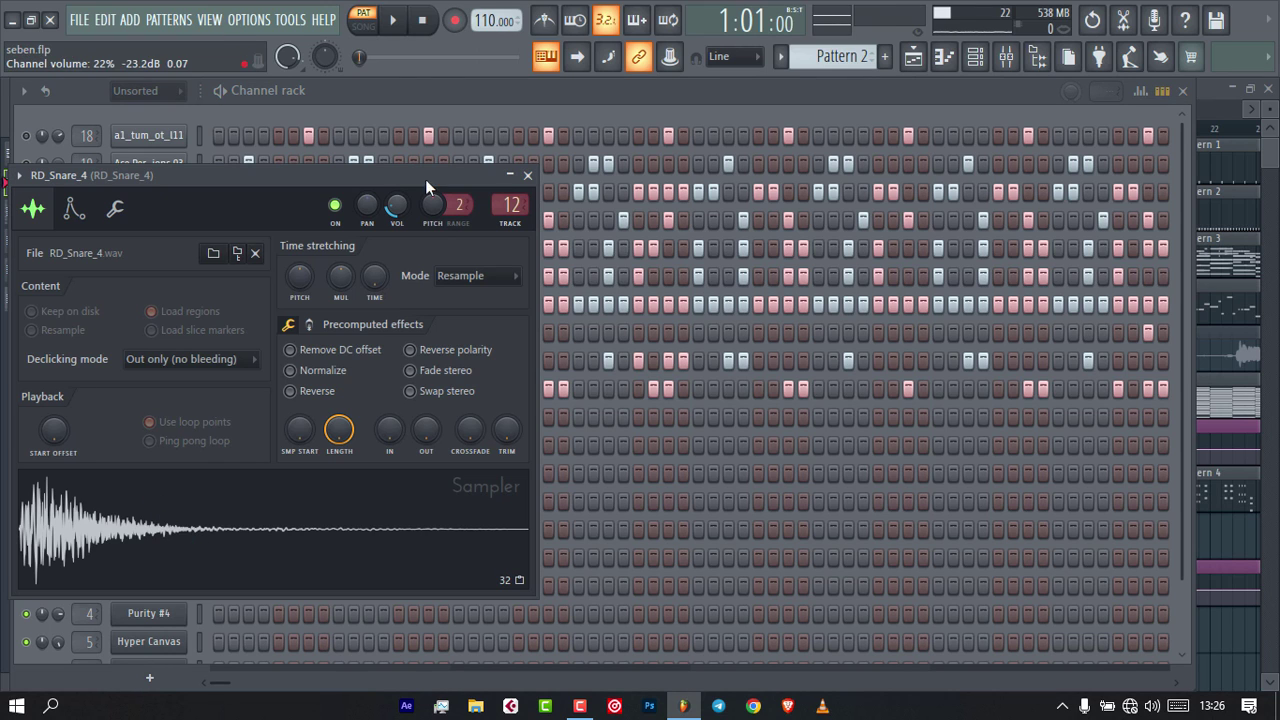
left_click(527, 177)
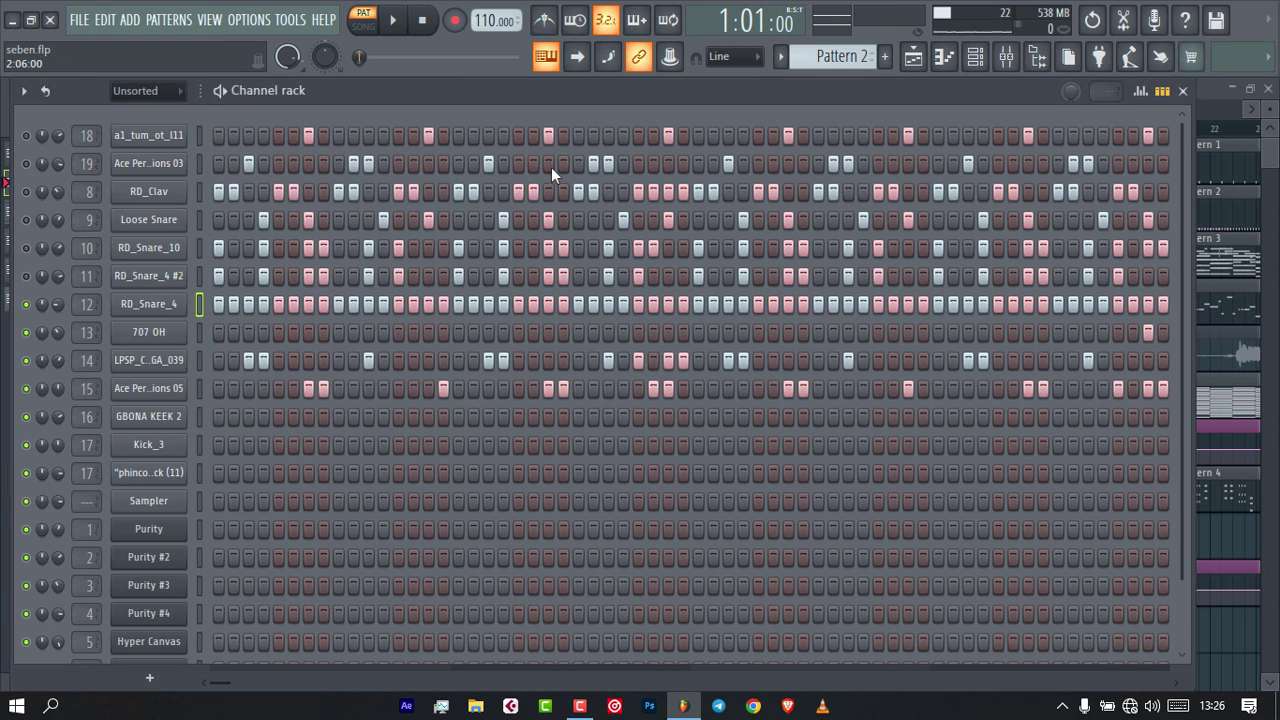
left_click(1037, 58)
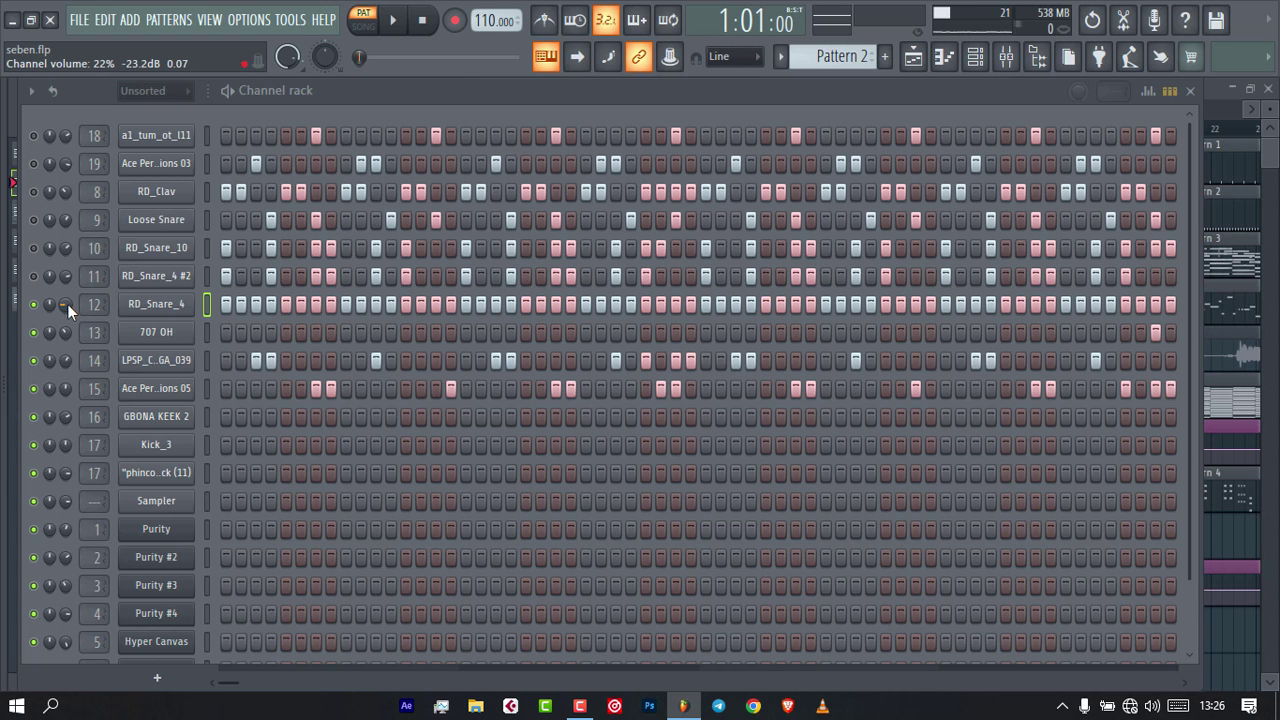
mouse_move(5, 471)
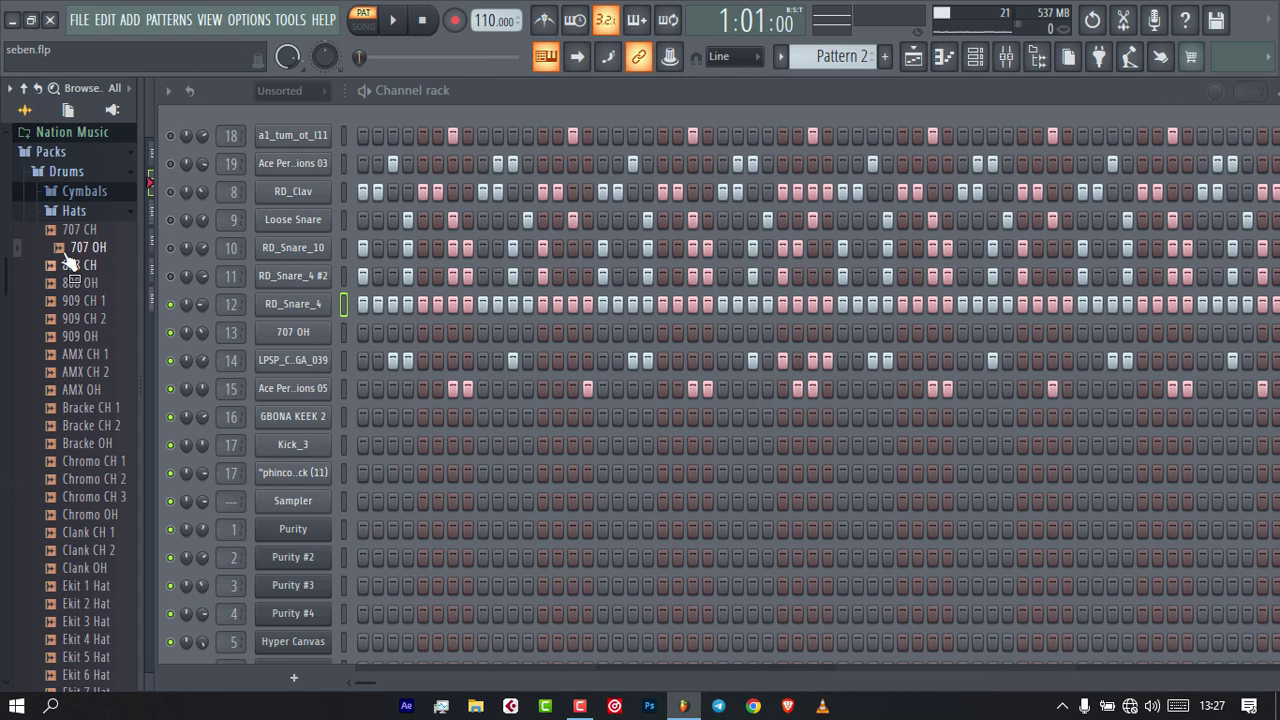
left_click_drag(70, 258, 112, 497)
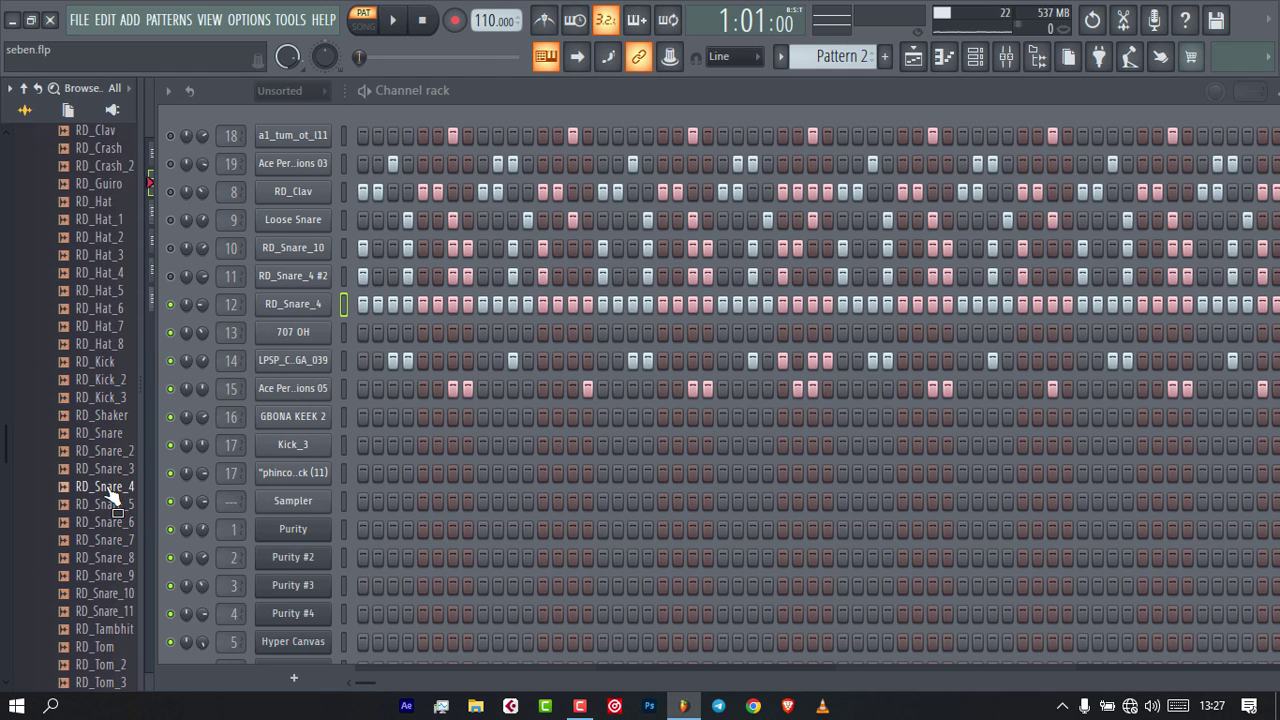
left_click(109, 489)
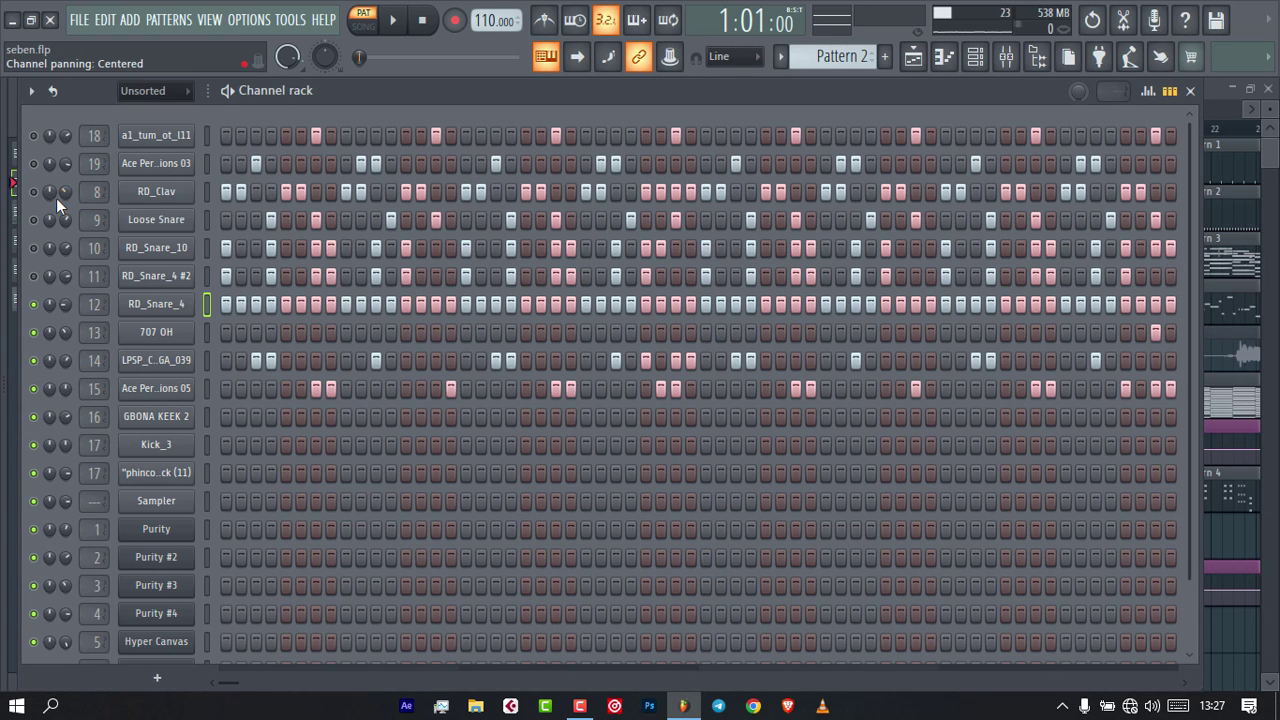
left_click(1053, 62)
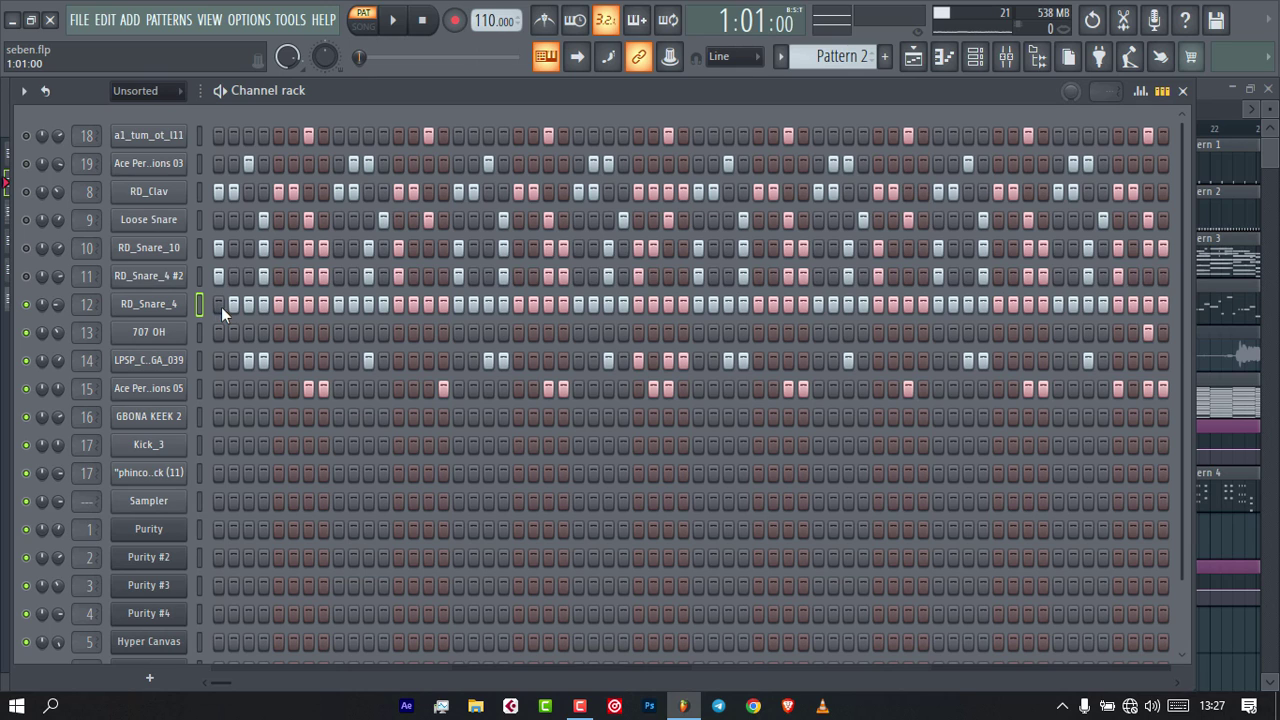
Clear all RD_Snare_4 steps in Pattern 2 and fill every step of the row again.
left_click_drag(221, 307, 1274, 288)
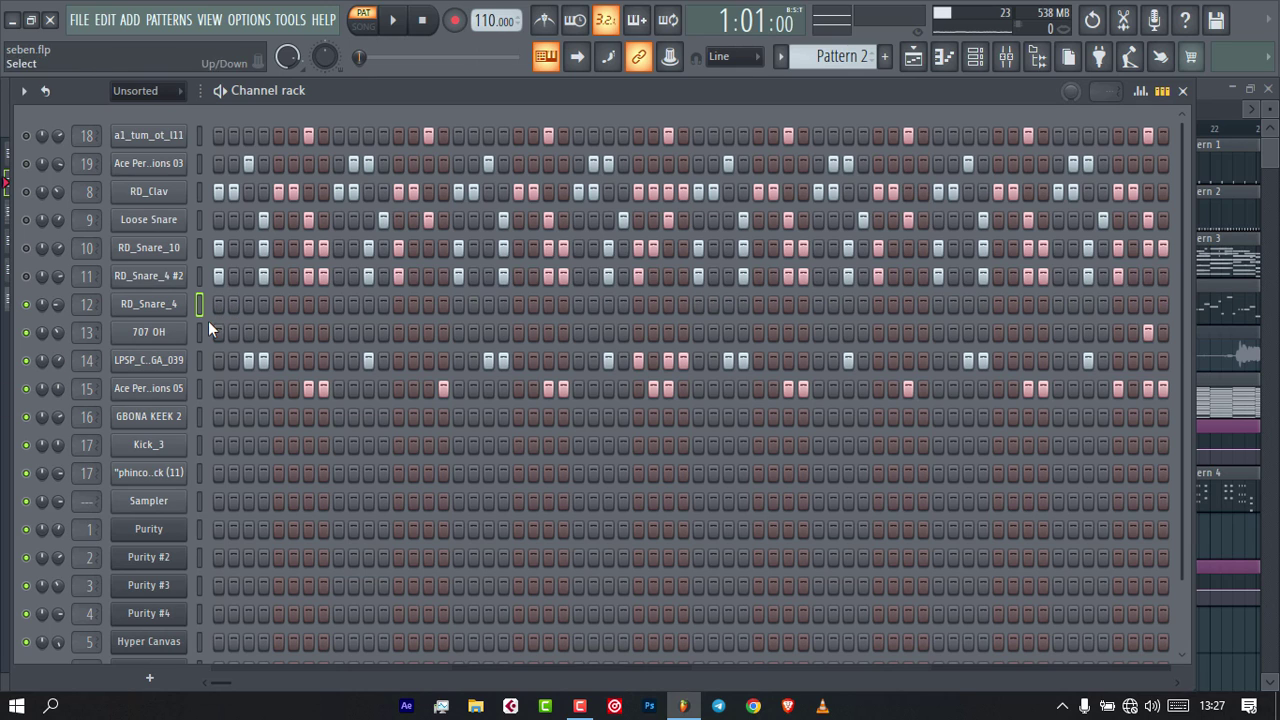
mouse_move(217, 304)
left_mouse_down()
mouse_move(1102, 271)
mouse_move(1250, 285)
left_mouse_up()
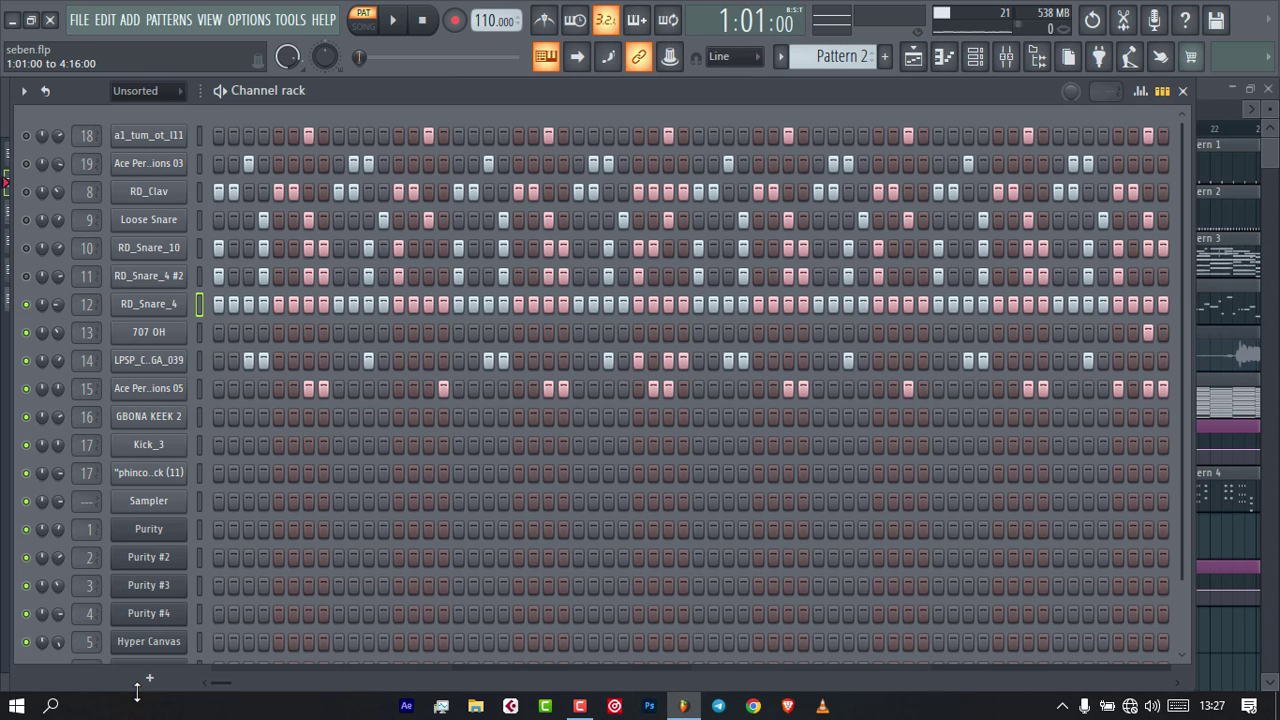
Play Pattern 2 with RD_Snare_4 added to the unmuted percussion channels.
key("space")
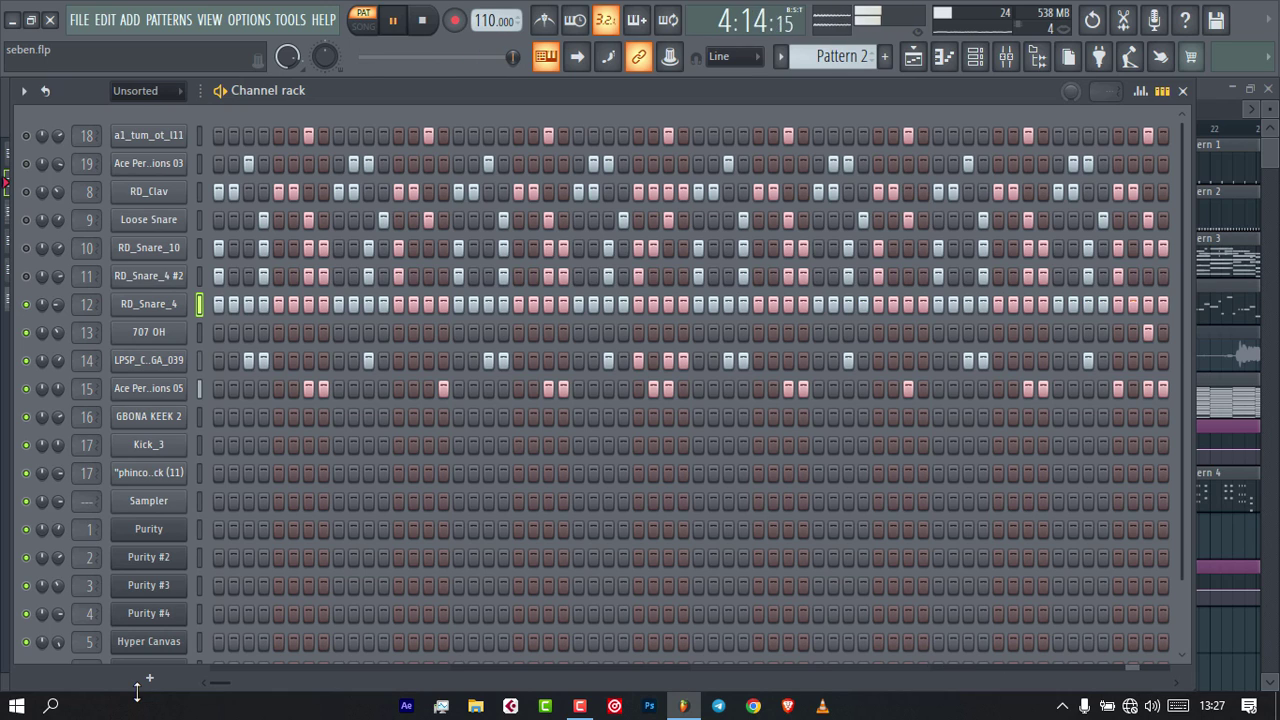
key("space")
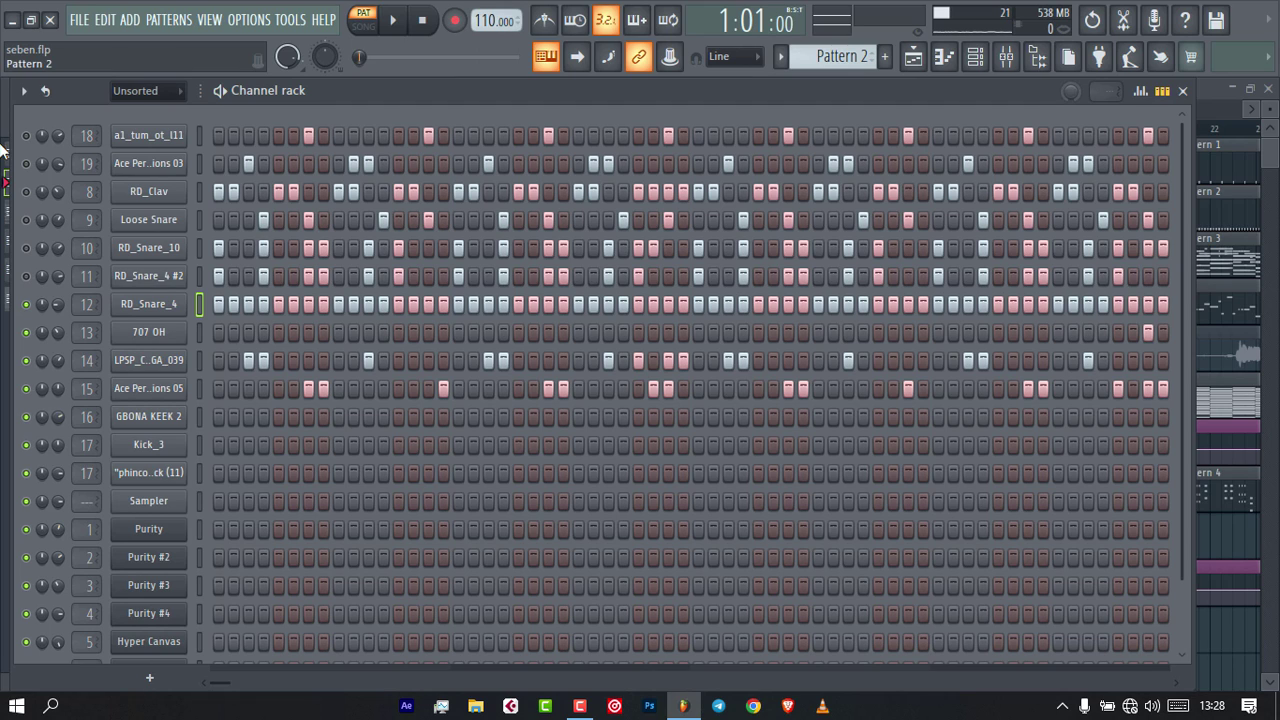
Check the sampler settings of RD_Snare_4 #2 and unmute the channel.
left_click(177, 280)
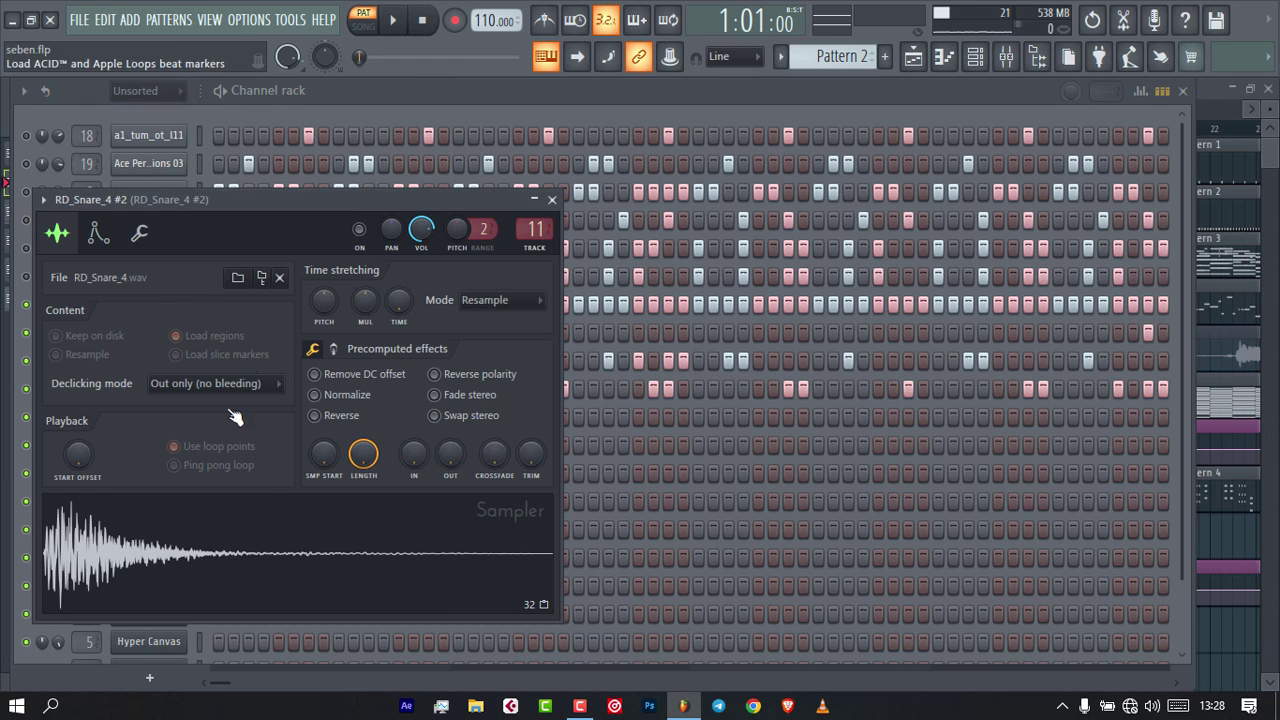
left_click(551, 200)
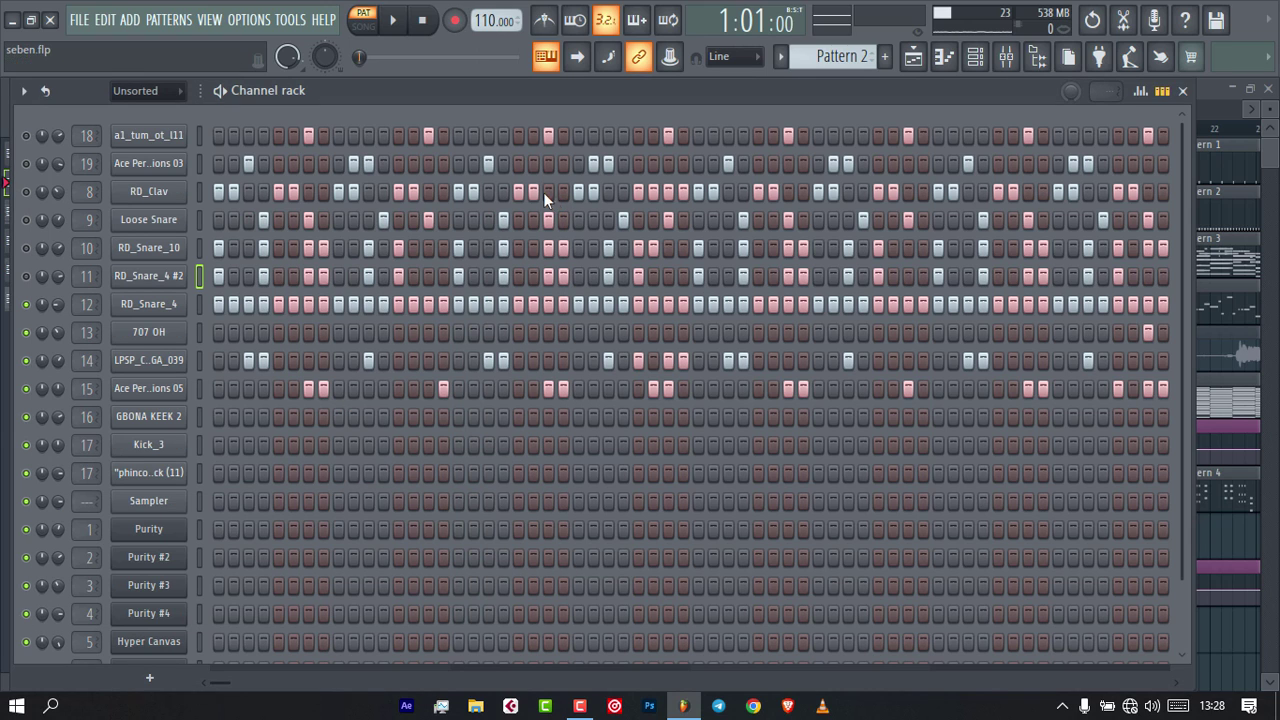
left_click(27, 277)
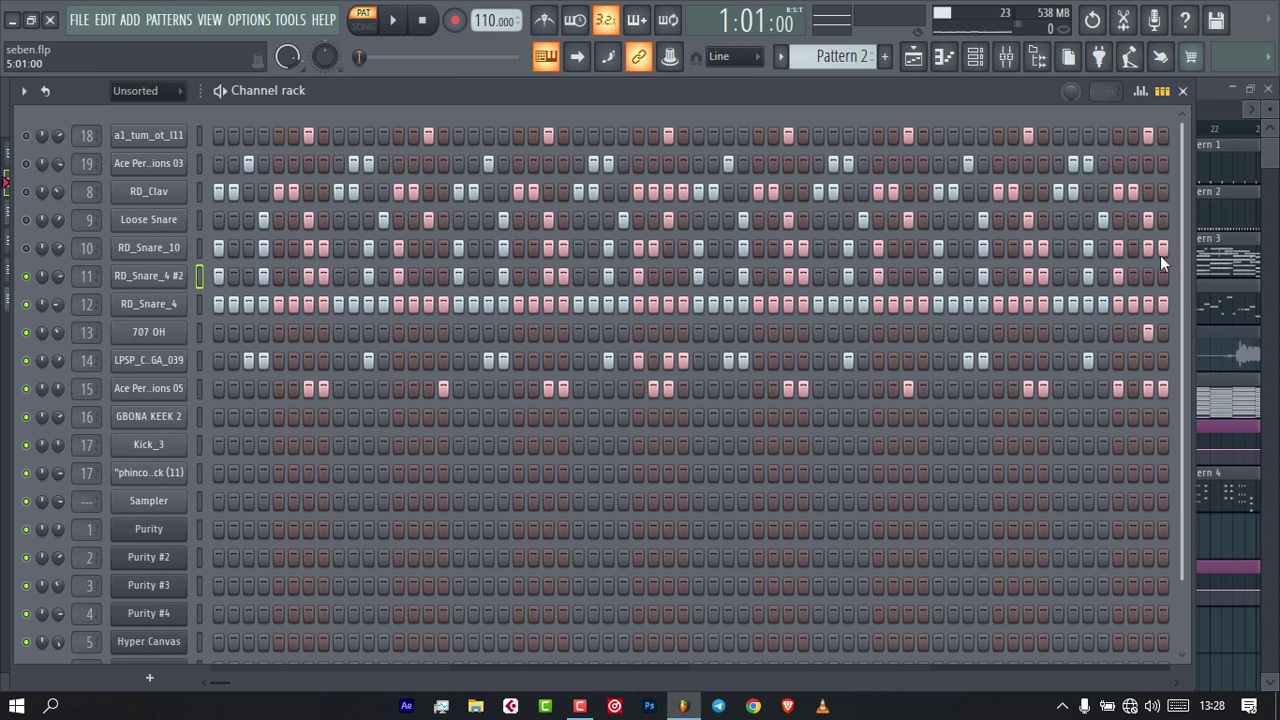
Open RD_Snare_4 #2 in the piano roll and show its notes across all four bars.
right_click(162, 272)
left_click(226, 276)
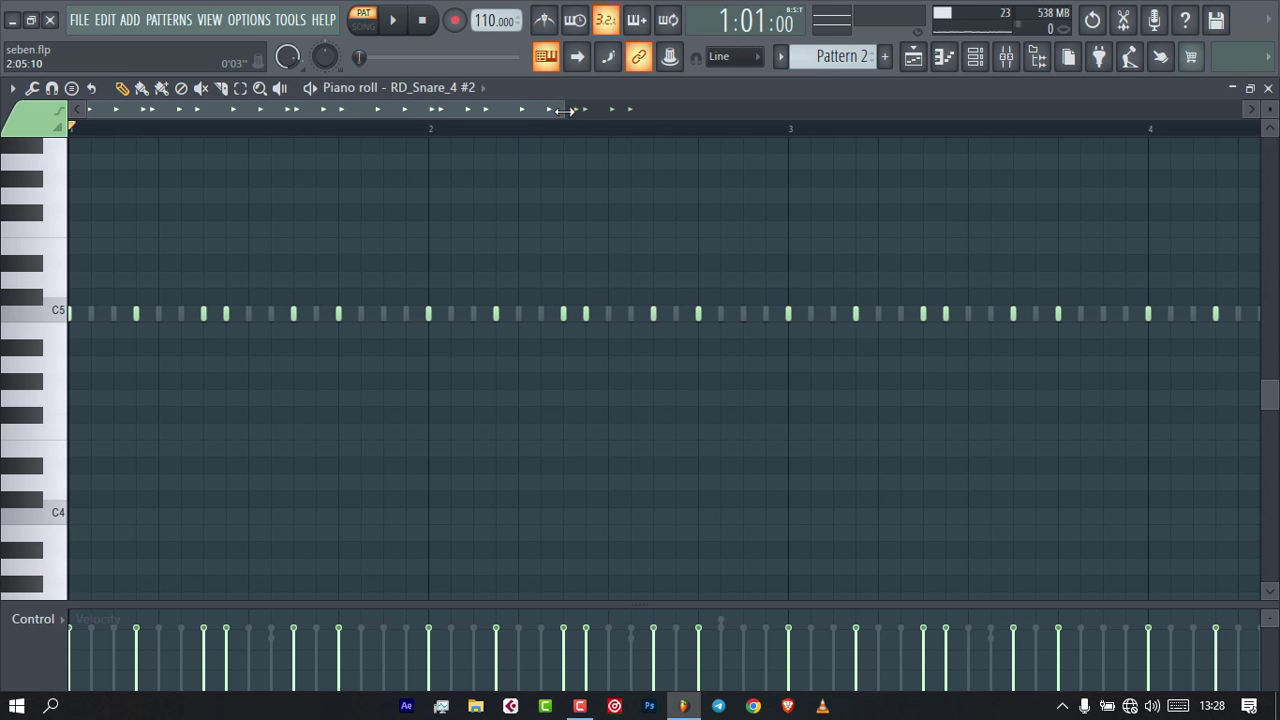
left_click_drag(566, 110, 686, 110)
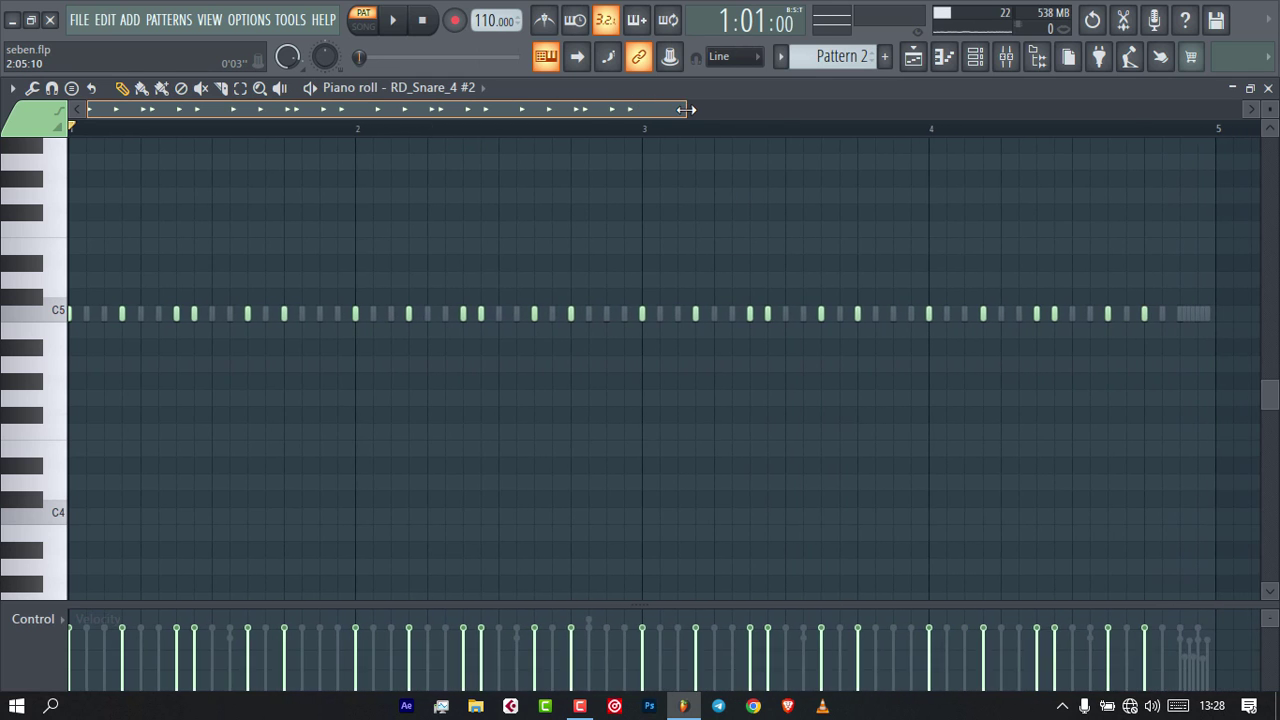
Play Pattern 2 with RD_Snare_4 #2 added, then close its piano roll.
key("space")
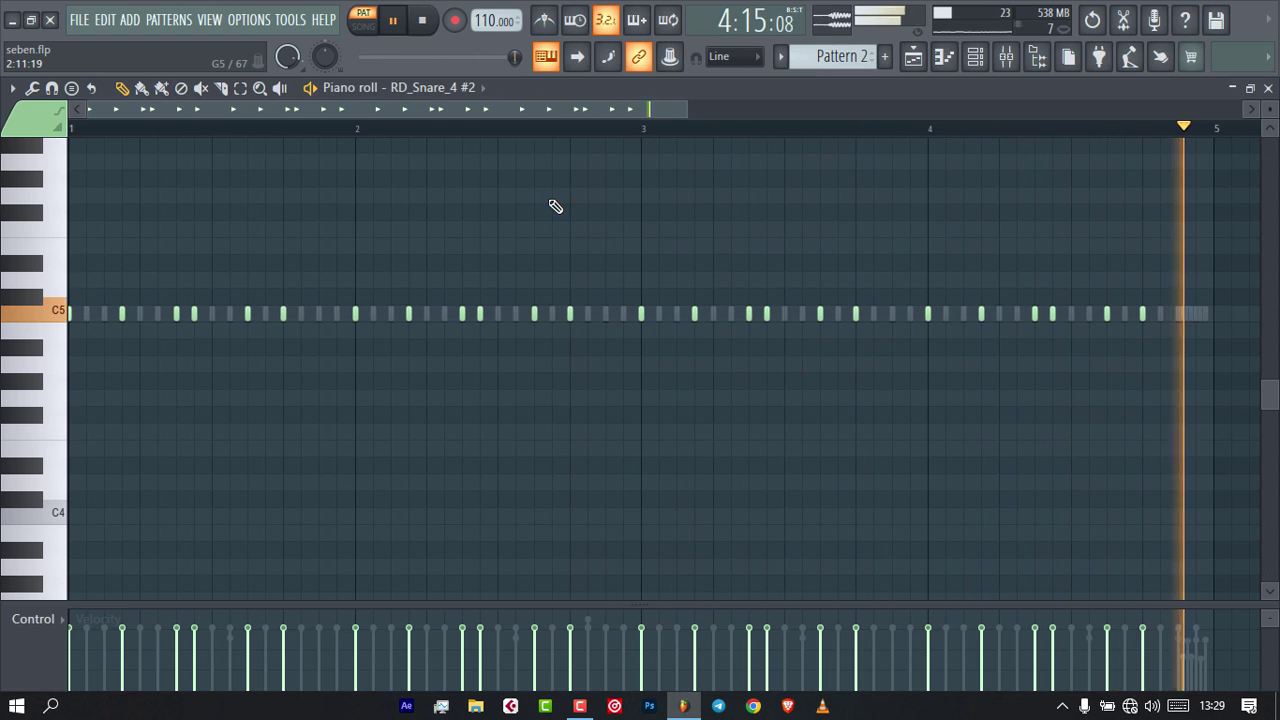
key("space")
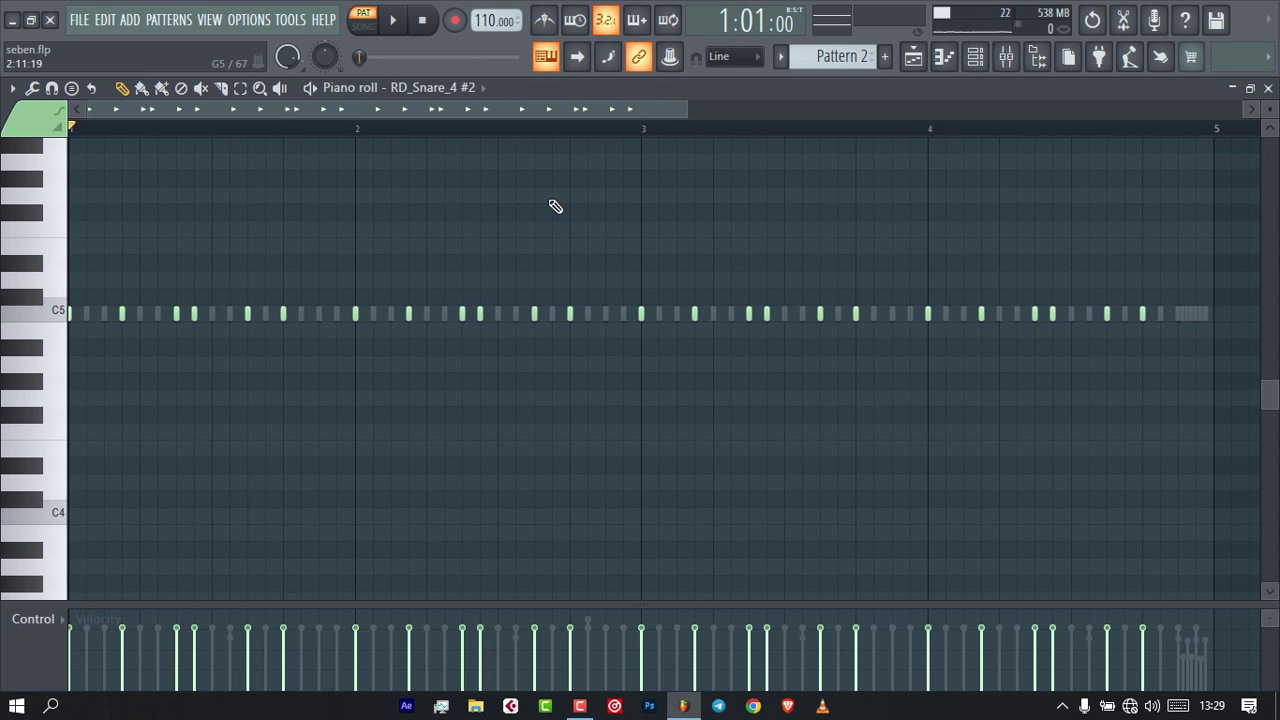
left_click(1268, 88)
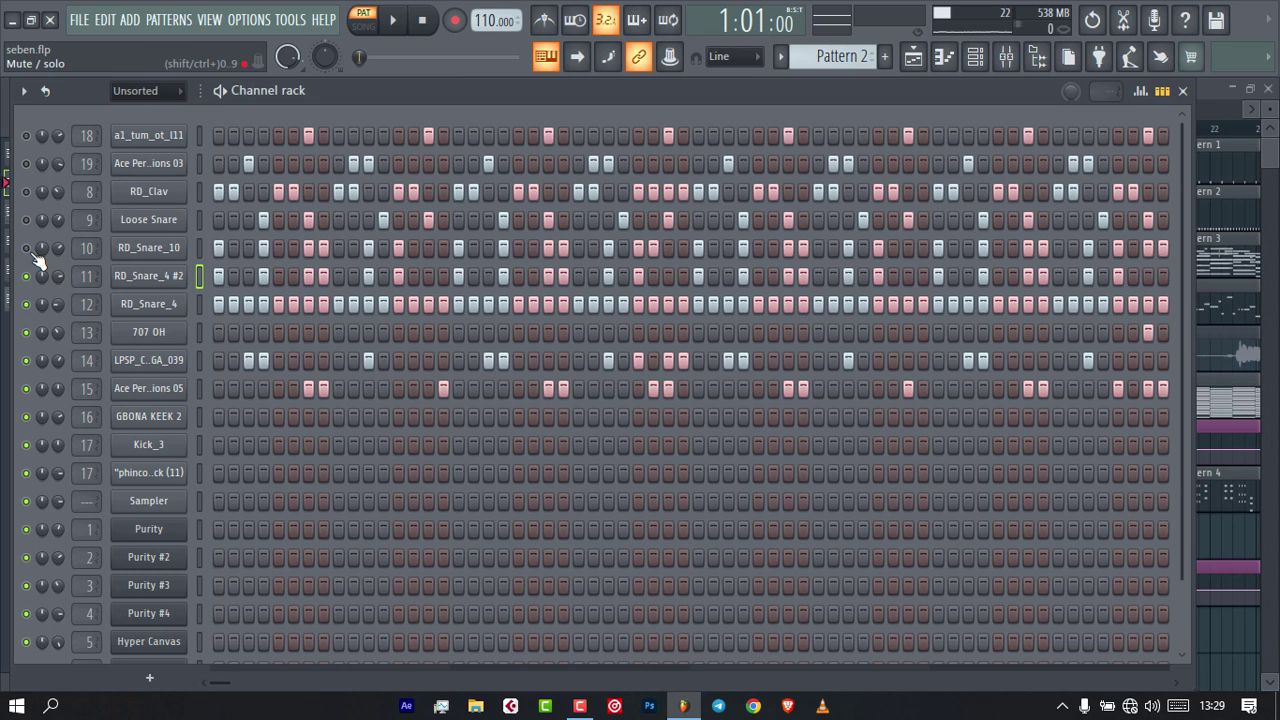
Check the sampler settings of RD_Snare_10, unmute the channel and open its notes in the piano roll.
left_click(170, 249)
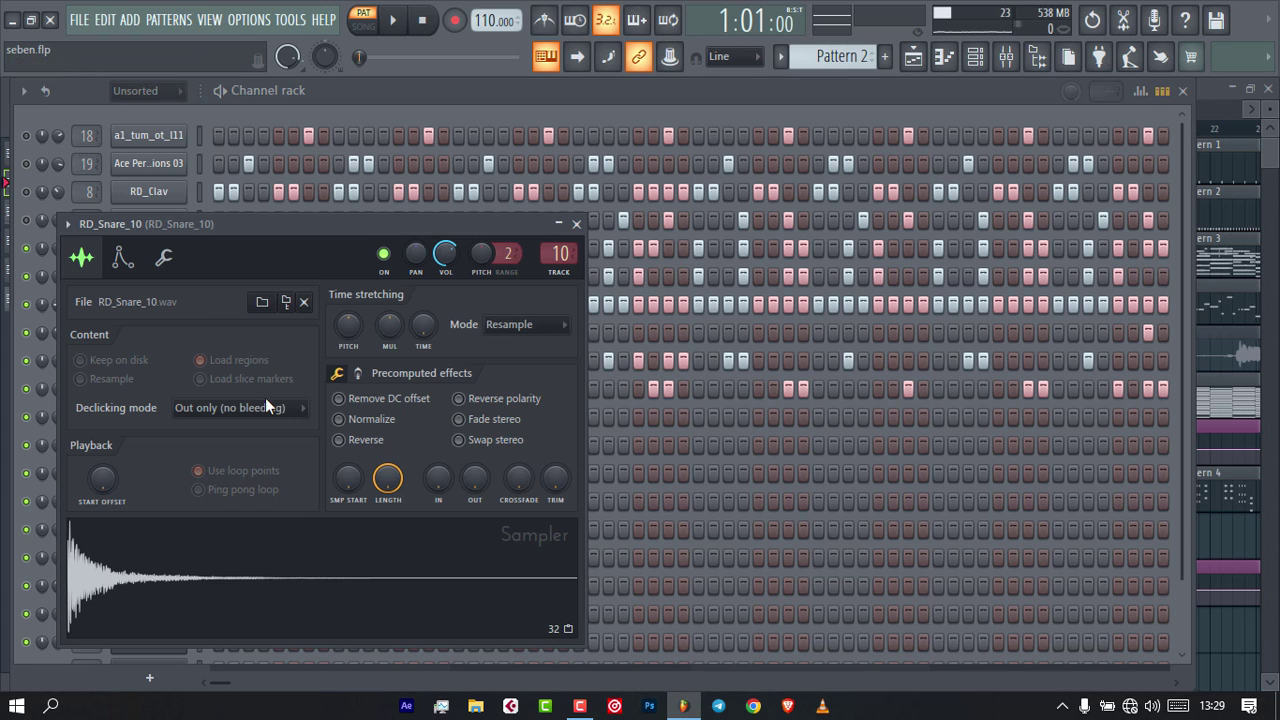
left_click(580, 224)
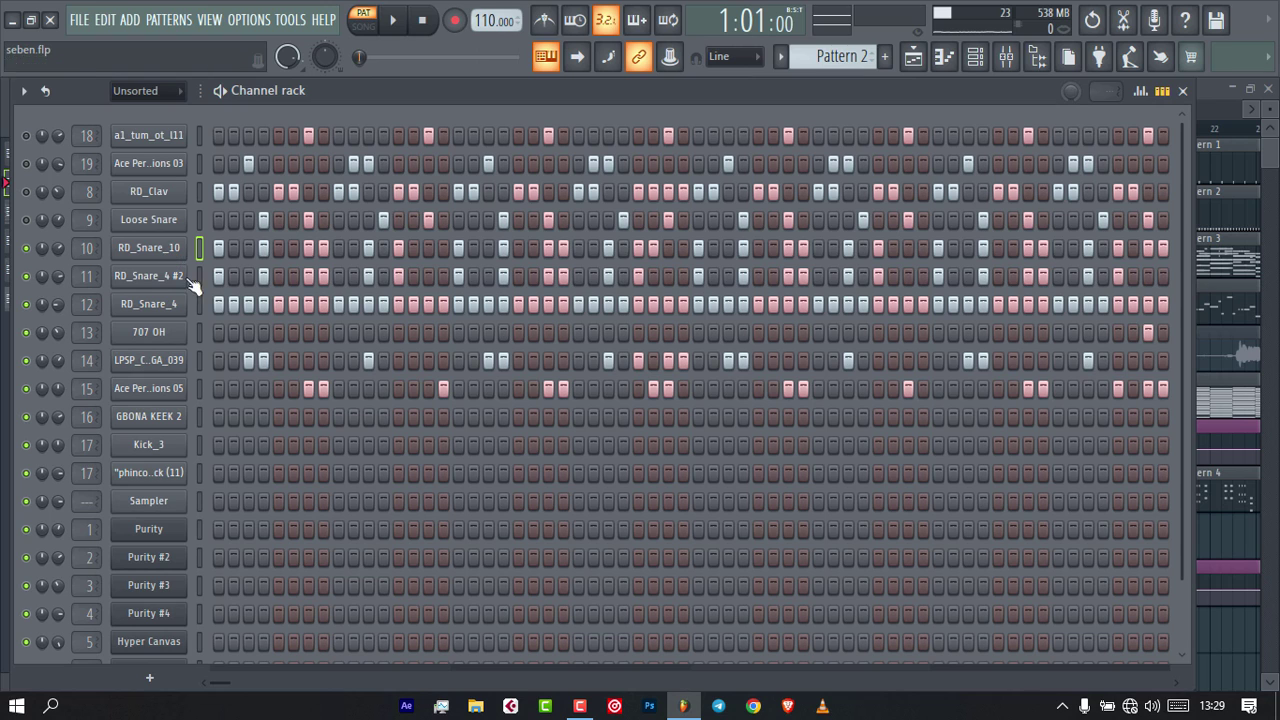
right_click(203, 247)
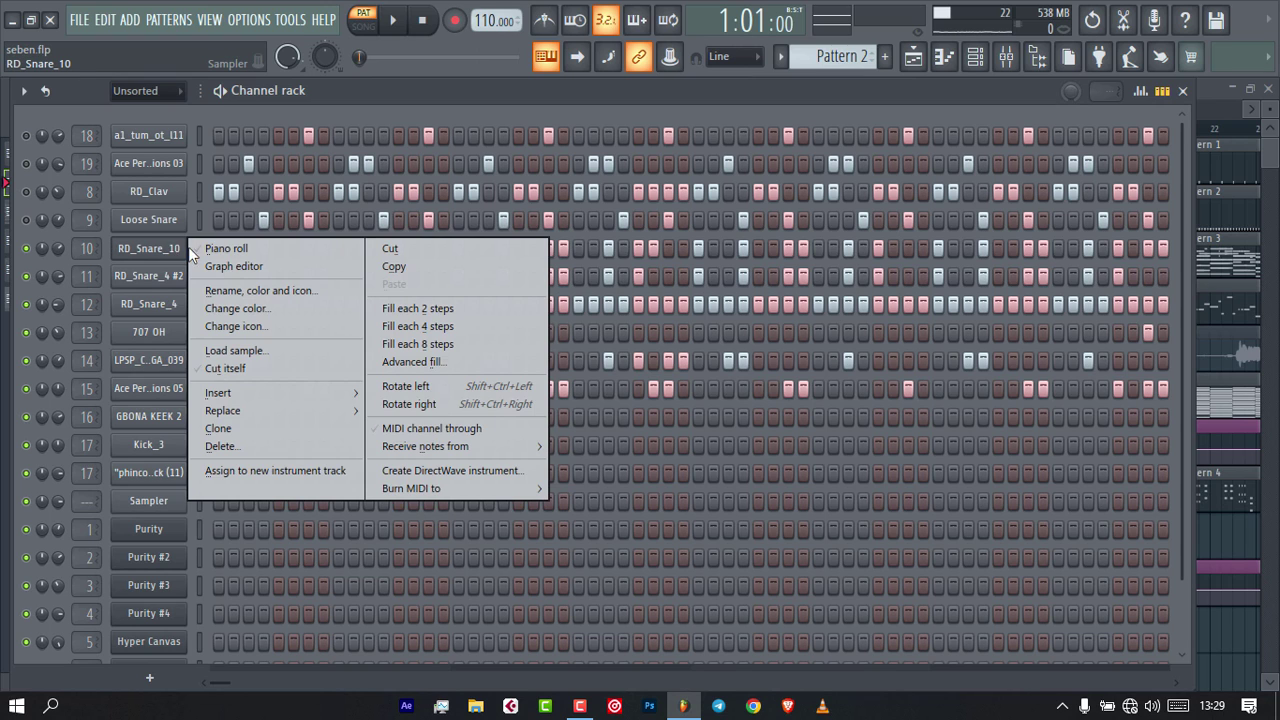
left_click(207, 245)
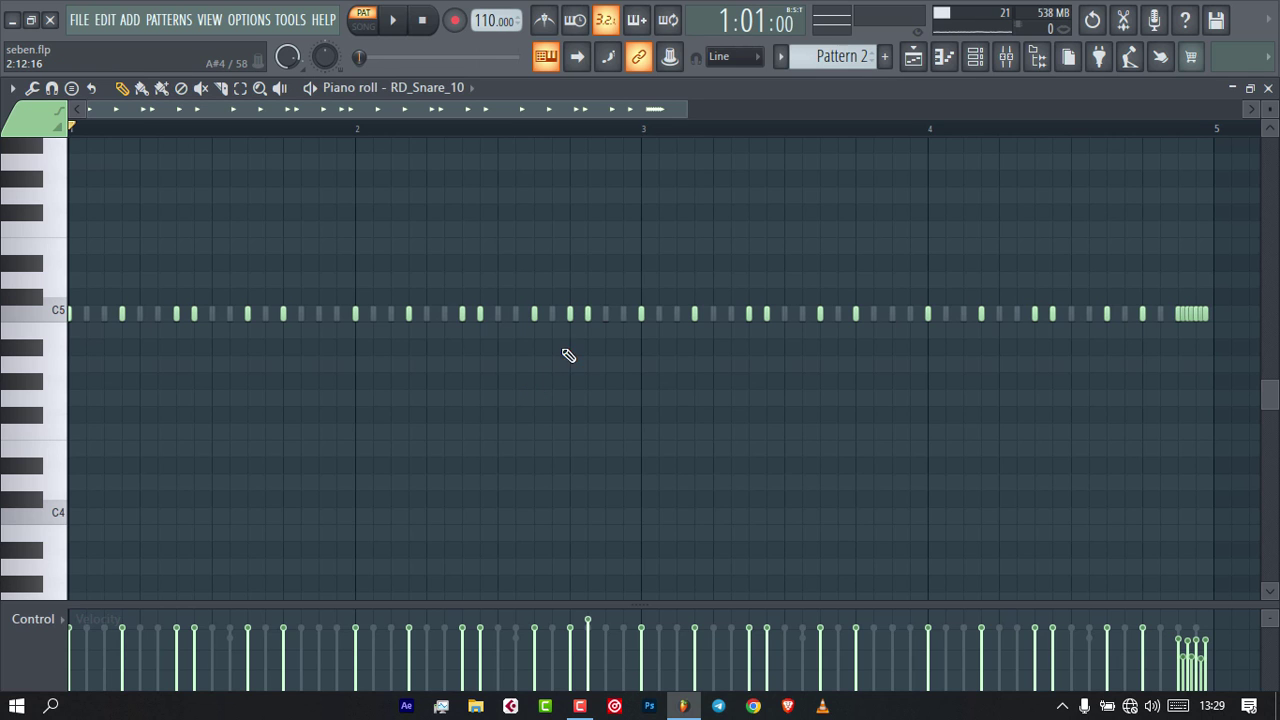
Set the snap to 1/4 step to show the grid used for RD_Snare_10's fast roll at the end of bar 4.
left_click_drag(601, 109, 739, 216)
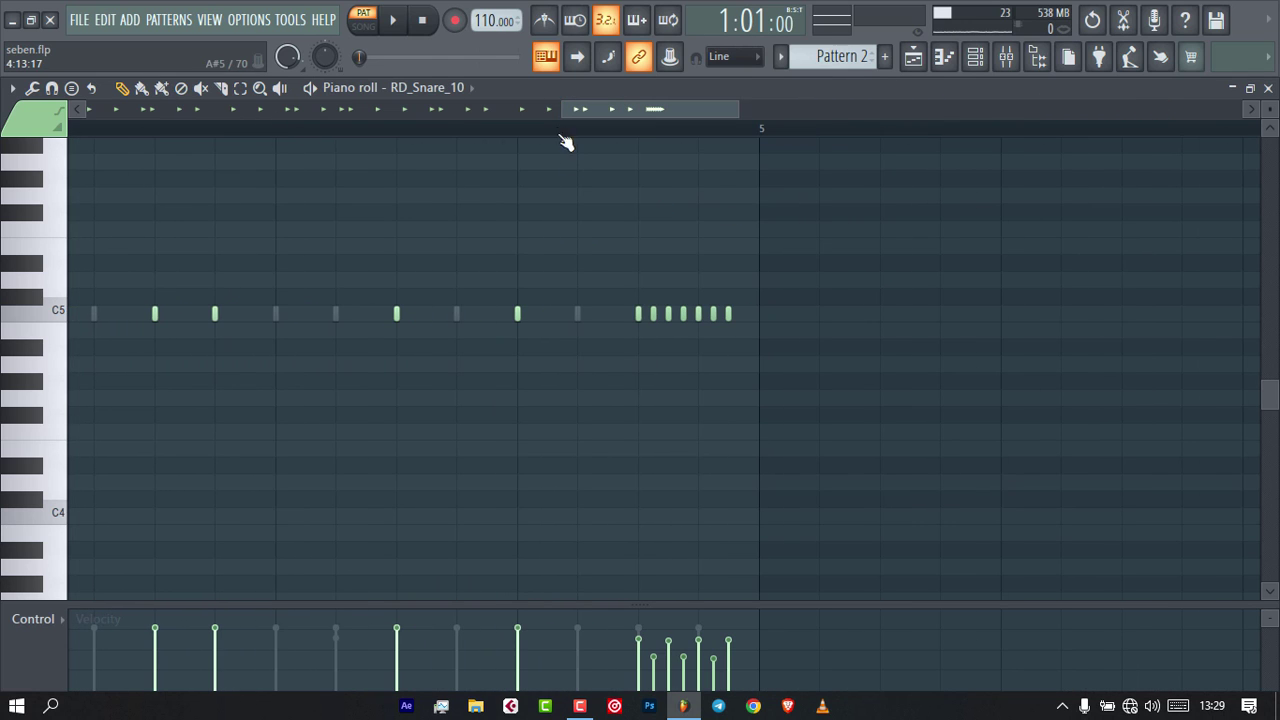
left_click_drag(558, 109, 608, 110)
left_click(733, 56)
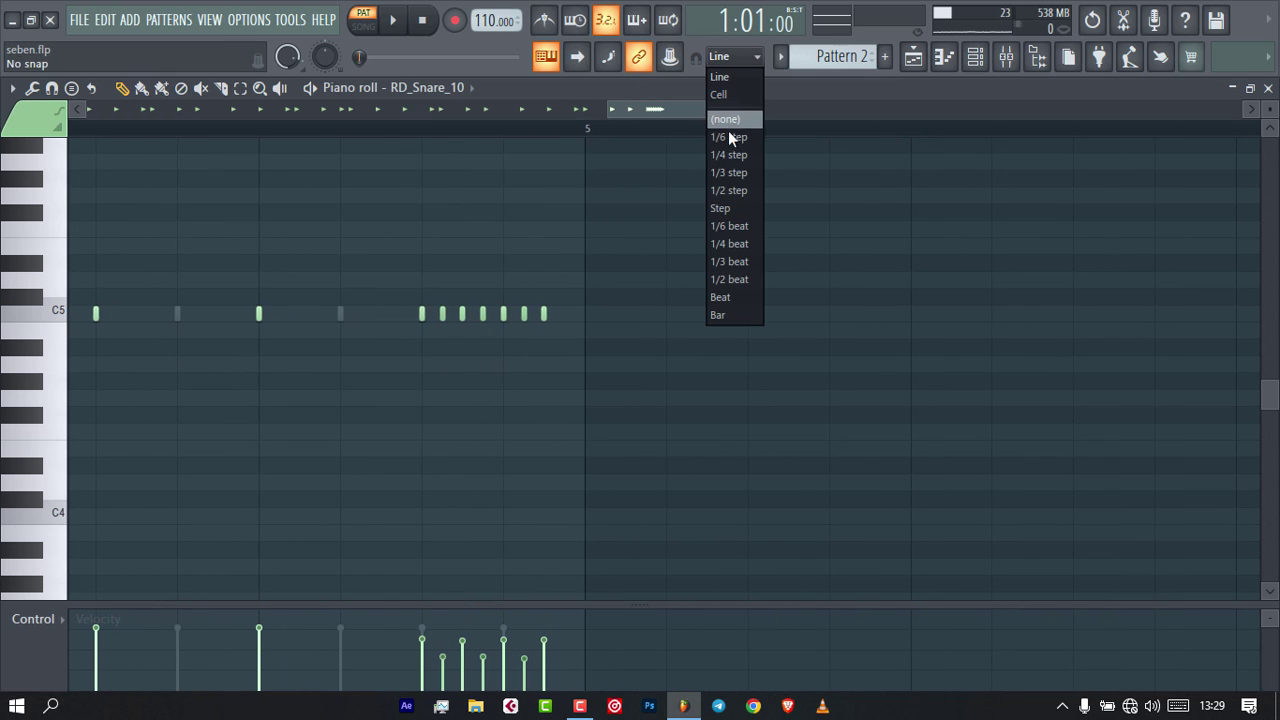
left_click(729, 156)
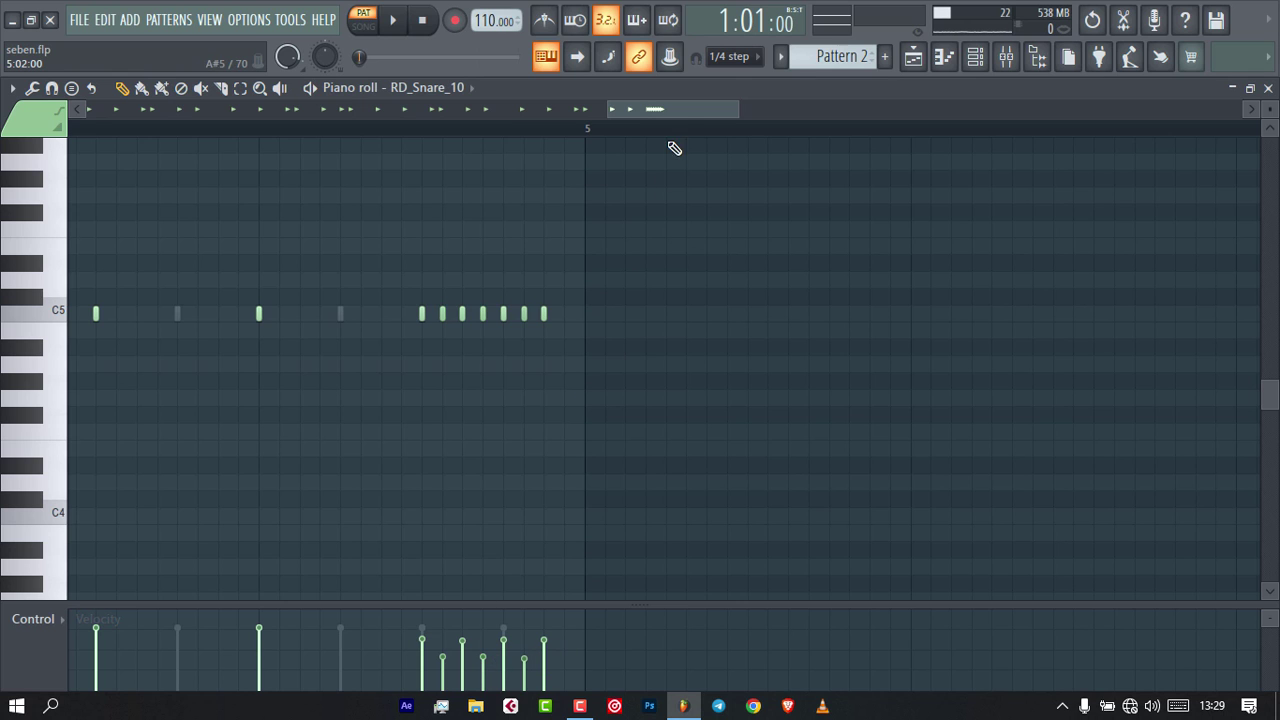
Examine RD_Snare_10's notes and velocities across all four bars and briefly play Pattern 2.
left_click_drag(679, 110, 344, 204)
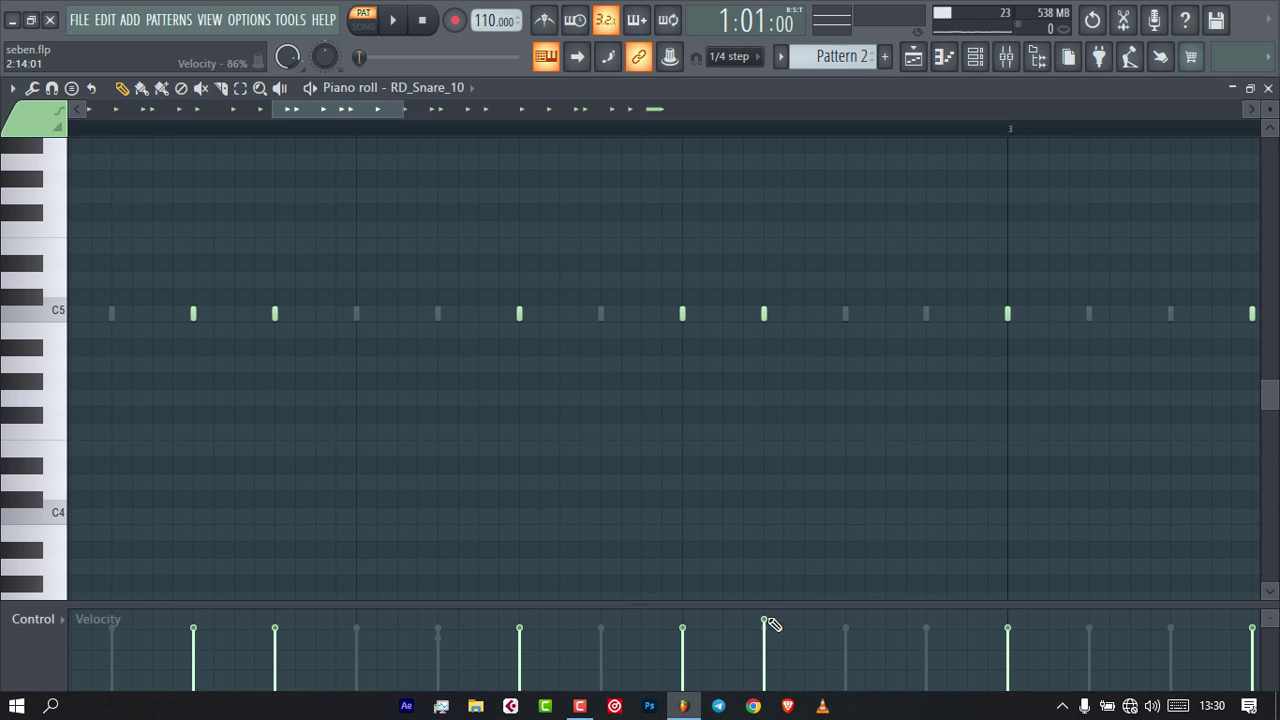
left_click_drag(336, 110, 2, 185)
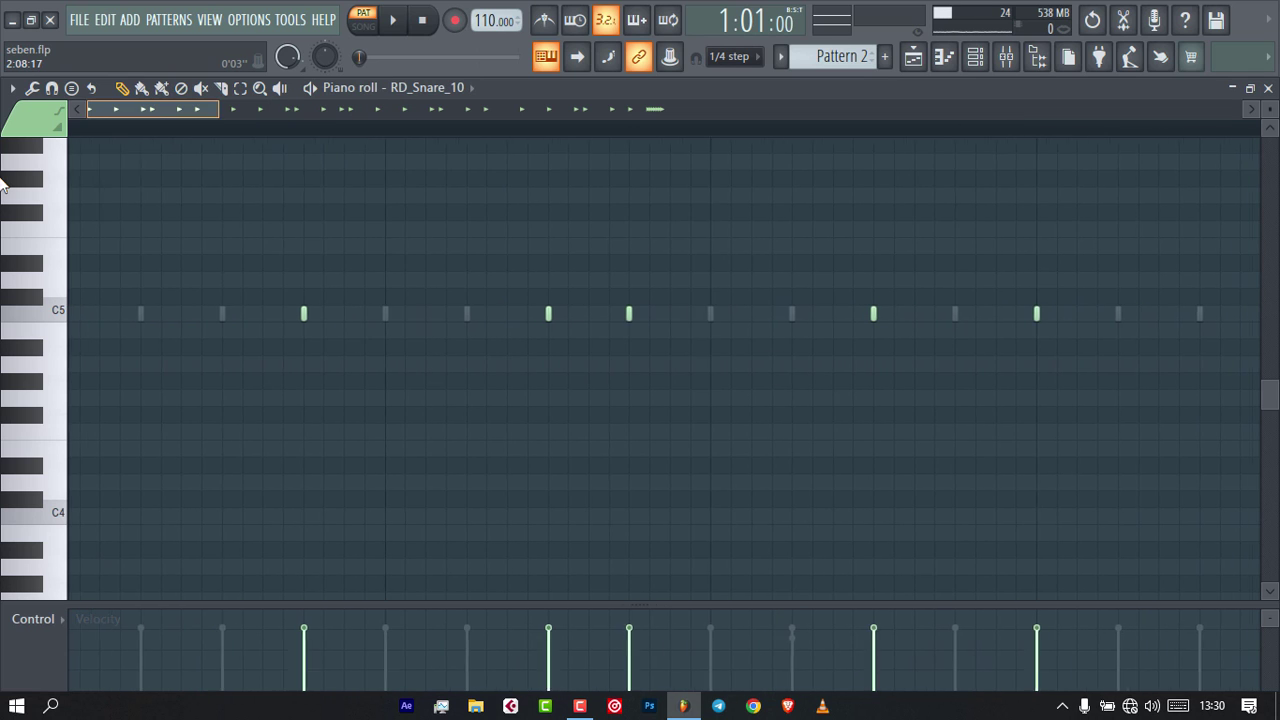
left_click_drag(222, 107, 888, 158)
key("space")
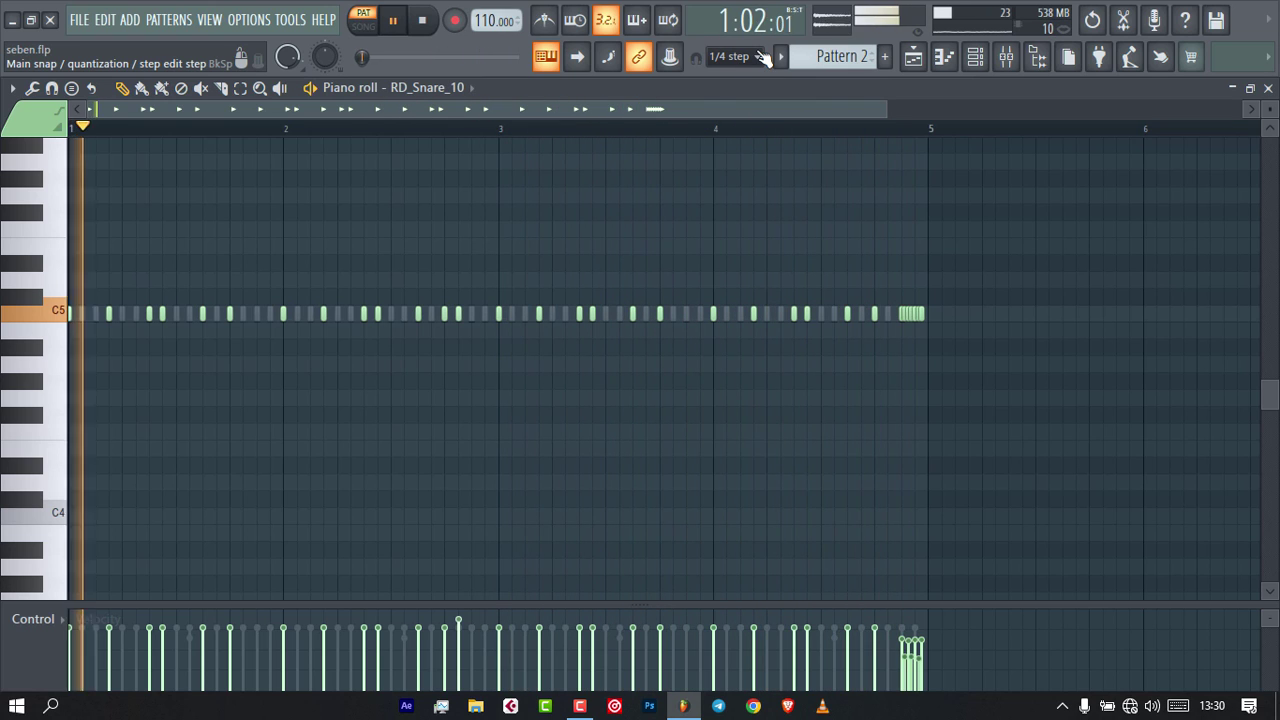
key("space")
Set the snap back to Line and return to the channel rack.
left_click(735, 56)
left_click(739, 76)
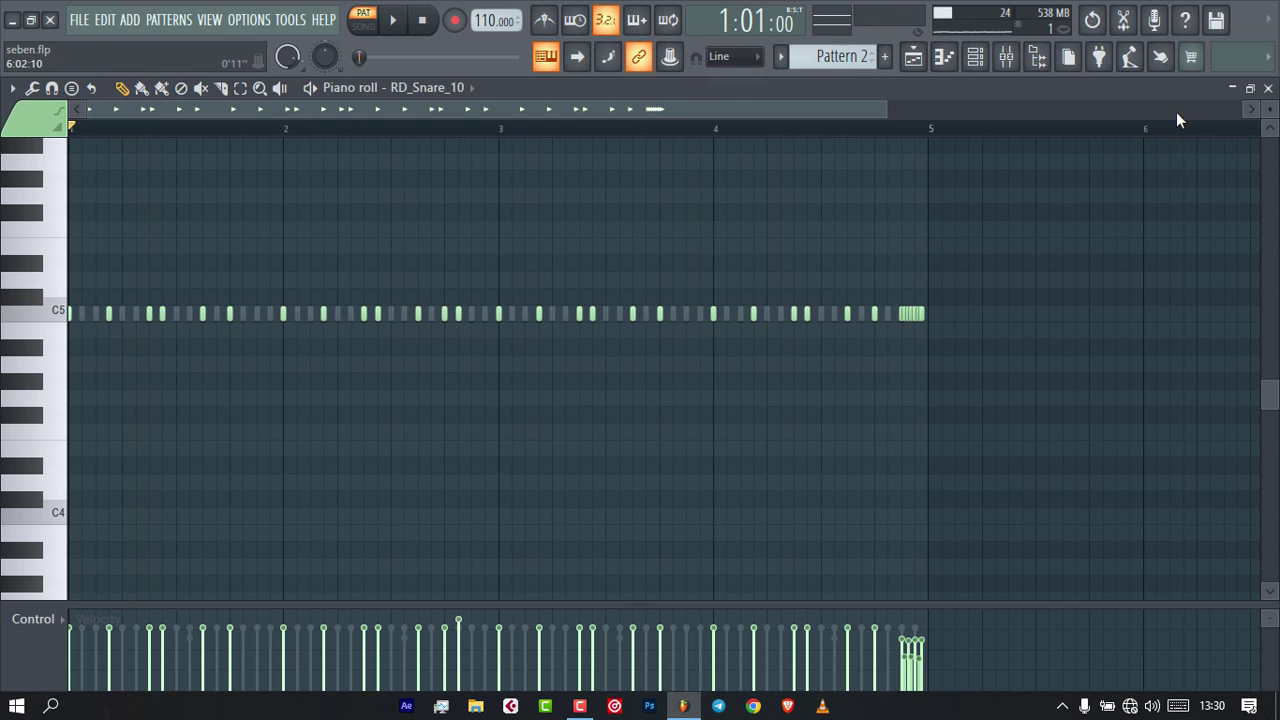
left_click(975, 57)
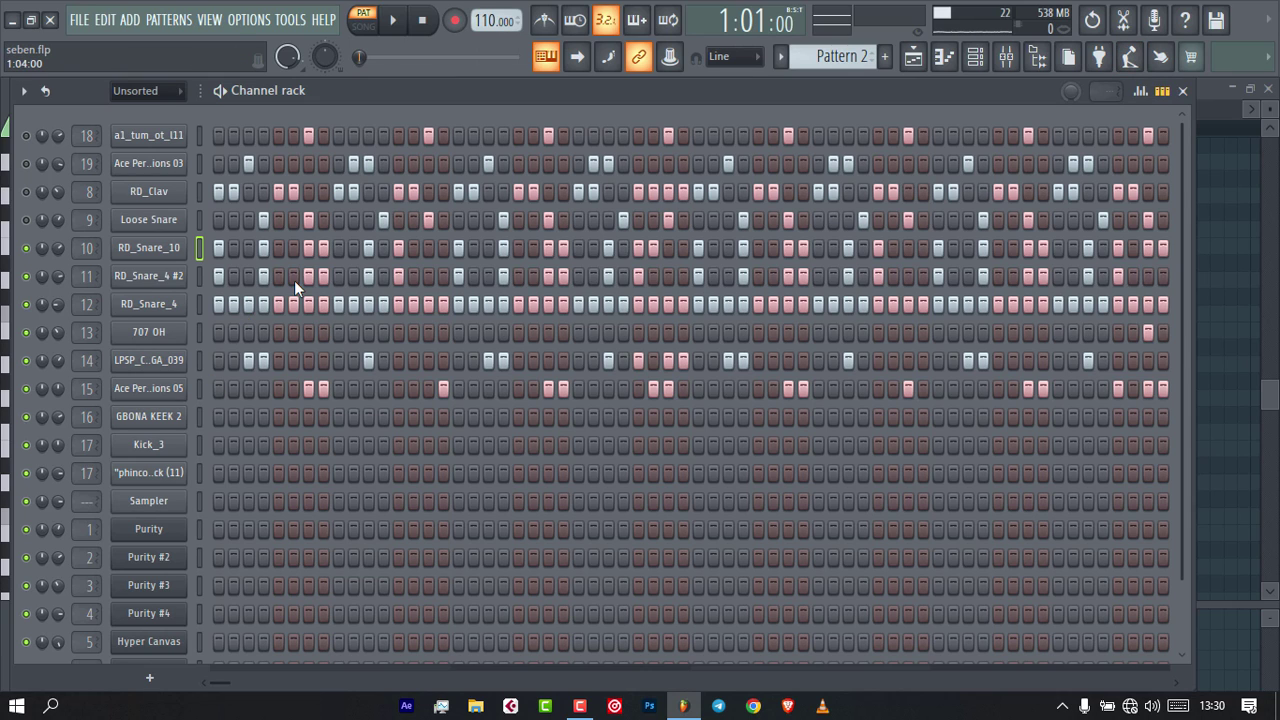
Unmute the Loose Snare channel and locate its source sample in the Snares folder of the Drums pack.
left_click(26, 219)
left_click(1037, 56)
scroll(5, 317, "up", 15)
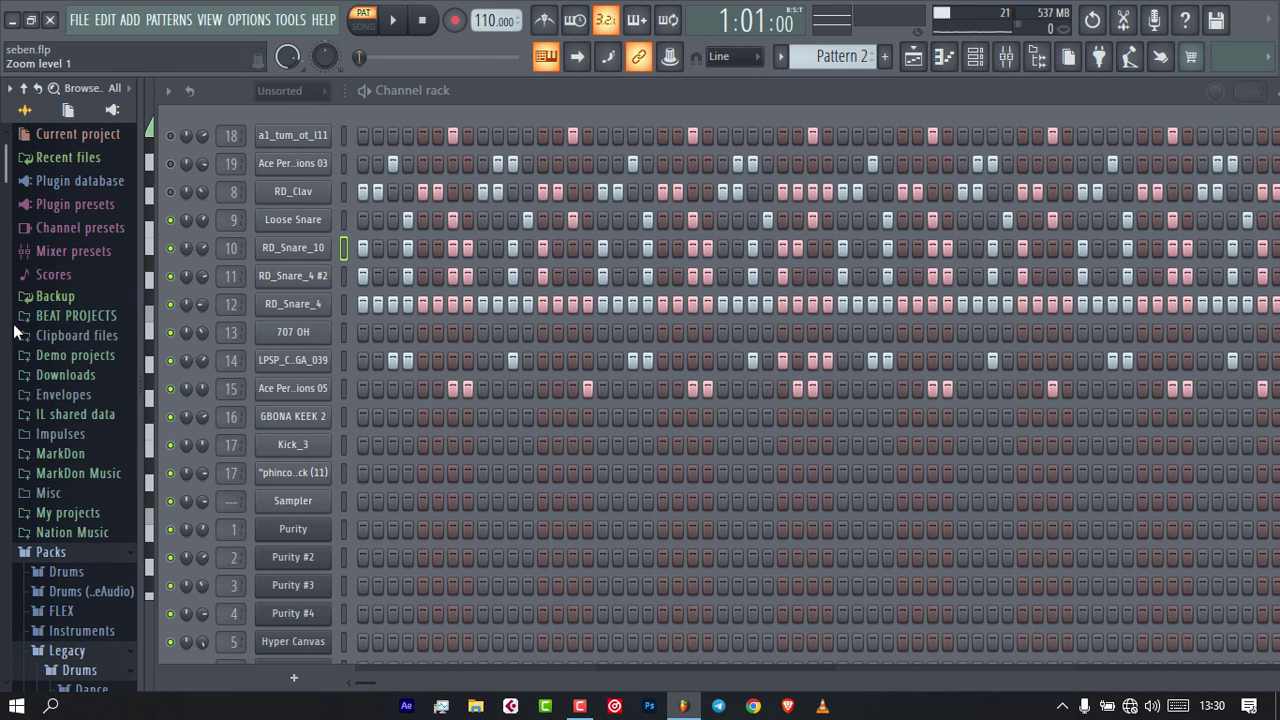
left_click(78, 575)
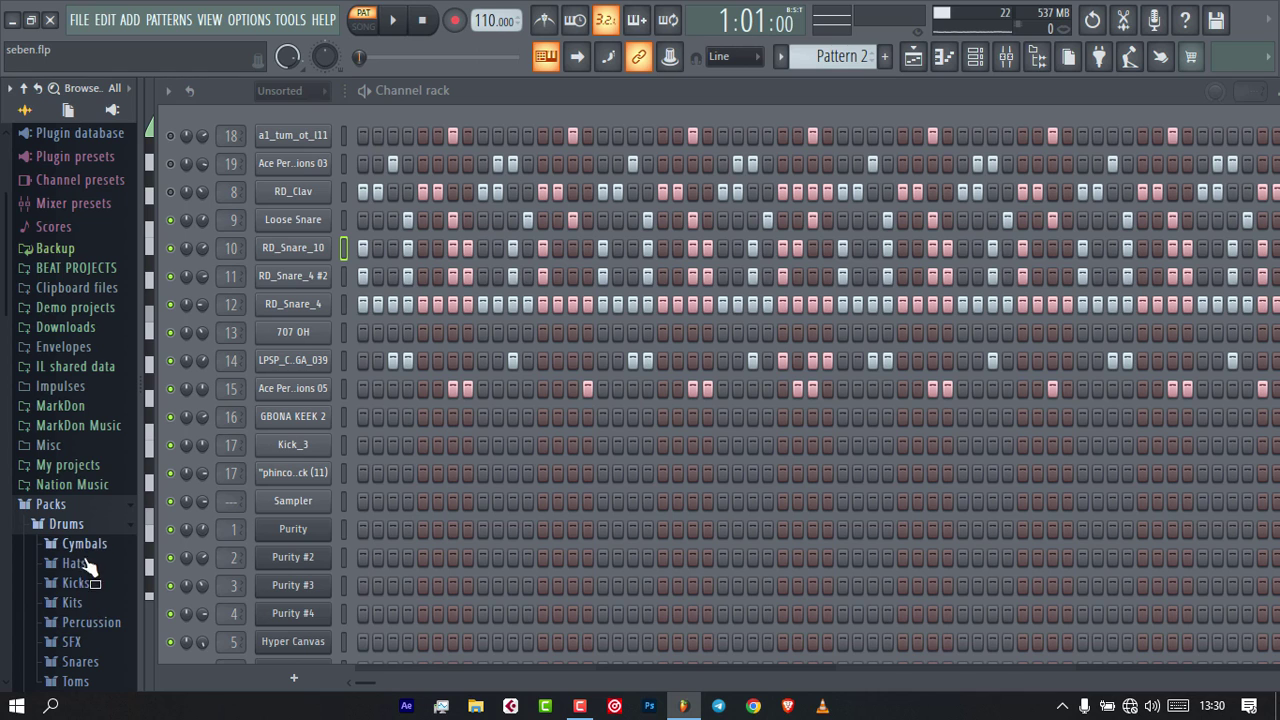
left_click(78, 661)
scroll(93, 605, "down", 15)
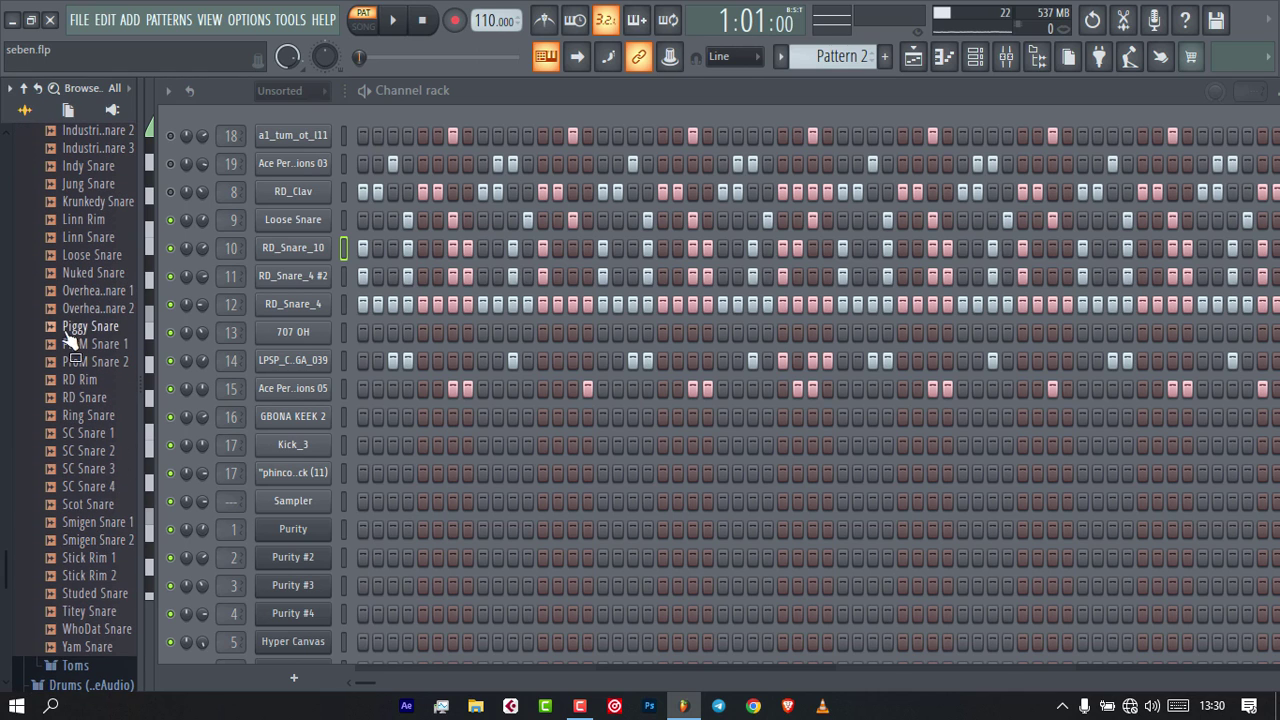
left_click(93, 259)
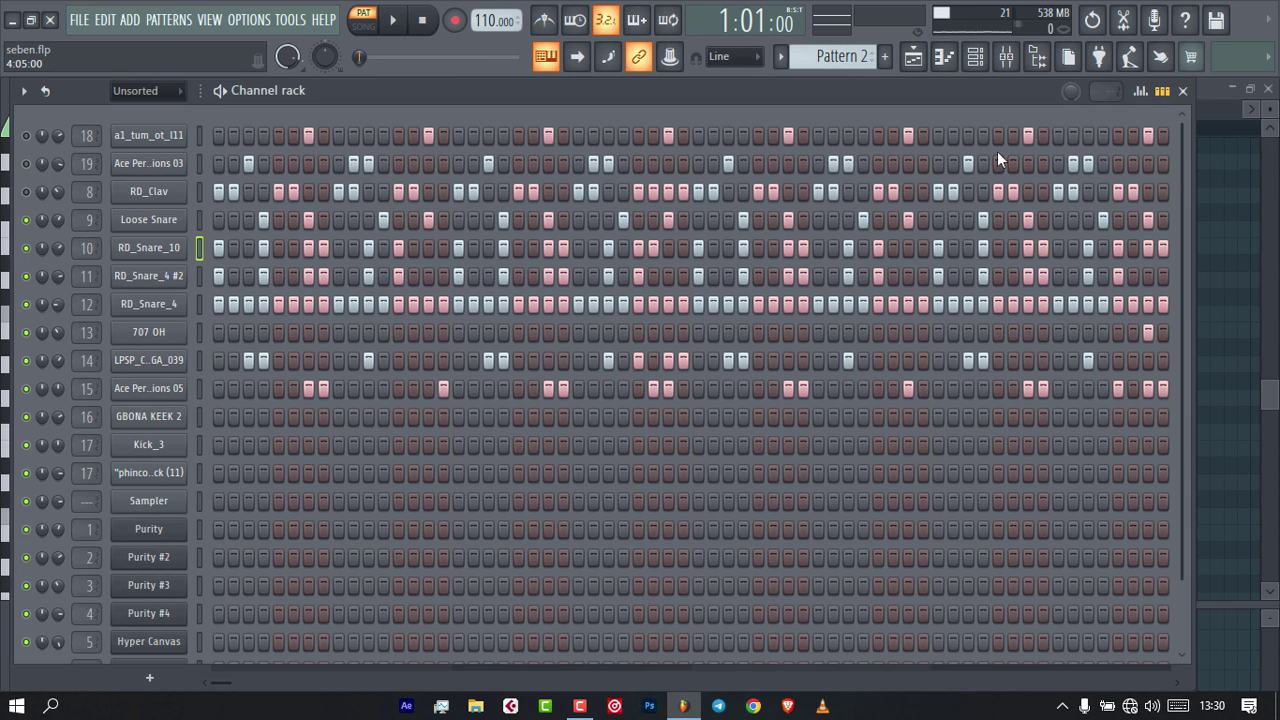
Play Pattern 2 with Loose Snare added and widen the channel rack to show the full step rows.
left_click(198, 221)
key("space")
key("space")
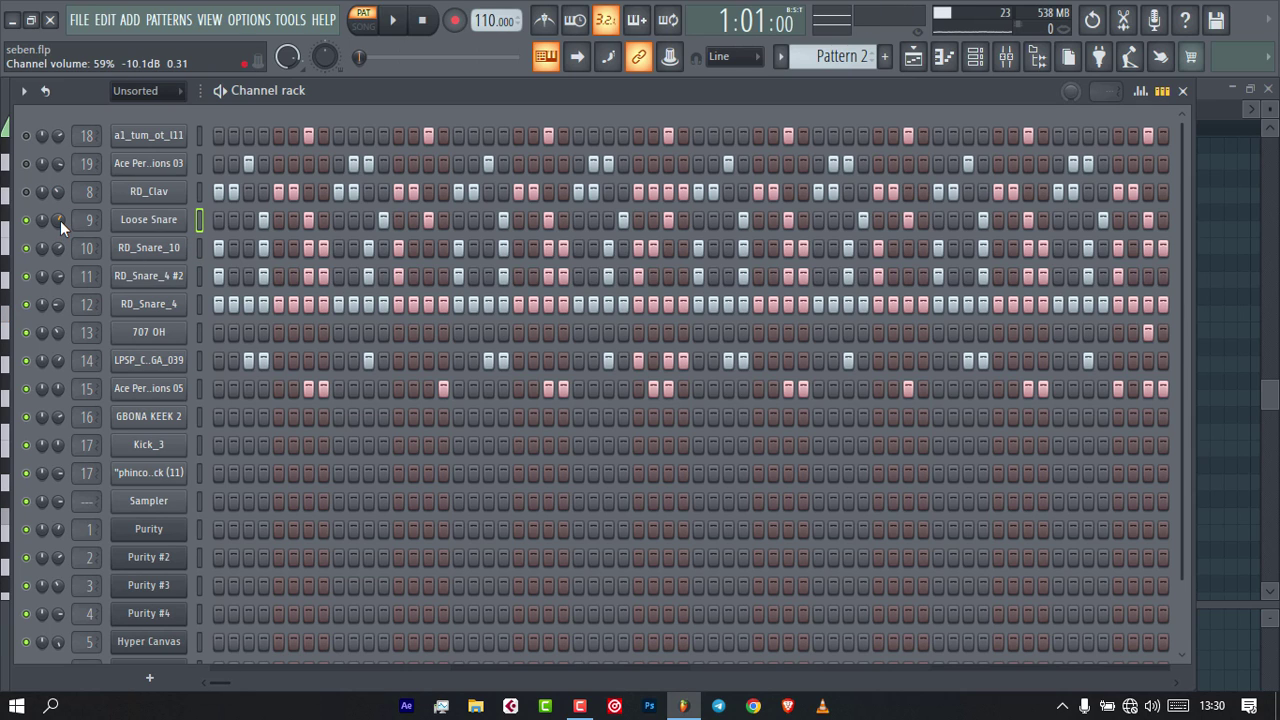
key("space")
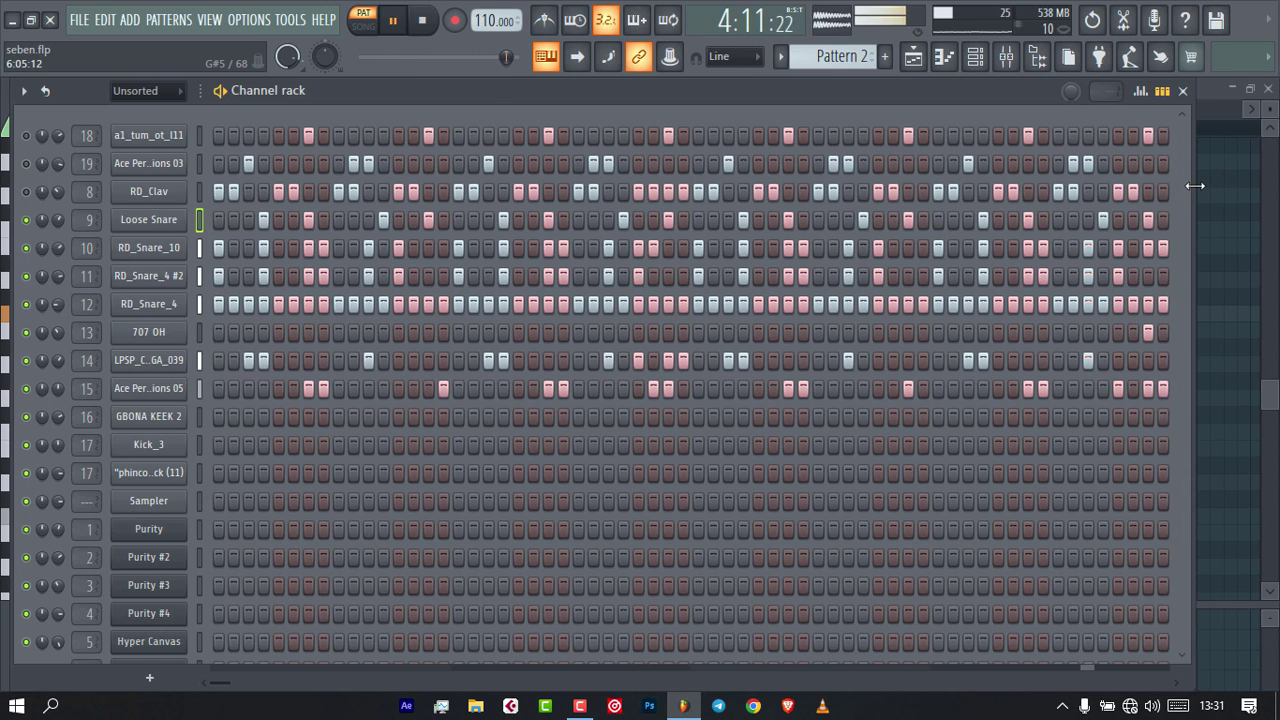
left_click_drag(1222, 184, 1252, 186)
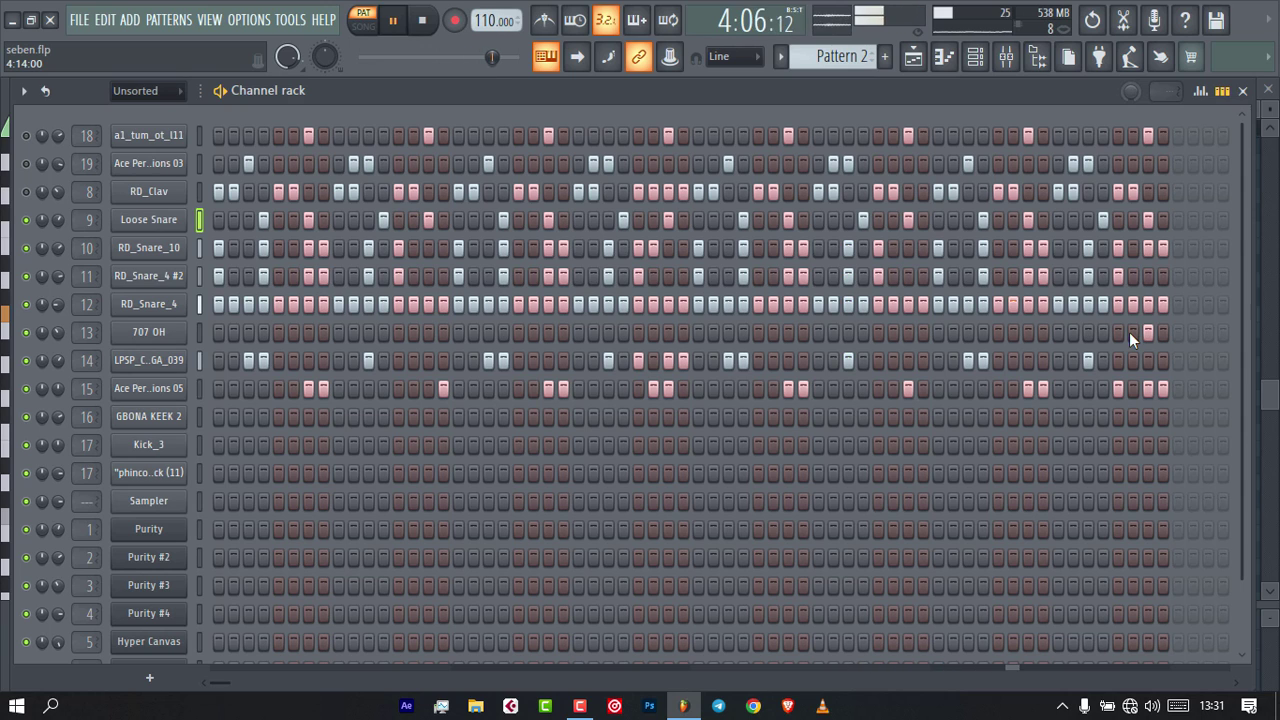
key("space")
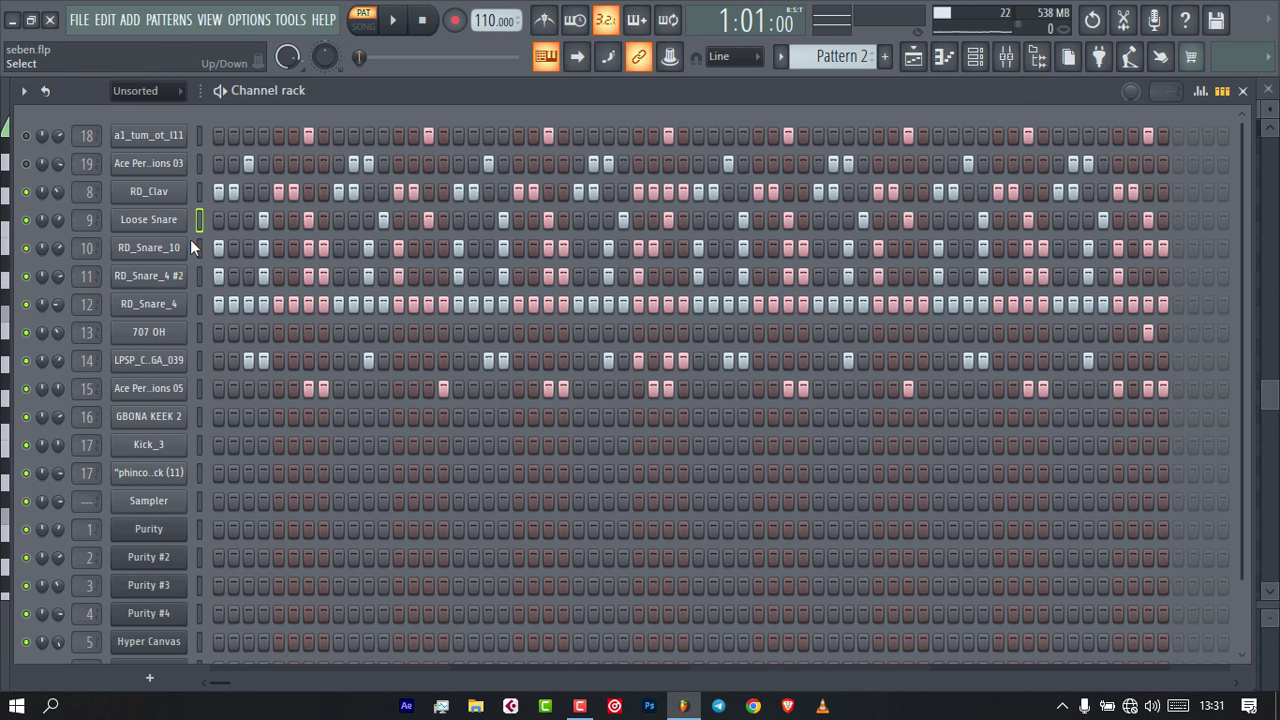
Unmute RD_Clav, check its sampler settings and play Pattern 2 with it included.
left_click(200, 197)
left_click(155, 191)
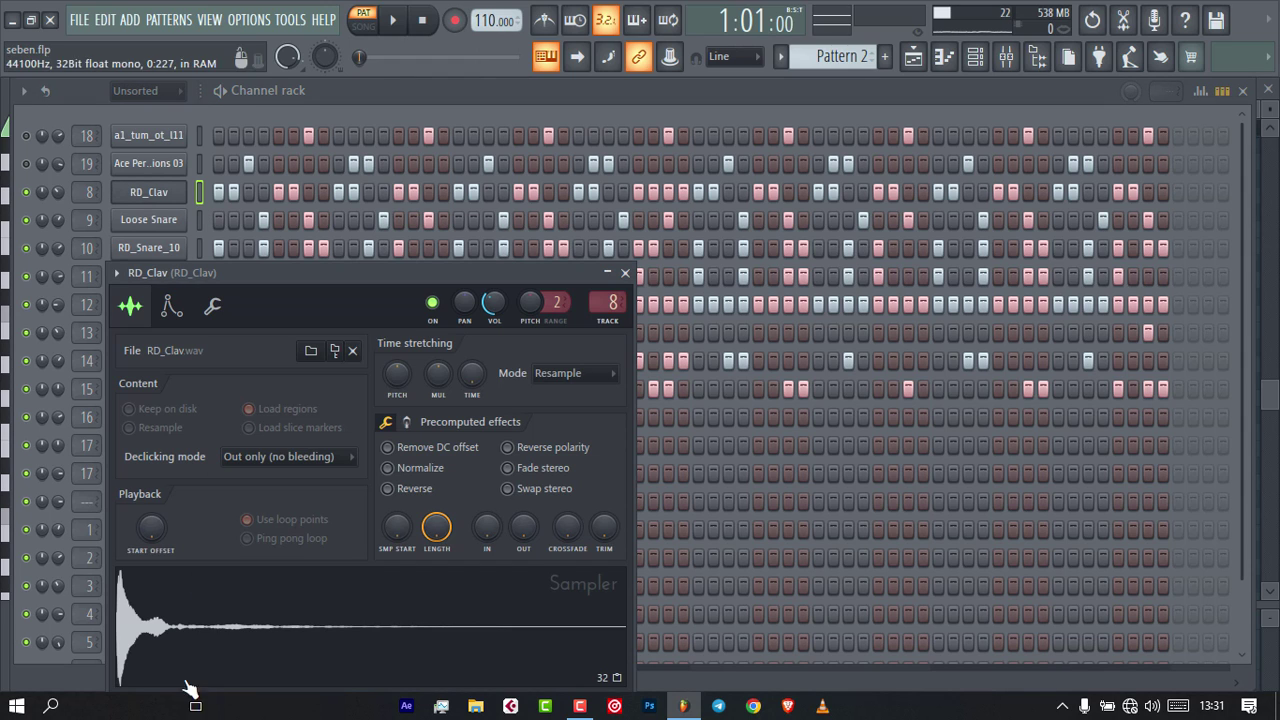
left_click(612, 274)
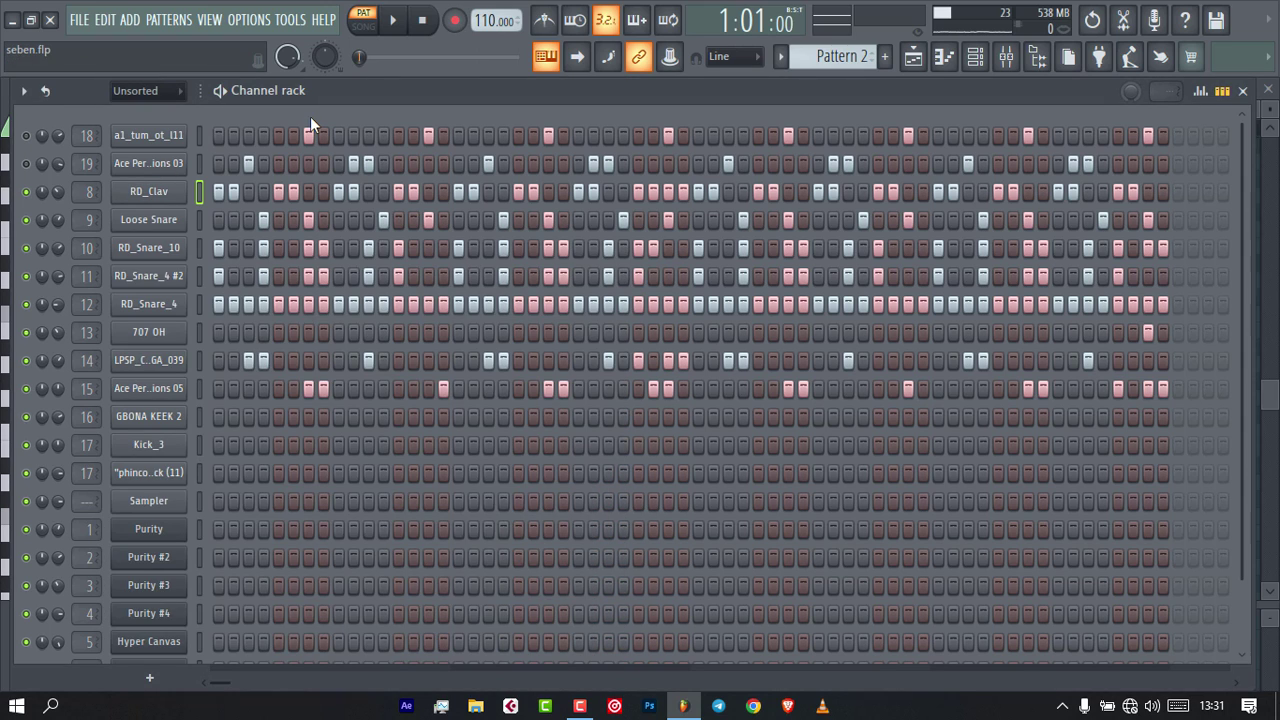
key("space")
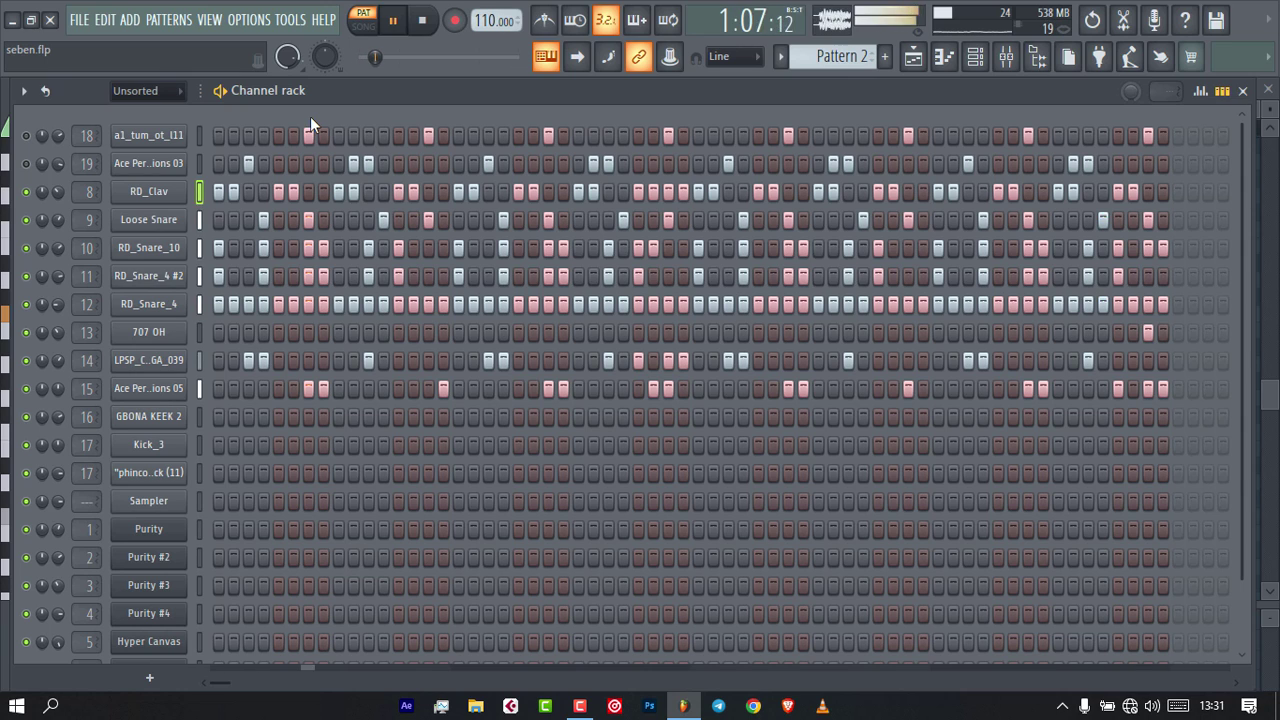
key("space")
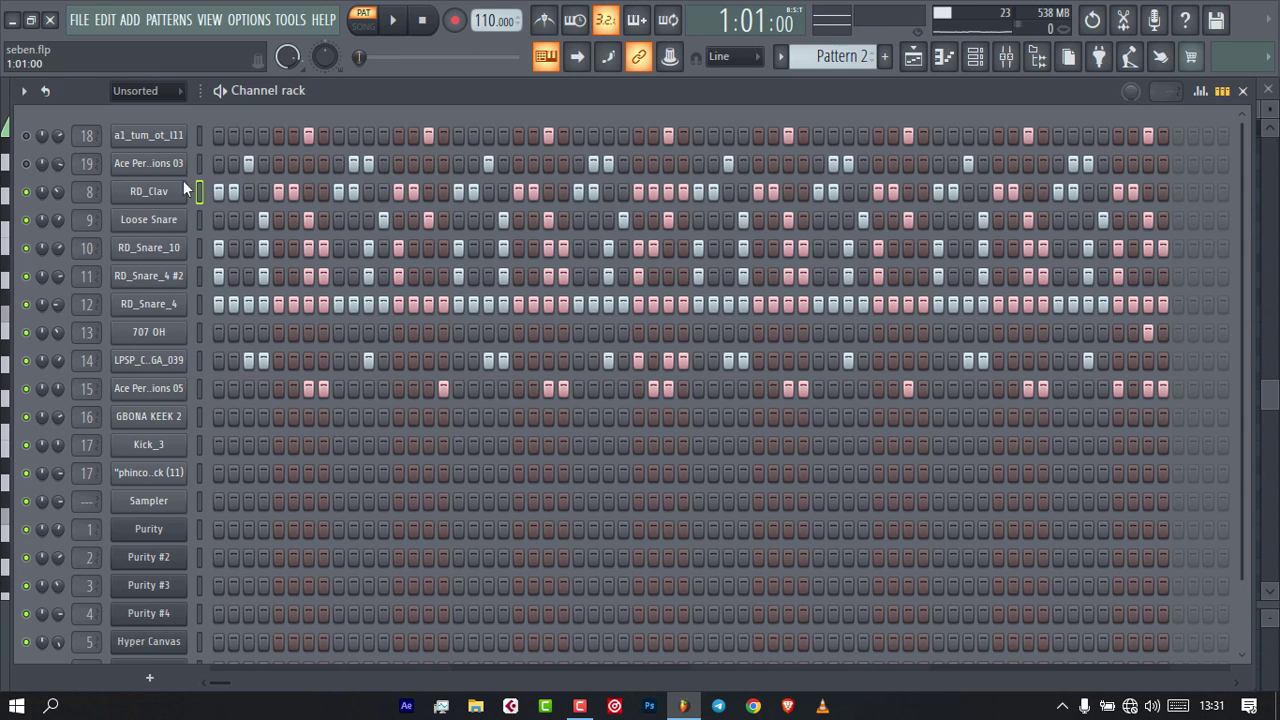
Unmute Ace Percussions 03, check its sampler settings and play Pattern 2 with it included.
left_click(26, 163)
left_click(166, 163)
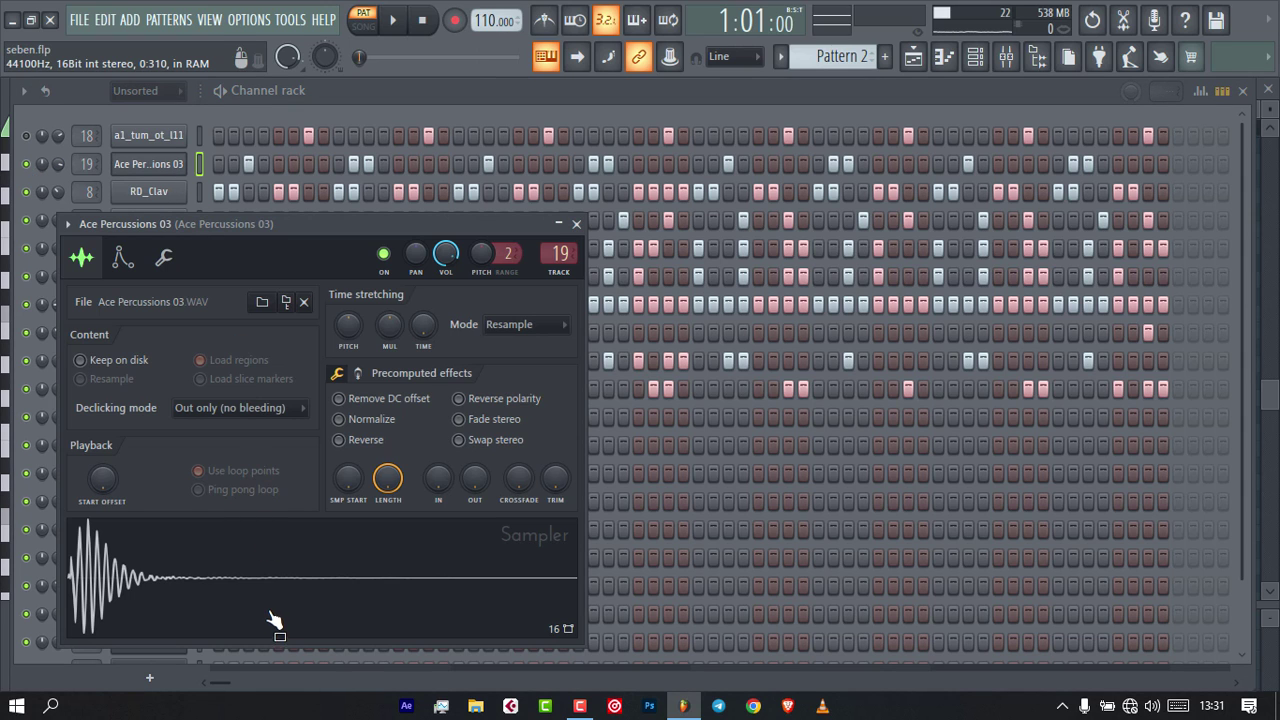
left_click(576, 224)
key("space")
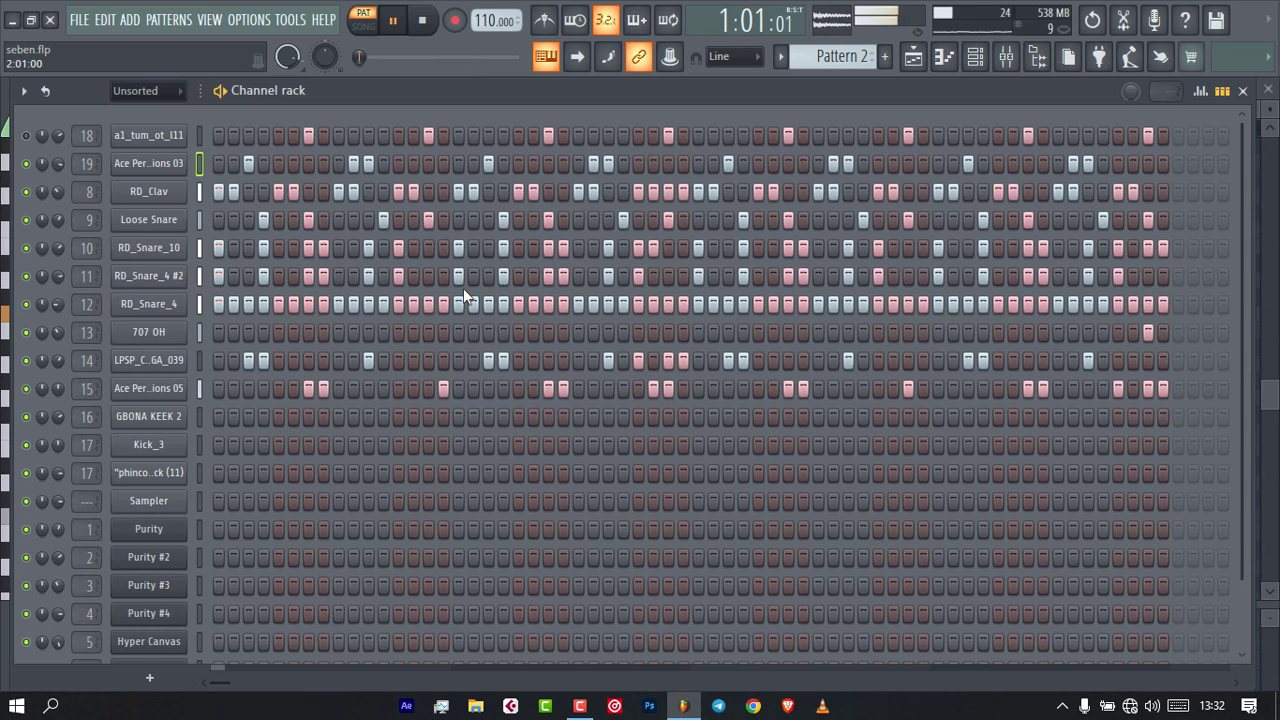
key("space")
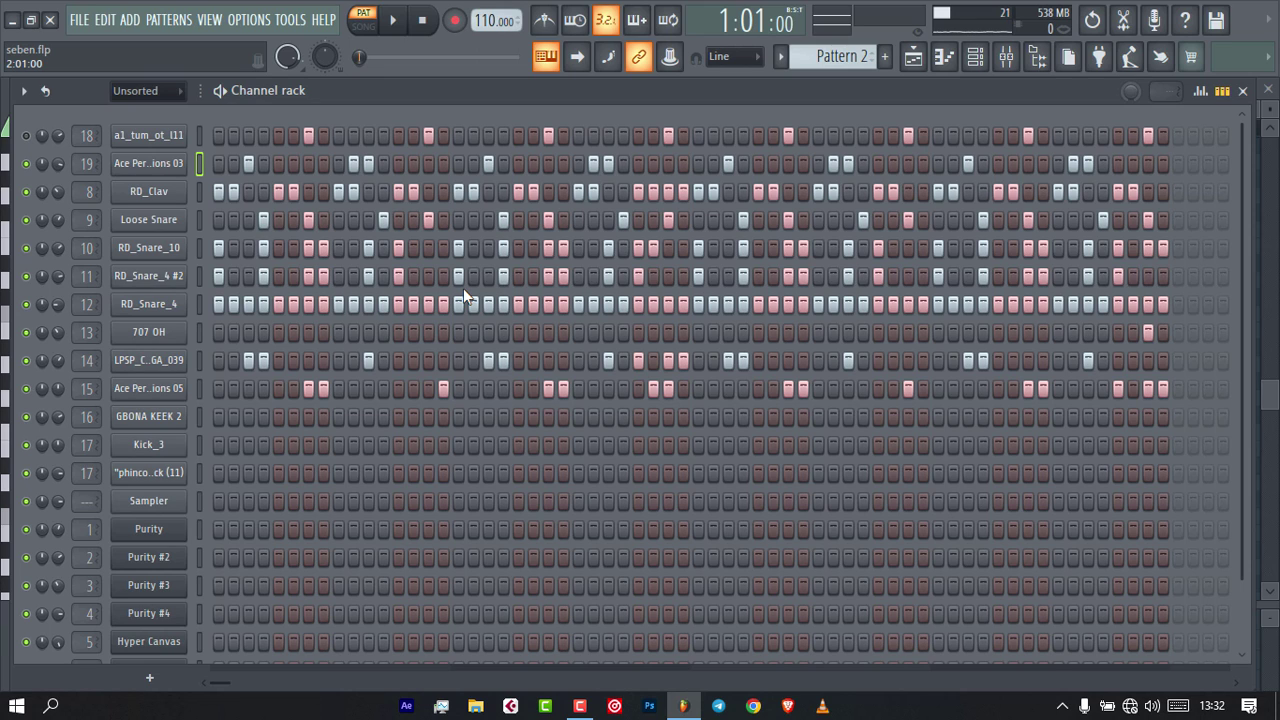
Unmute a1_tum_ot_l11, check its sampler settings and play Pattern 2 with all percussion channels active.
left_click(26, 135)
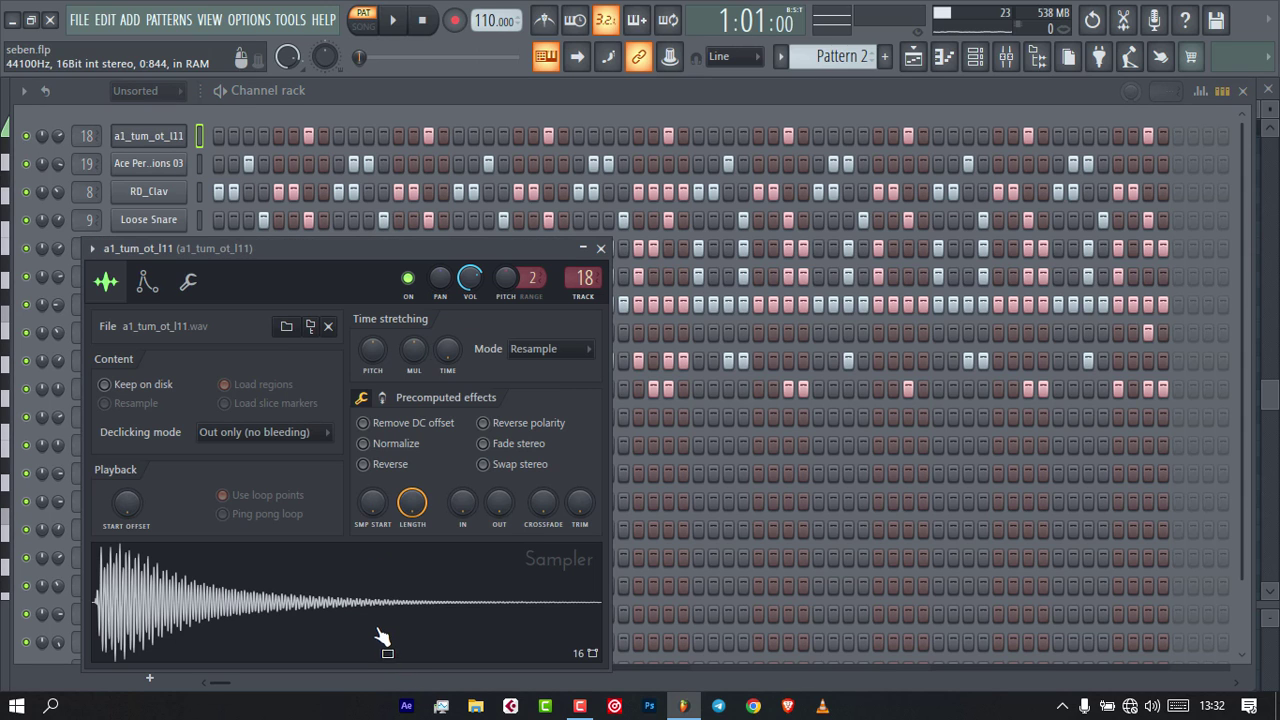
left_click(601, 248)
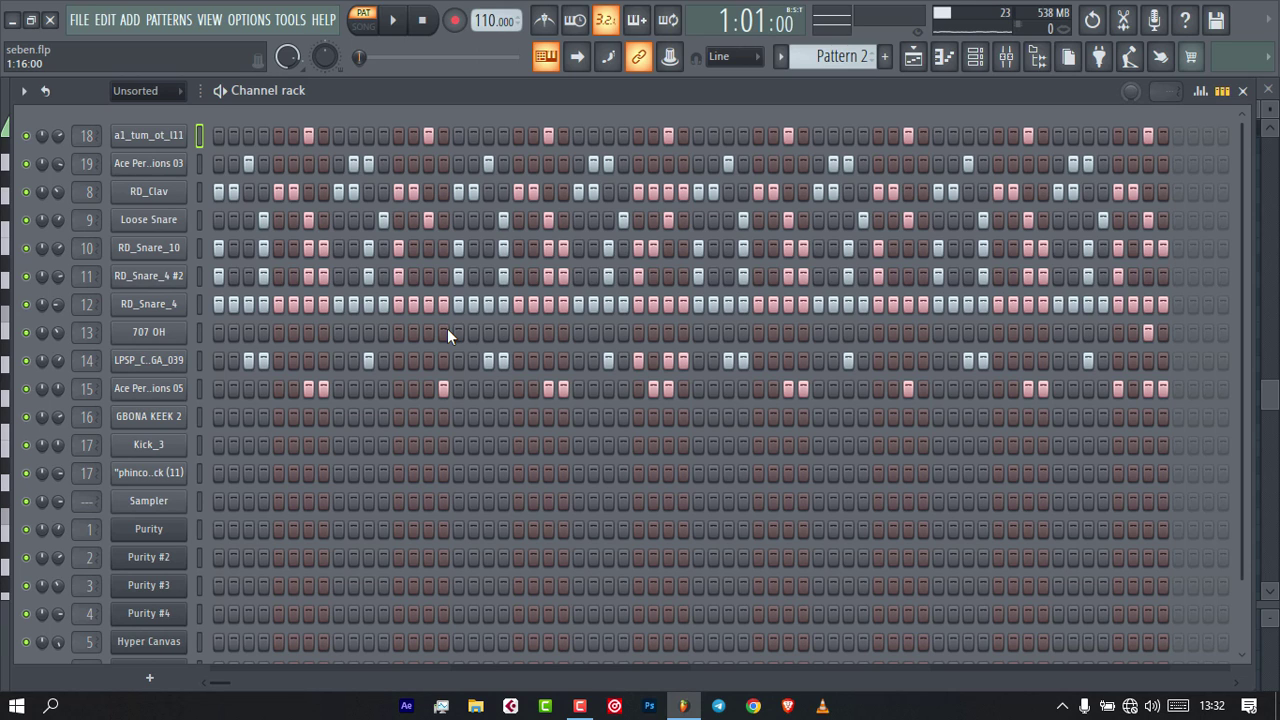
key("space")
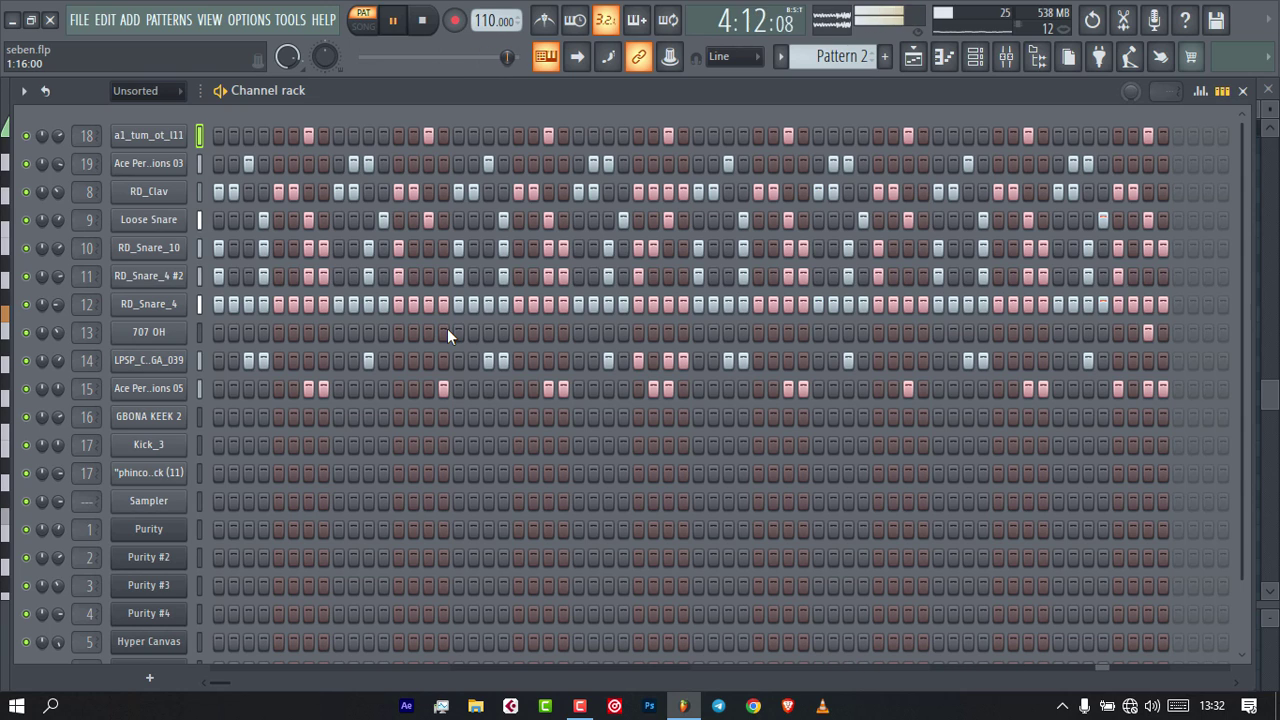
key("space")
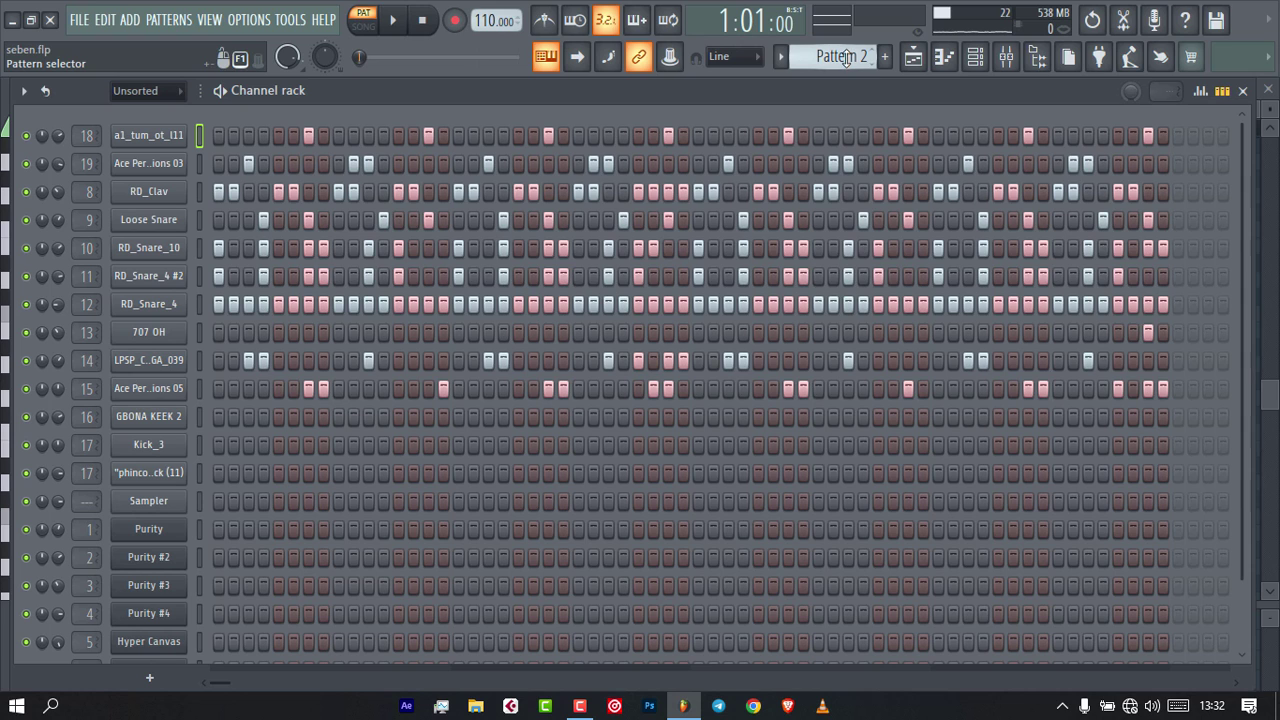
Switch to Pattern 3 and bring its Purity and Hyper Canvas channels into view in the channel rack.
scroll(845, 57, "down", 1)
scroll(201, 543, "down", 2)
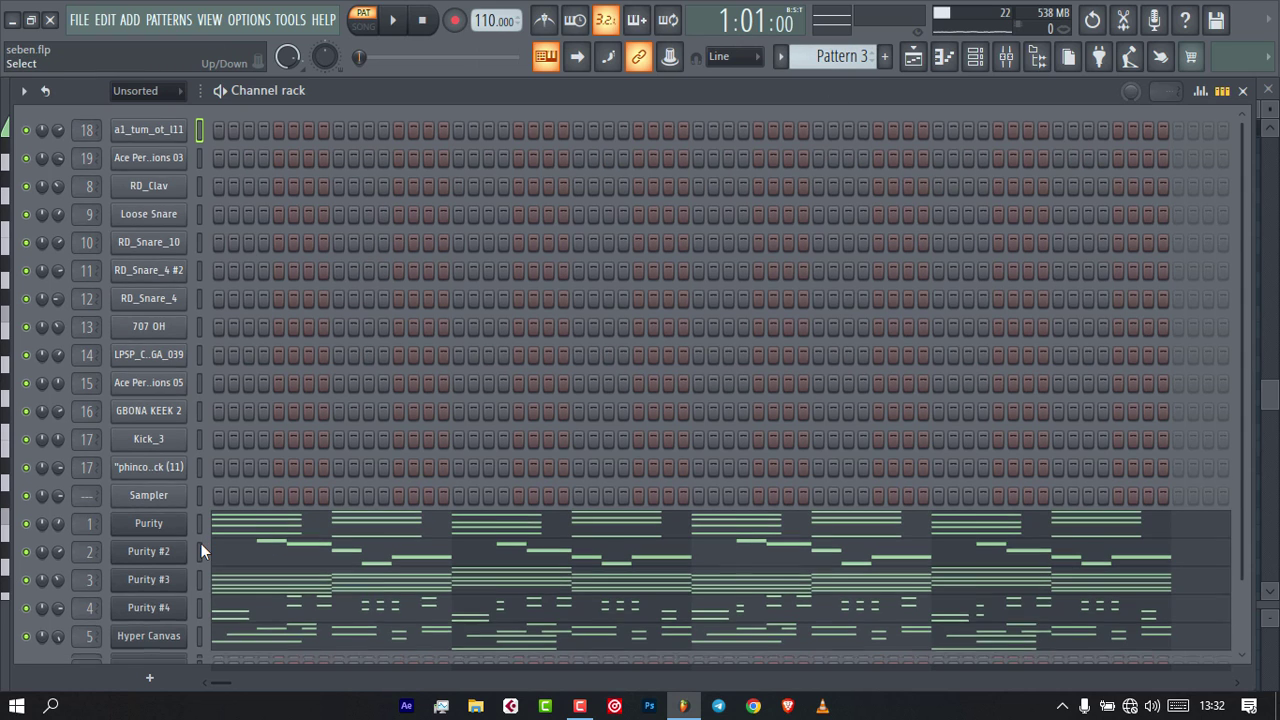
Mute Purity #2 through Purity #6 and Hyper Canvas so only the first Purity channel stays active among the melodic channels.
left_click(27, 492)
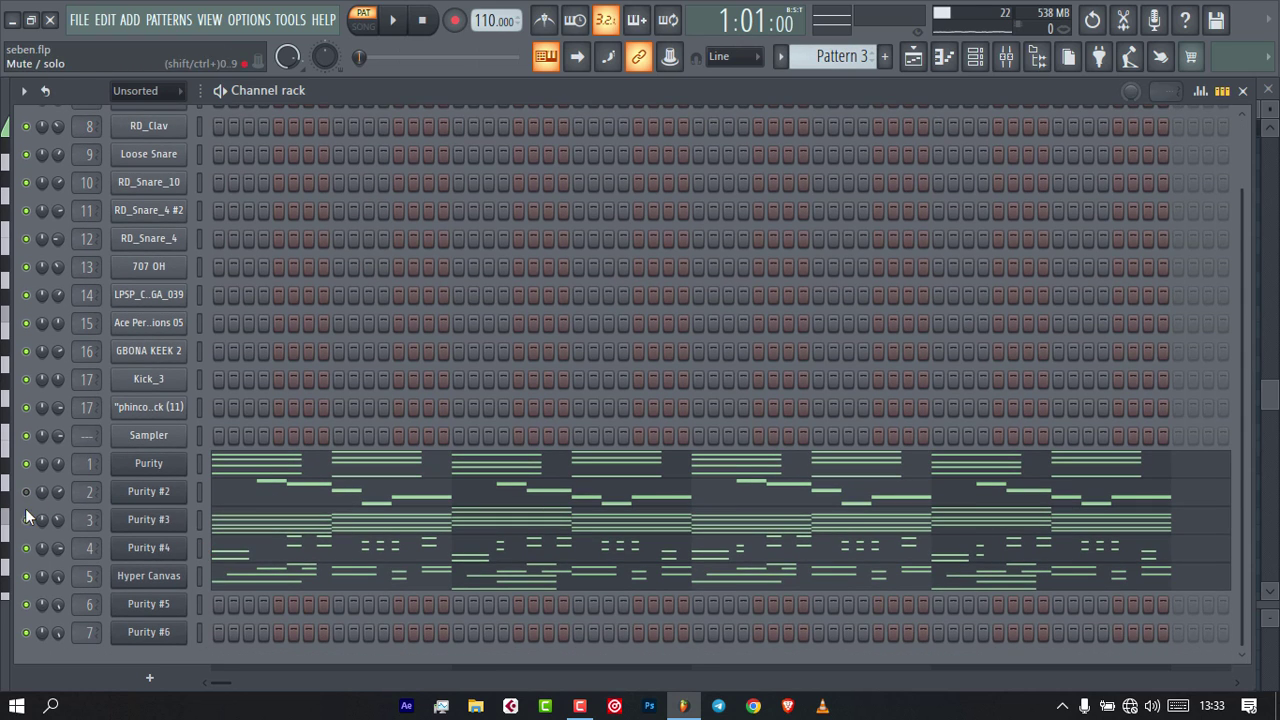
left_click(27, 520)
left_click(27, 548)
left_click(27, 604)
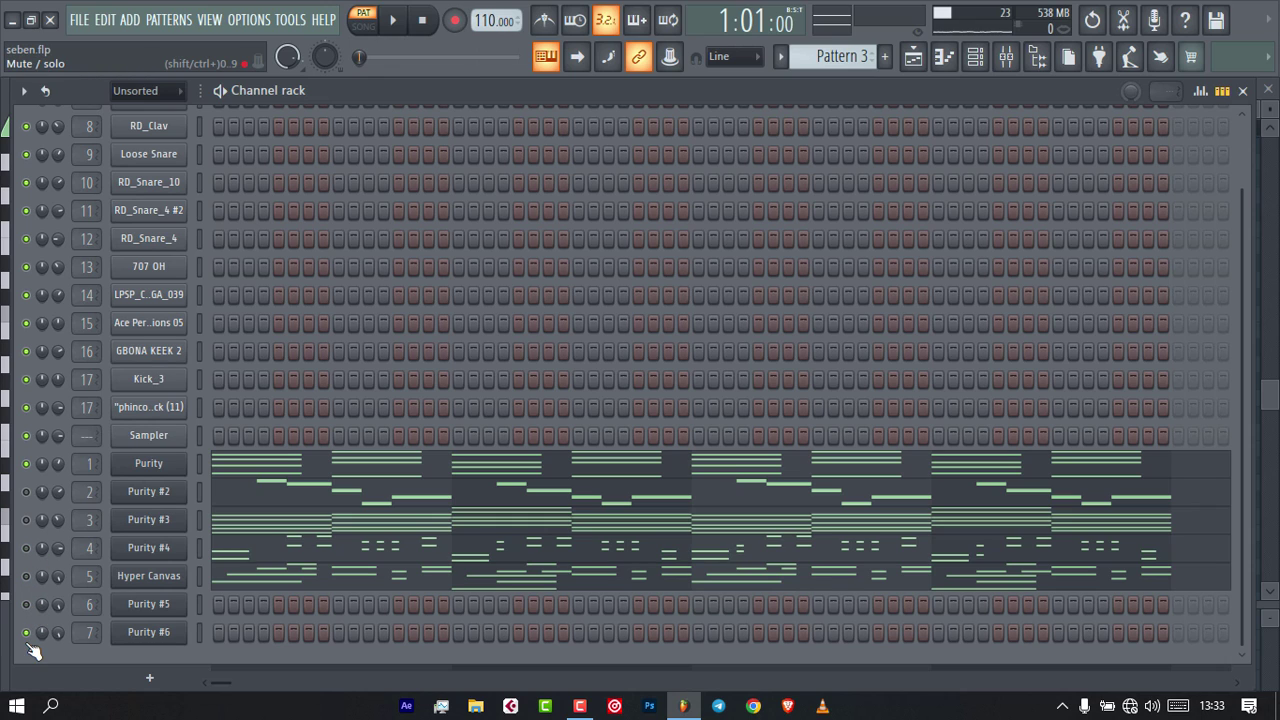
Examine the layered instruments and mixer settings in the first Purity channel's plugin and close it.
left_click(181, 470)
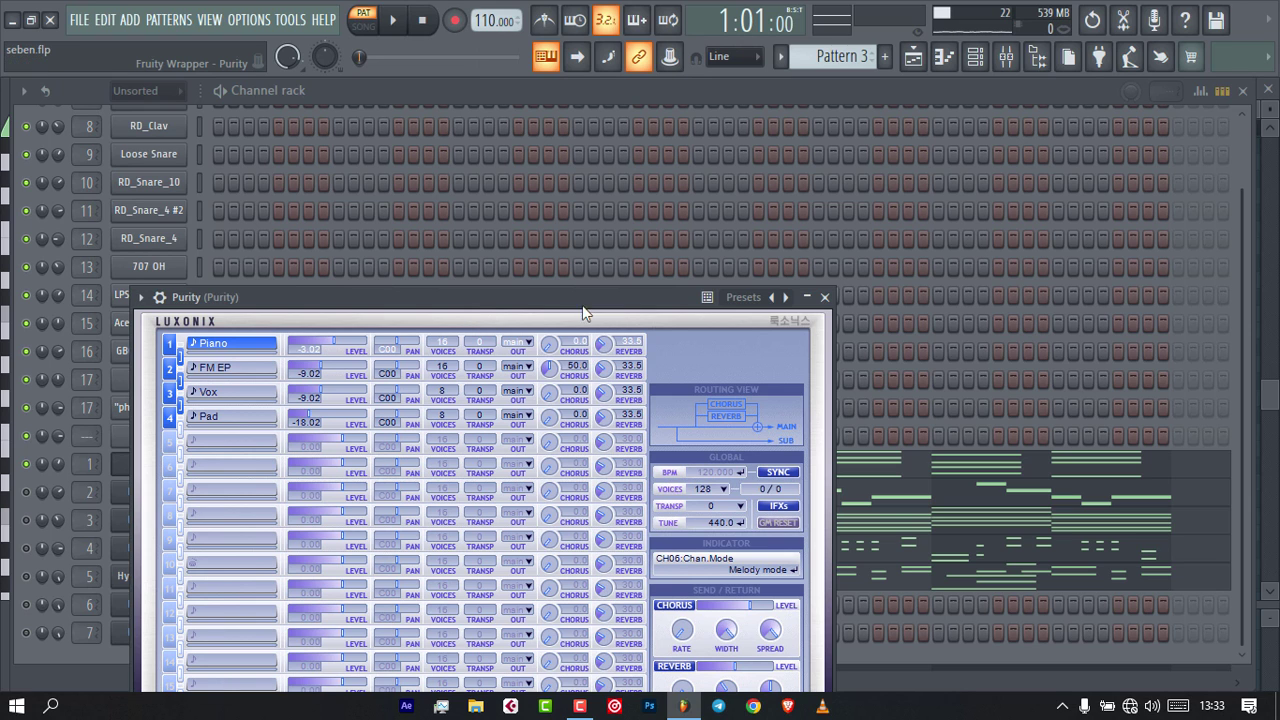
left_click_drag(588, 306, 652, 179)
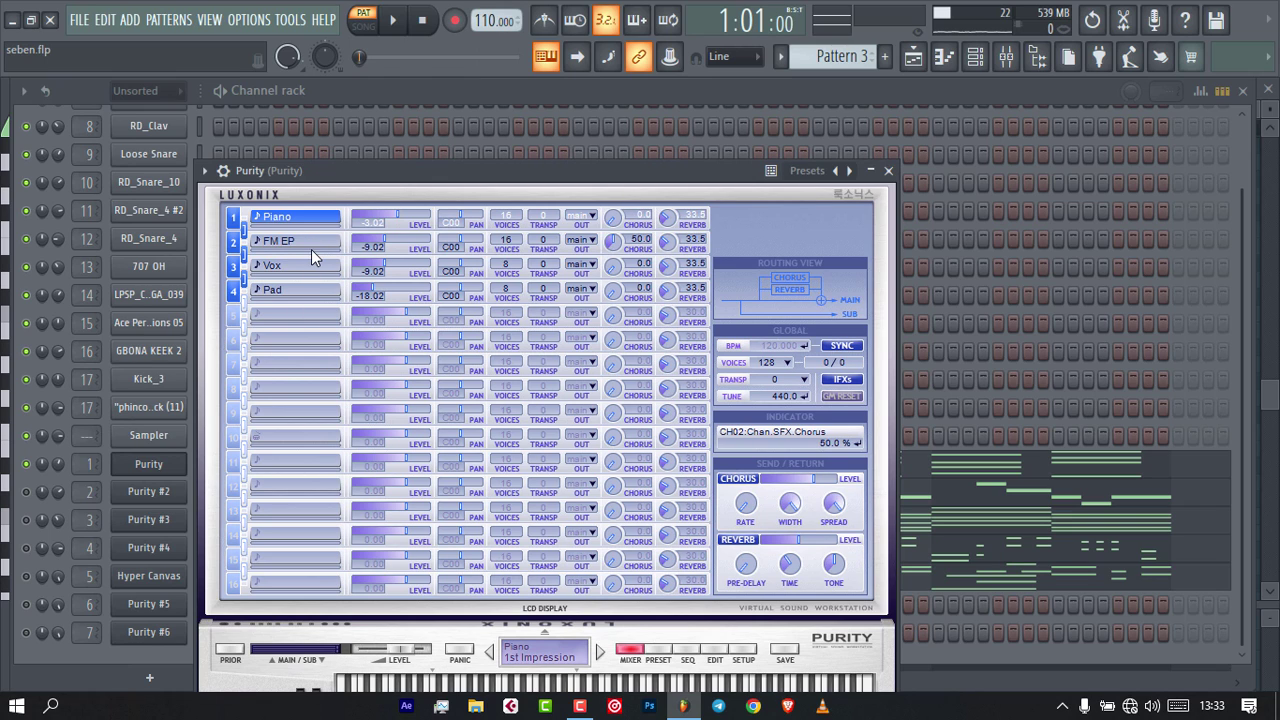
left_click(888, 171)
Examine the first Purity channel's chords in the piano roll, play Pattern 3, and audition the C#5 root note.
left_click(368, 471)
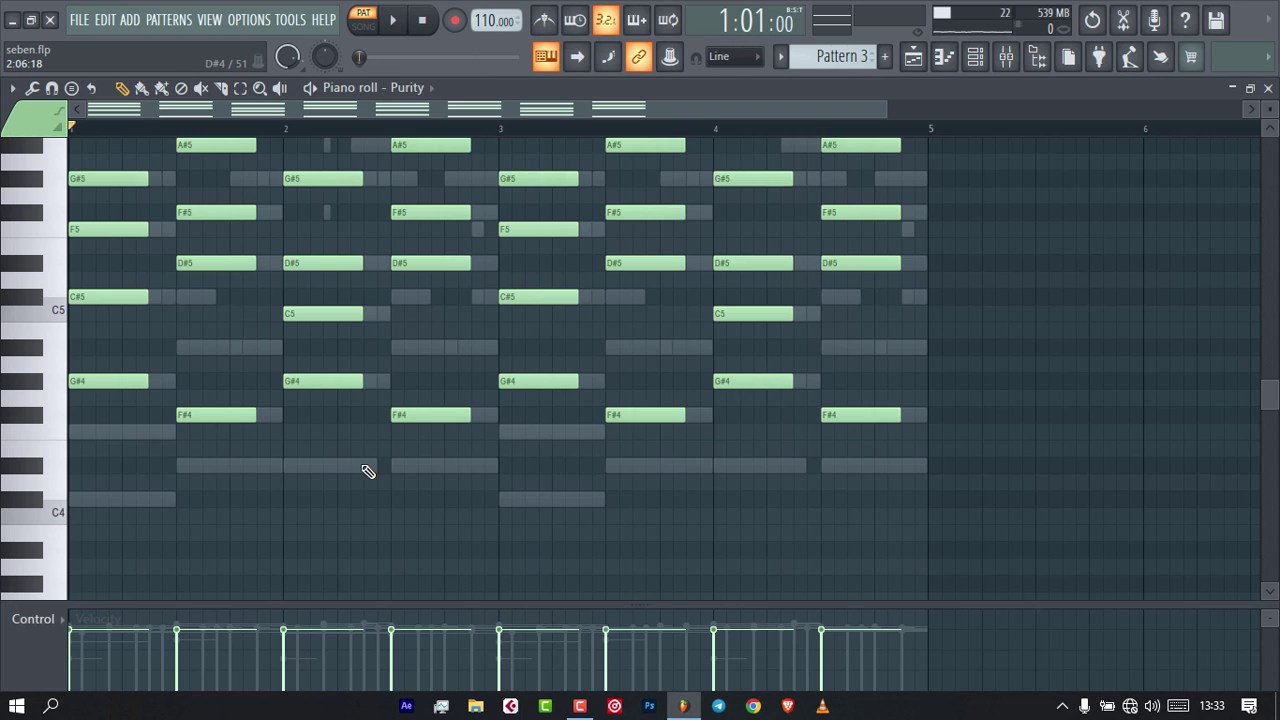
scroll(468, 362, "up", 3)
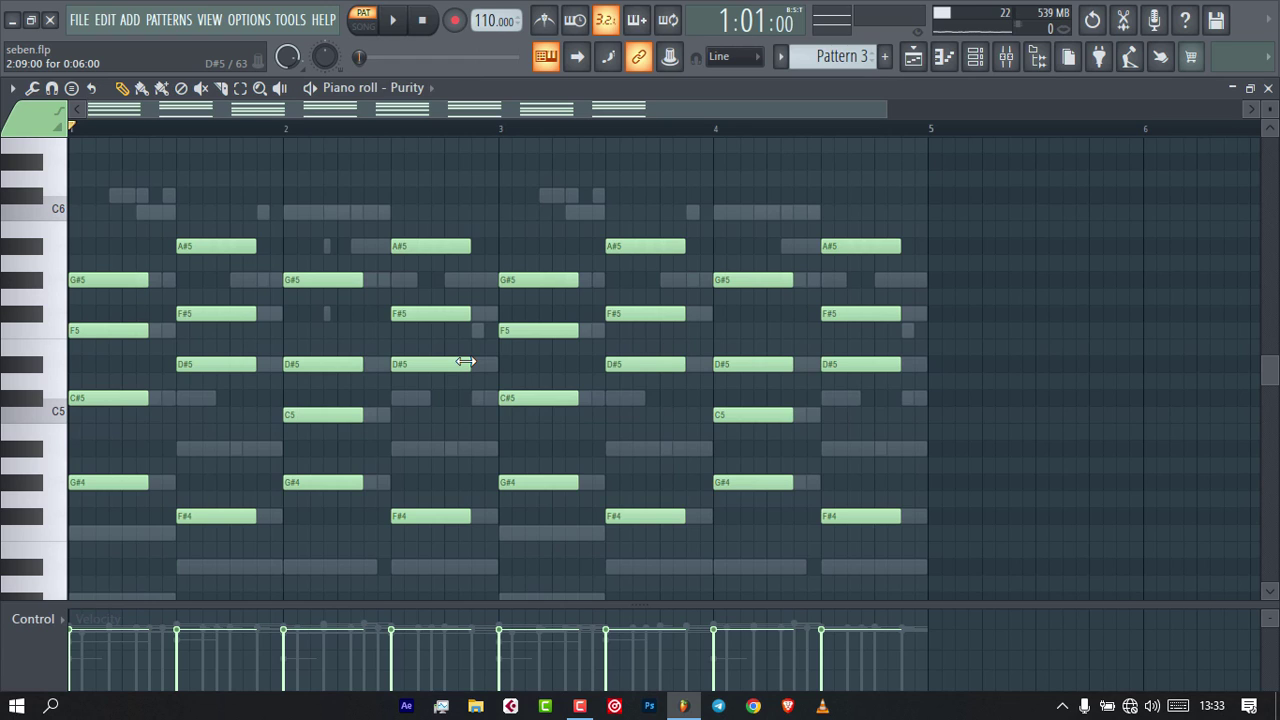
key("space")
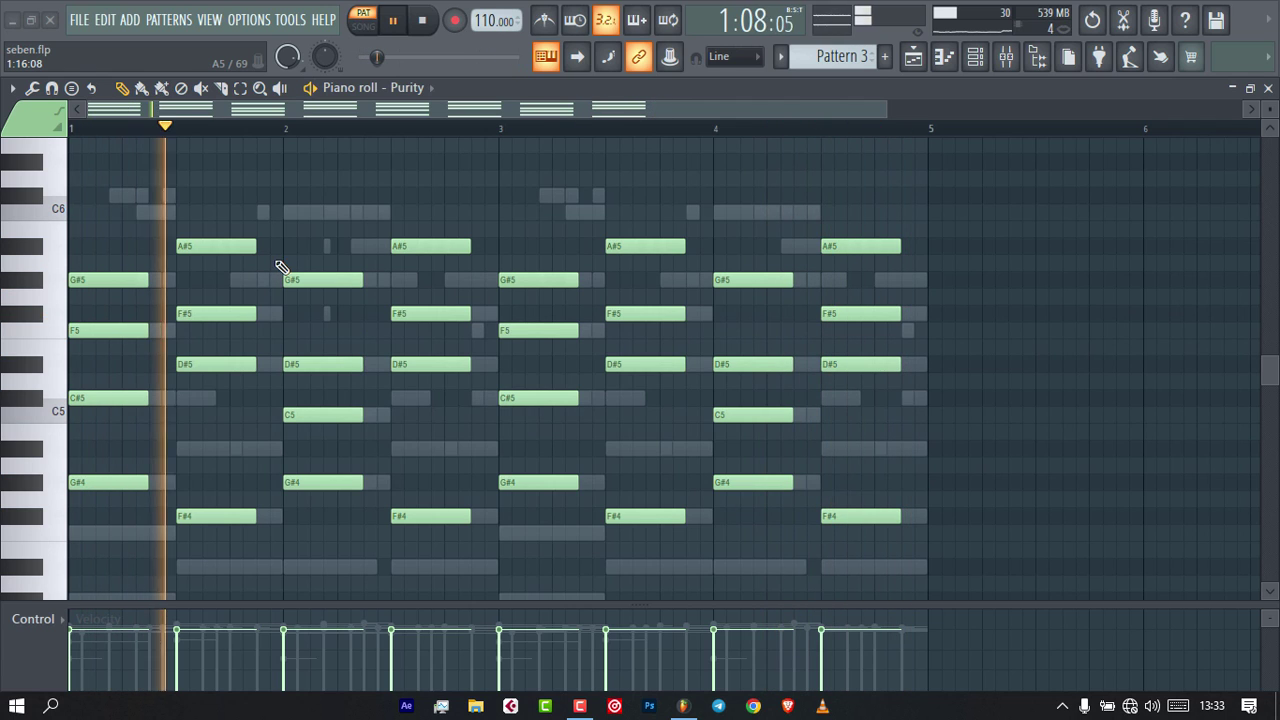
key("space")
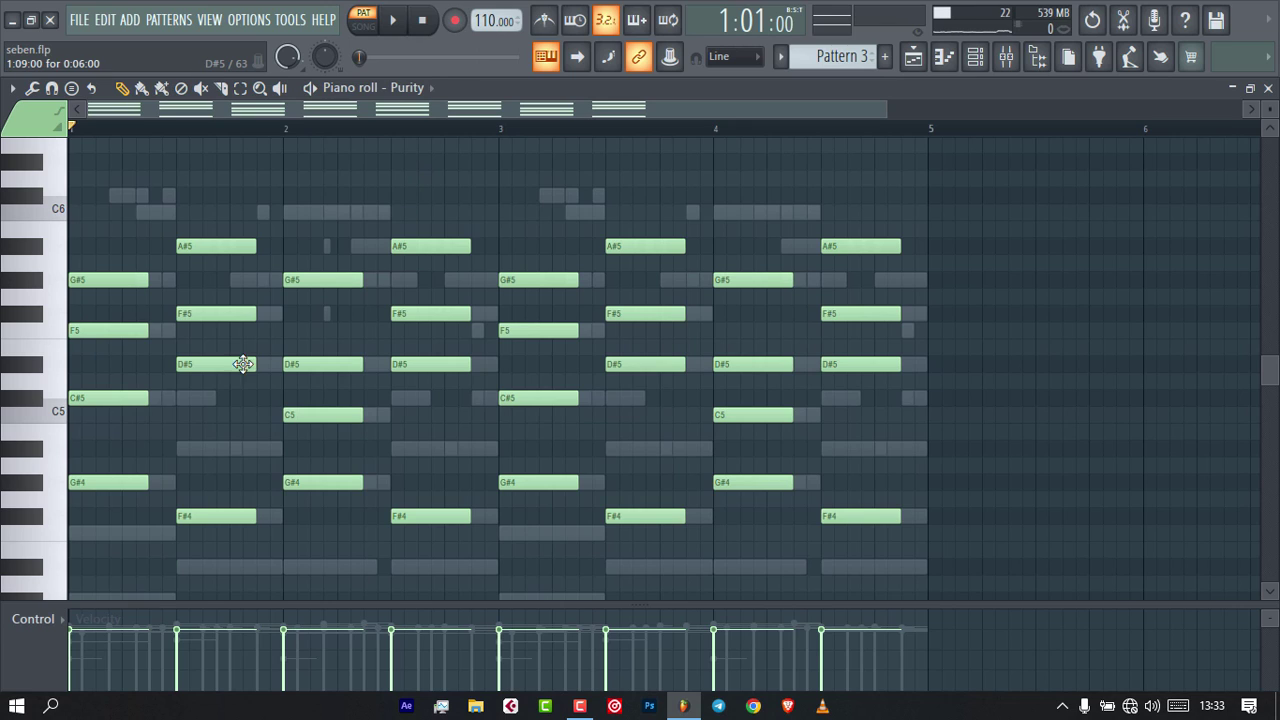
left_click(108, 397)
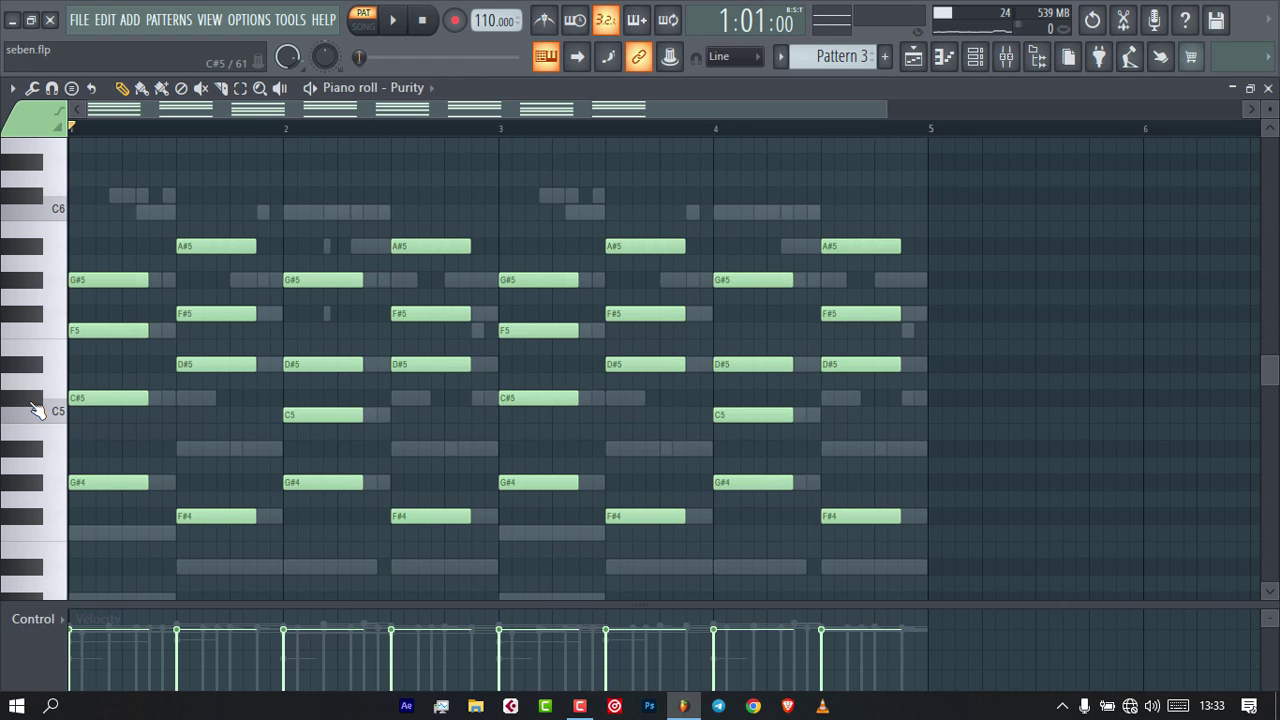
left_click(35, 406)
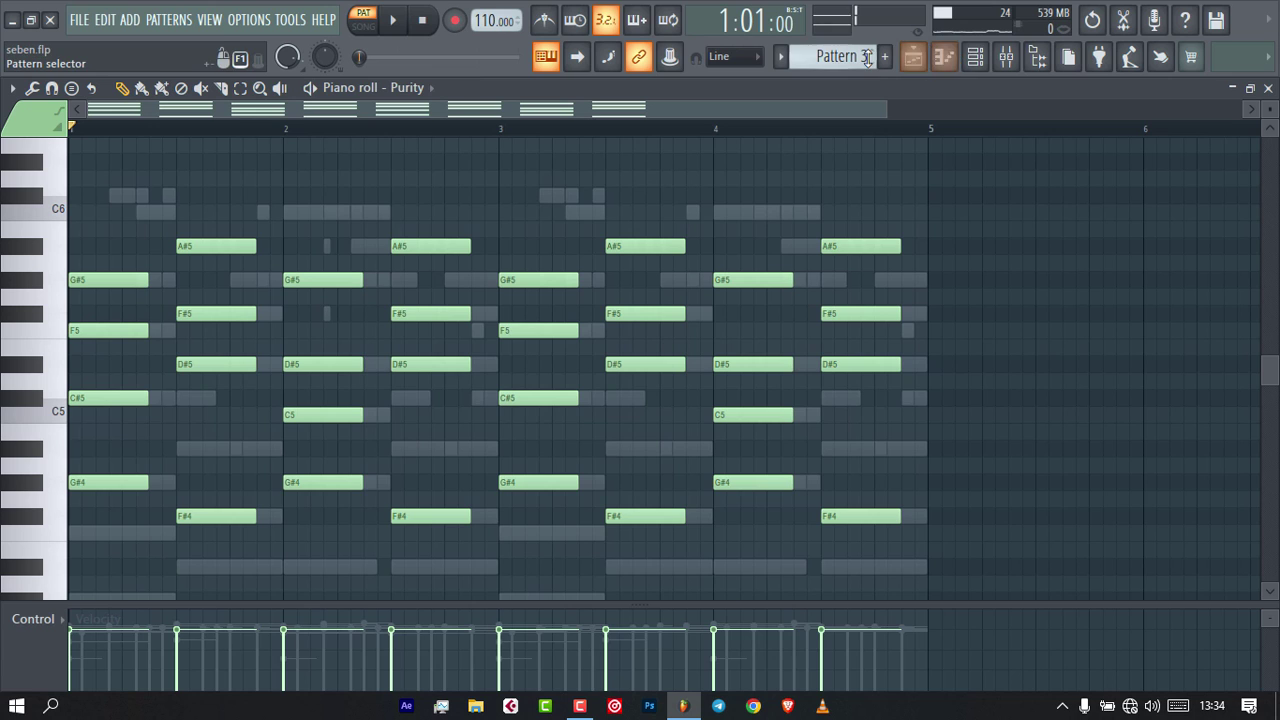
Unmute Purity #2 in the channel rack and check its plugin's piano preset.
left_click(975, 56)
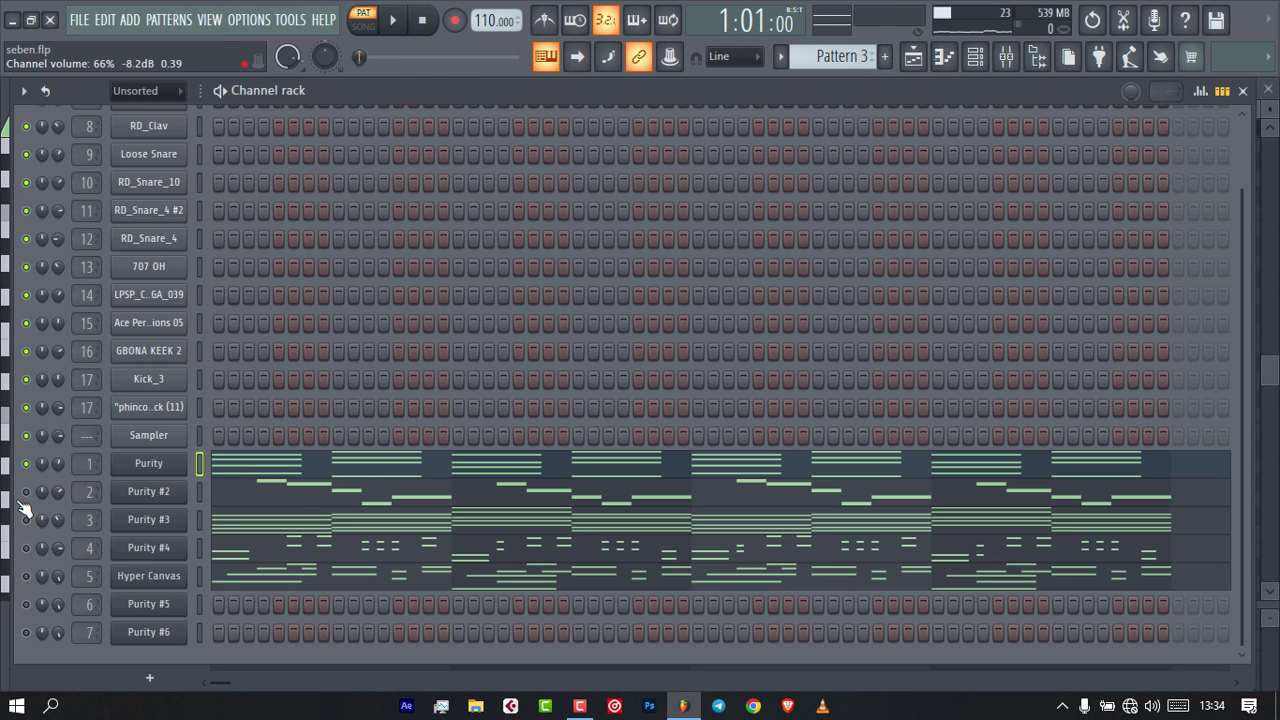
left_click(150, 495)
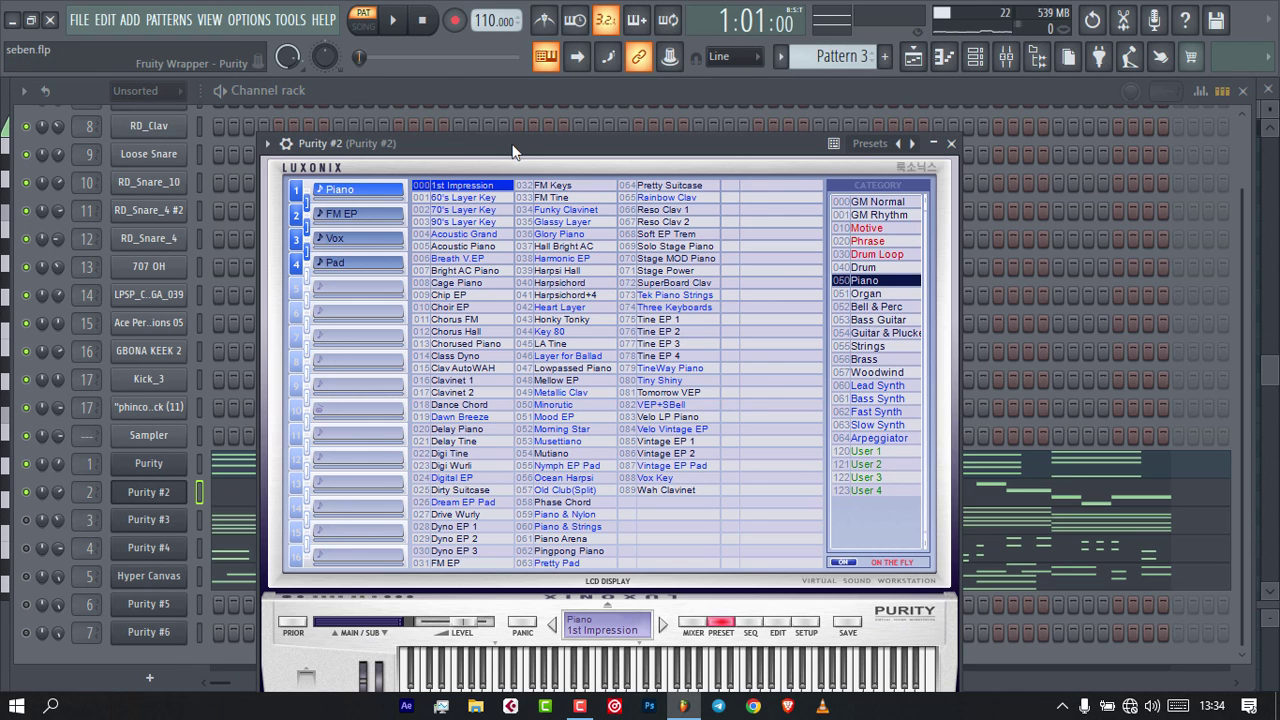
left_click_drag(516, 149, 526, 123)
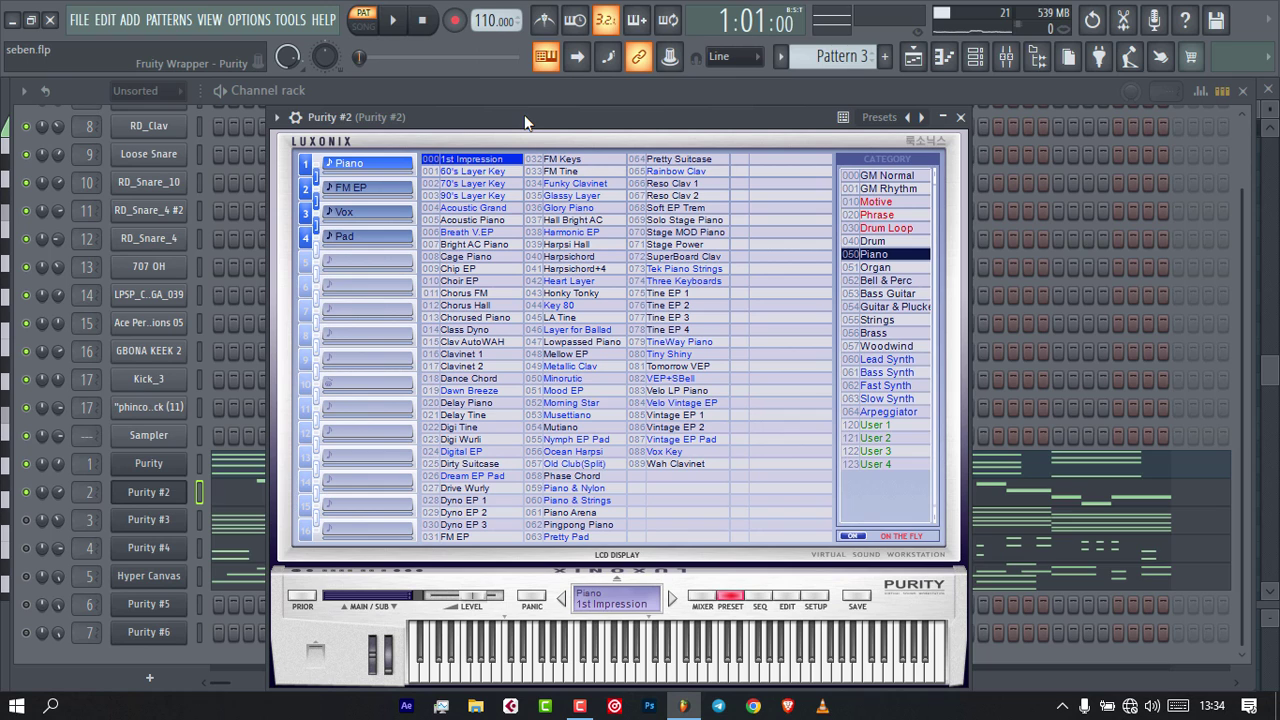
left_click(960, 117)
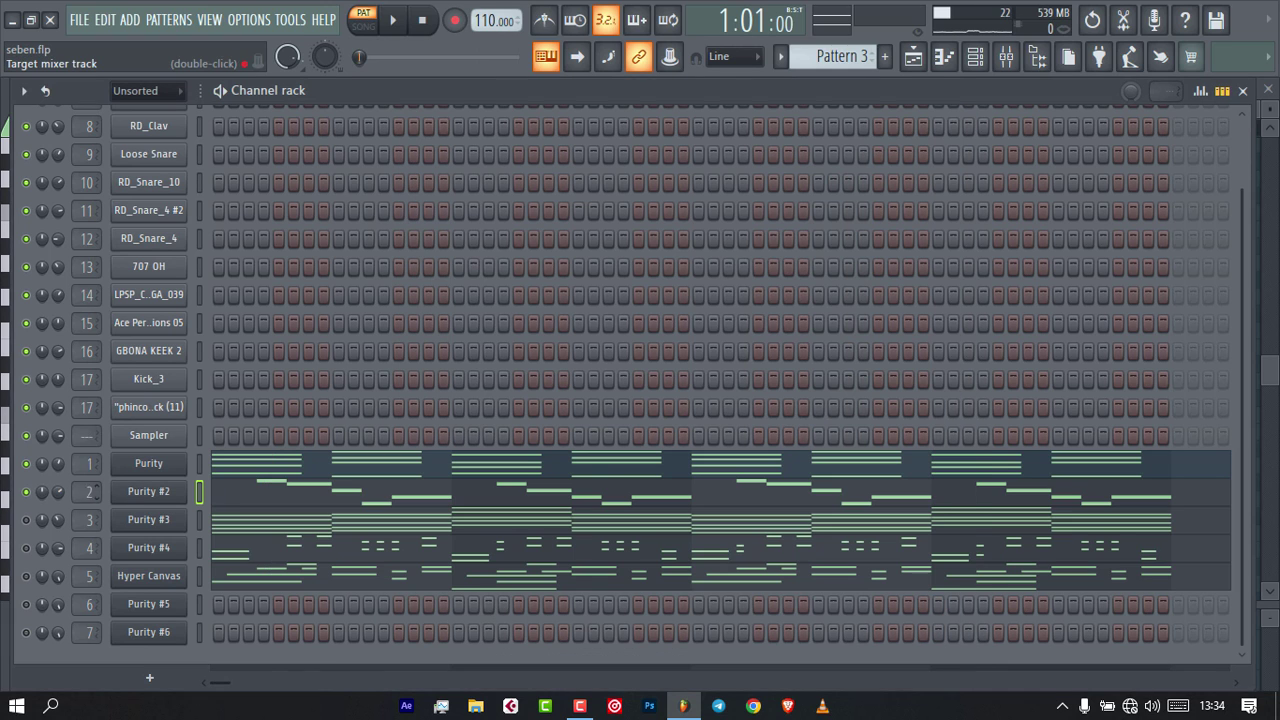
Inspect the Fruity Chorus settings on Purity #2's mixer track and close the mixer.
double_click(95, 490)
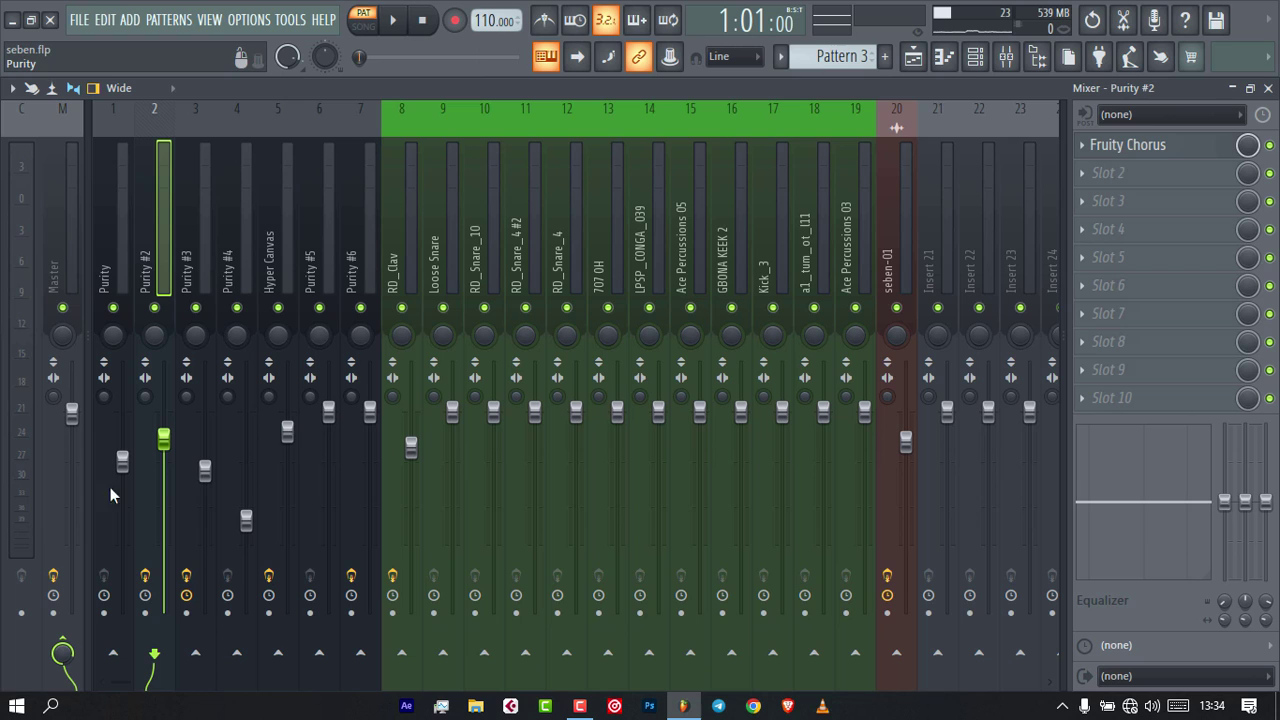
left_click(1128, 145)
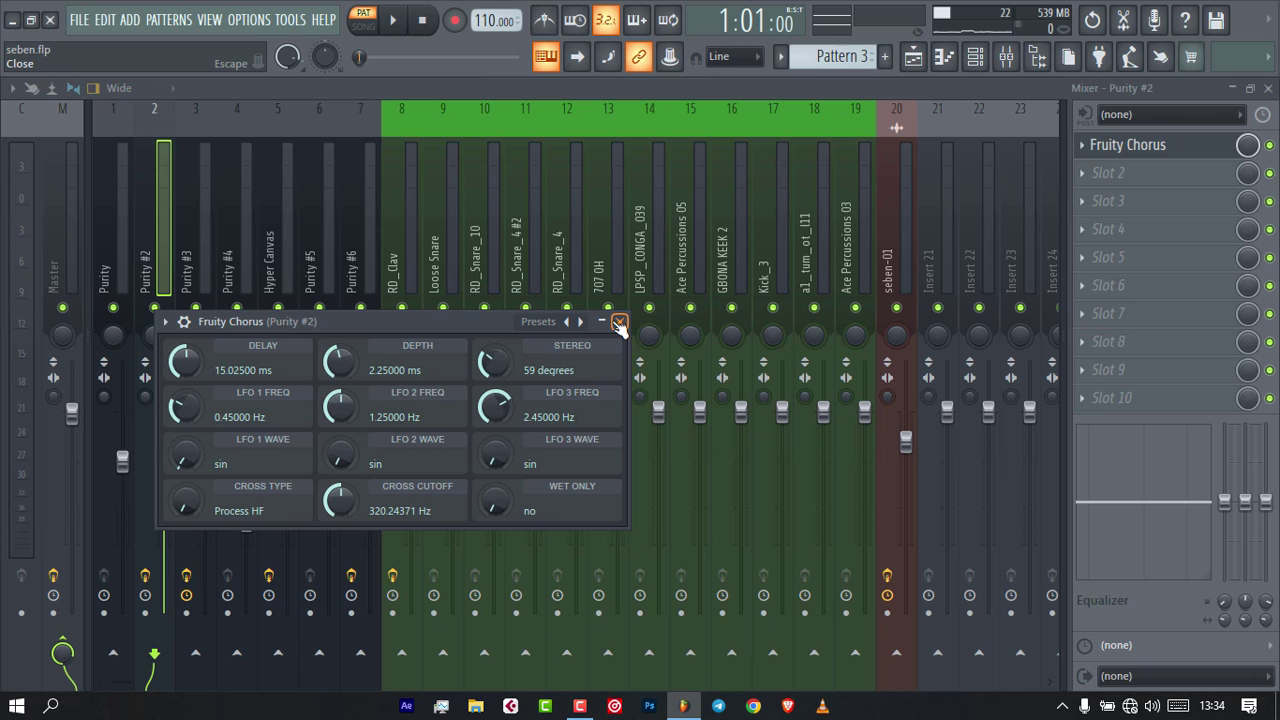
left_click(619, 322)
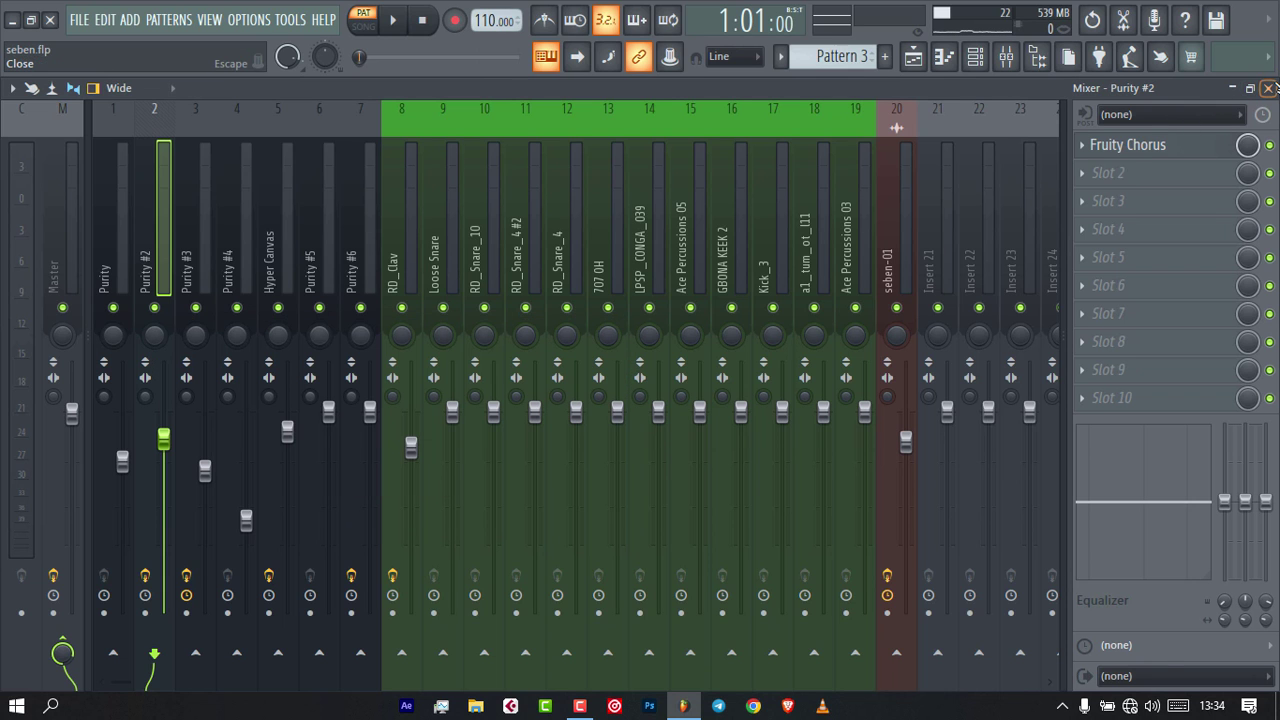
left_click(1268, 88)
Examine Purity #2's melody in the piano roll and play Pattern 3 with the first two Purity channels.
left_click(359, 497)
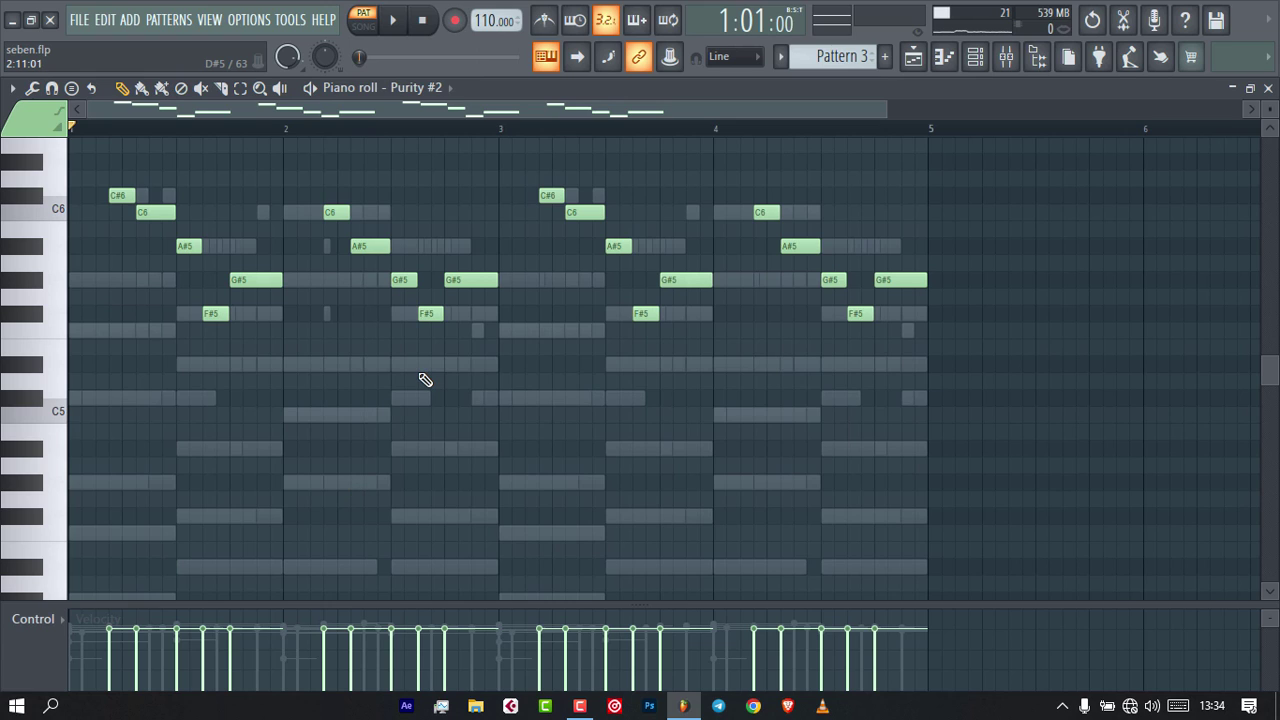
key("space")
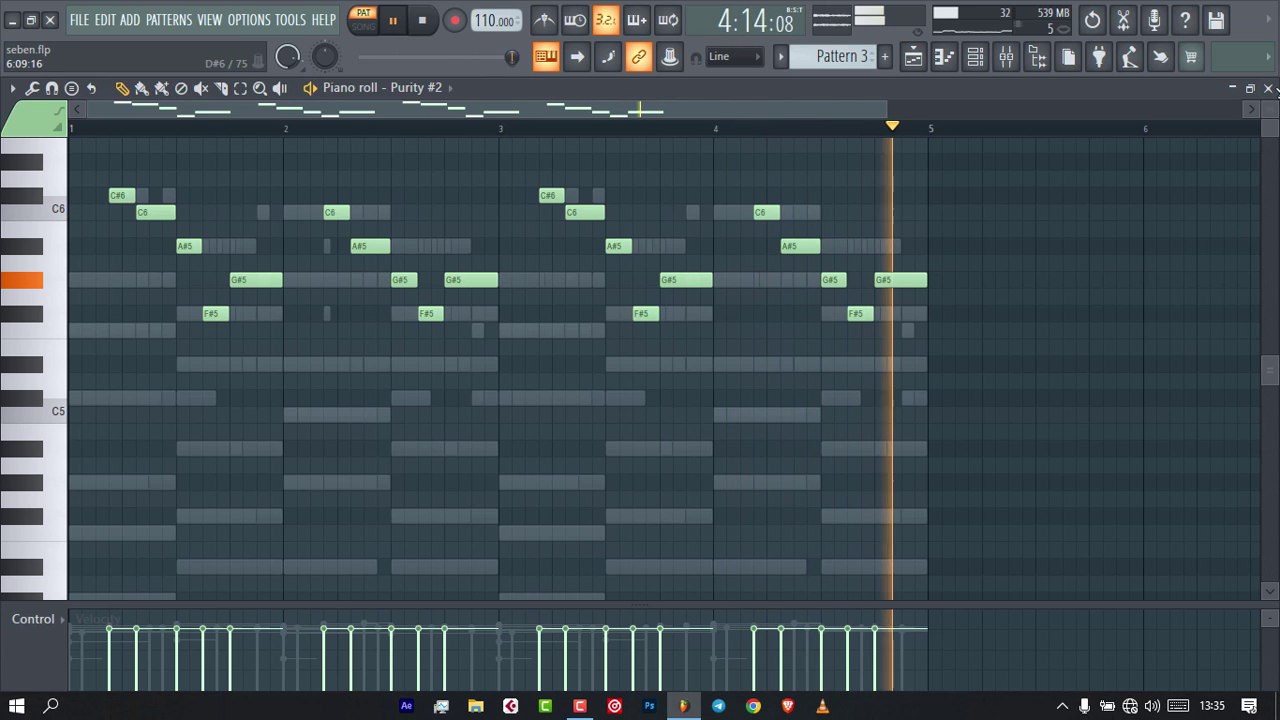
key("space")
left_click(1268, 88)
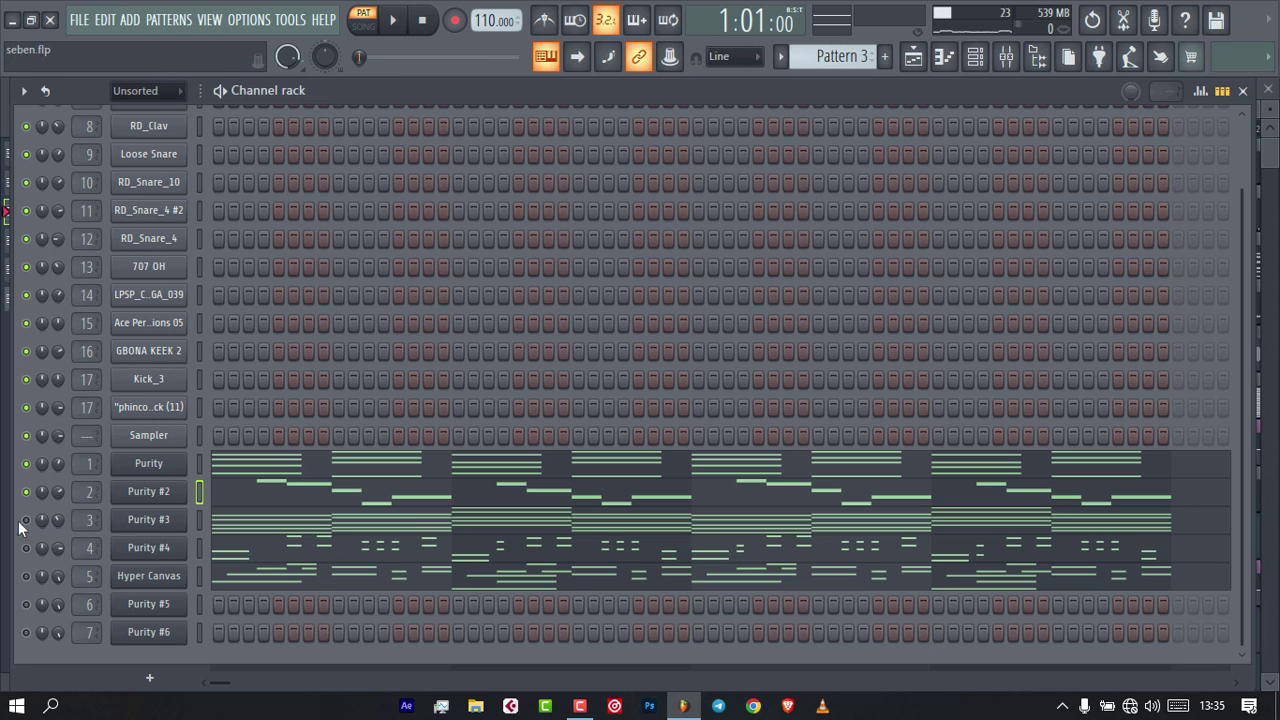
Unmute Purity #3, check its strings preset and show its chords in the piano roll.
left_click(170, 521)
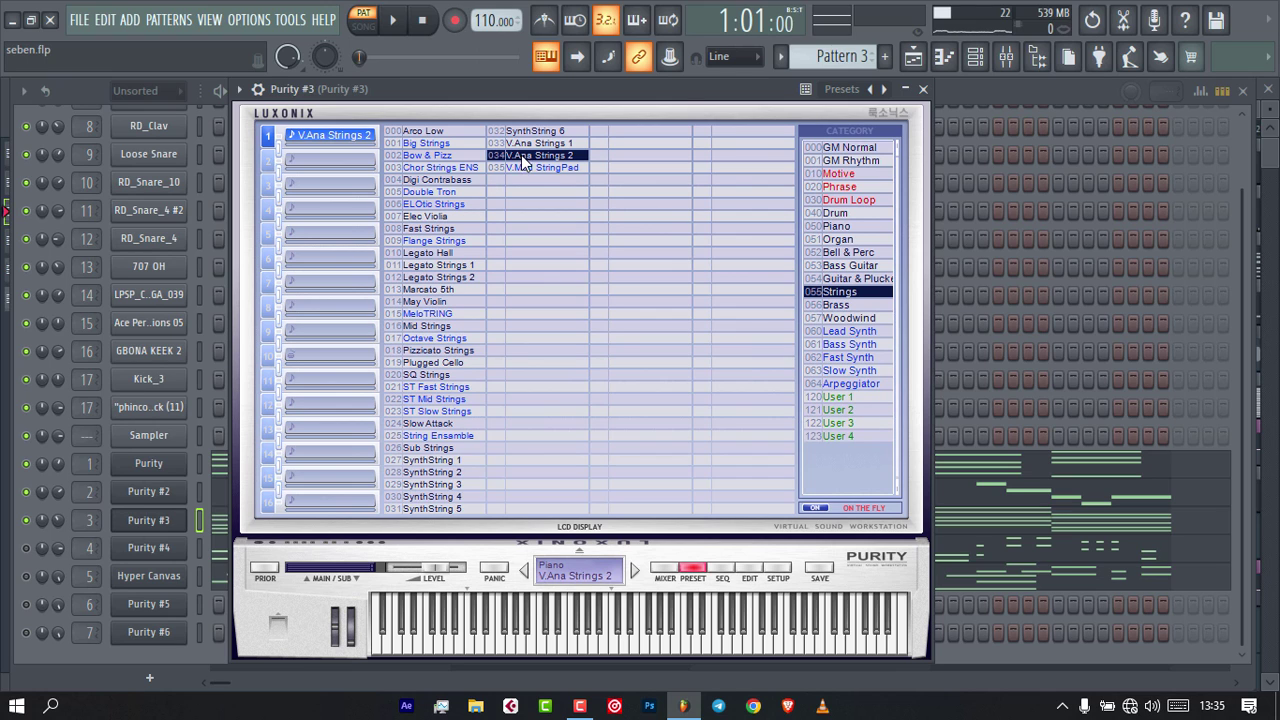
left_click(922, 90)
left_click(255, 522)
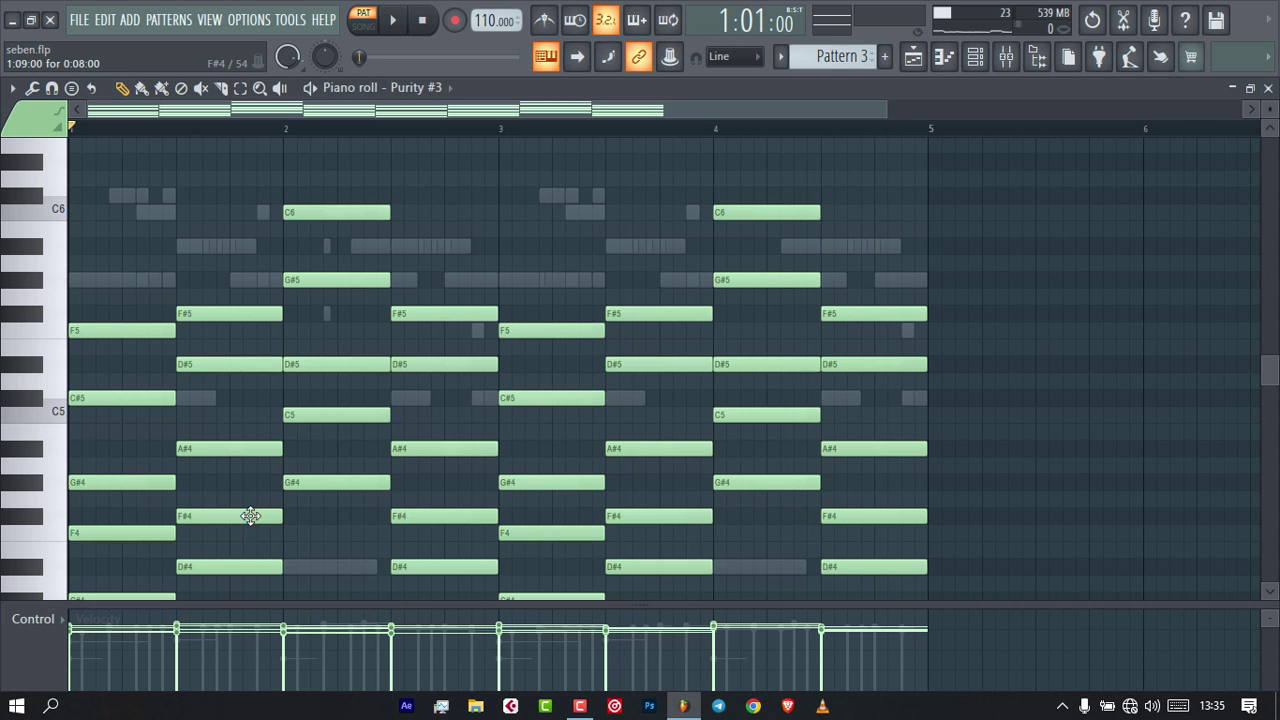
scroll(258, 523, "down", 1)
Solo Purity #3 and listen to Pattern 3 while following its chords in the piano roll.
left_click(975, 56)
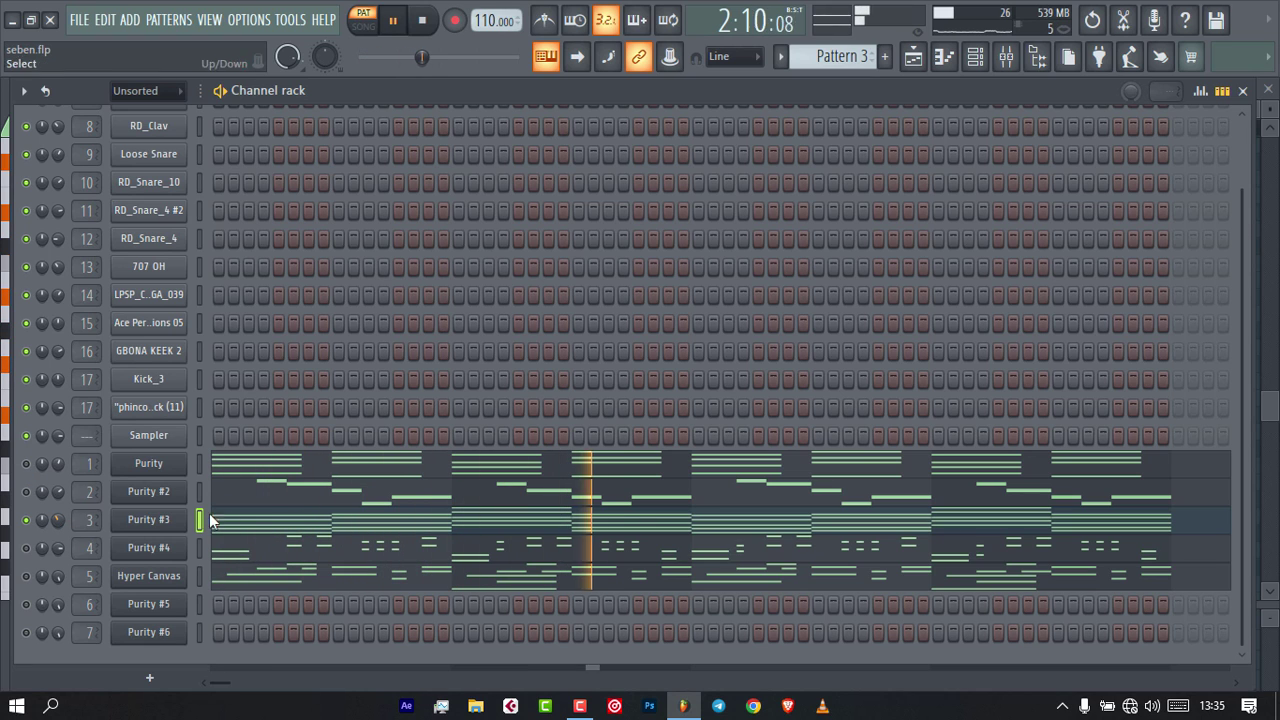
left_click(255, 523)
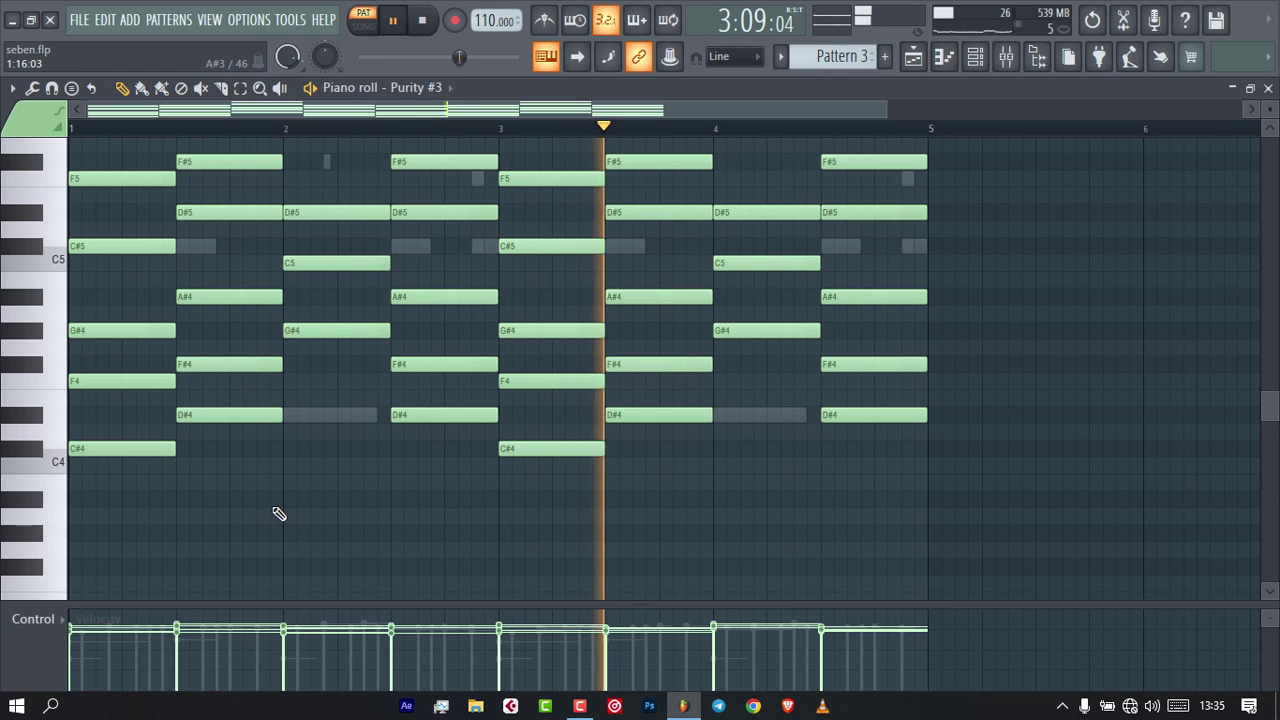
scroll(279, 514, "up", 3)
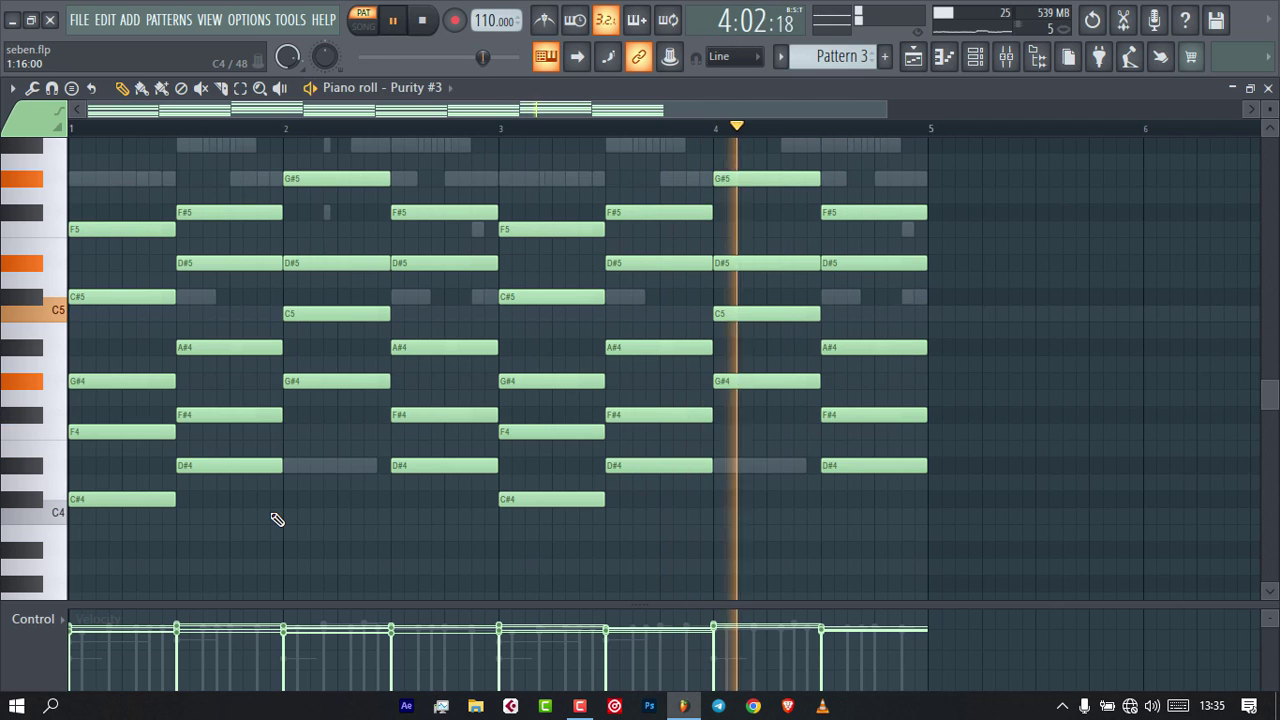
key("space")
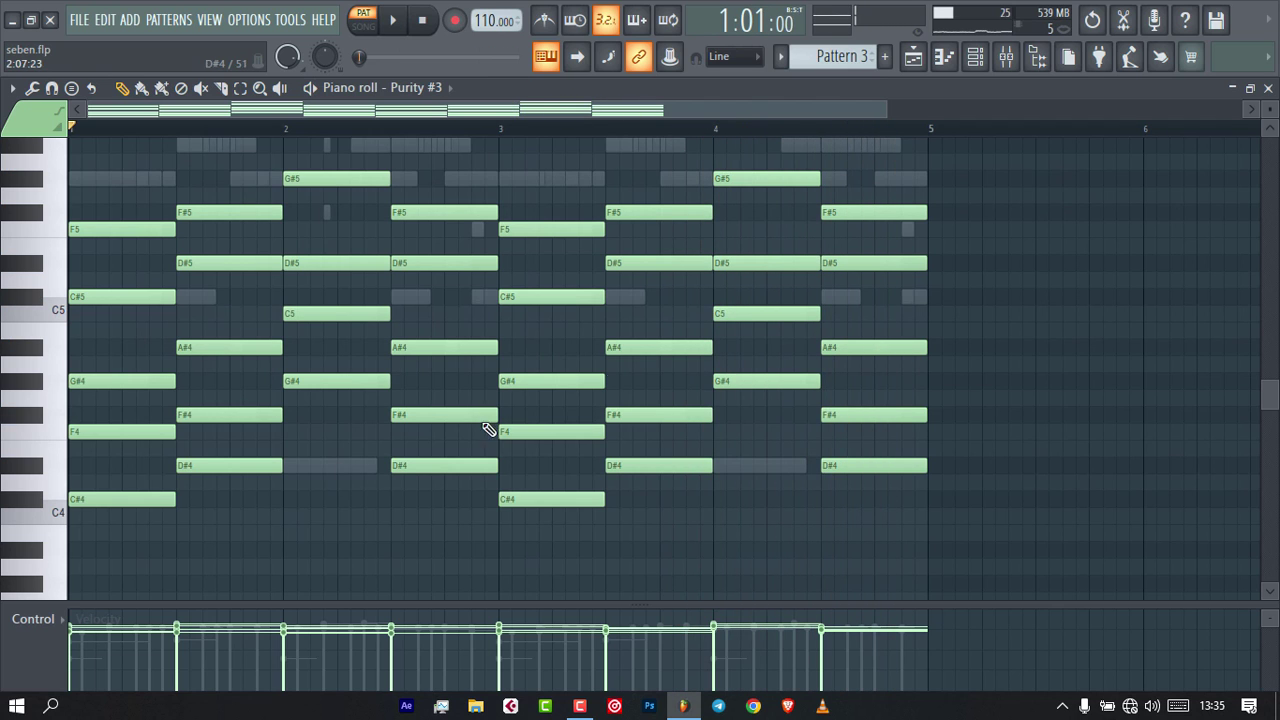
Restore Purity and Purity #2 and play Pattern 3 with the first three Purity channels active.
left_click(1268, 88)
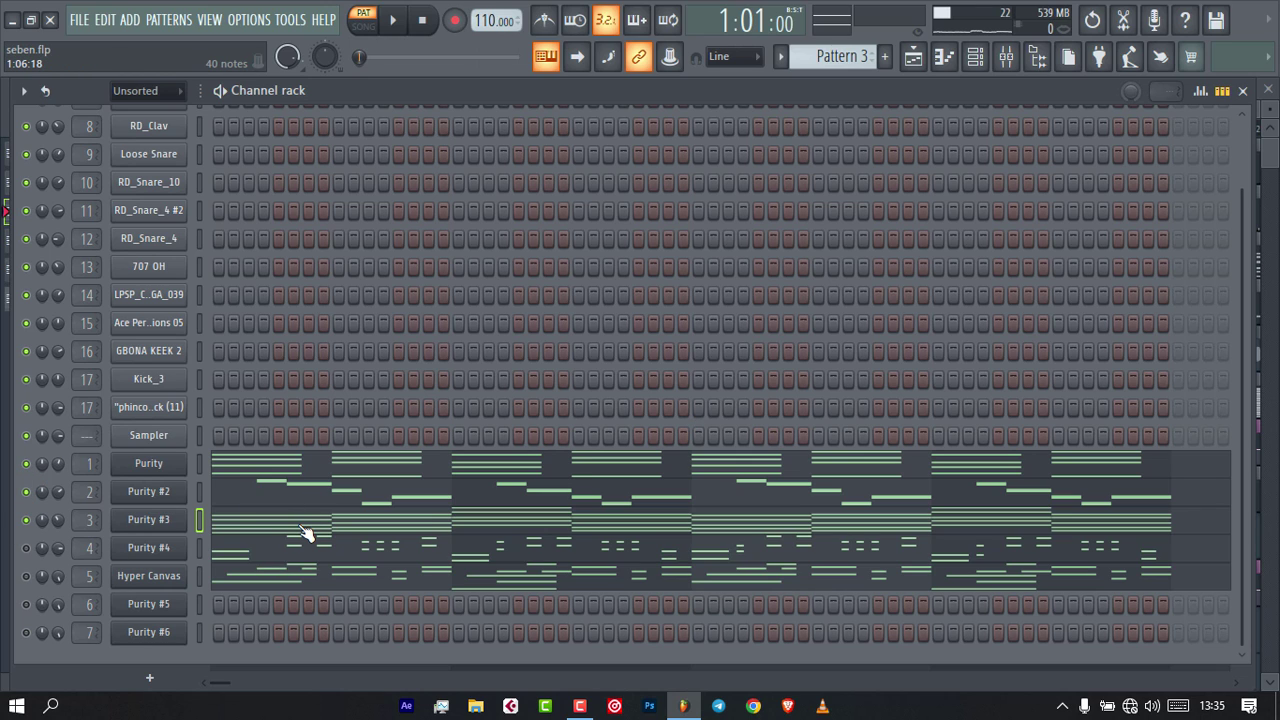
key("space")
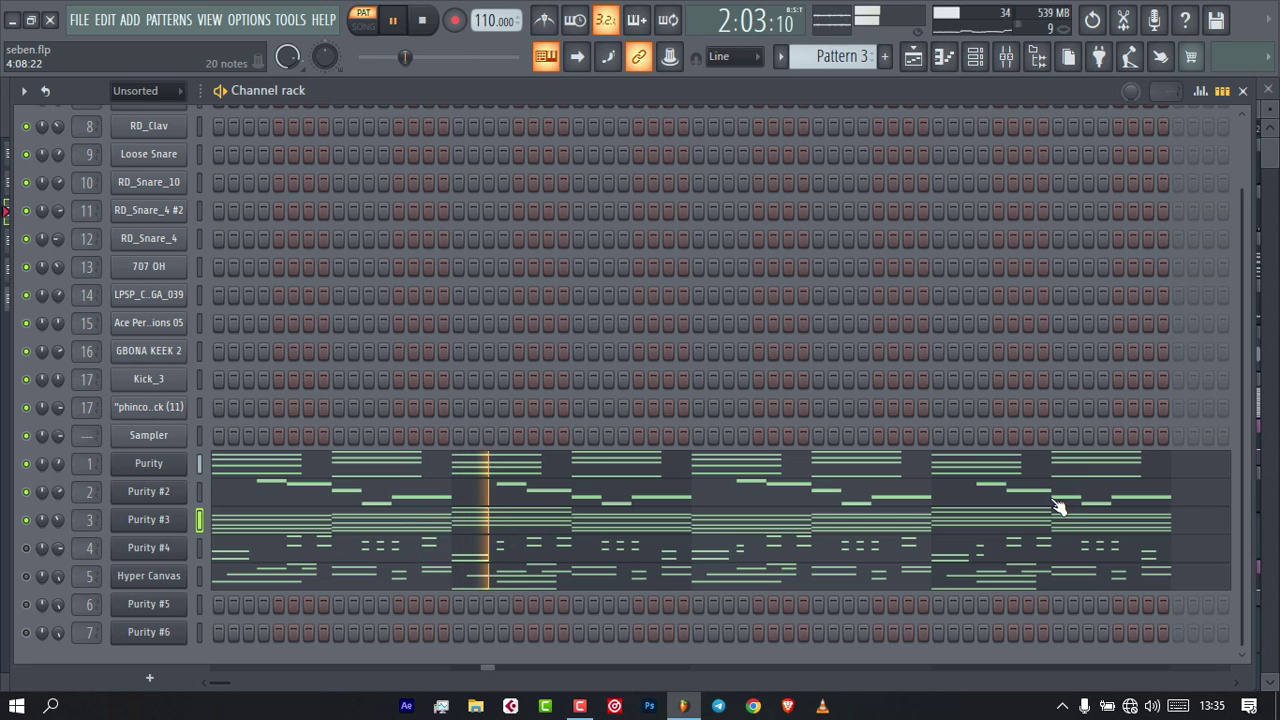
key("space")
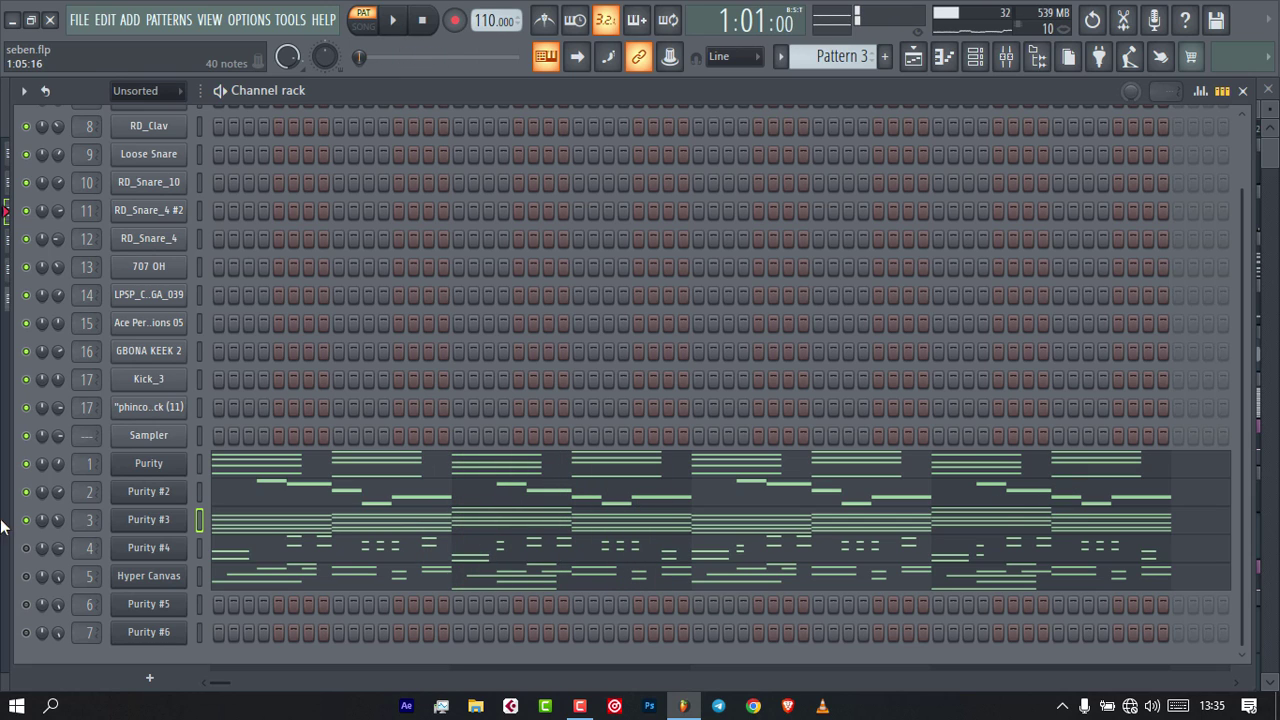
Unmute Purity #4, check its brass preset and play Pattern 3 with its notes shown in the piano roll.
left_click(166, 555)
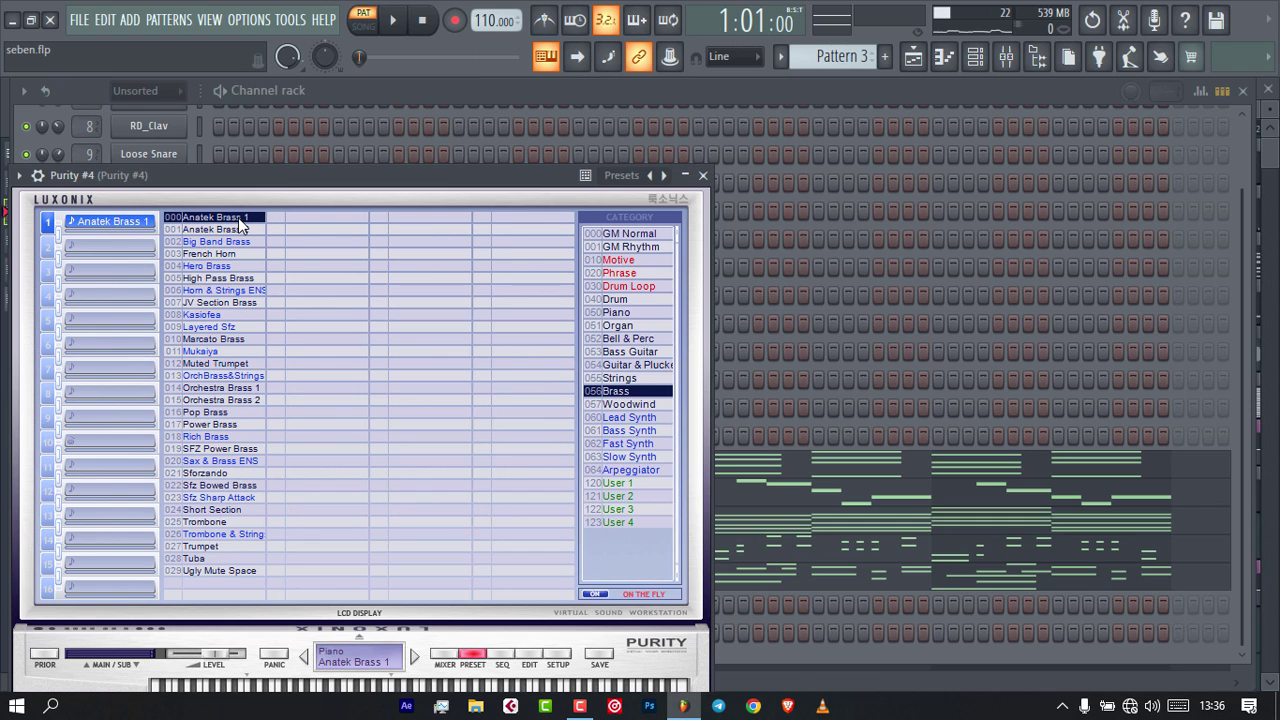
left_click(708, 177)
left_click(442, 552)
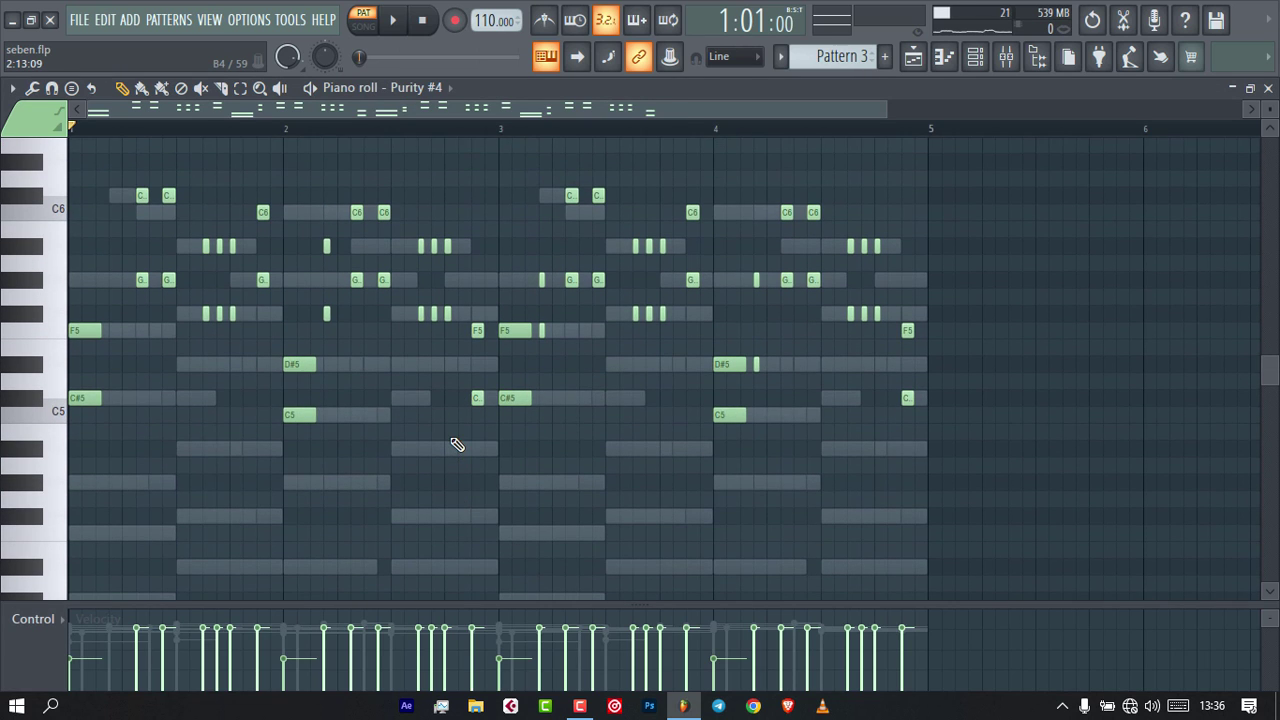
key("space")
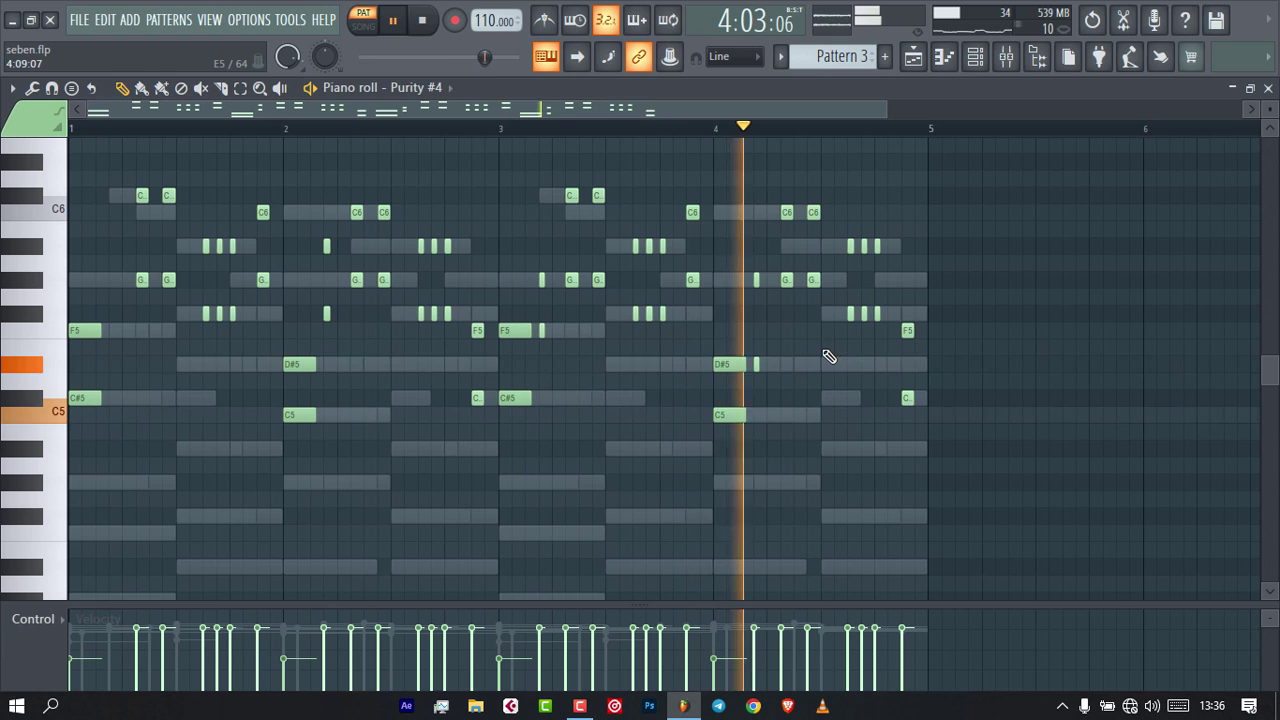
key("space")
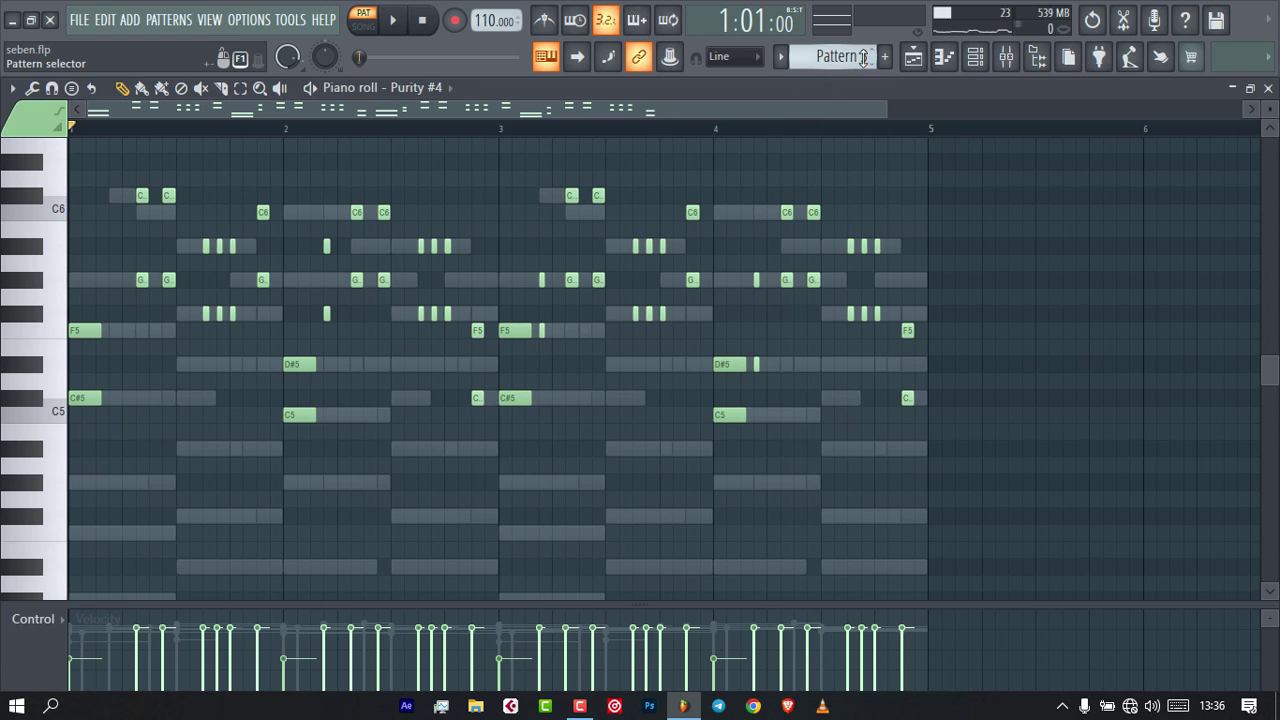
Switch to Pattern 4 and bring all of Purity #4's notes into view in the piano roll.
scroll(864, 59, "down", 1)
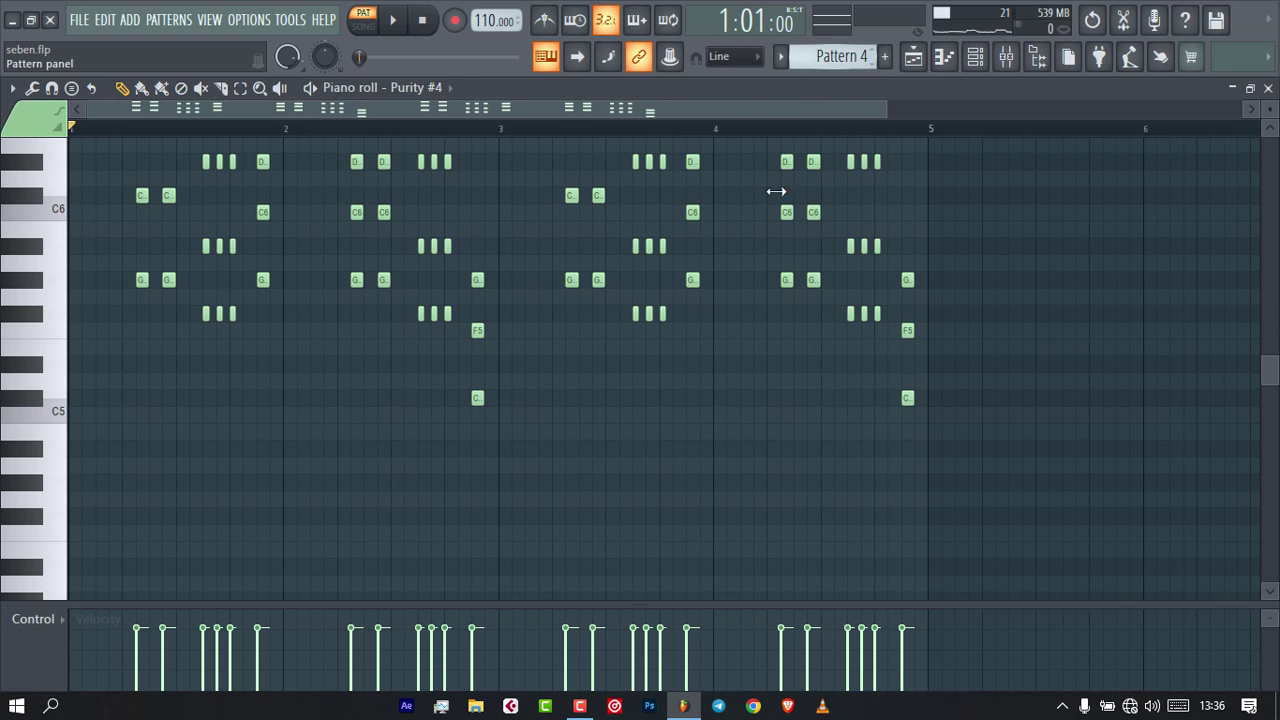
scroll(606, 502, "up", 3)
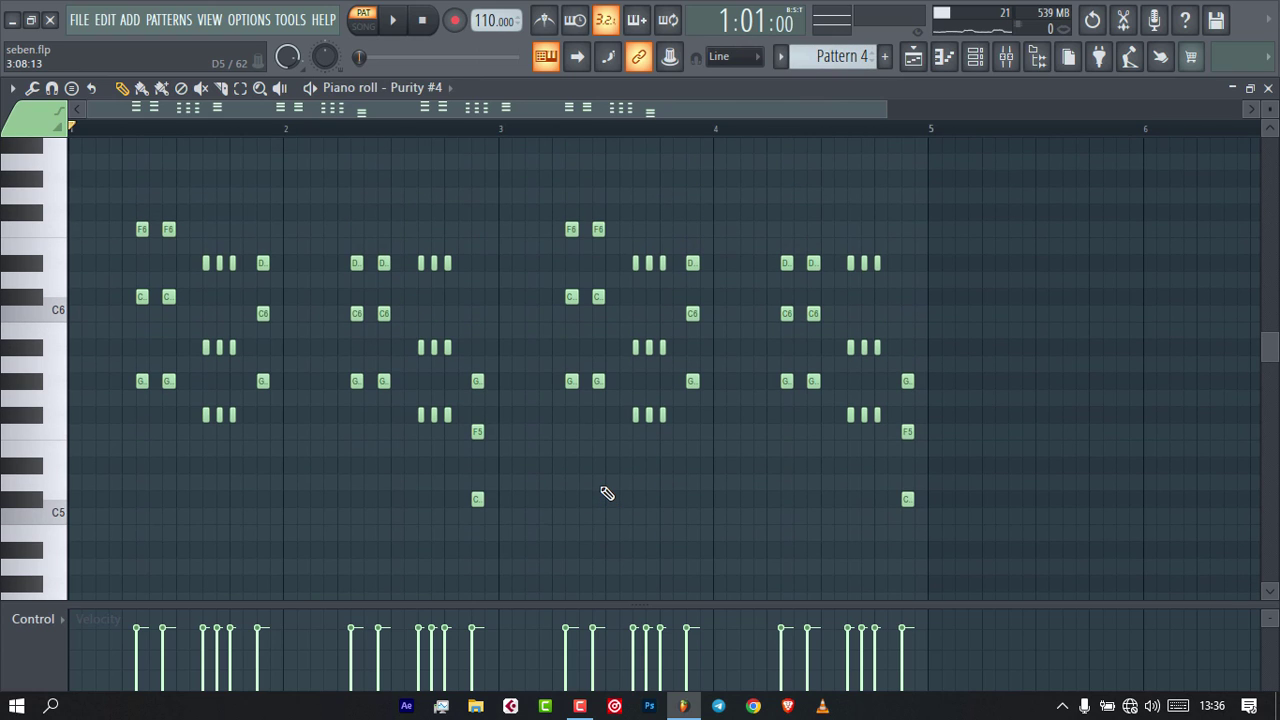
Play Pattern 4's Purity #4 part, switch back to Pattern 3 and return to the channel rack.
key("space")
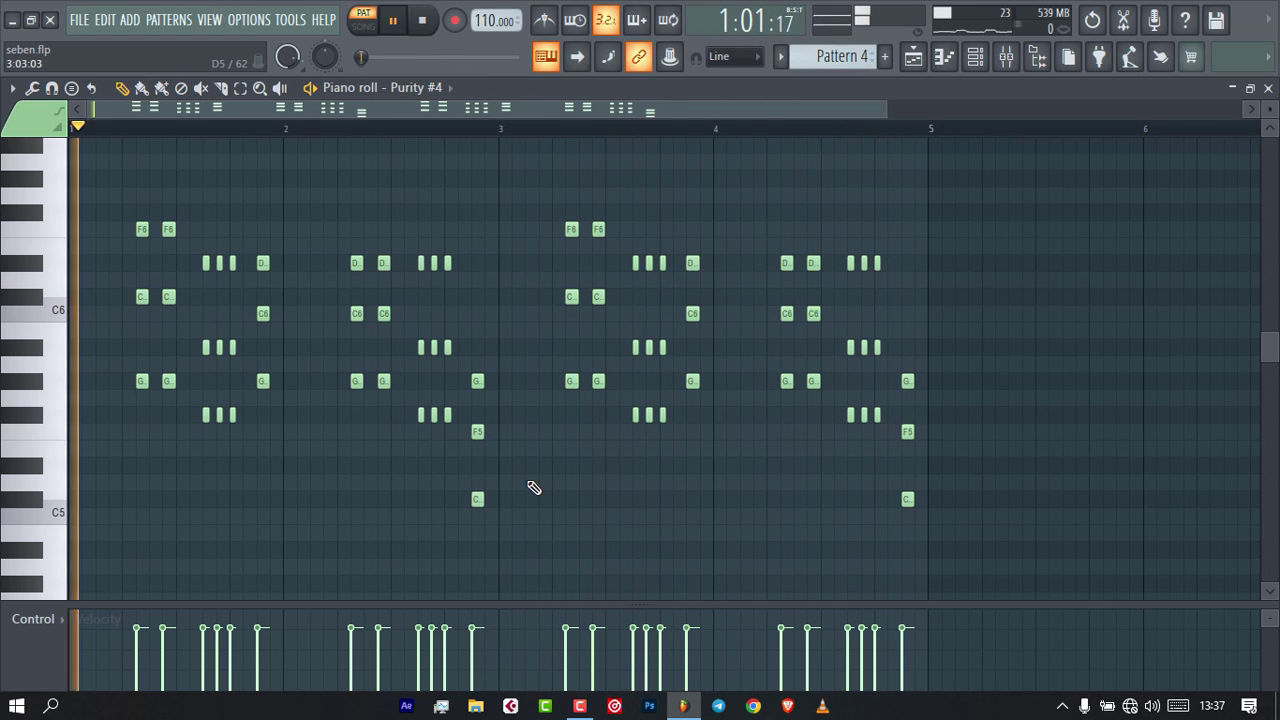
key("space")
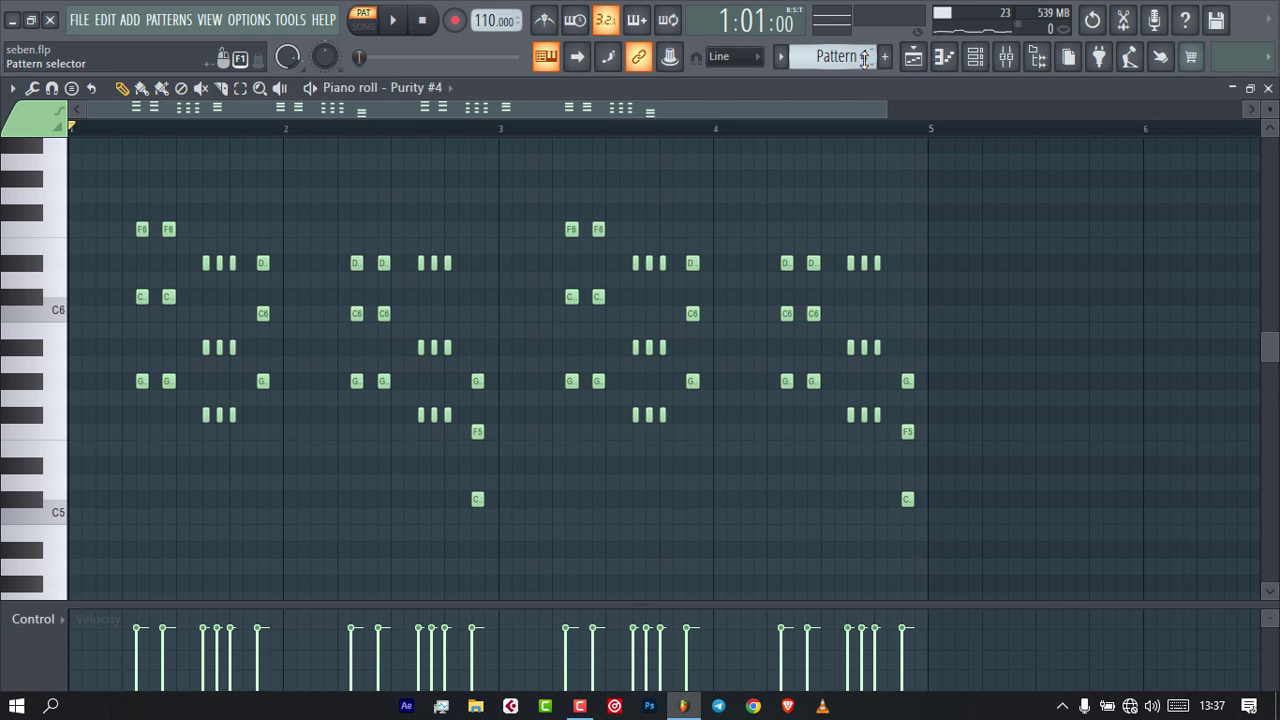
scroll(864, 60, "down", 1)
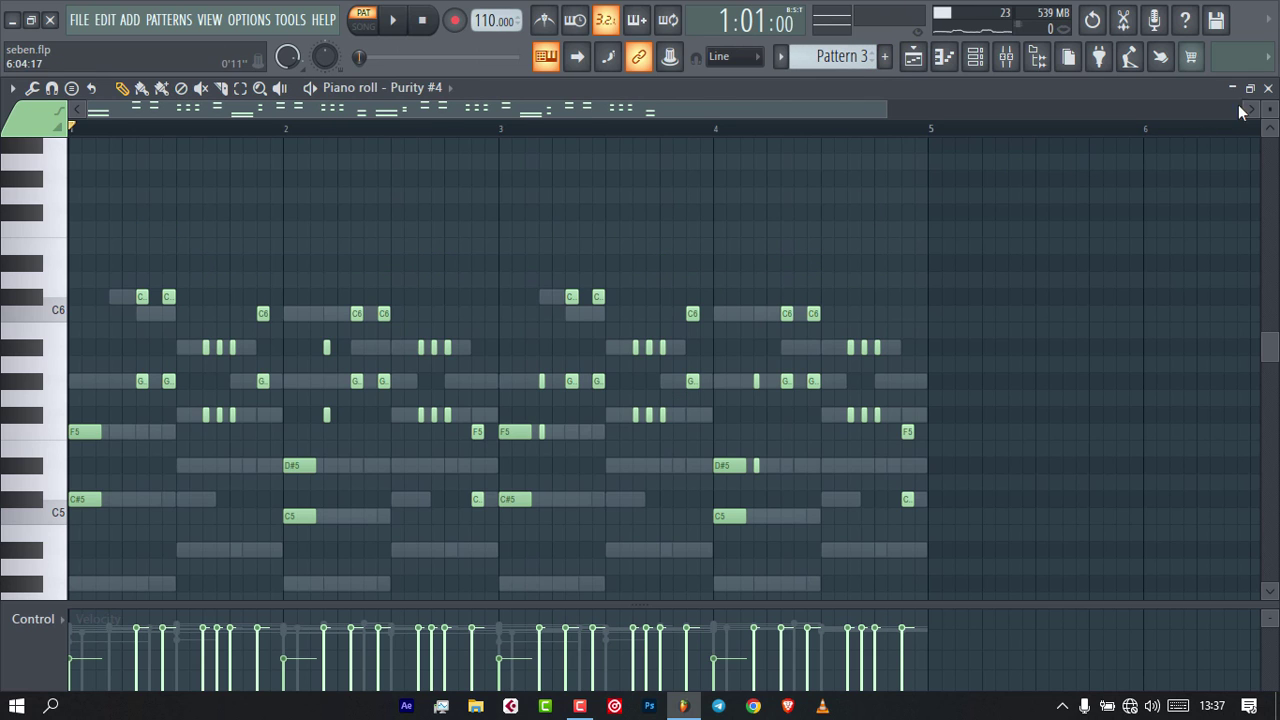
left_click(1267, 89)
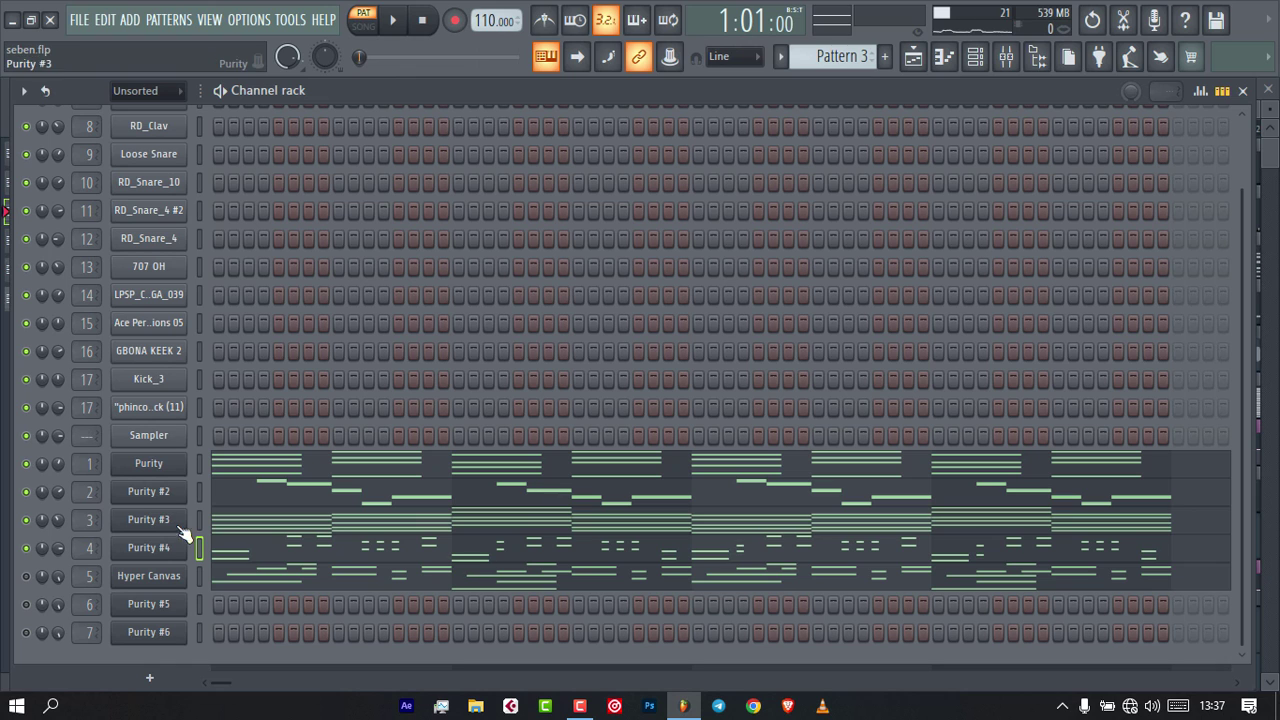
Open Hyper Canvas and check part 1's guitar preset, keeping 025 000 Nylon Gt. selected.
left_click(160, 588)
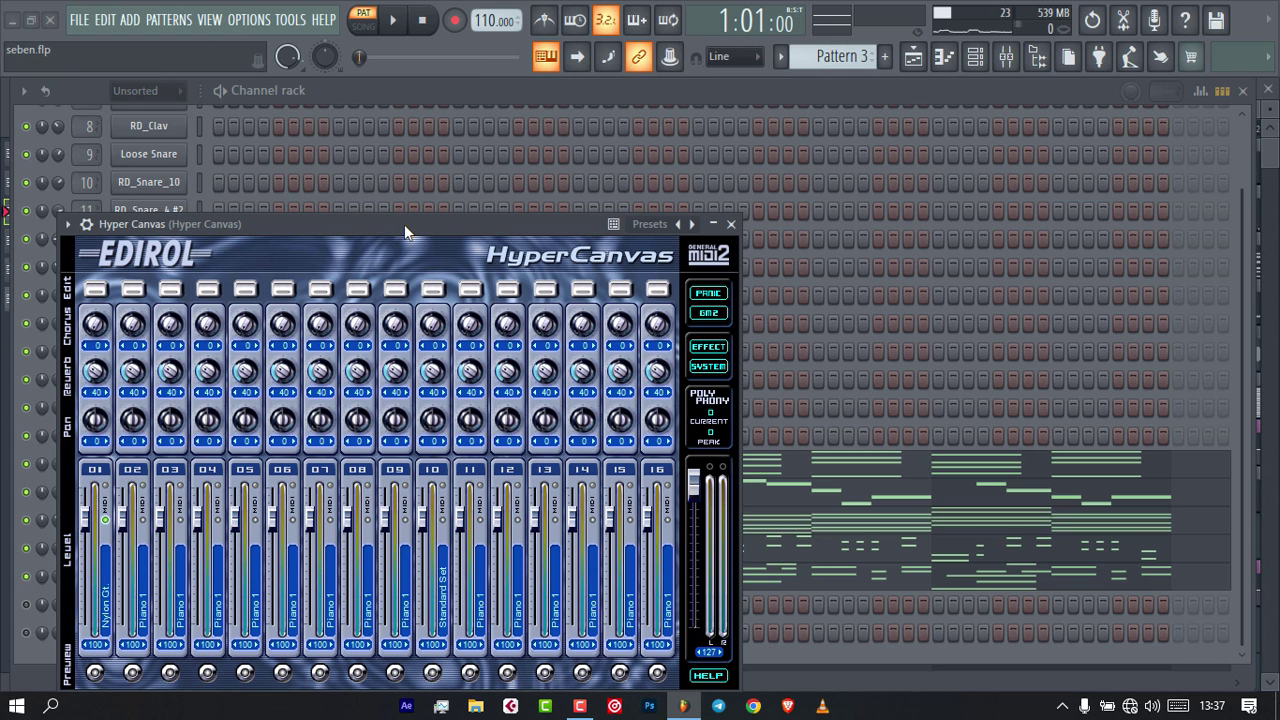
left_click_drag(406, 225, 471, 77)
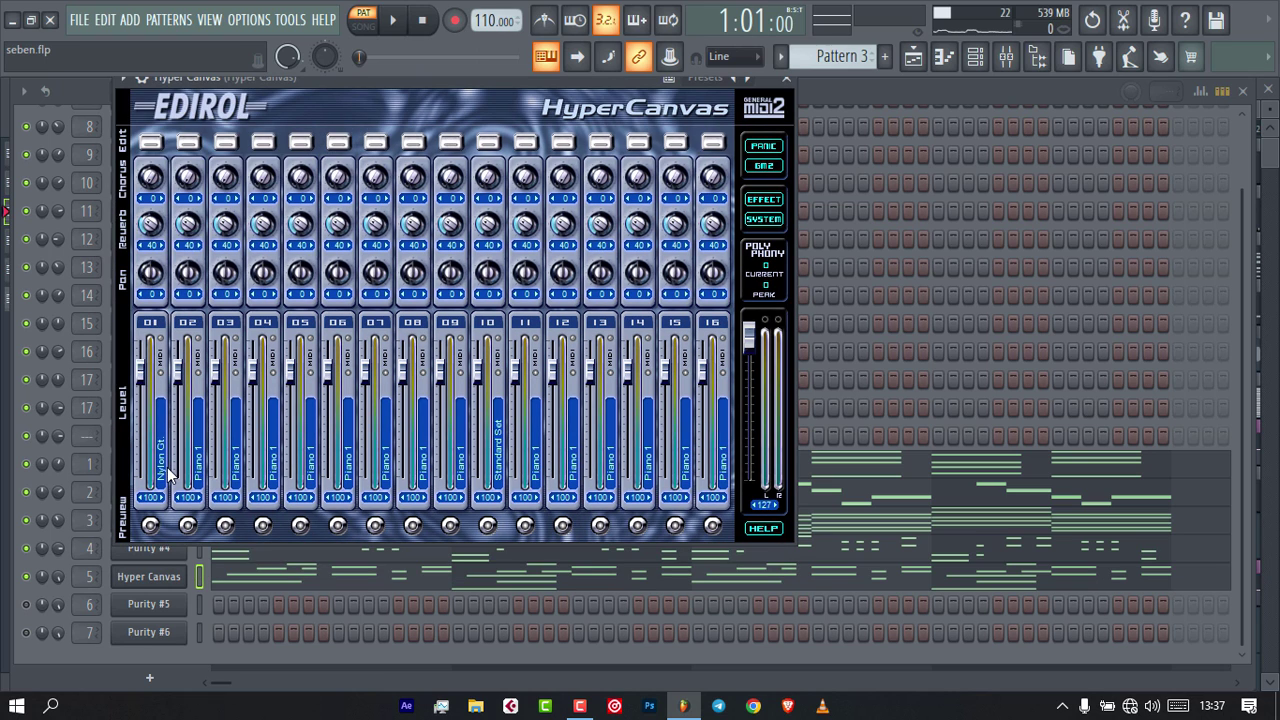
left_click(163, 477)
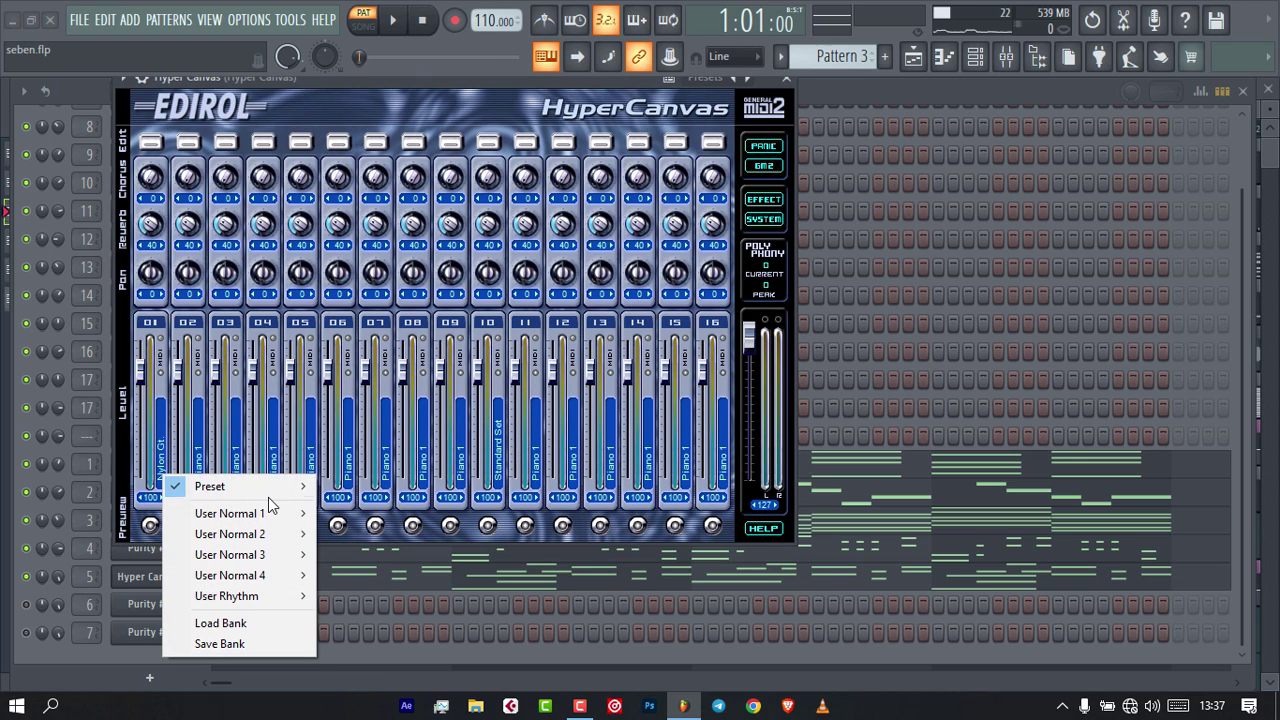
mouse_move(268, 490)
mouse_move(443, 228)
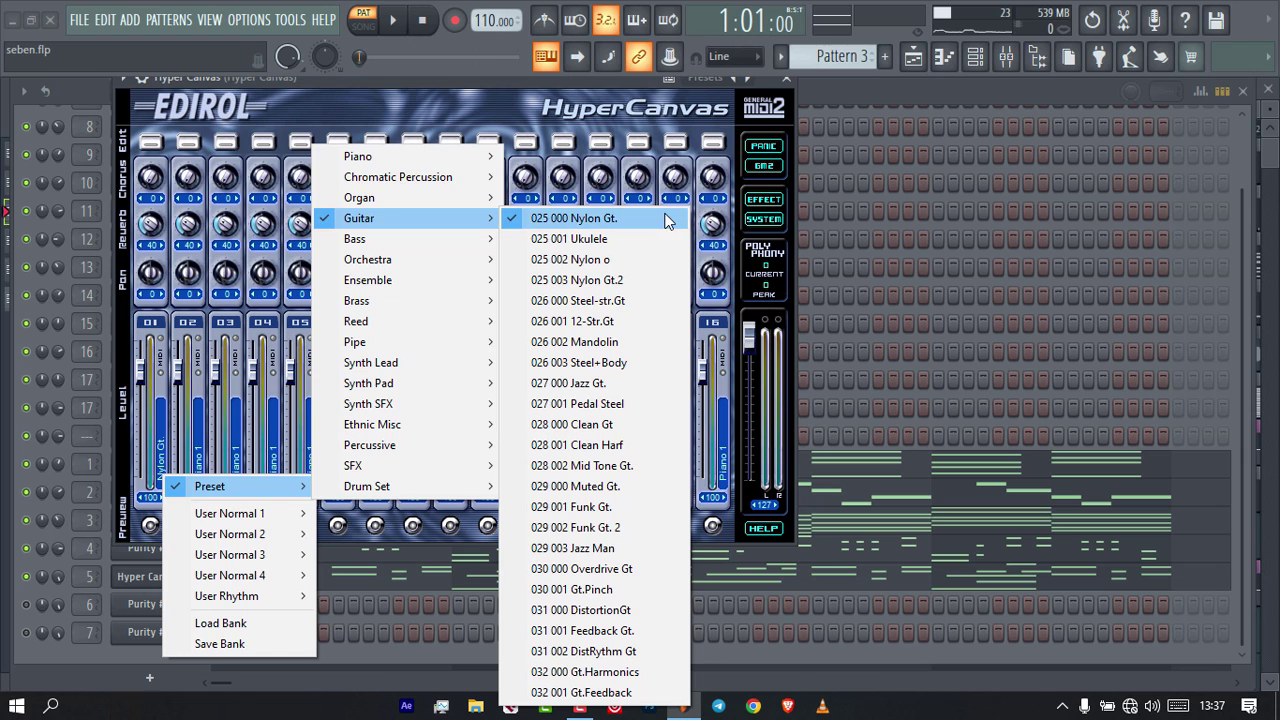
left_click(660, 210)
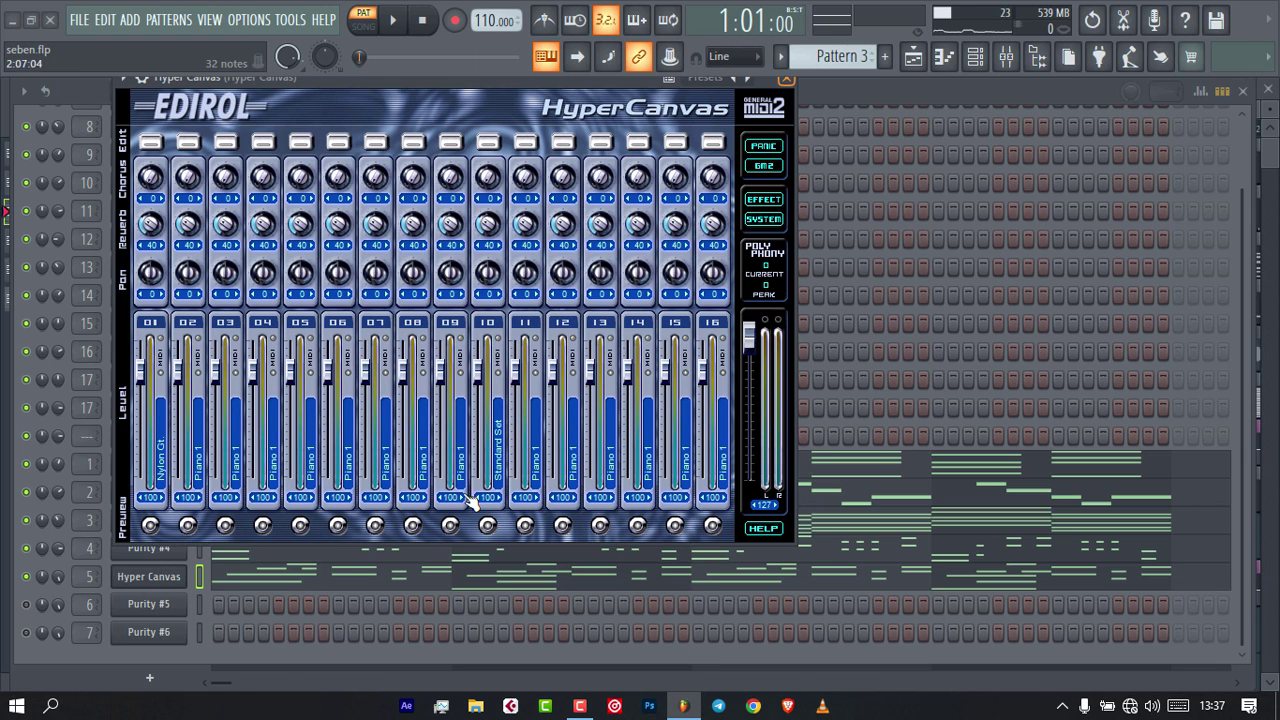
key("Escape")
Mute Purity through Purity #4 and play Pattern 3's Hyper Canvas part alone while following its notes in the piano roll.
left_click(294, 583)
scroll(374, 473, "down", 3)
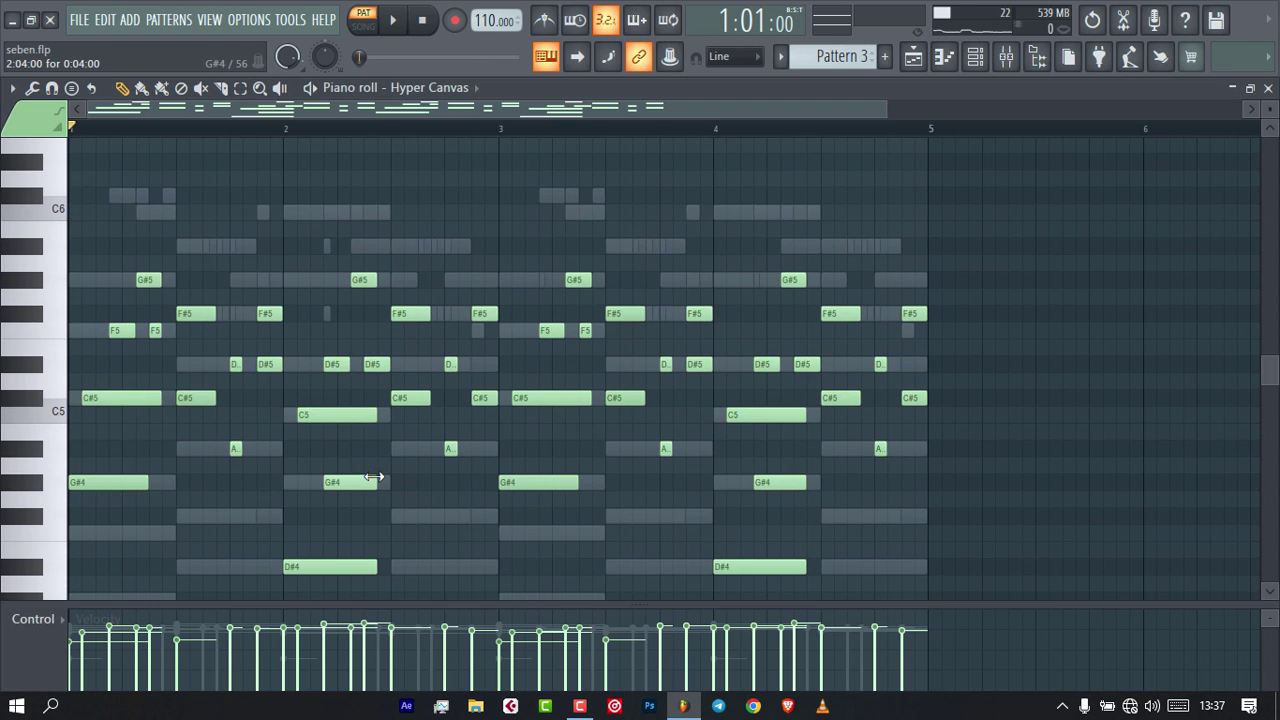
left_click(975, 56)
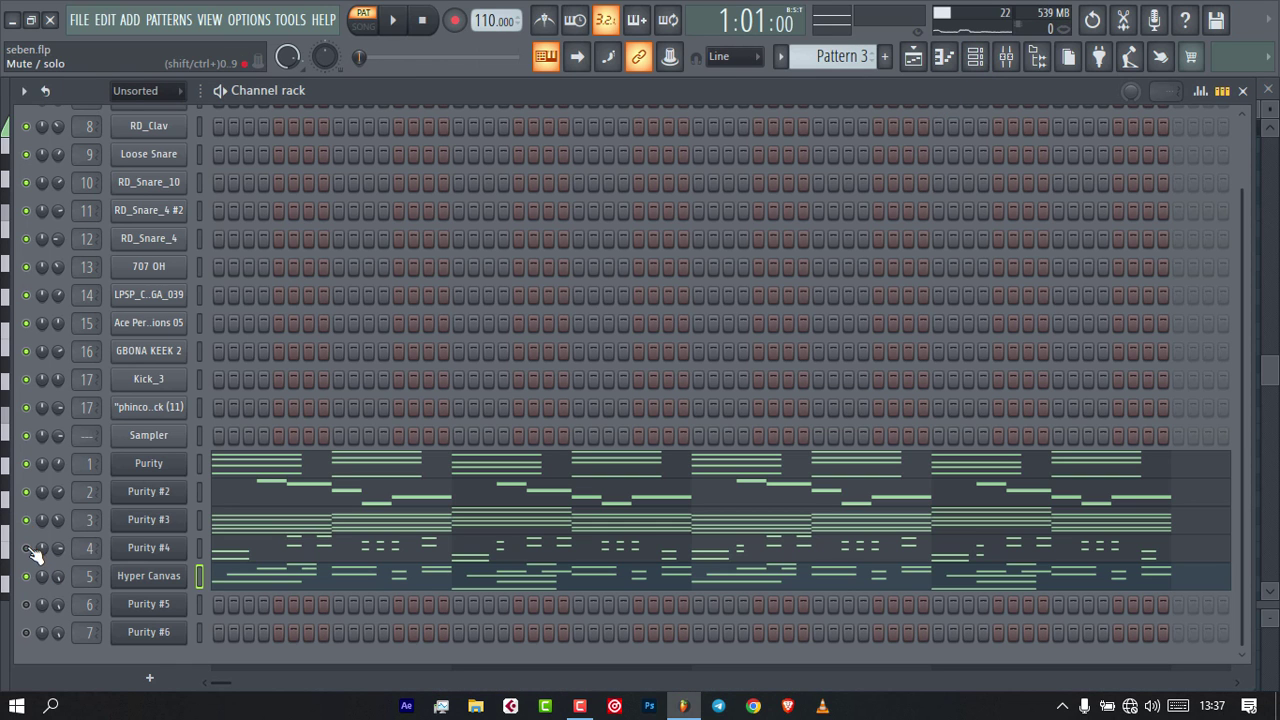
left_click(26, 464)
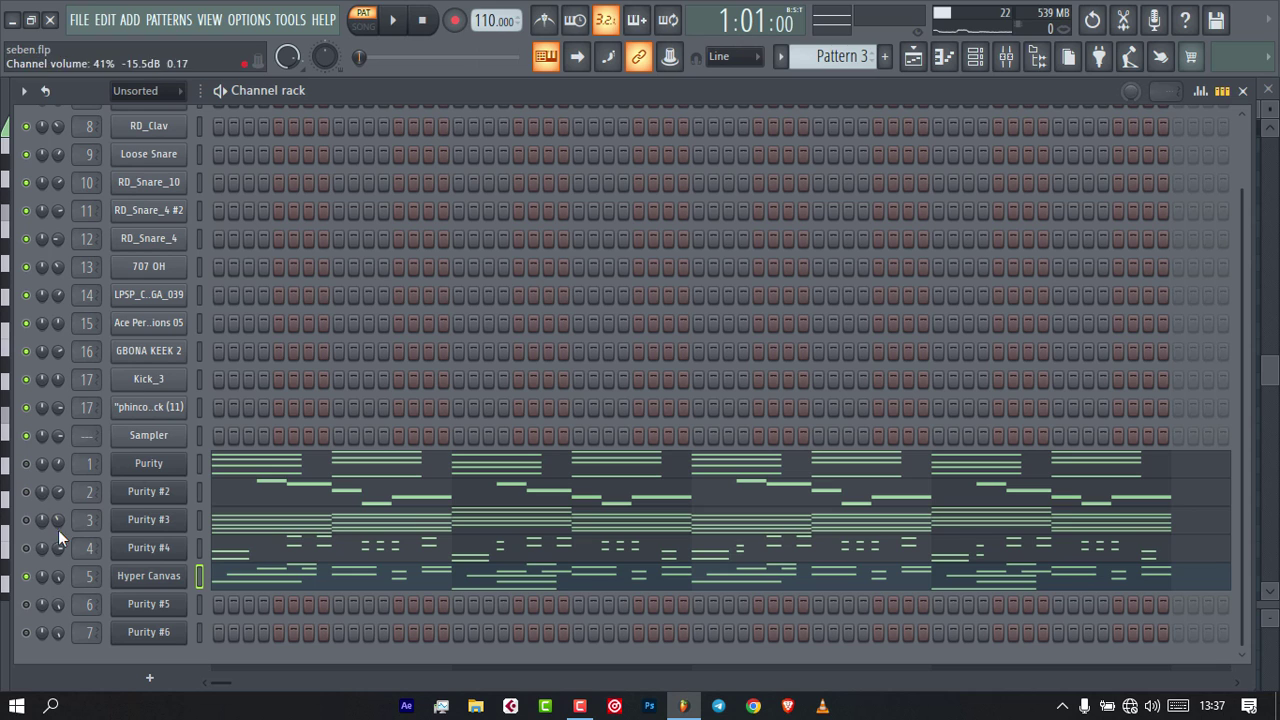
left_click(340, 586)
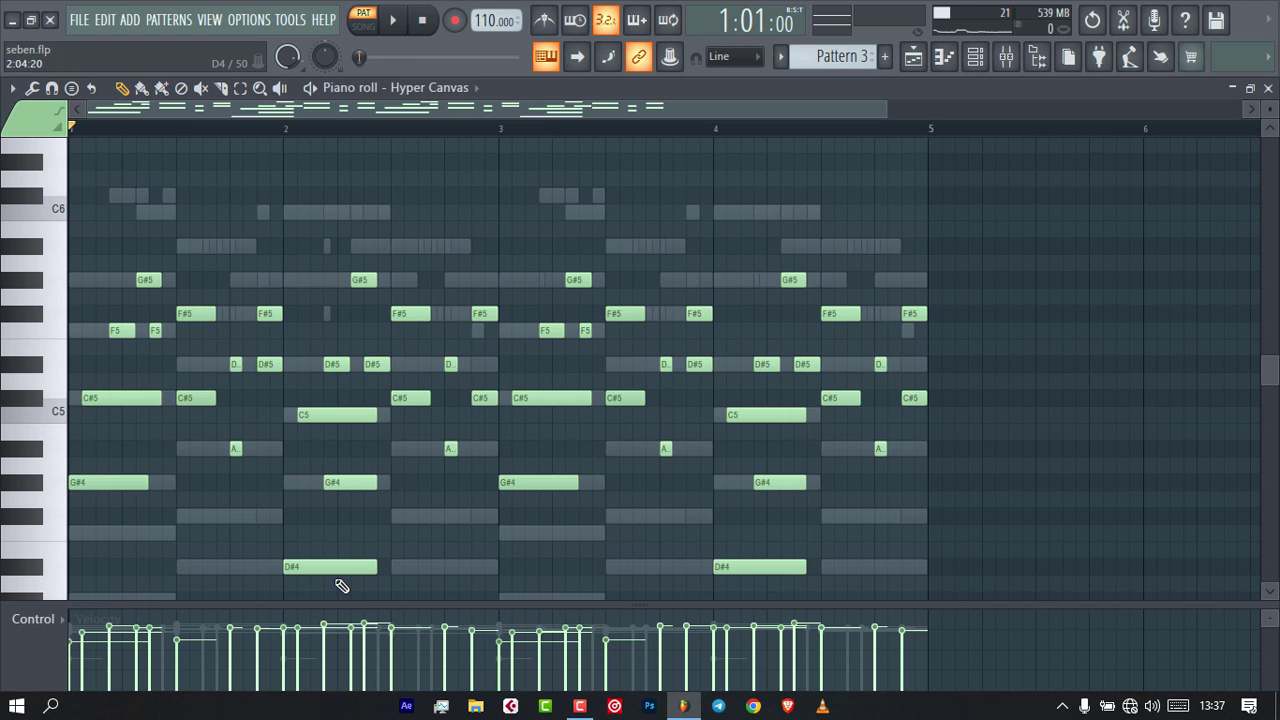
key("space")
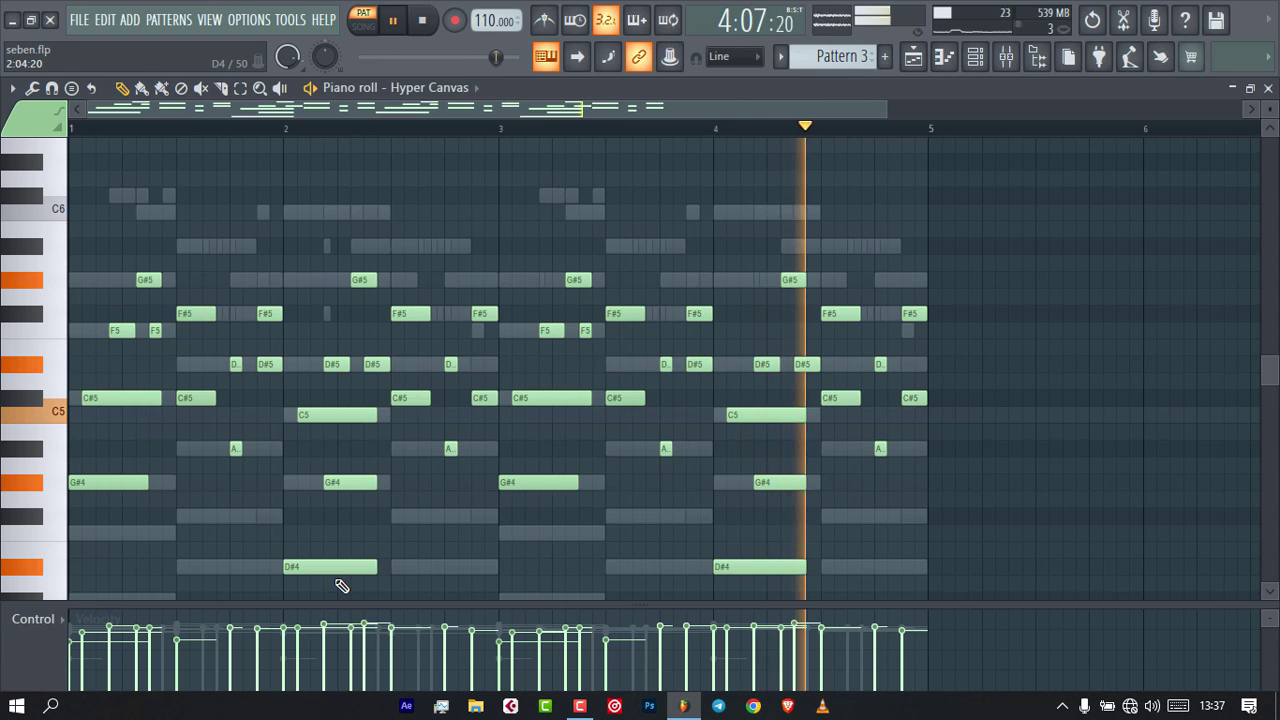
key("space")
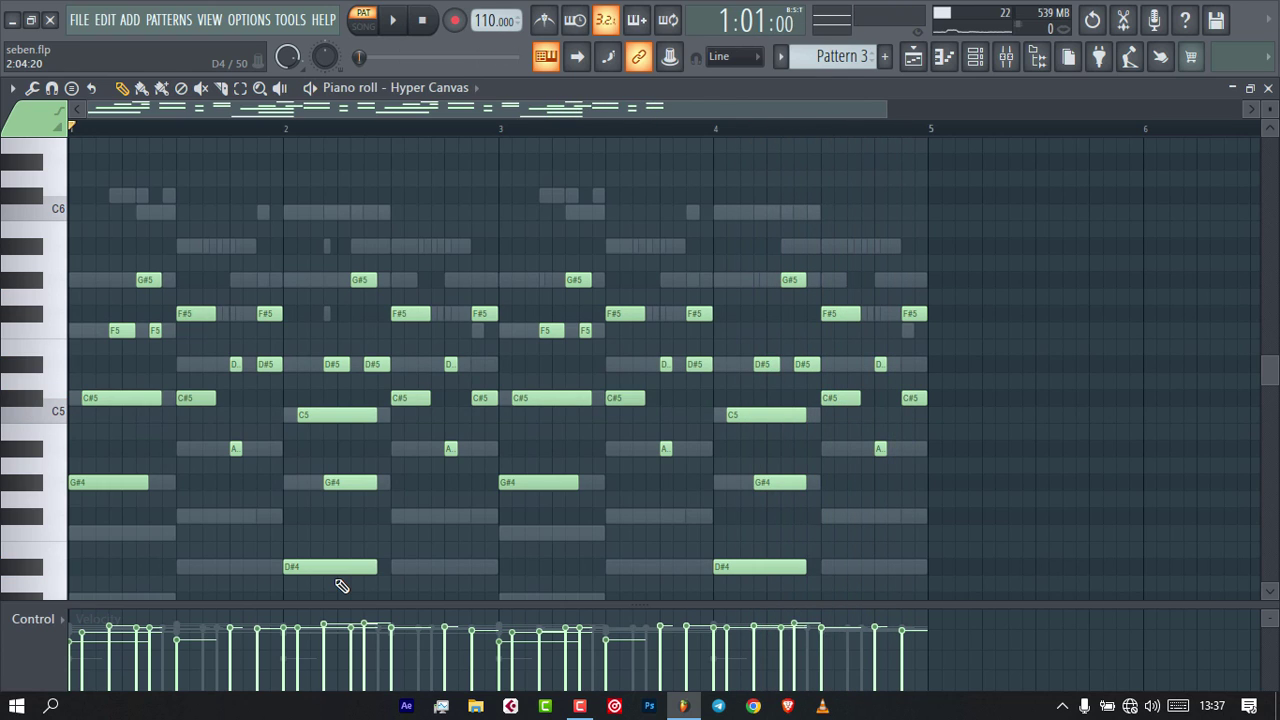
Compare the Hyper Canvas mixer track with Fruity Chorus bypassed and re-enabled by playing Pattern 3 each way.
left_click(1006, 56)
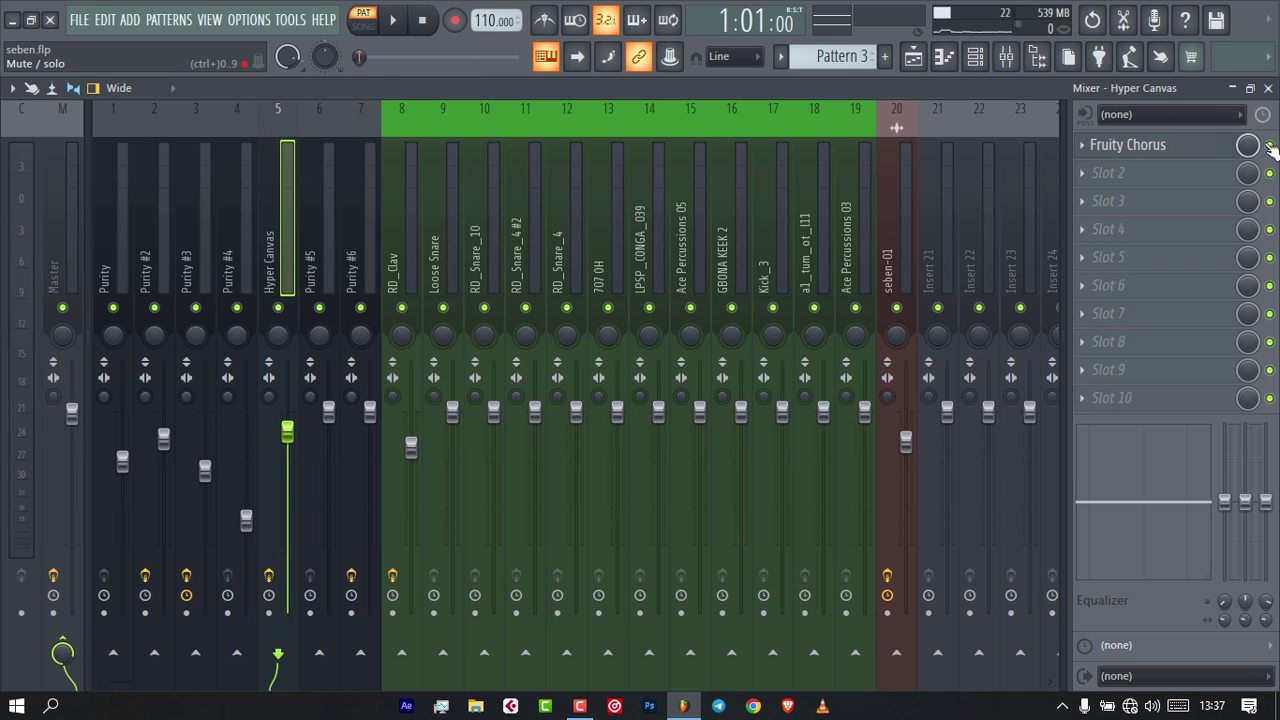
left_click(1270, 147)
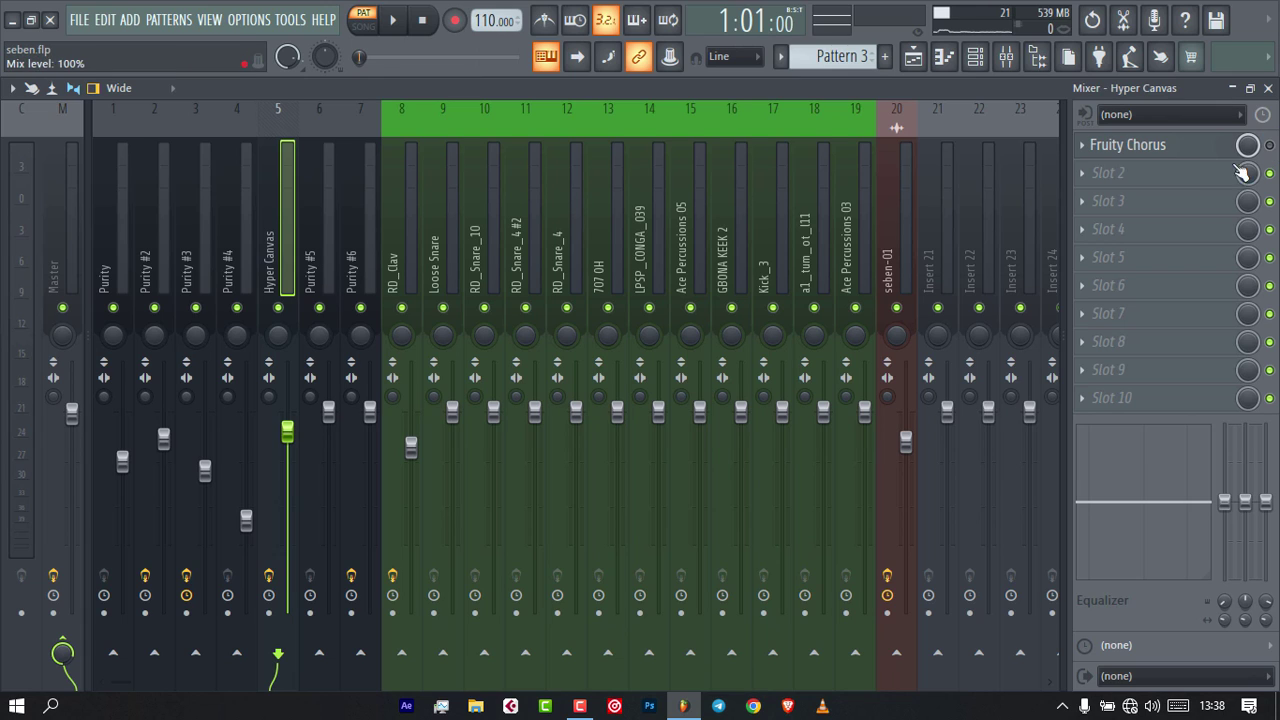
key("space")
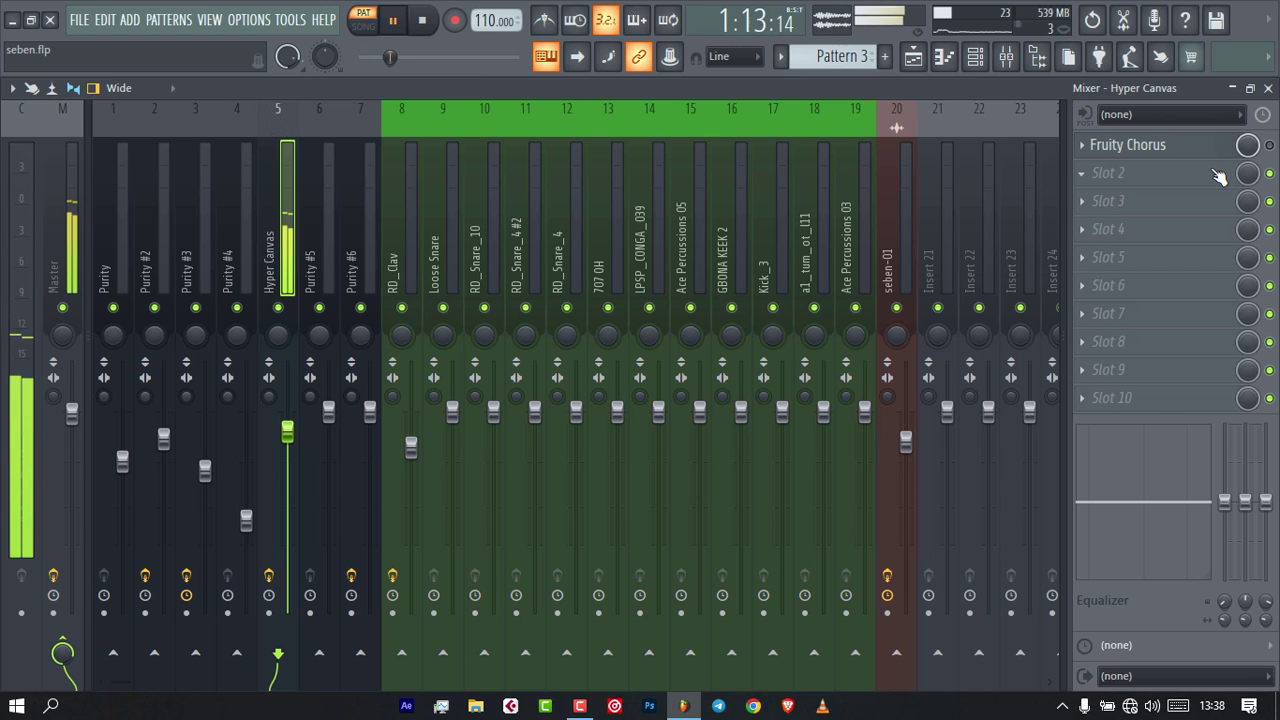
key("space")
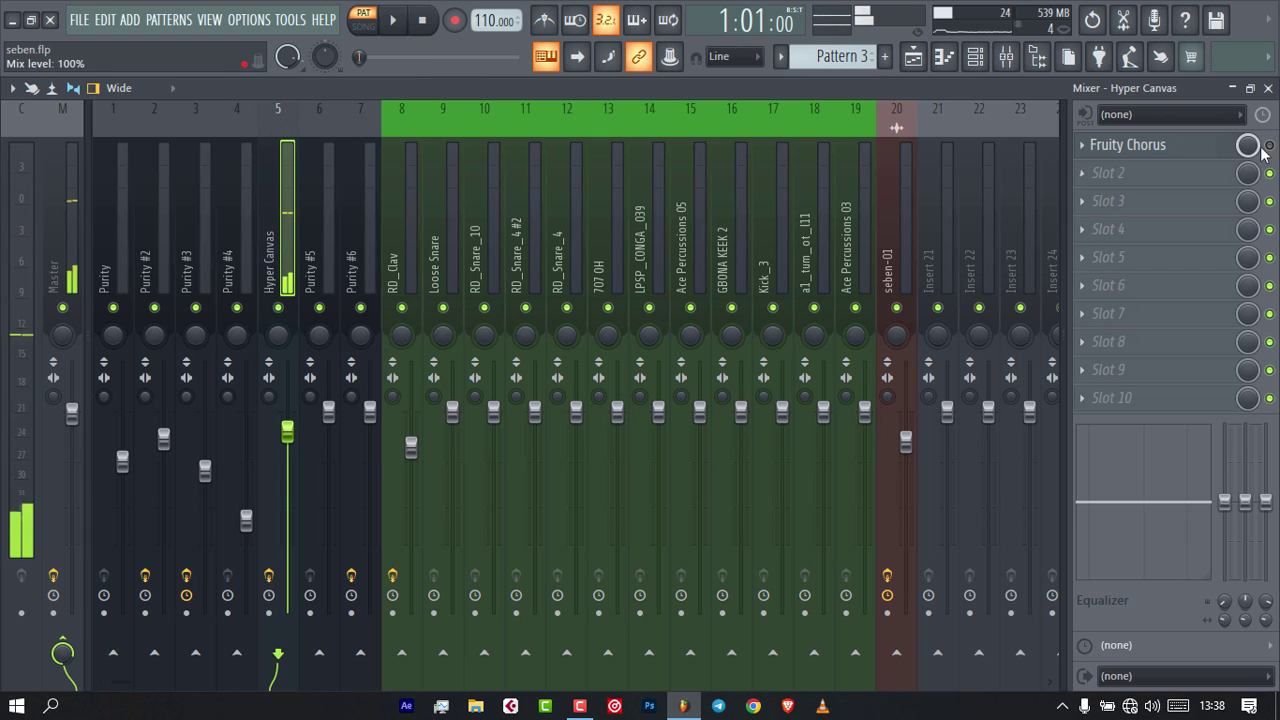
left_click(1270, 147)
key("space")
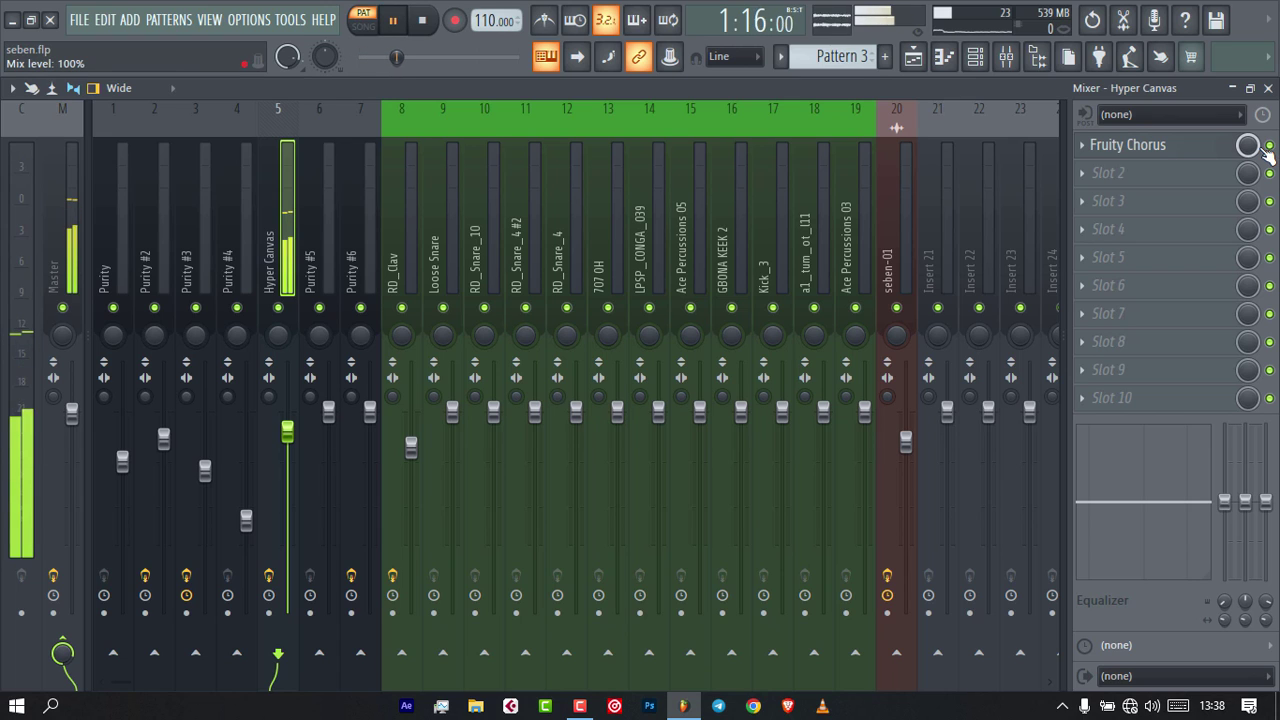
key("space")
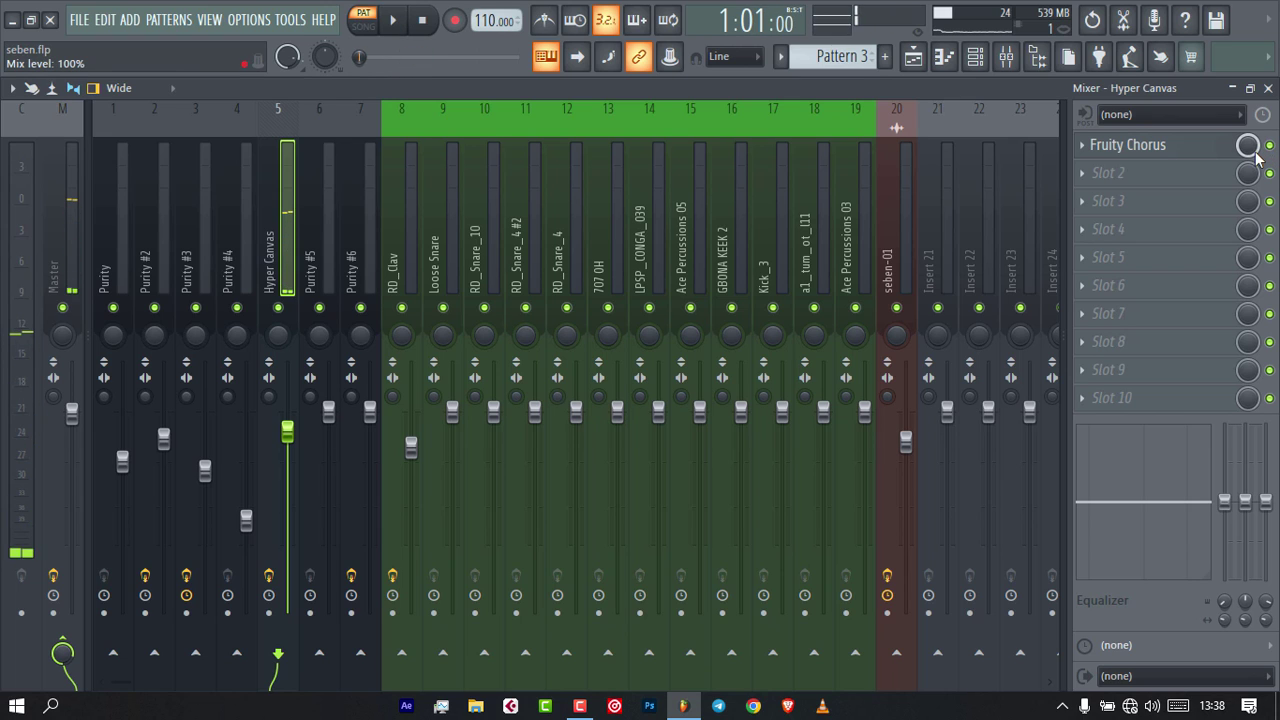
Add Fruity Reeverb 2 to effect slot 2 of the Hyper Canvas mixer track and audition it during playback.
left_click(1211, 175)
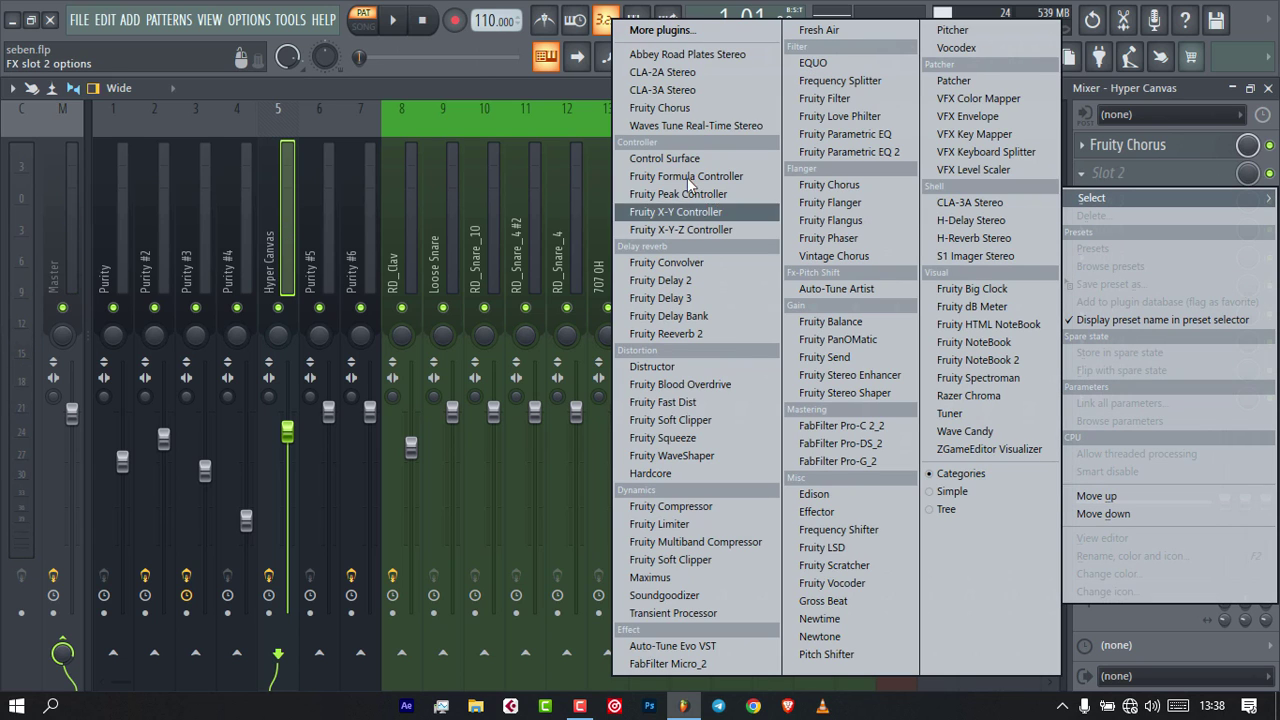
left_click(690, 334)
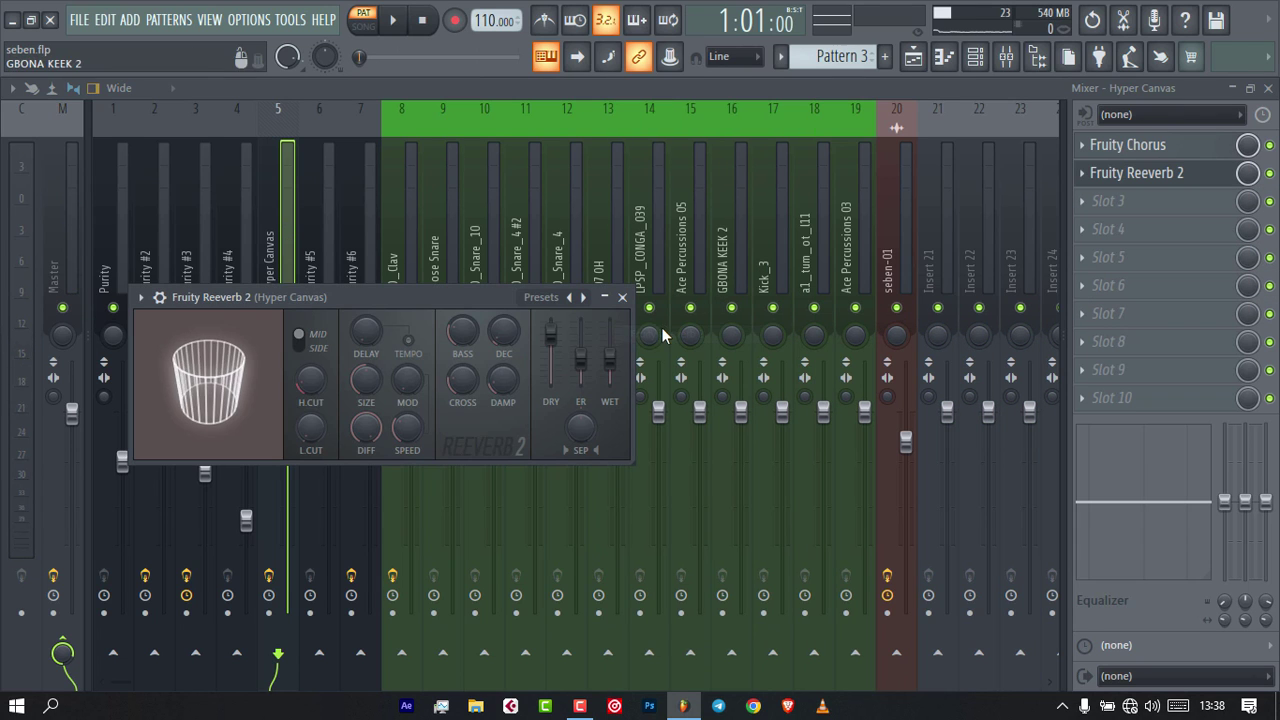
key("space")
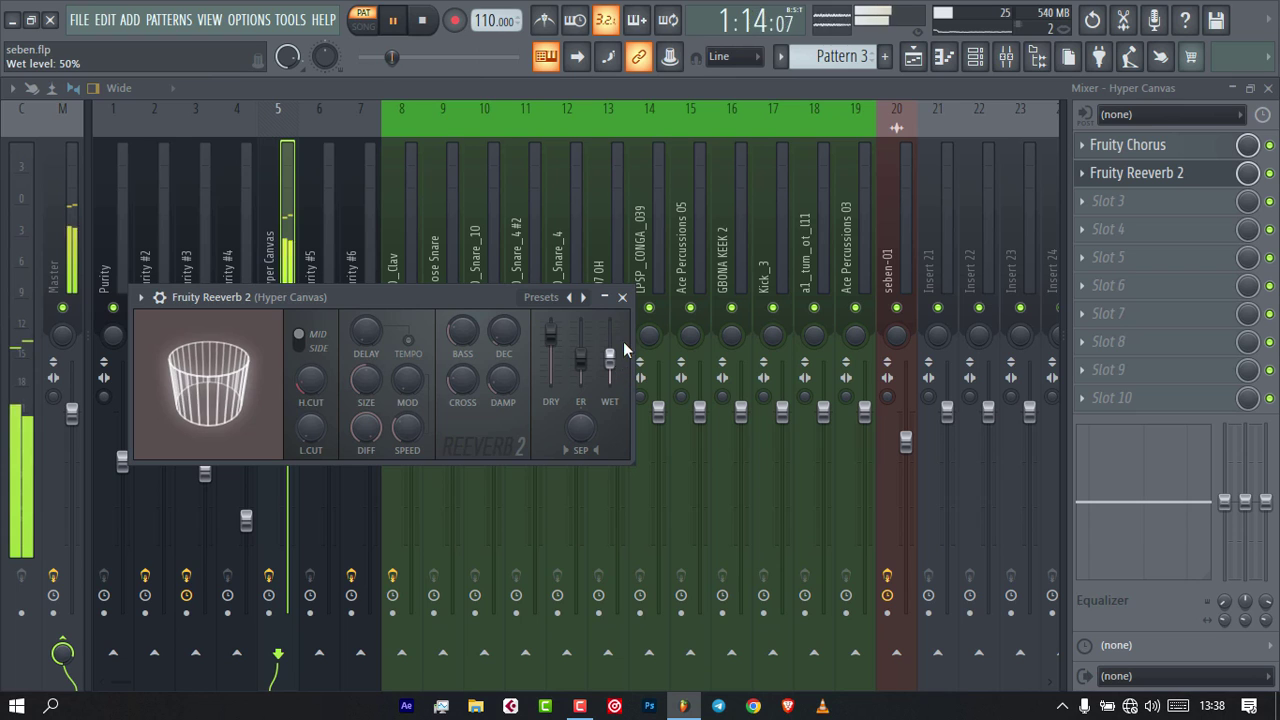
left_click(622, 297)
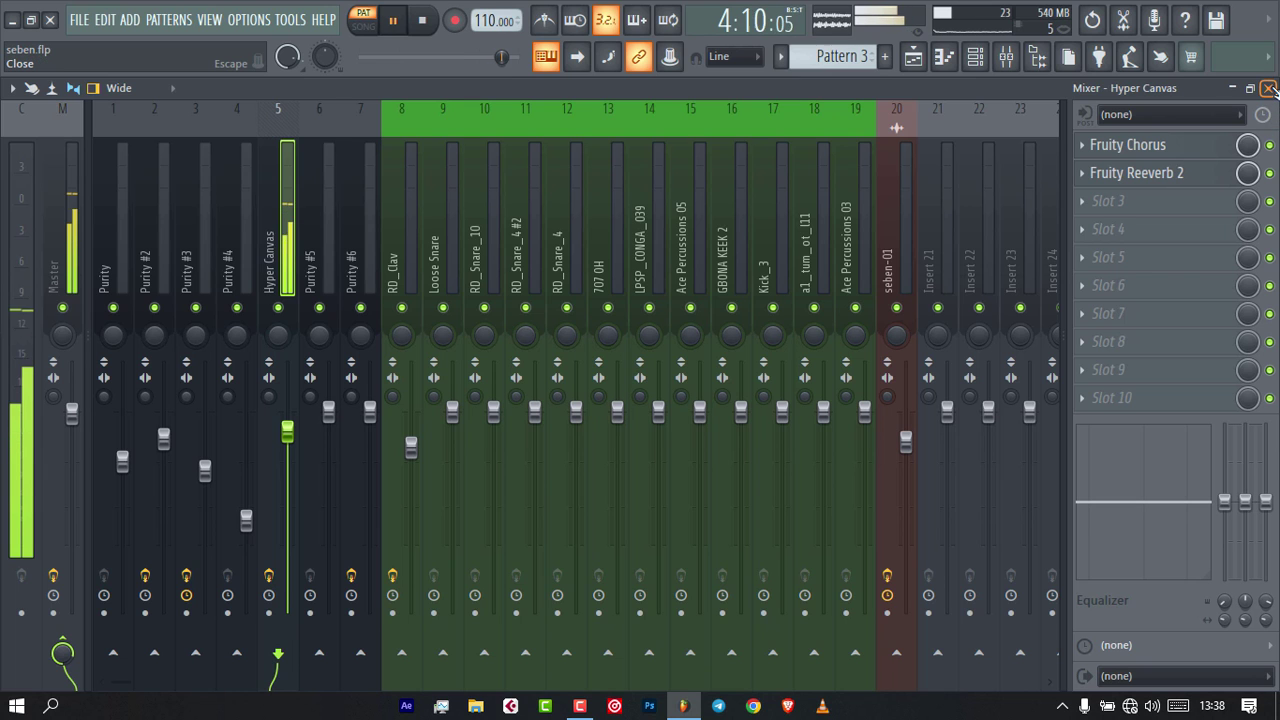
Listen to the reverb-treated Hyper Canvas part in Pattern 3 while following its notes in the piano roll.
left_click(1268, 88)
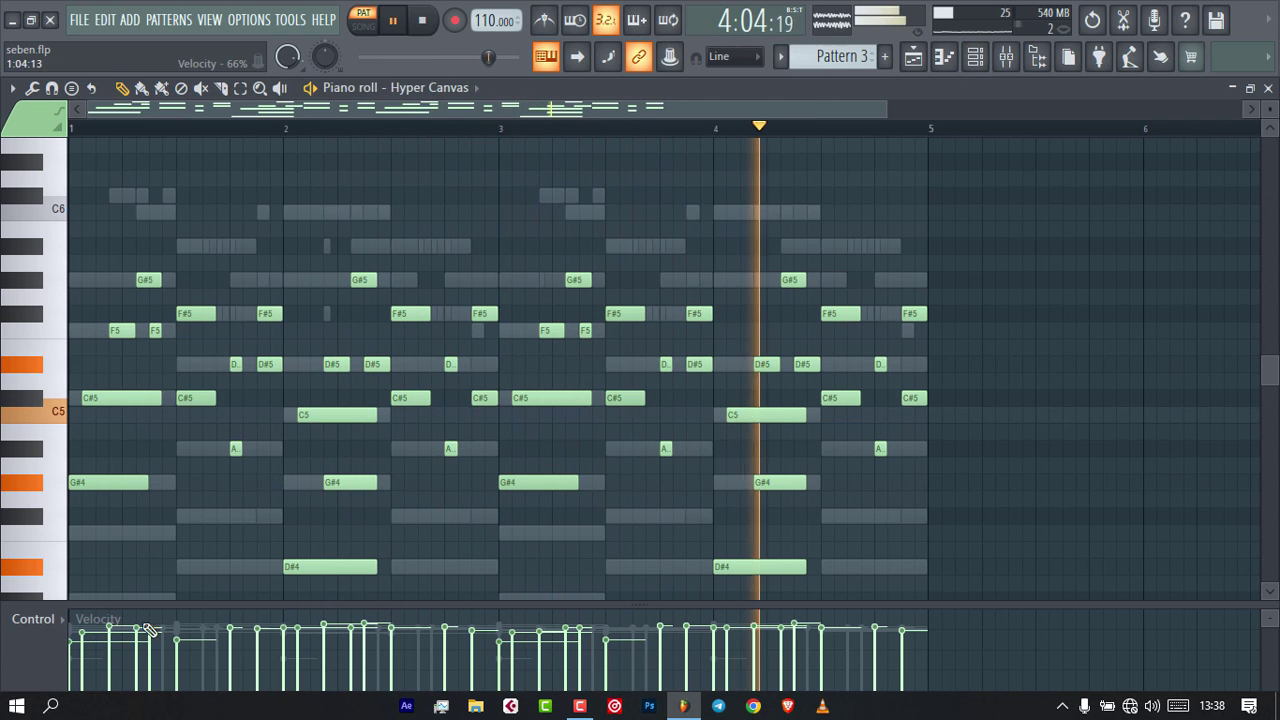
key("space")
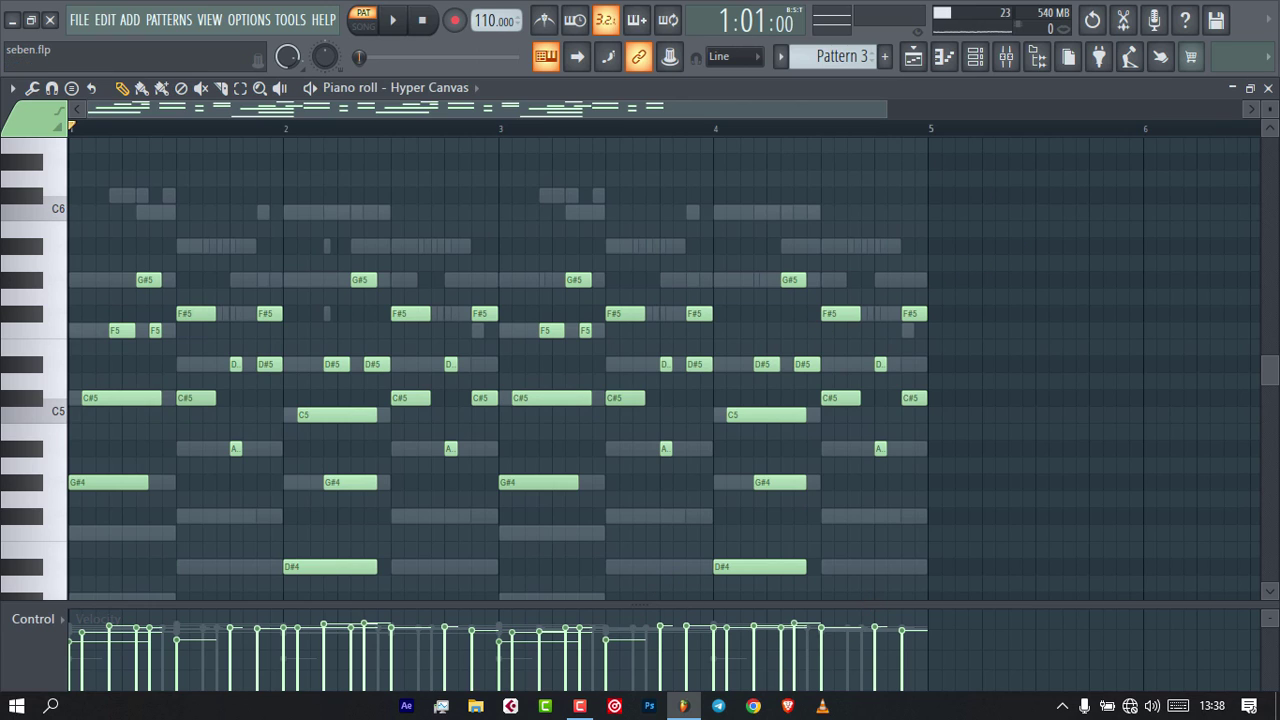
key("space")
key("space")
Unmute Purity, Purity #2, Purity #3 and Purity #4 and play Pattern 3 together with Hyper Canvas.
left_click(1268, 88)
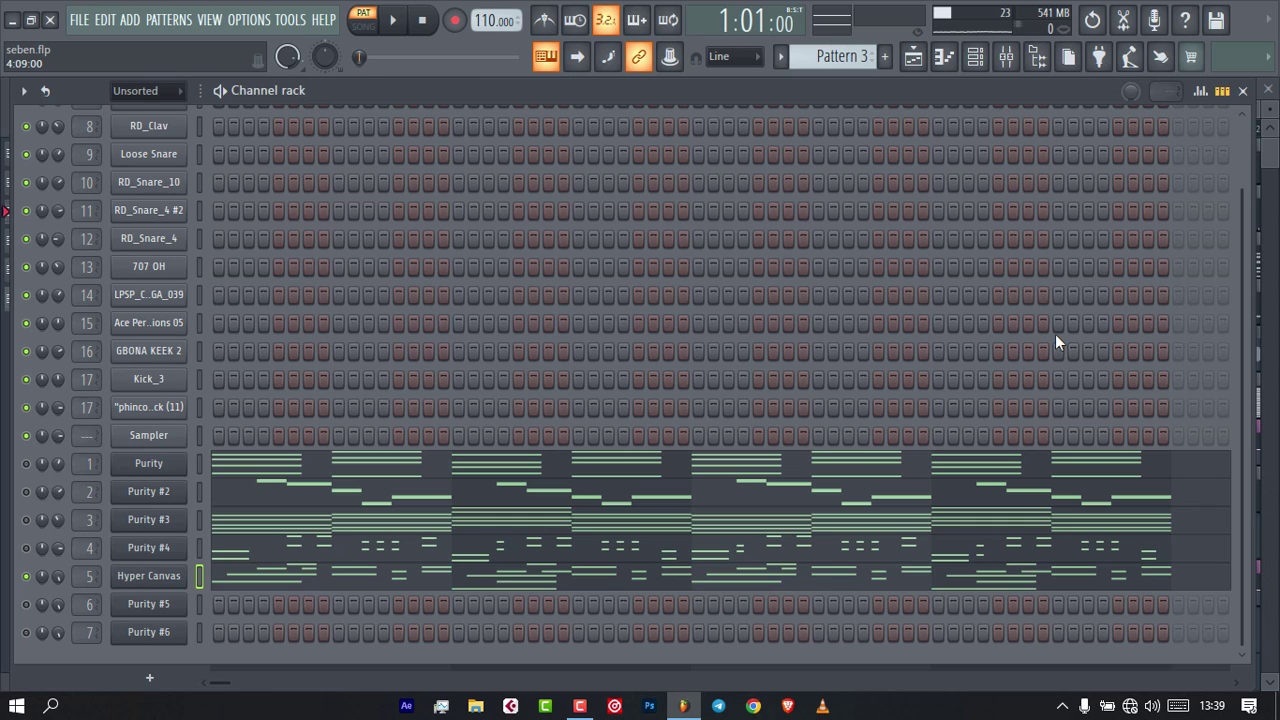
left_click(25, 465)
left_click(27, 492)
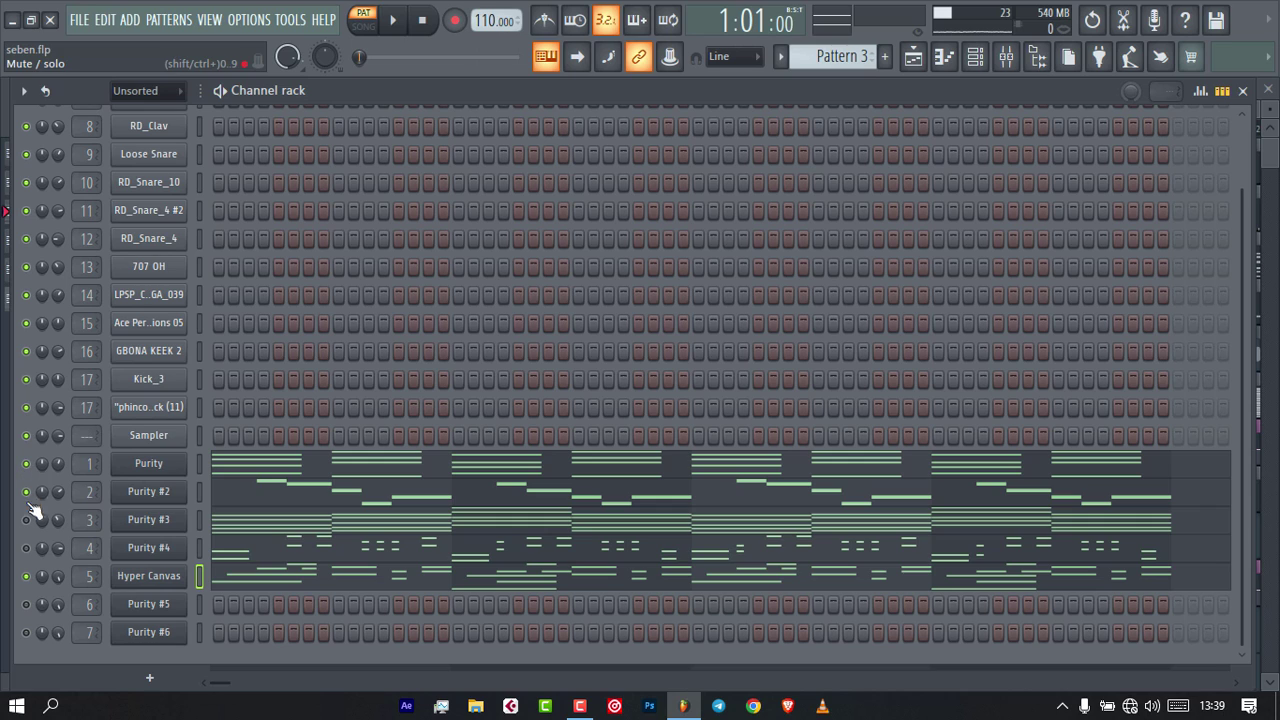
left_click(28, 519)
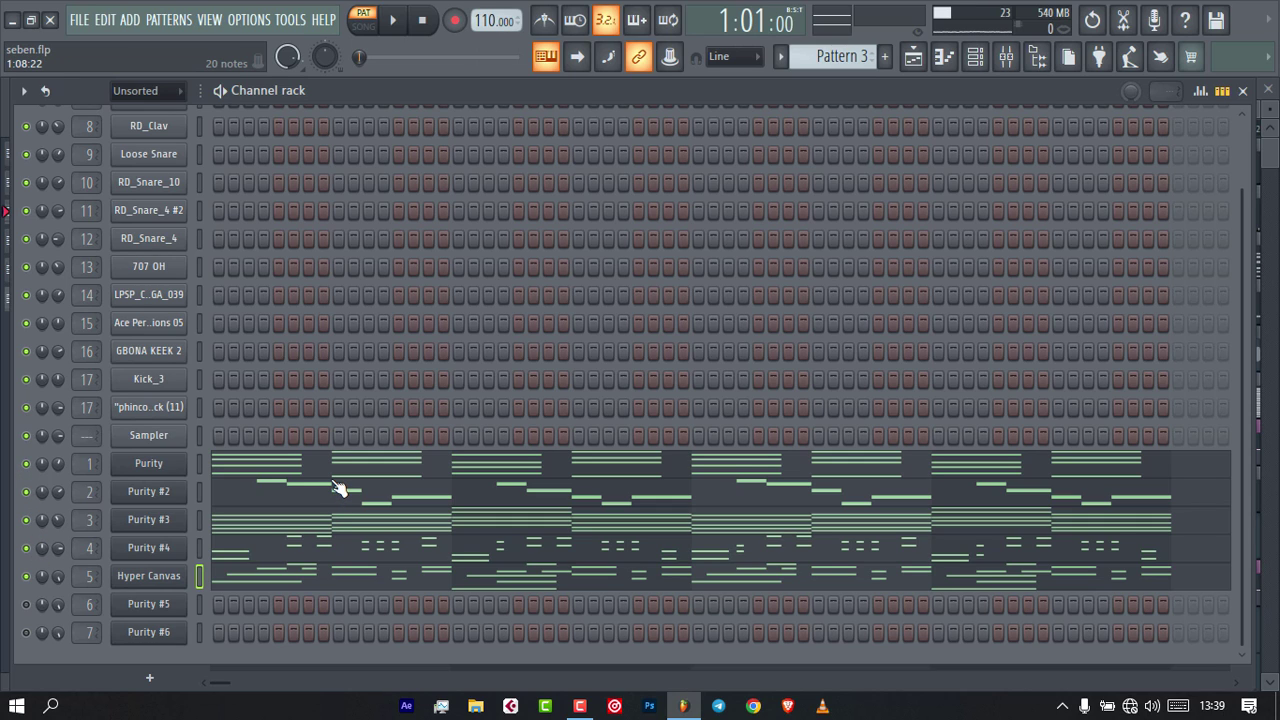
key("space")
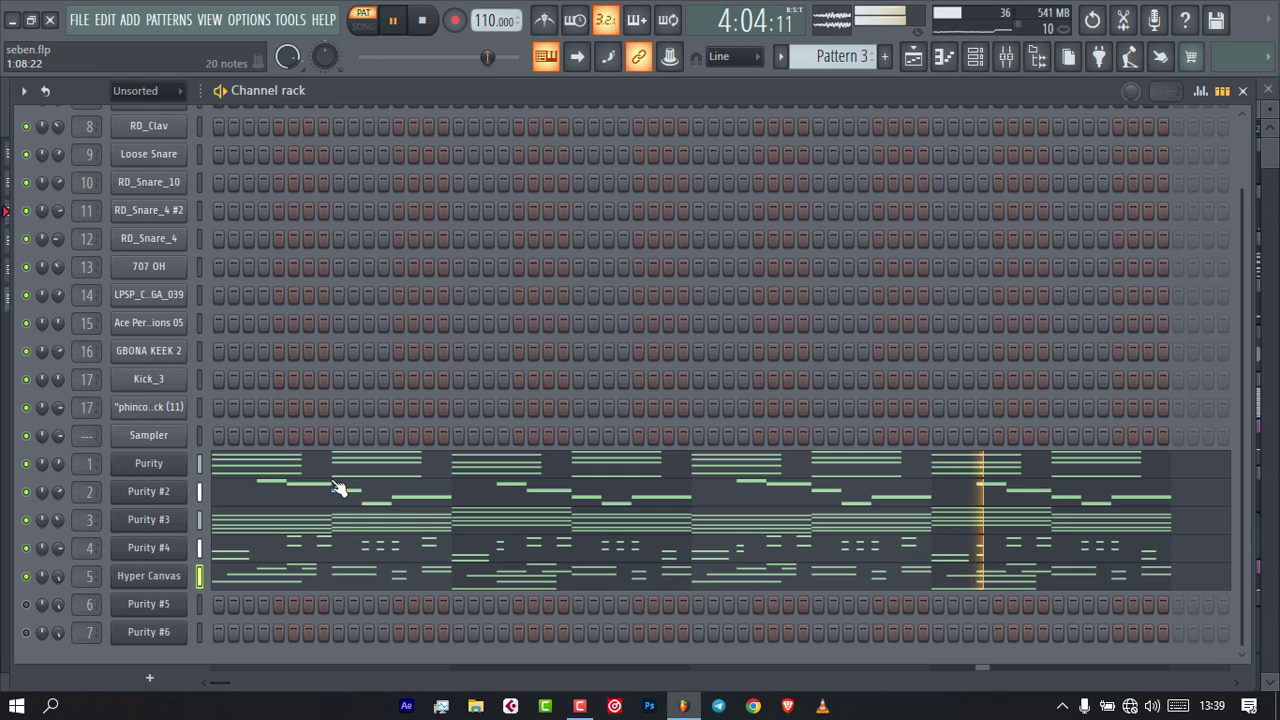
key("space")
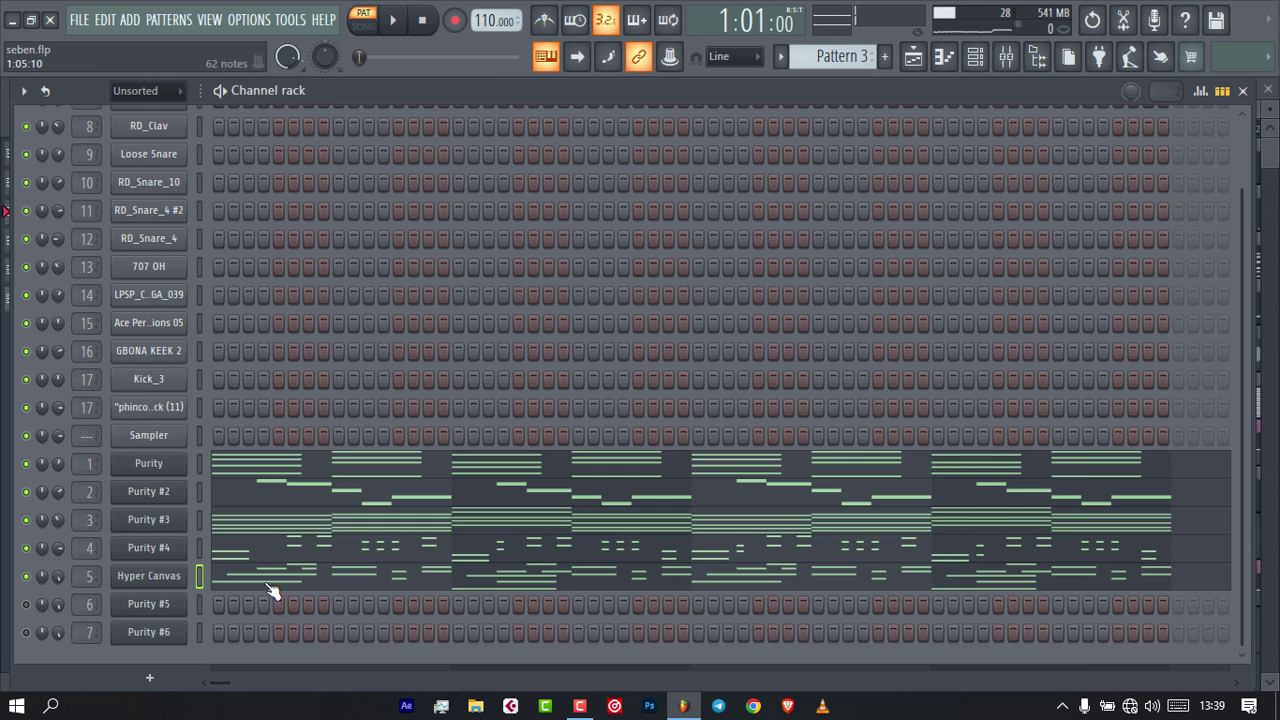
Show the playlist arrangement and switch playback from pattern mode to song mode.
left_click(579, 705)
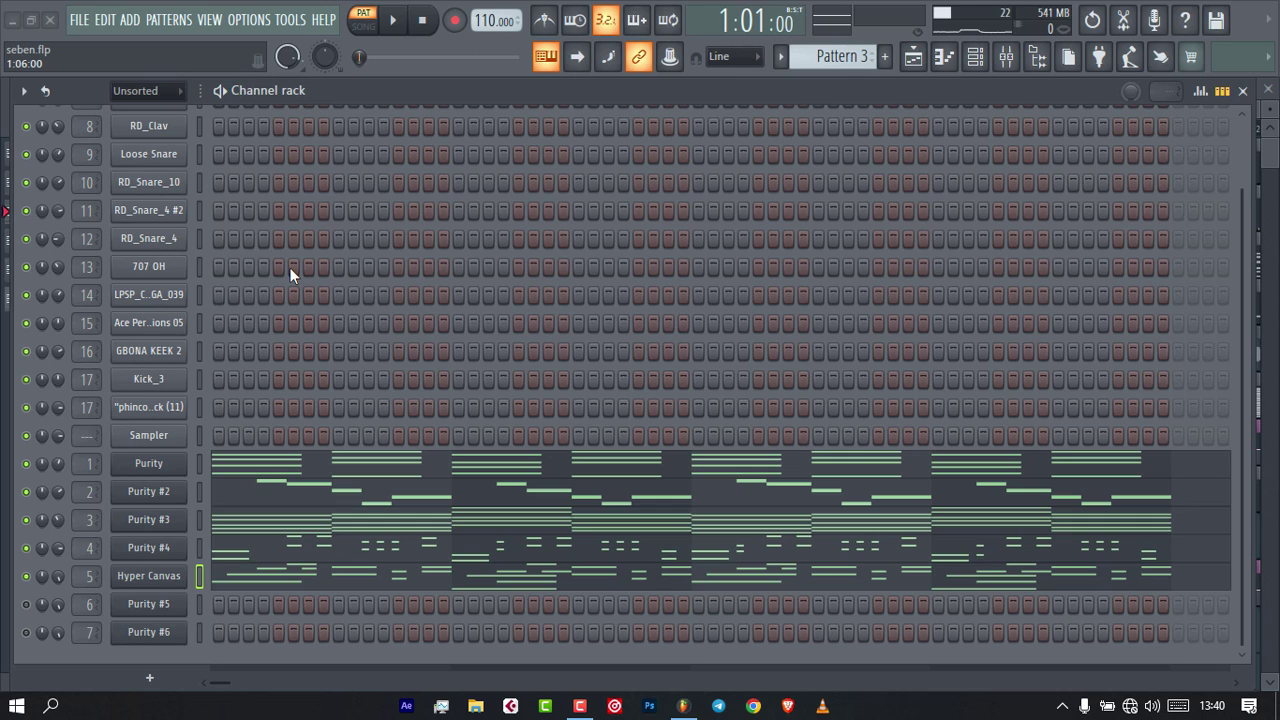
left_click(913, 57)
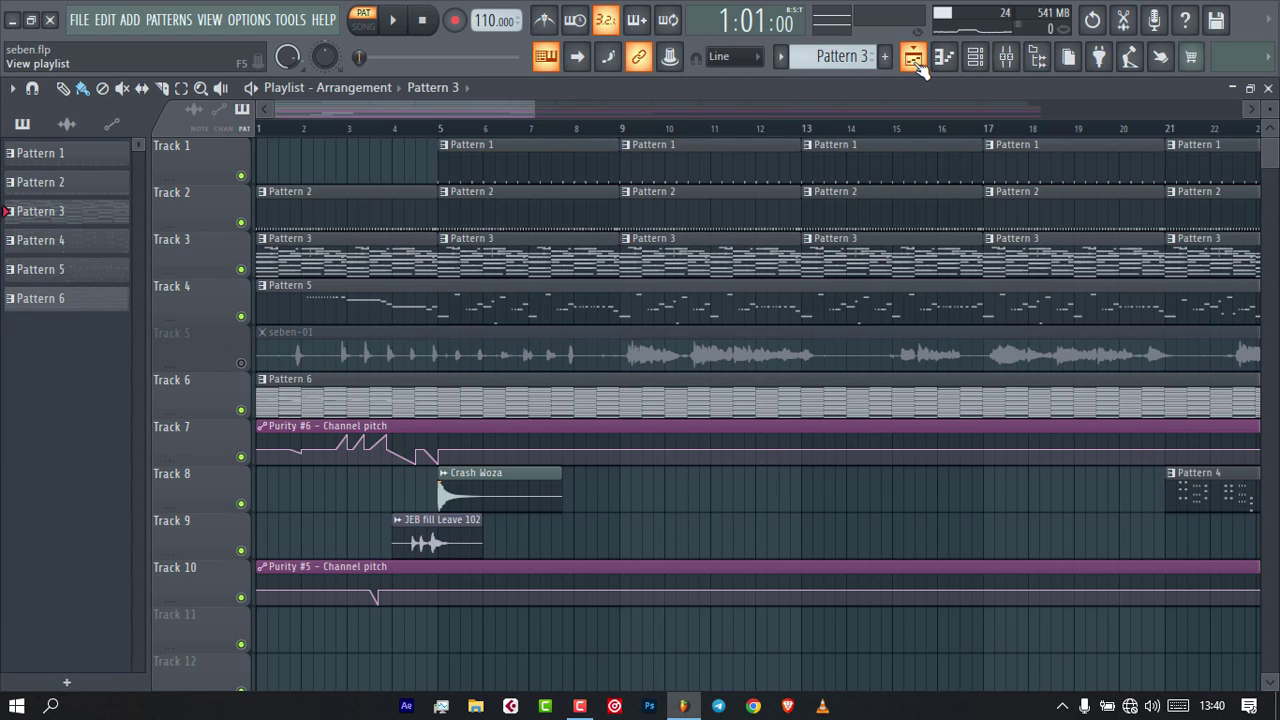
left_click(363, 26)
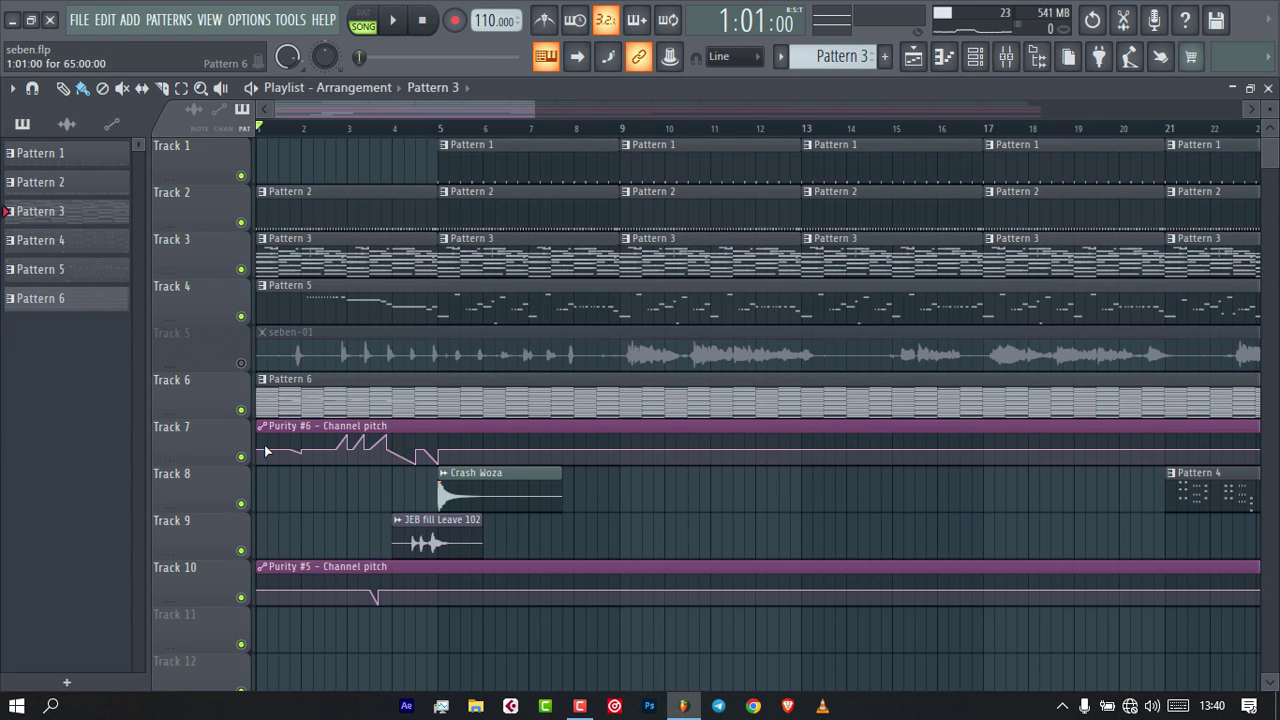
Mute playlist Tracks 6, 7, 10 and 4, covering Pattern 6, both Purity channel pitch automations and Pattern 5.
left_click(240, 410)
left_click(240, 457)
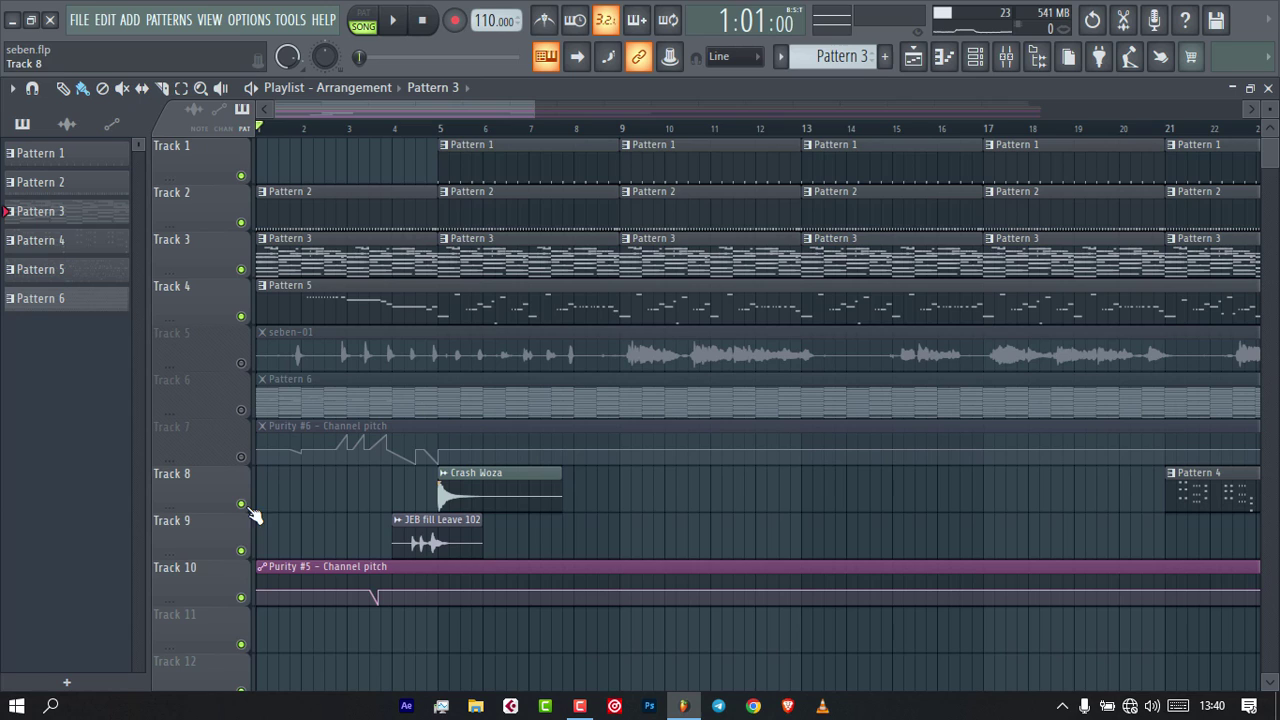
left_click(240, 598)
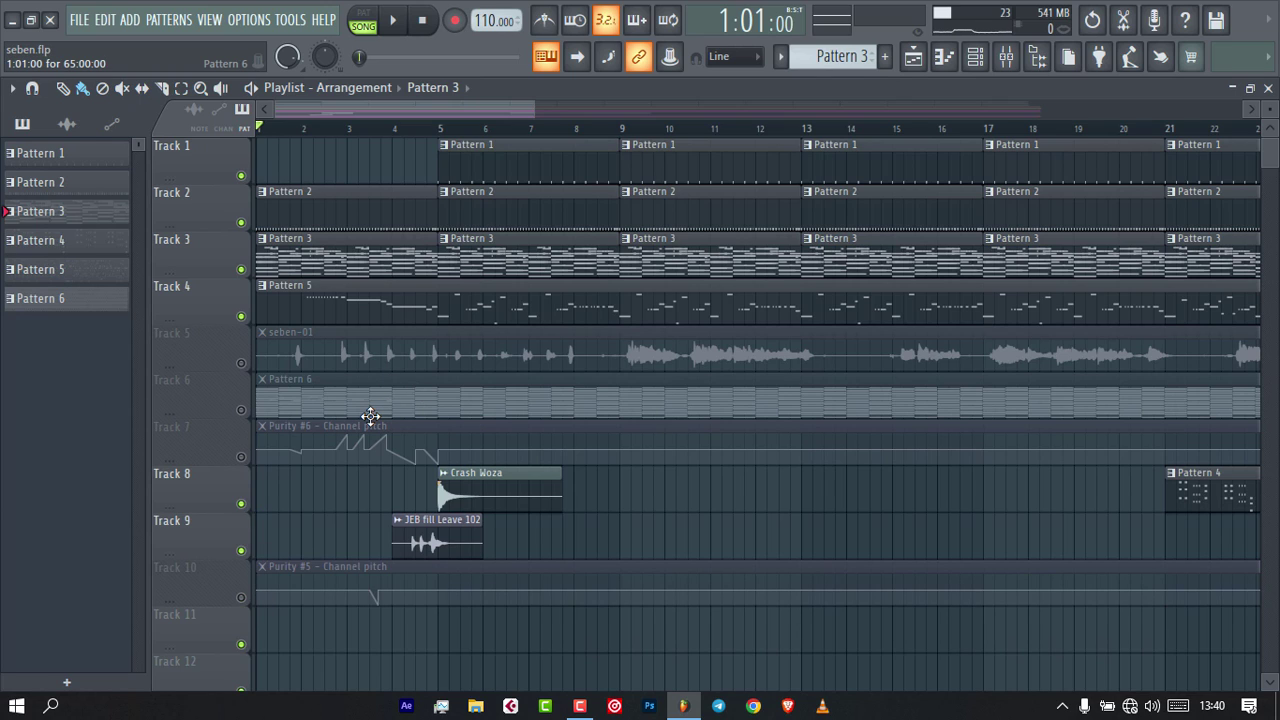
left_click(240, 316)
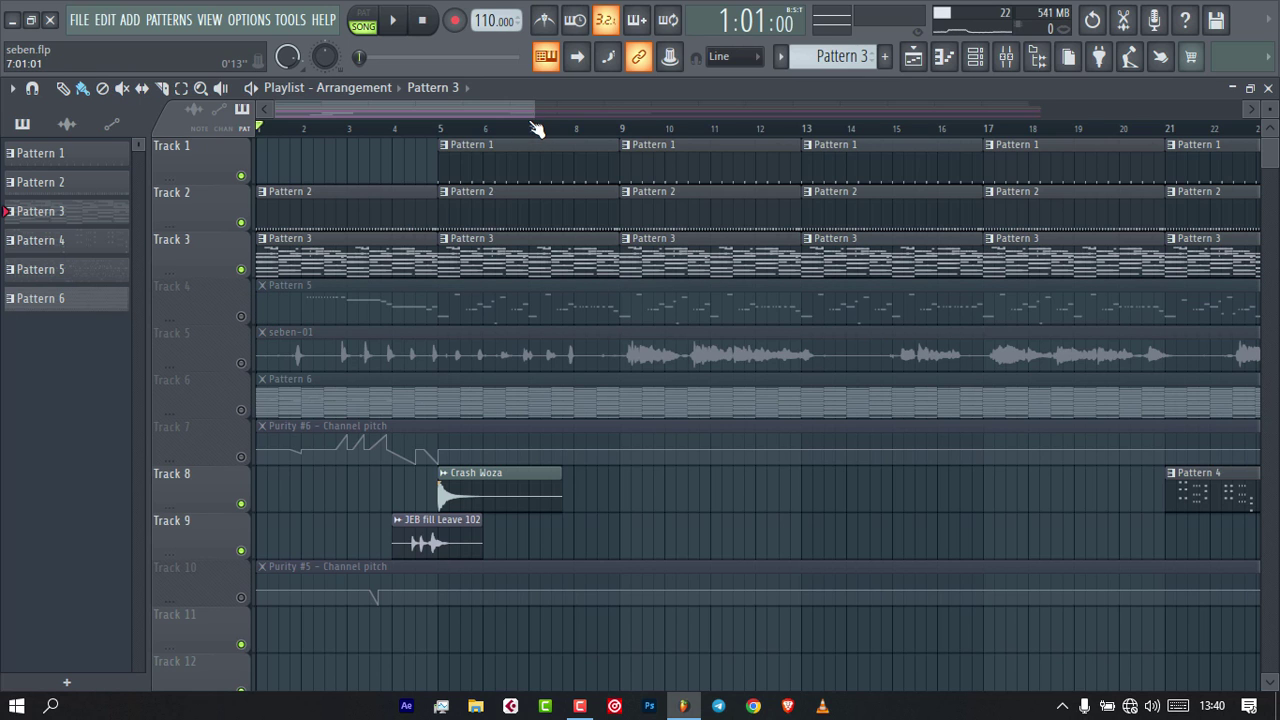
Fit the whole arrangement in the playlist and play the unmuted tracks from bar 1 to about bar 9.
left_click_drag(532, 117, 1080, 115)
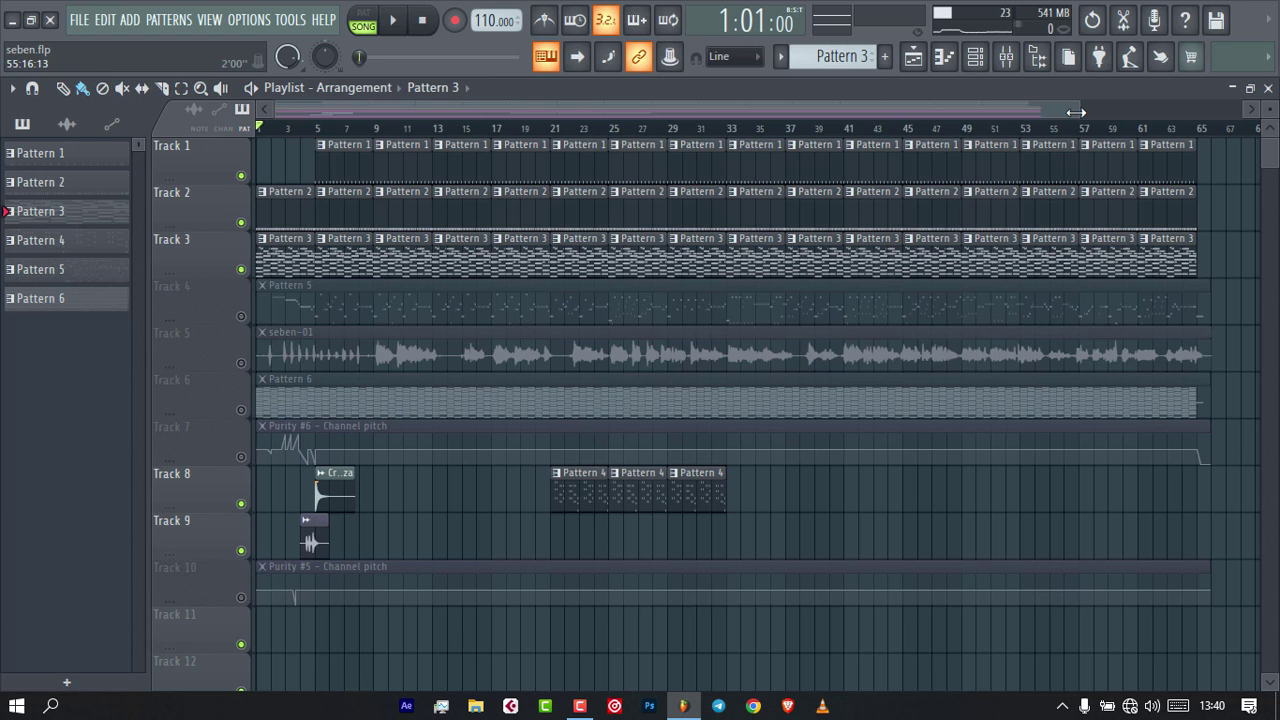
left_click_drag(1076, 113, 1050, 133)
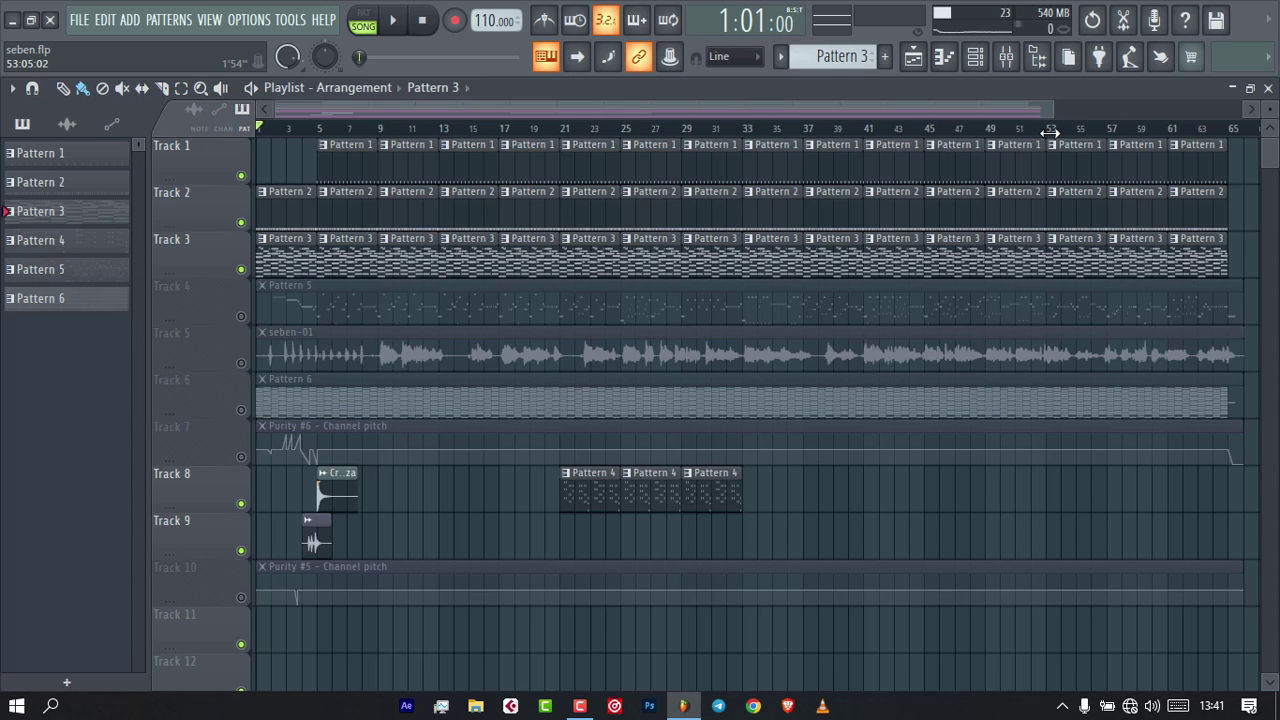
left_click(380, 130)
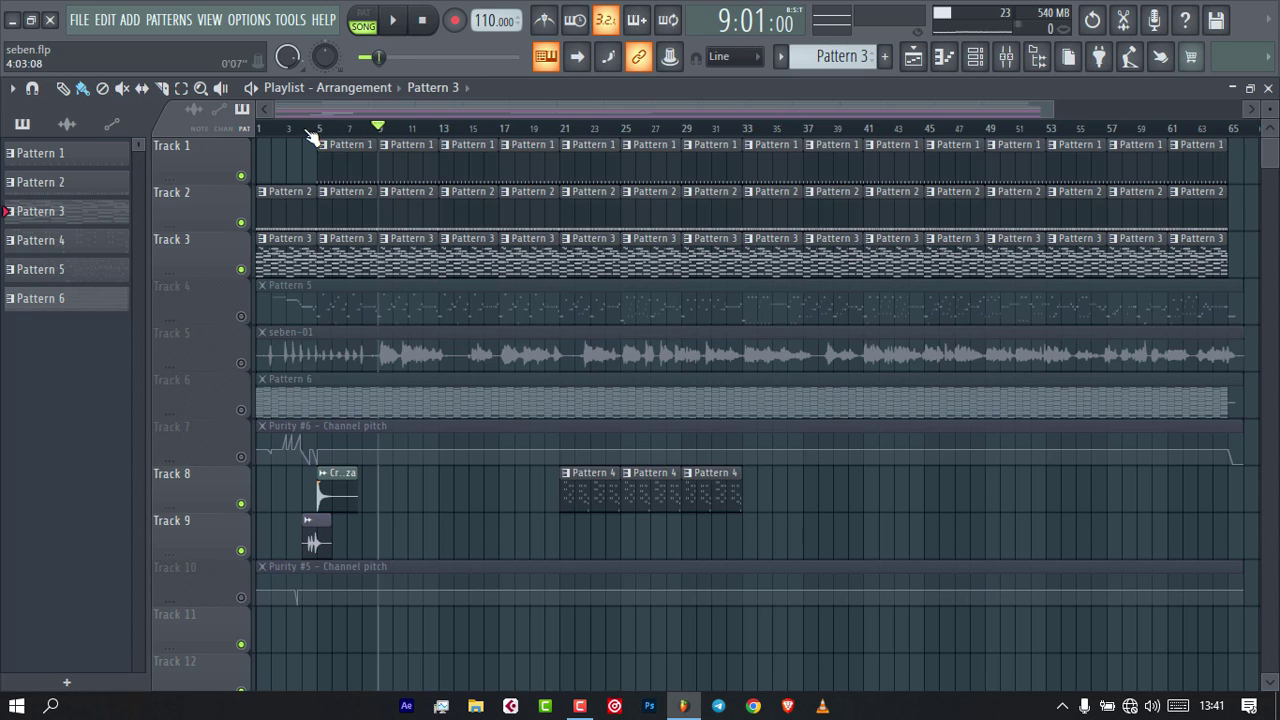
left_click_drag(304, 131, 8, 219)
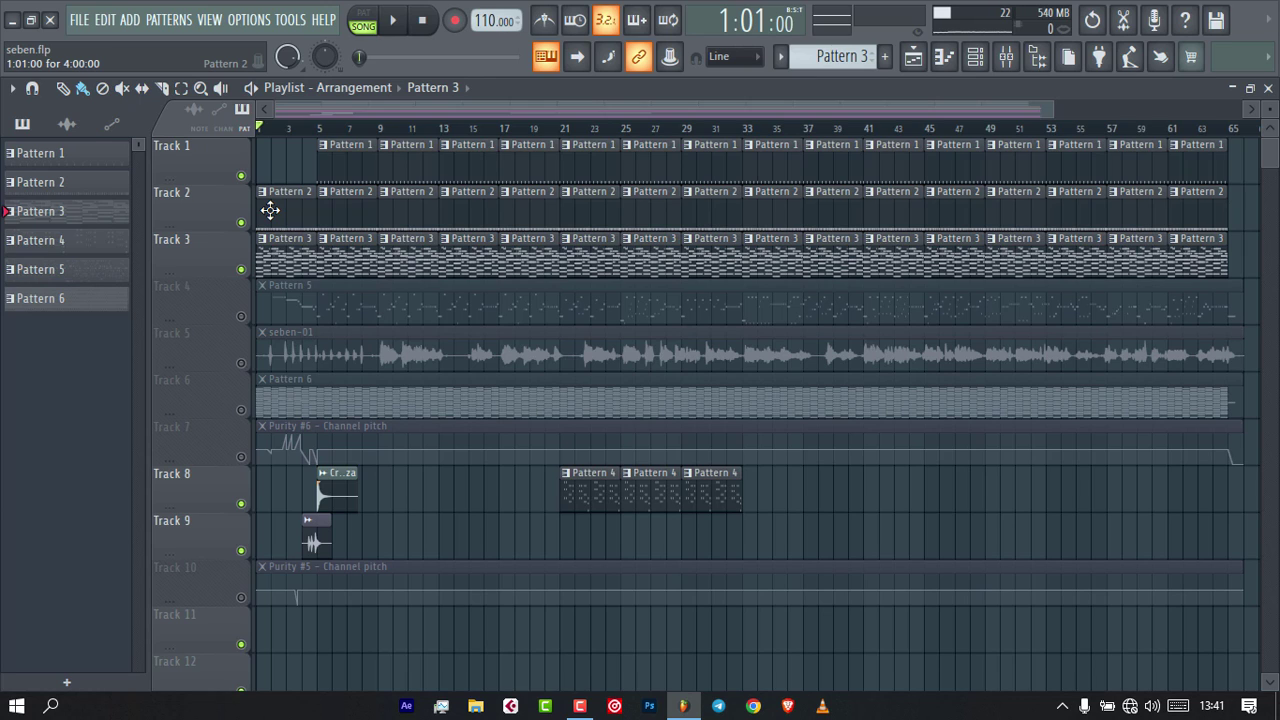
key("space")
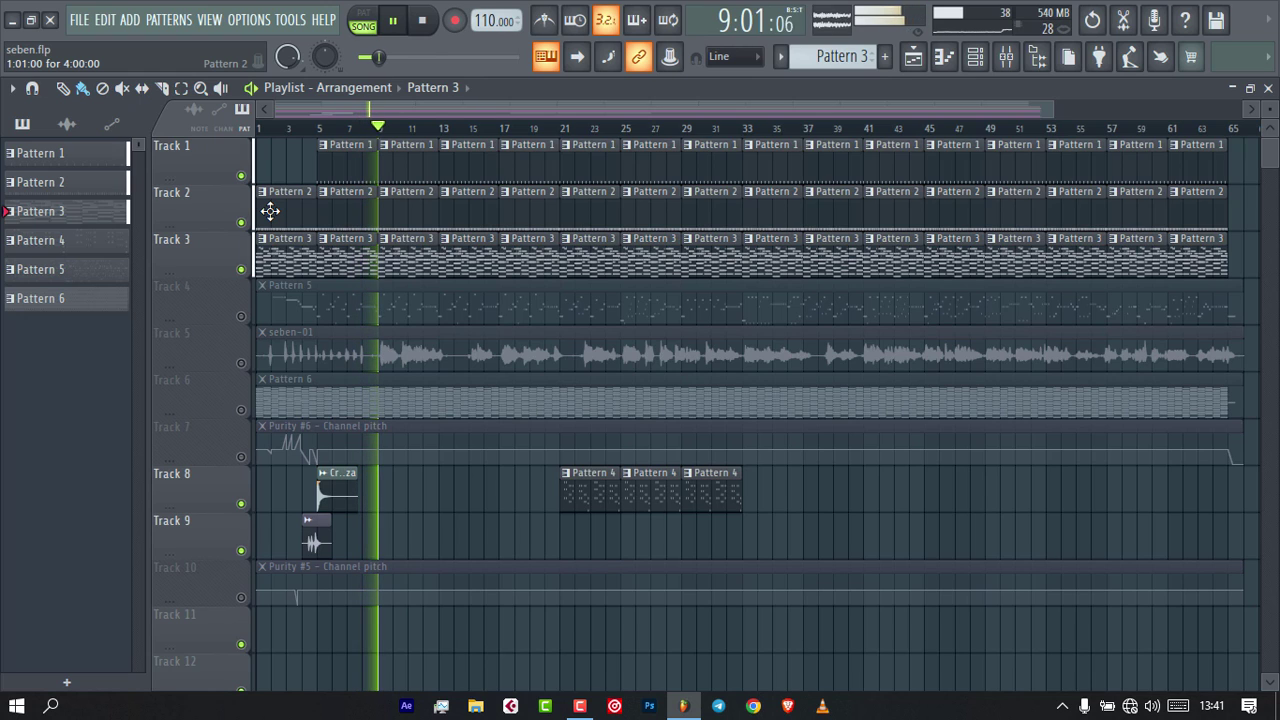
key("space")
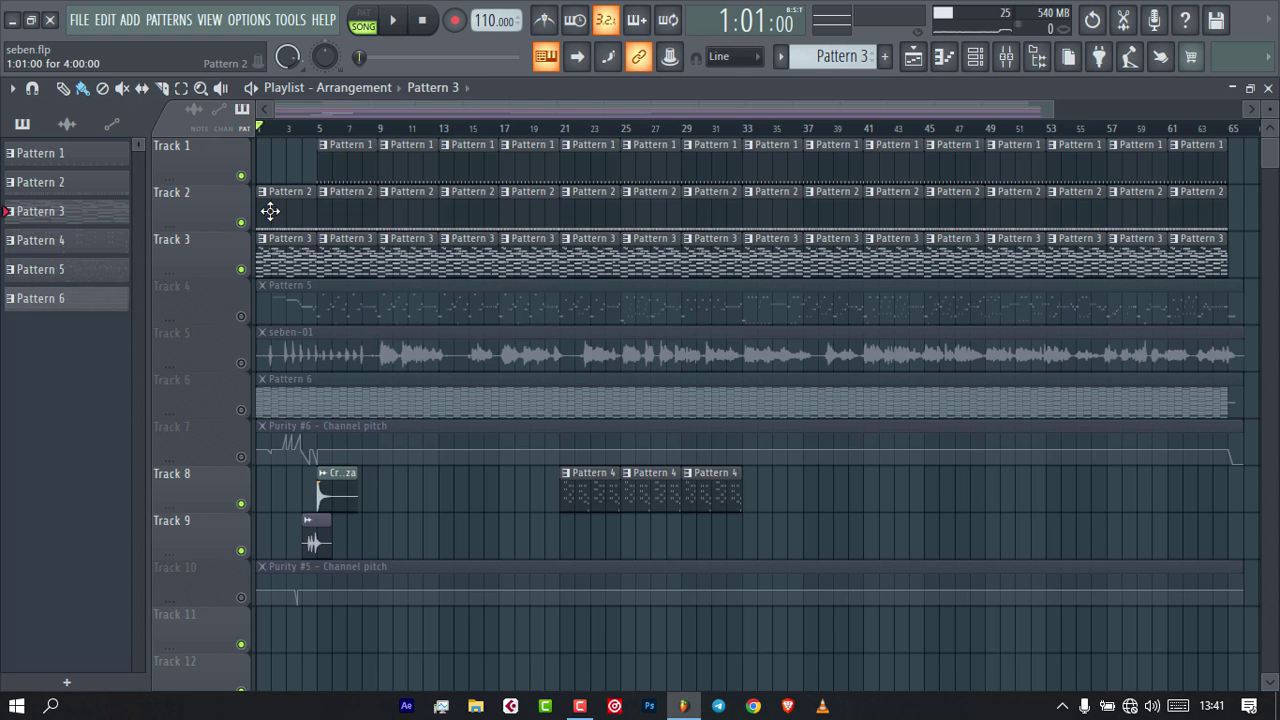
Unmute playlist Track 4, inspect the Purity #5 instrument in Pattern 5's channel rack, and unmute that channel.
left_click(241, 316)
left_click(444, 295)
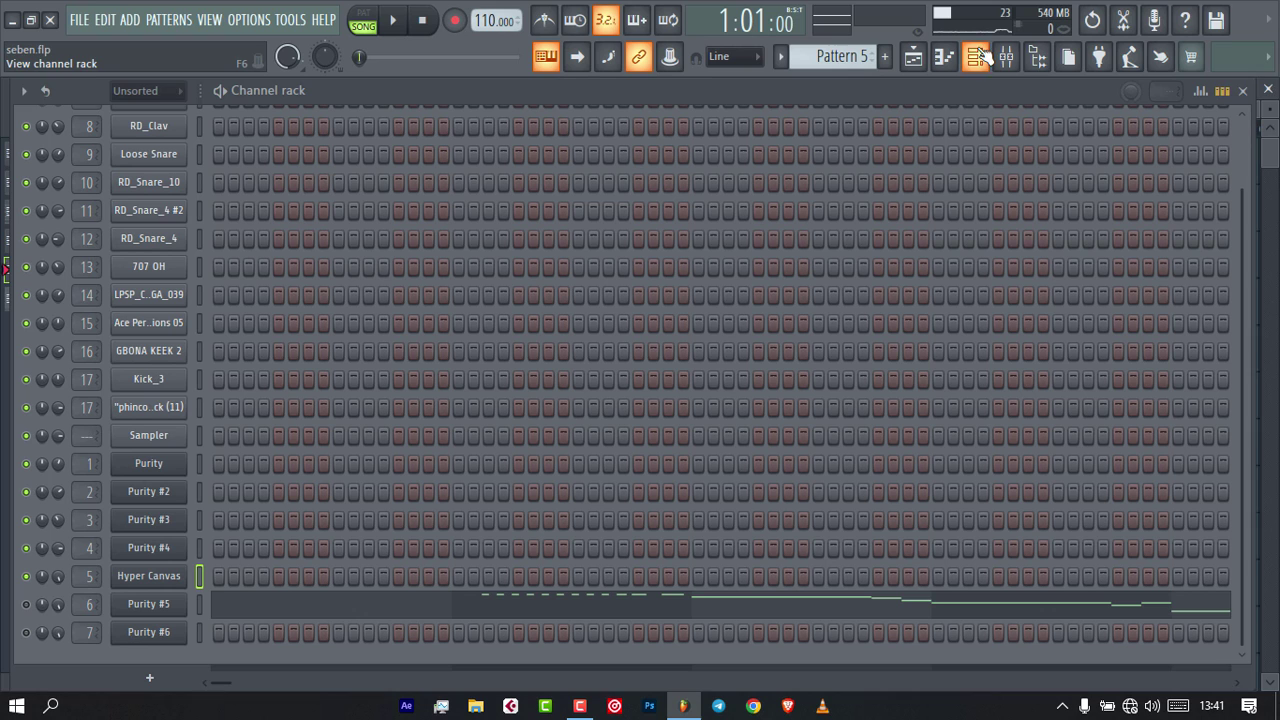
left_click(976, 56)
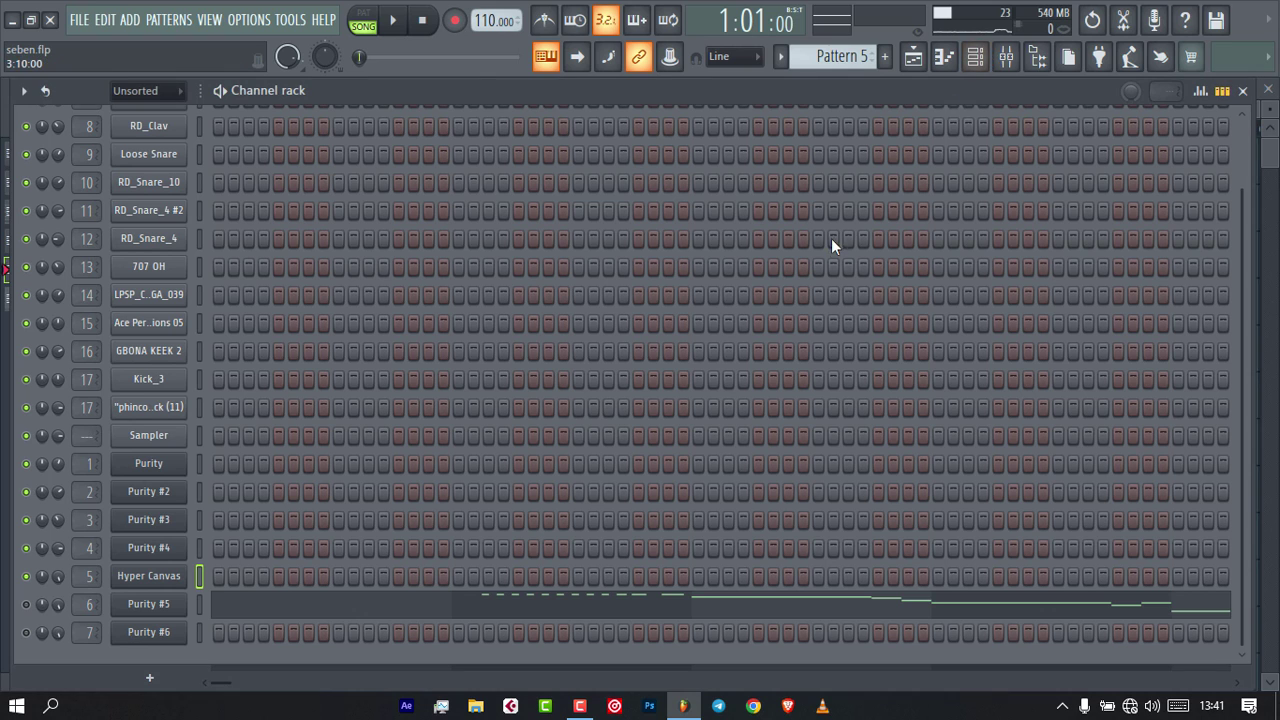
left_click(178, 606)
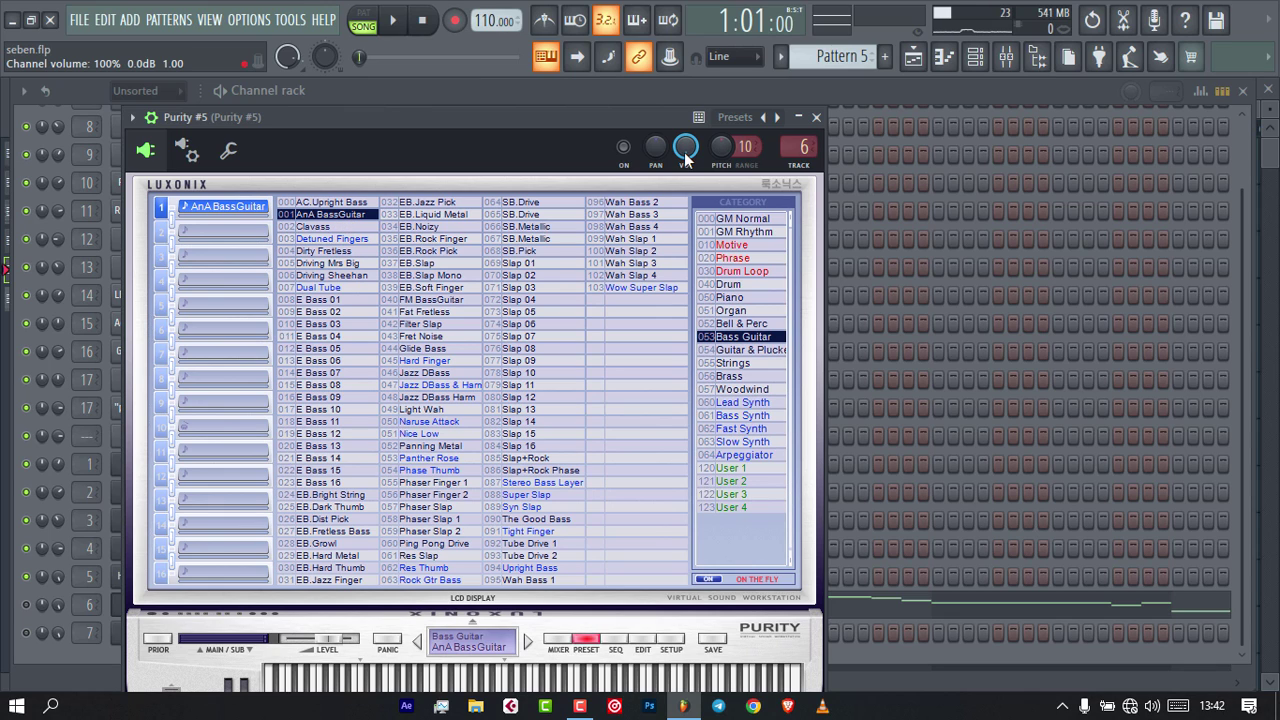
left_click(814, 118)
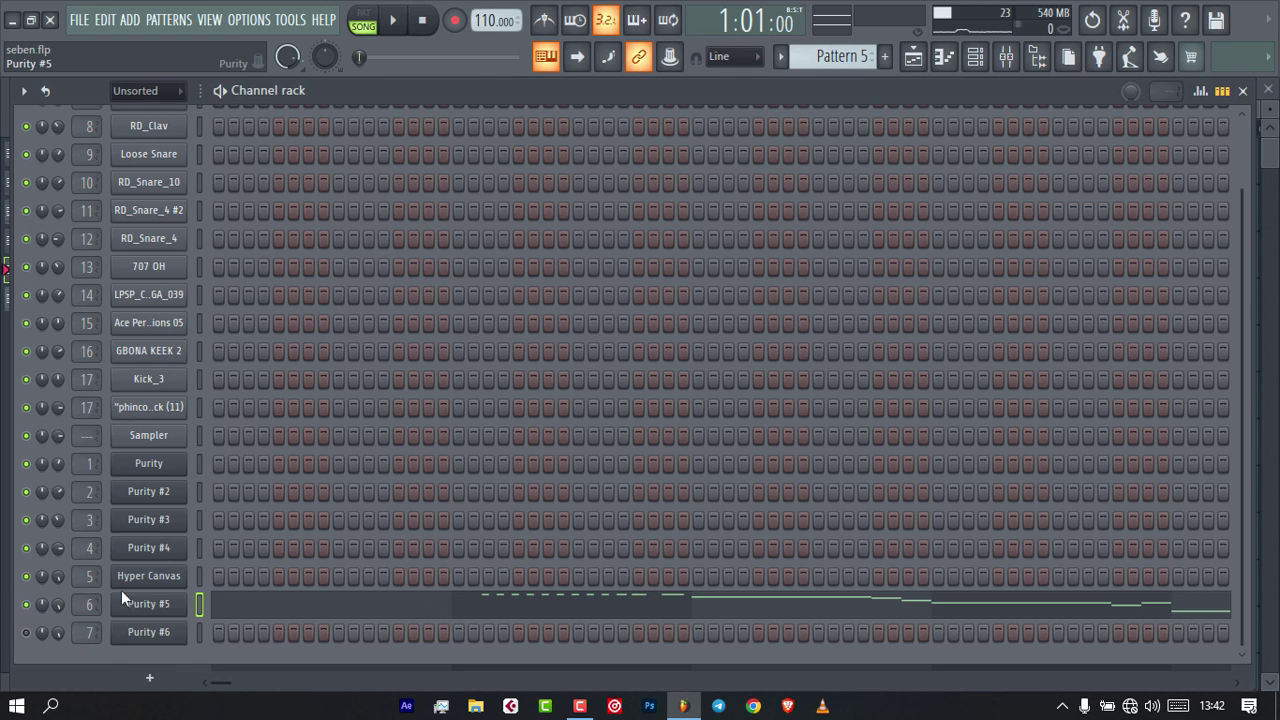
Examine the Purity #5 bass notes of Pattern 5 in the piano roll, from the opening bars through the repeating phrases.
left_click(215, 603)
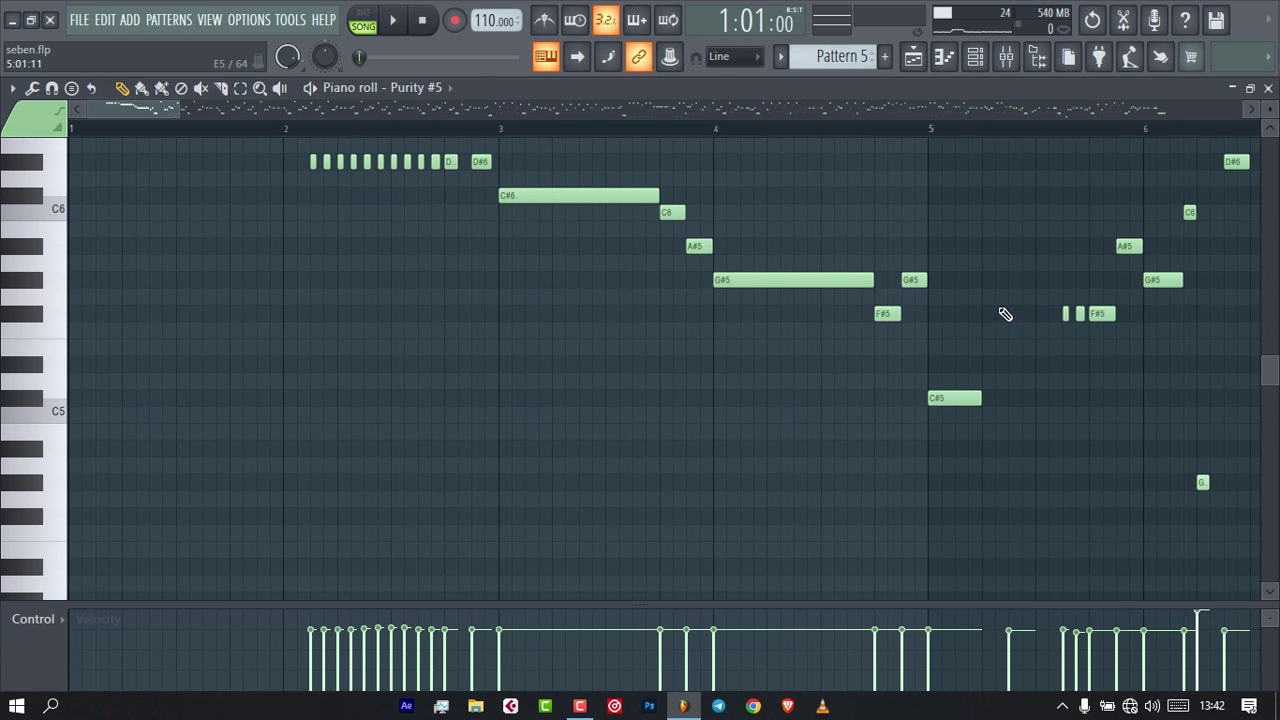
left_click_drag(165, 109, 446, 152)
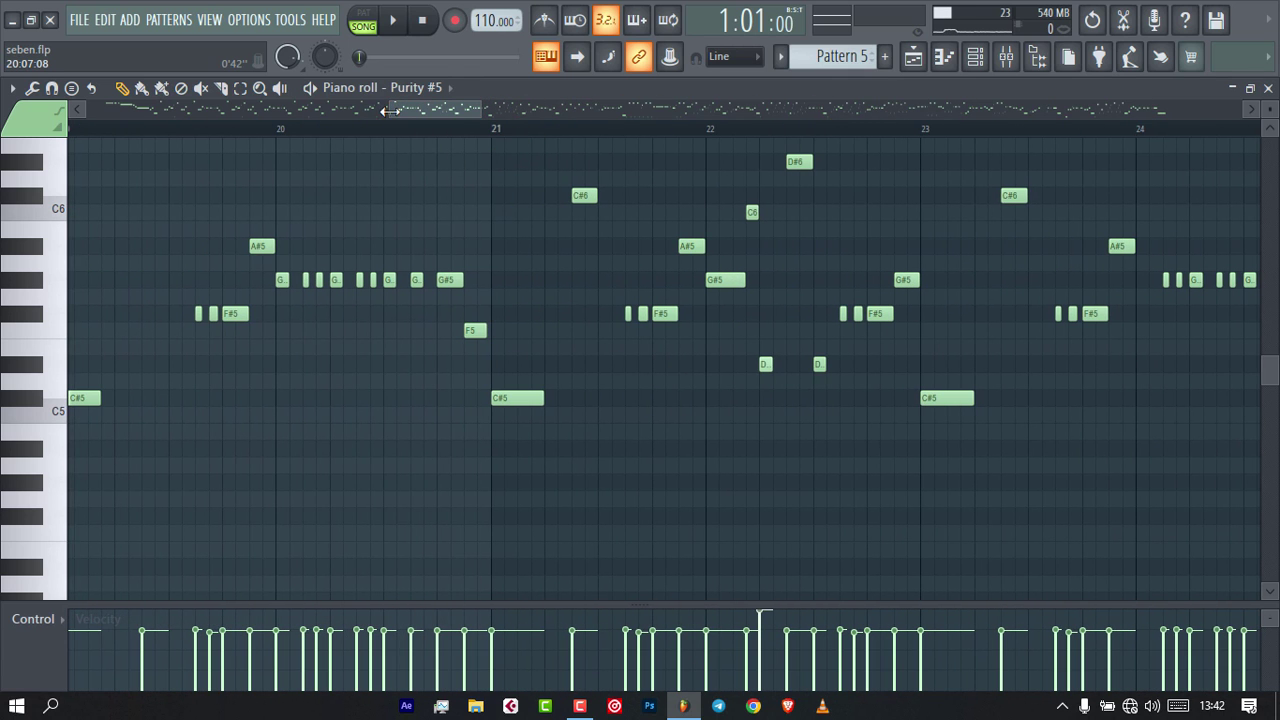
left_click_drag(390, 110, 350, 102)
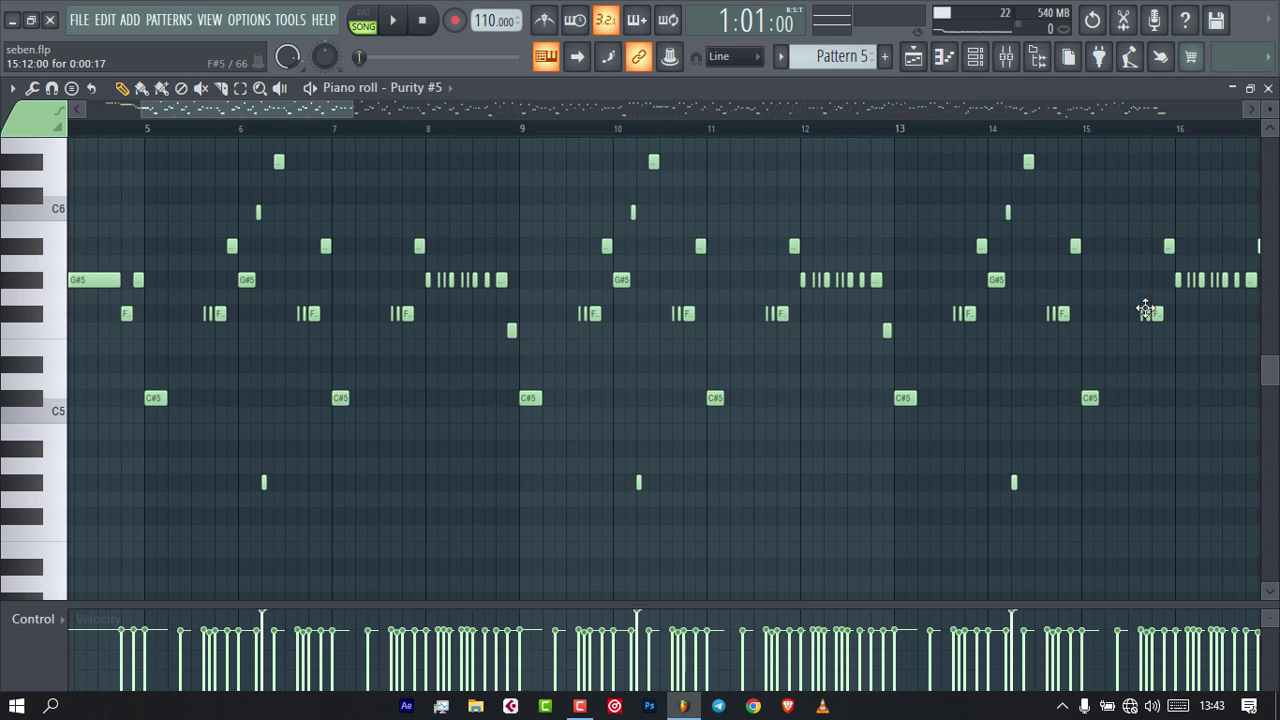
left_click_drag(204, 109, 161, 108)
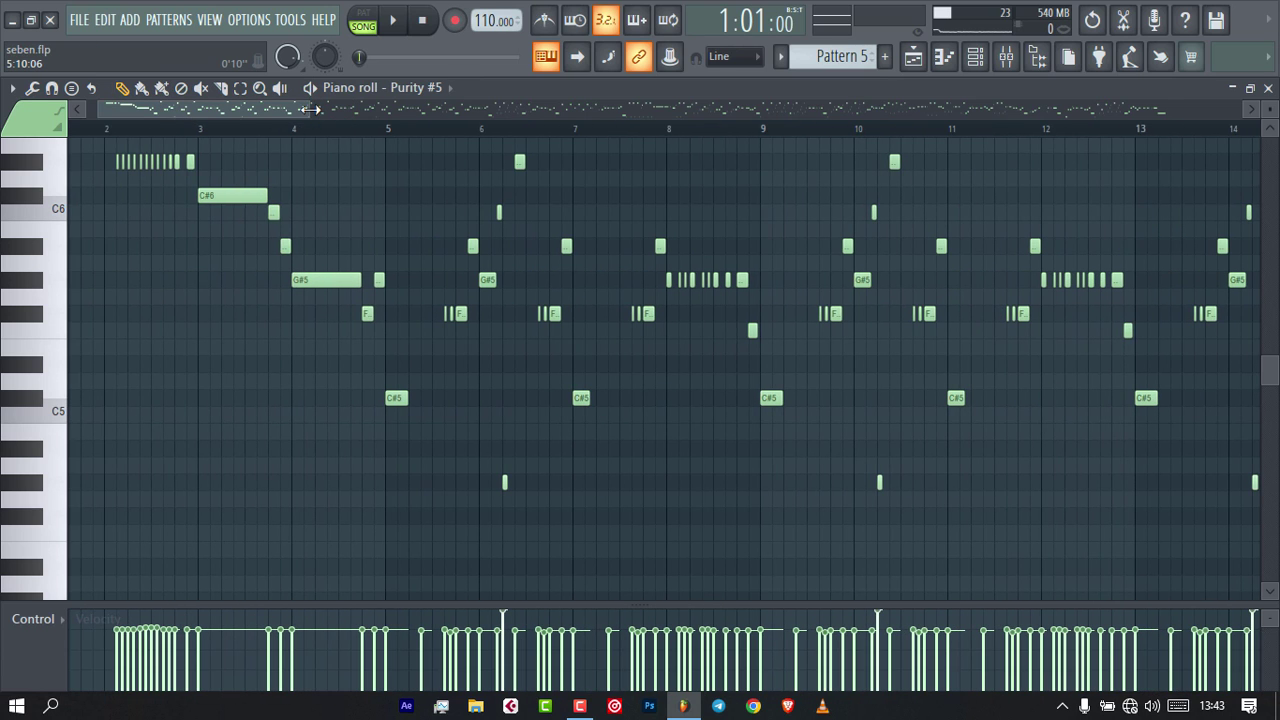
left_click_drag(310, 109, 266, 112)
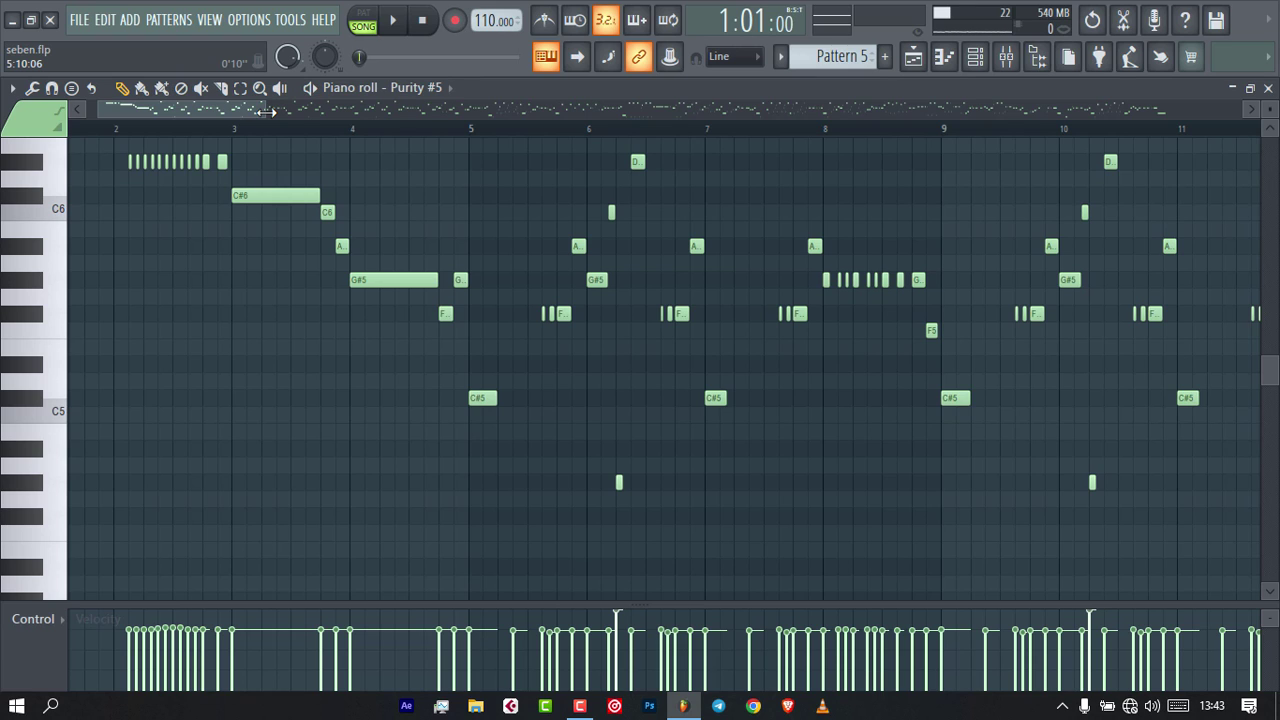
left_click_drag(266, 111, 190, 111)
Switch playback to pattern mode and audition the opening Purity #5 notes from bar 2.
left_click(363, 20)
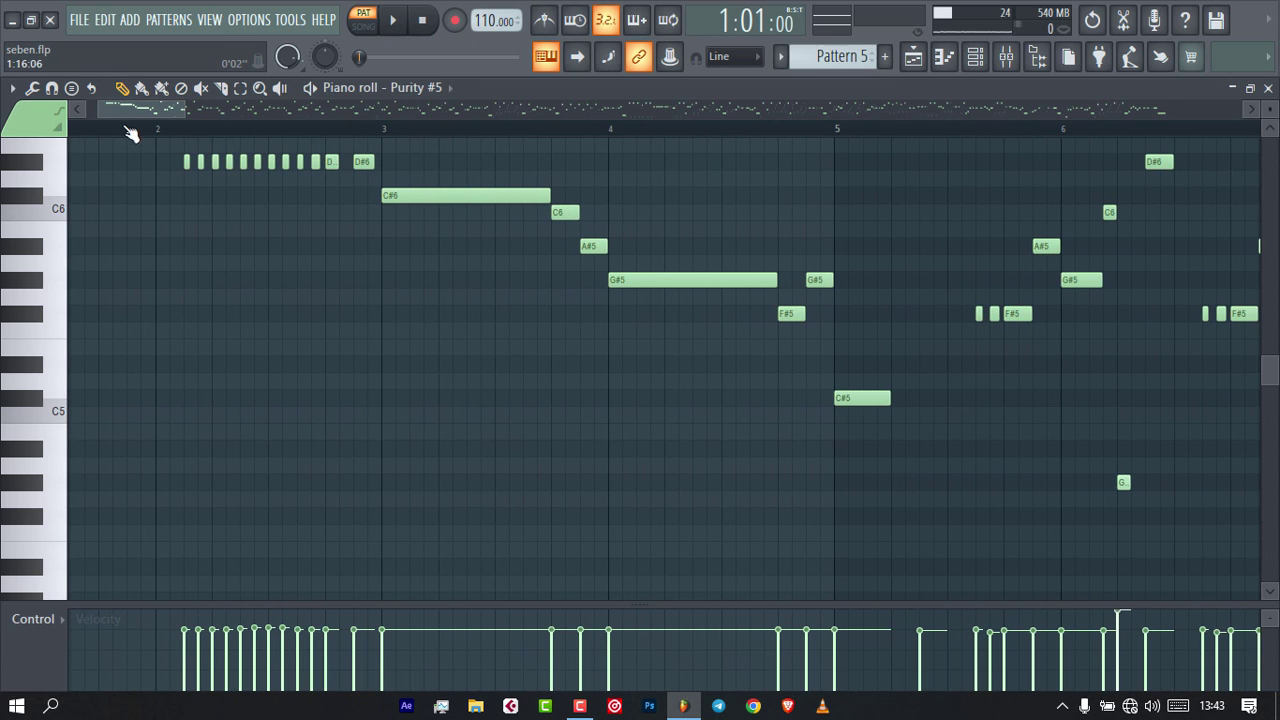
mouse_move(95, 105)
left_mouse_down()
mouse_move(149, 108)
mouse_move(105, 106)
left_mouse_up()
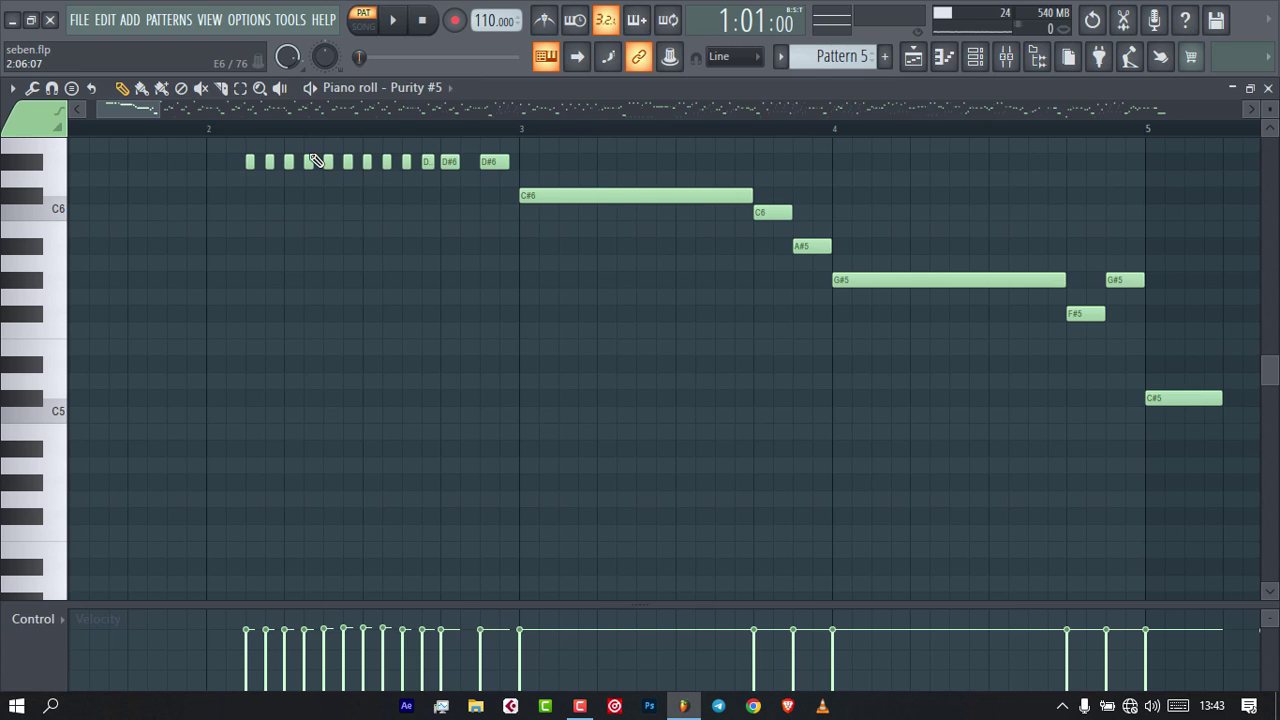
key("space")
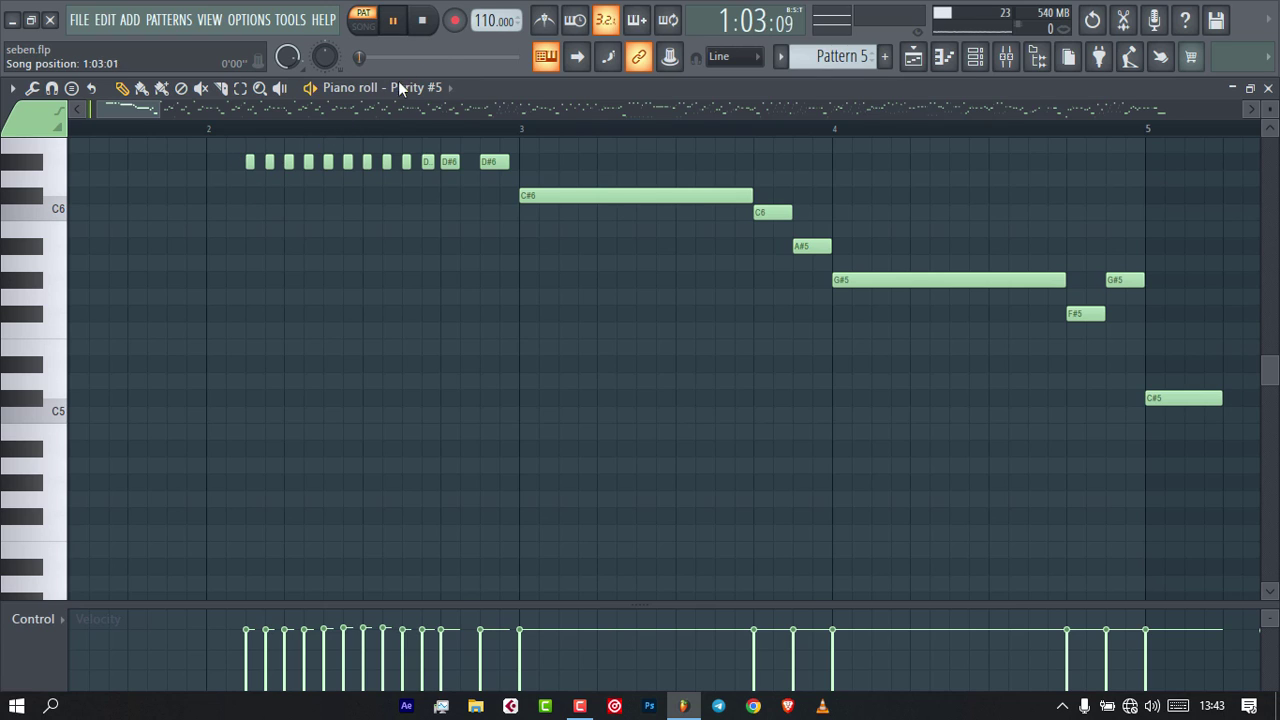
key("space")
left_click(206, 130)
key("space")
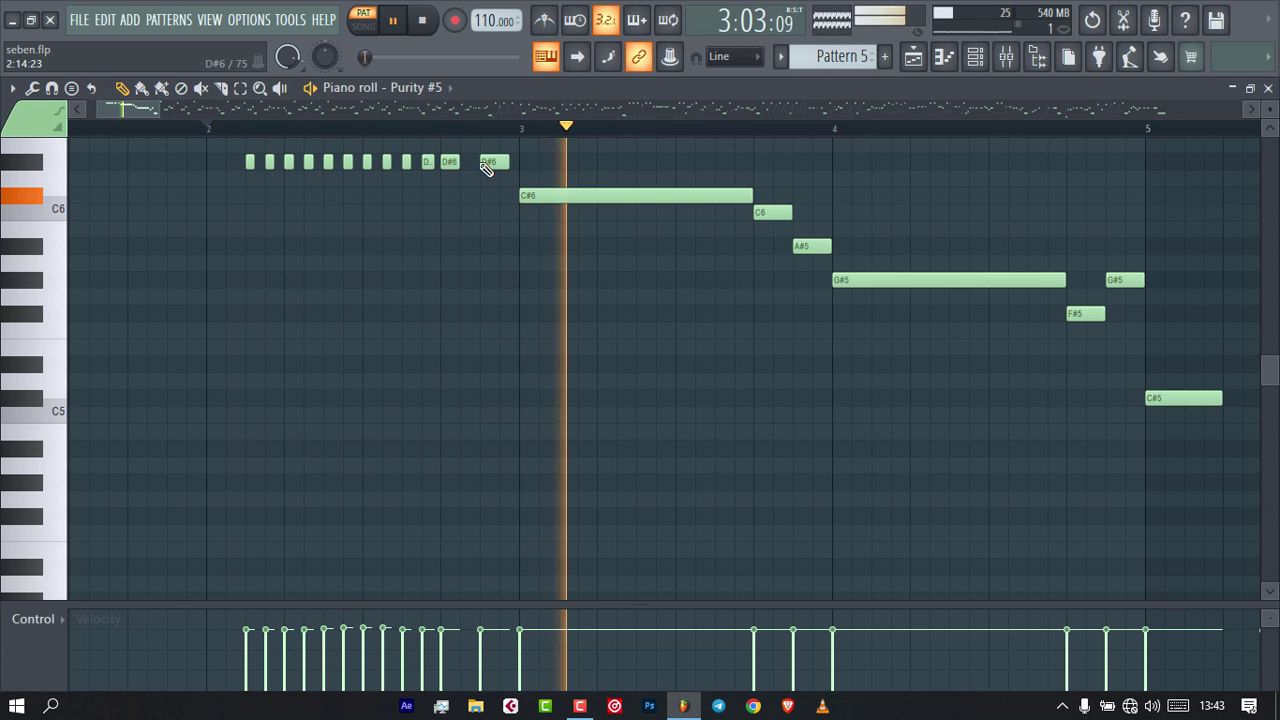
key("space")
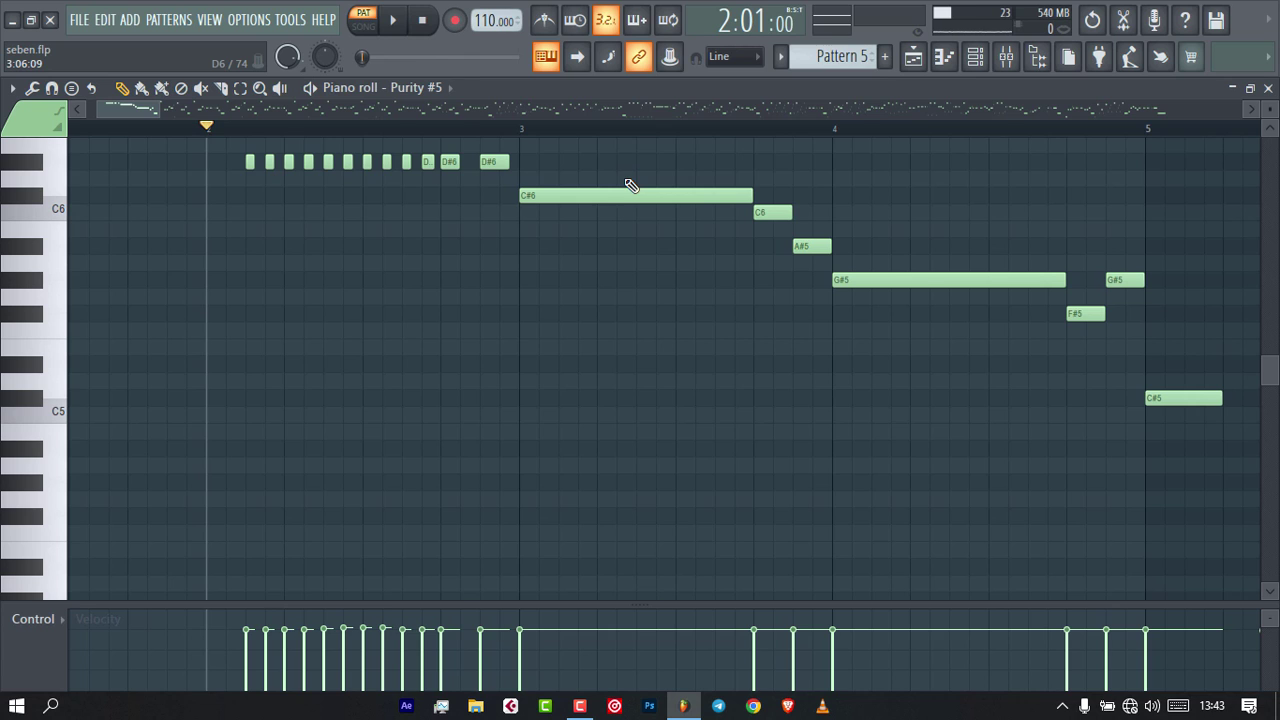
Replay the Purity #5 line from bar 2 into the start of bar 5 while following its notes.
left_click_drag(140, 109, 161, 112)
key("space")
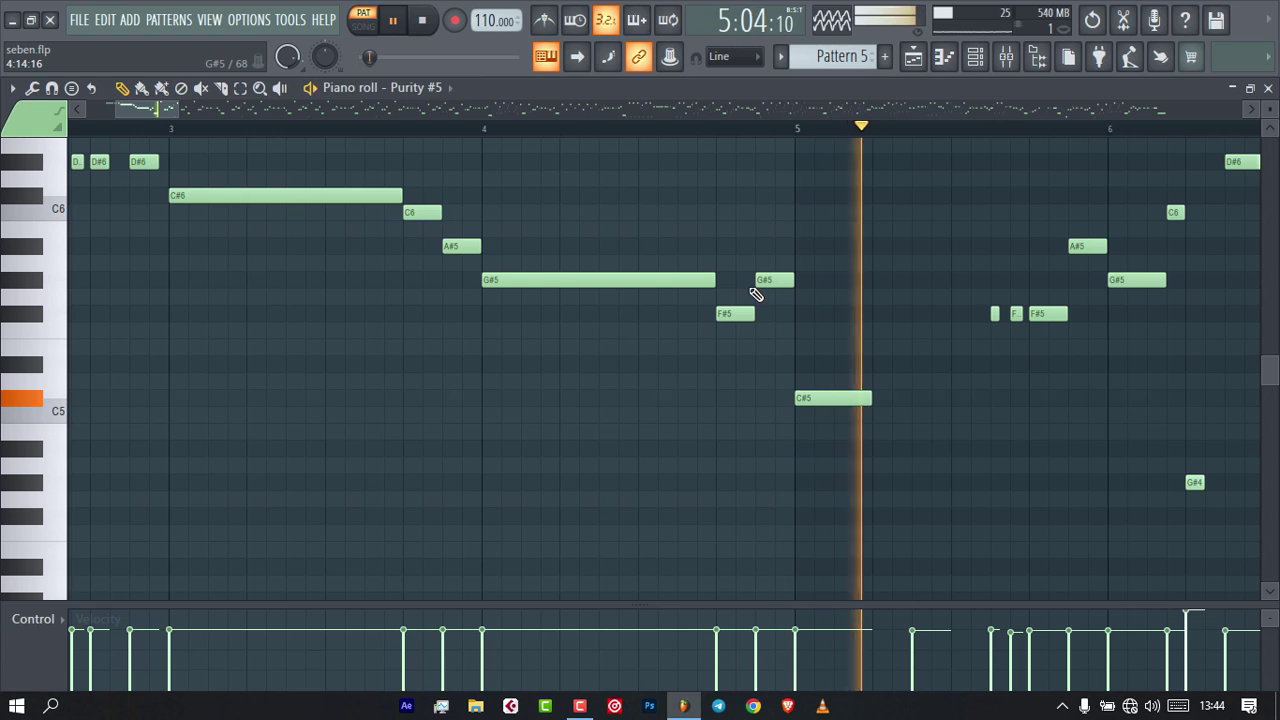
key("space")
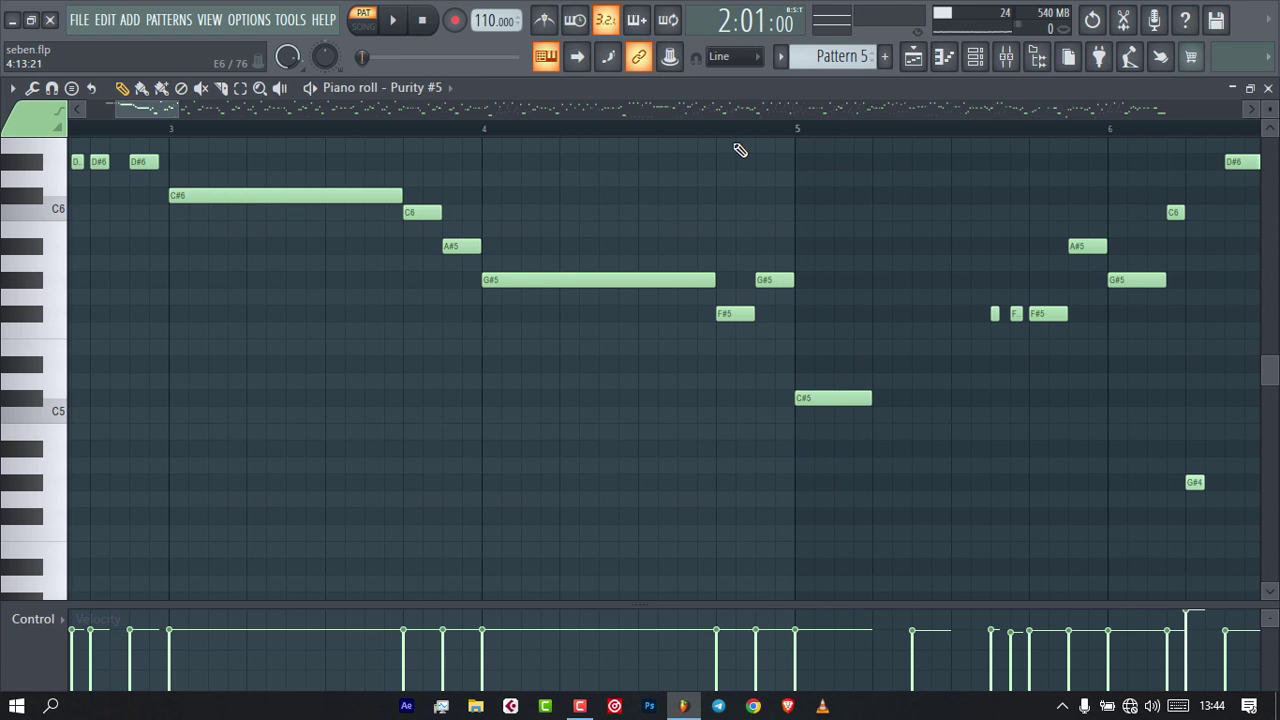
Move the playback start to bar 5 and audition the beginning of the Purity #5 bass phrase, including its high F6 note.
left_click(797, 131)
left_click_drag(144, 109, 152, 109)
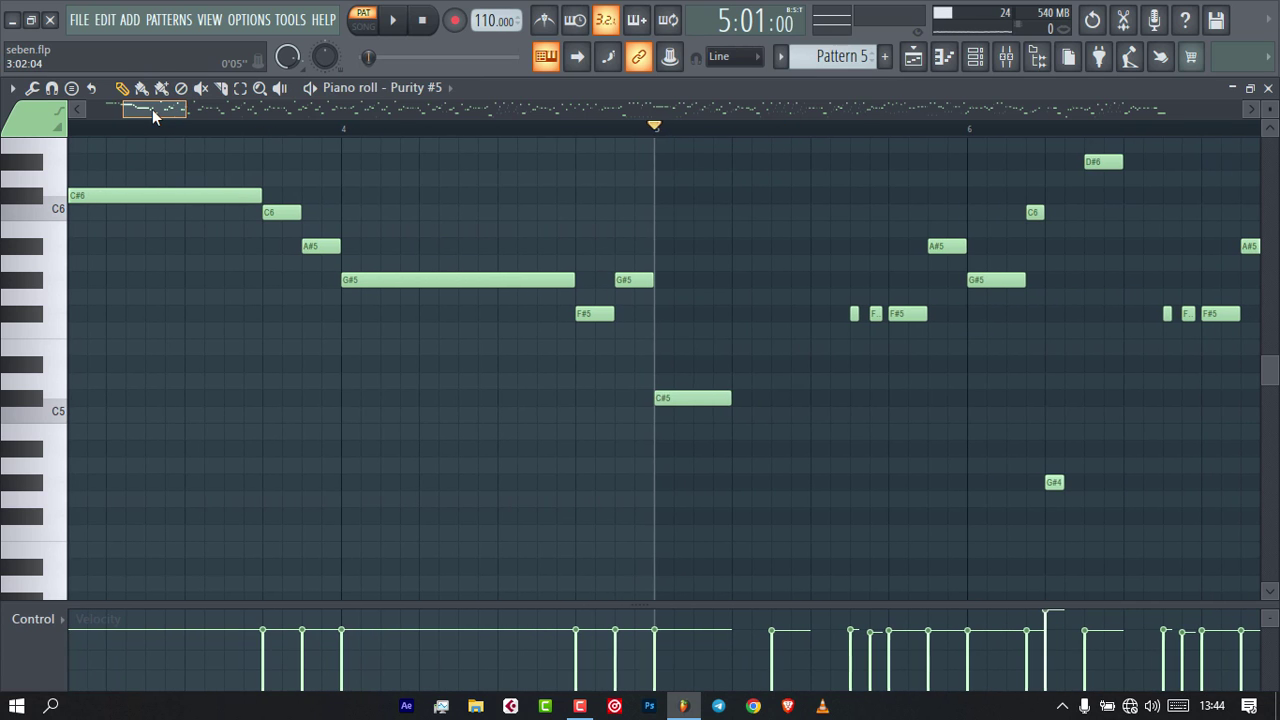
key("space")
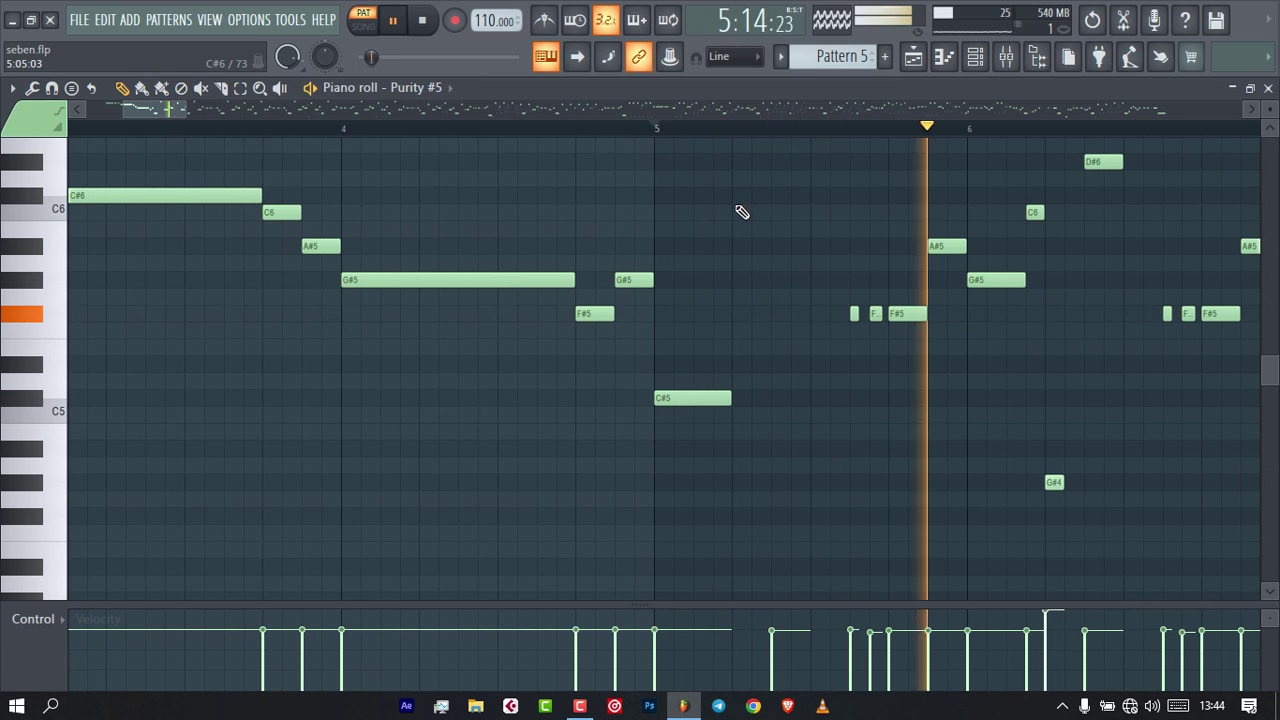
scroll(740, 208, "up", 3)
key("space")
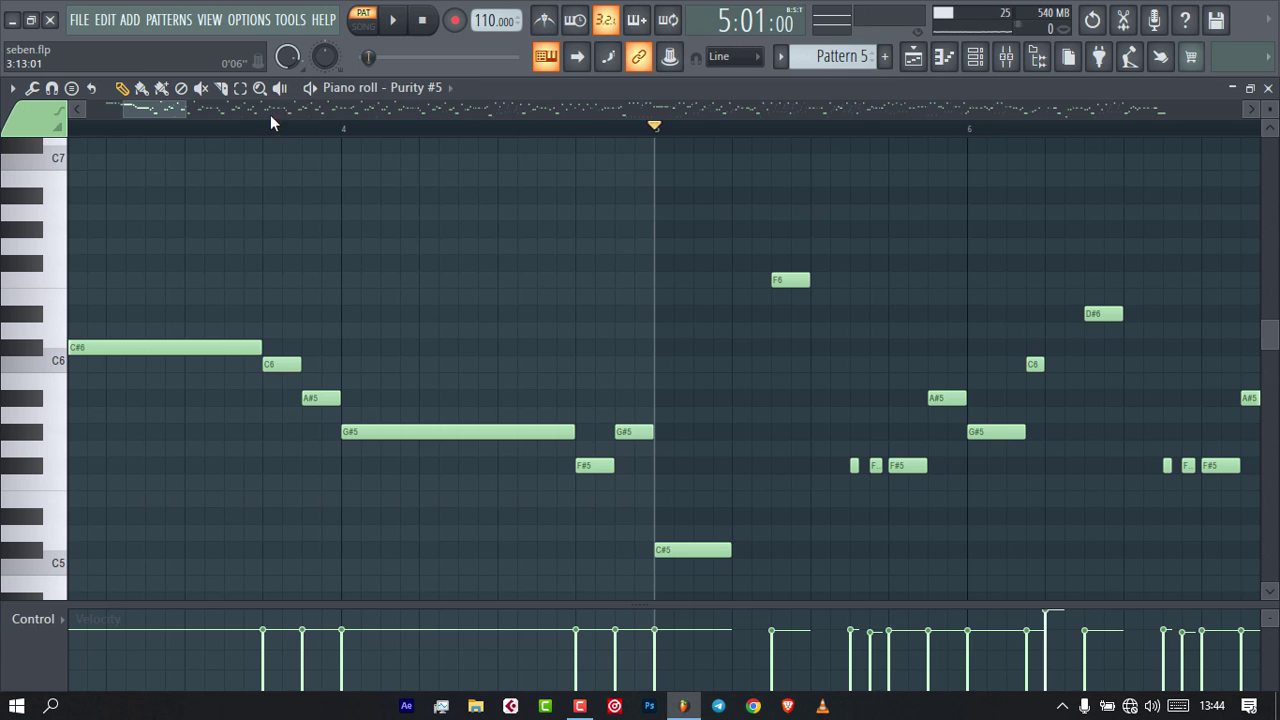
Play the full Purity #5 phrase from bar 5 into bar 8 while following it in the piano roll.
left_click_drag(169, 110, 182, 110)
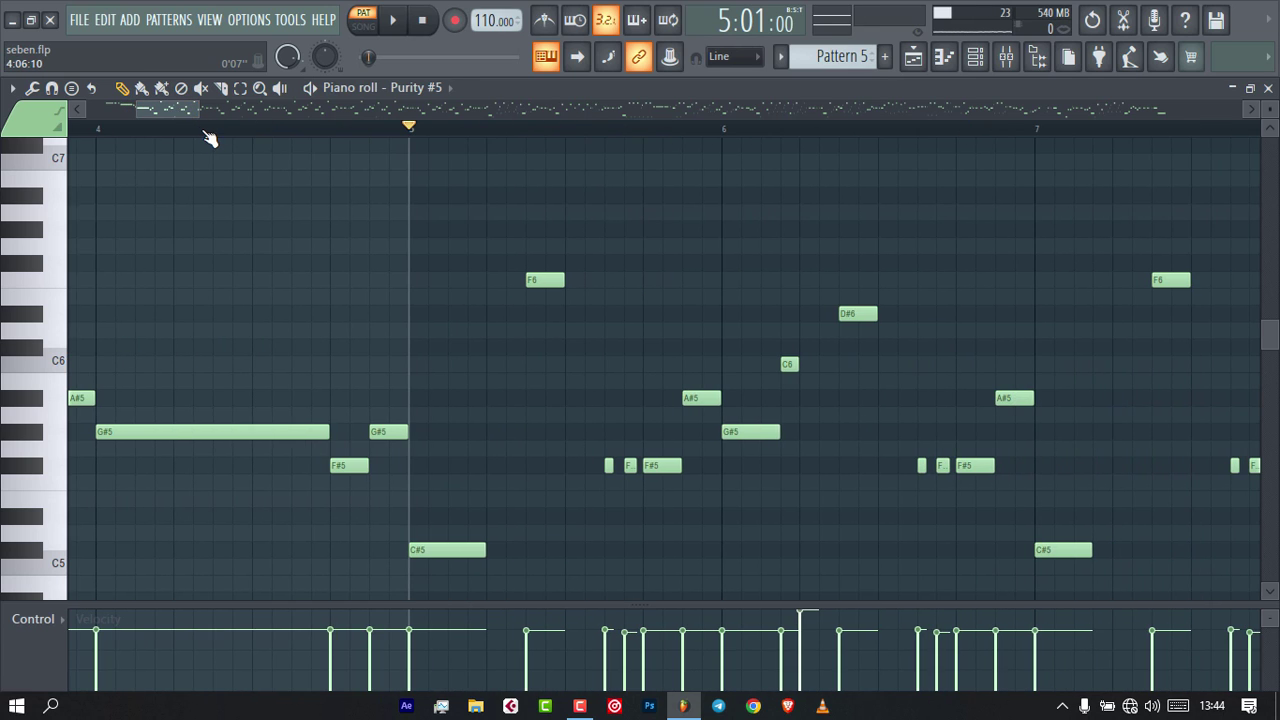
scroll(809, 449, "down", 2)
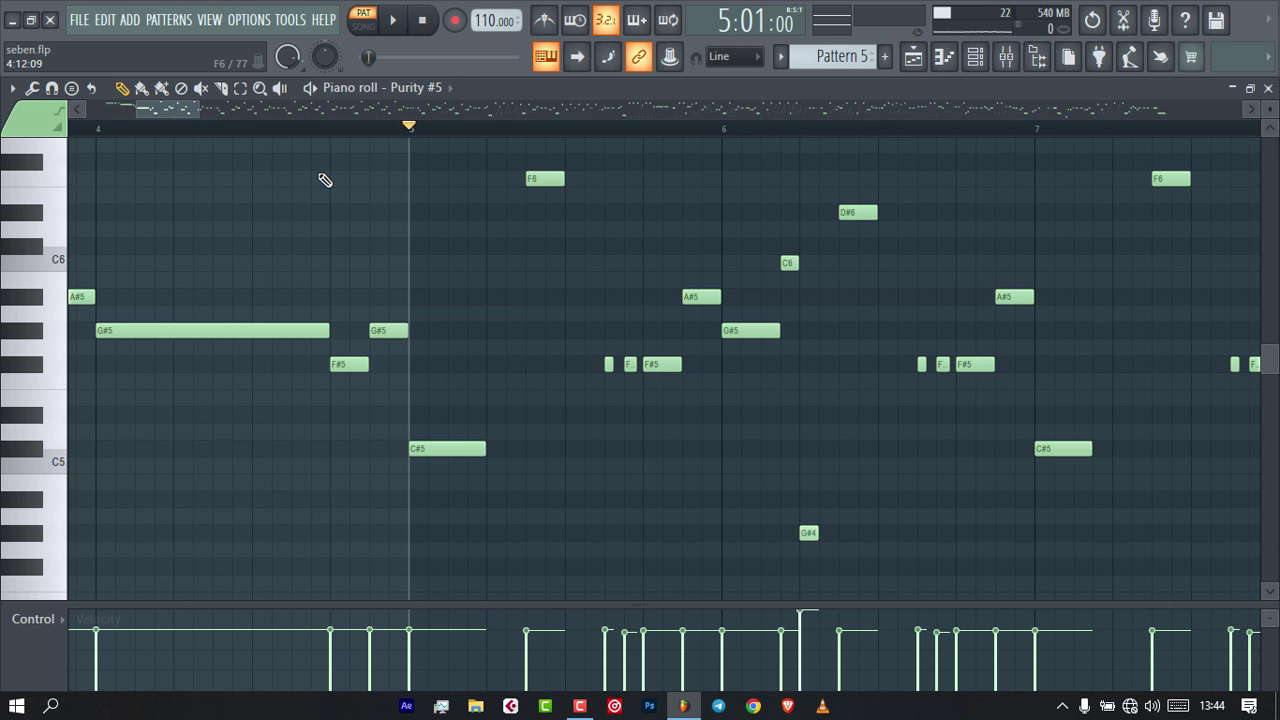
key("space")
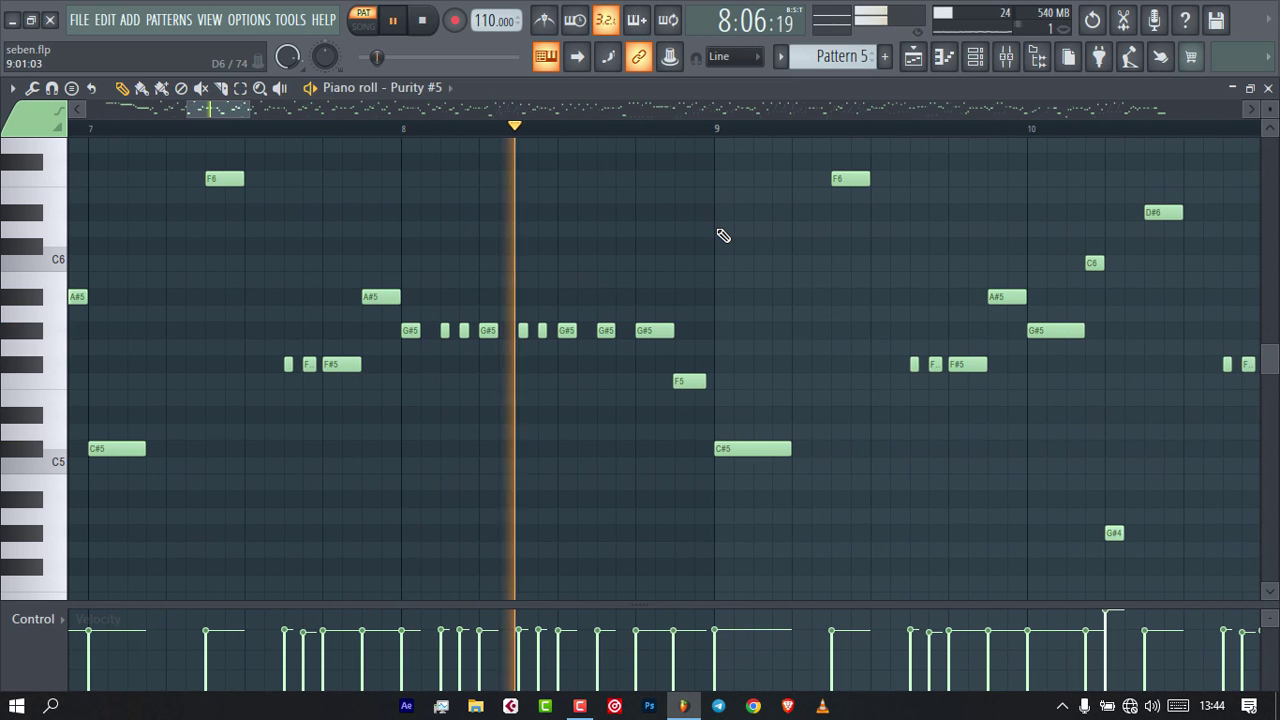
key("space")
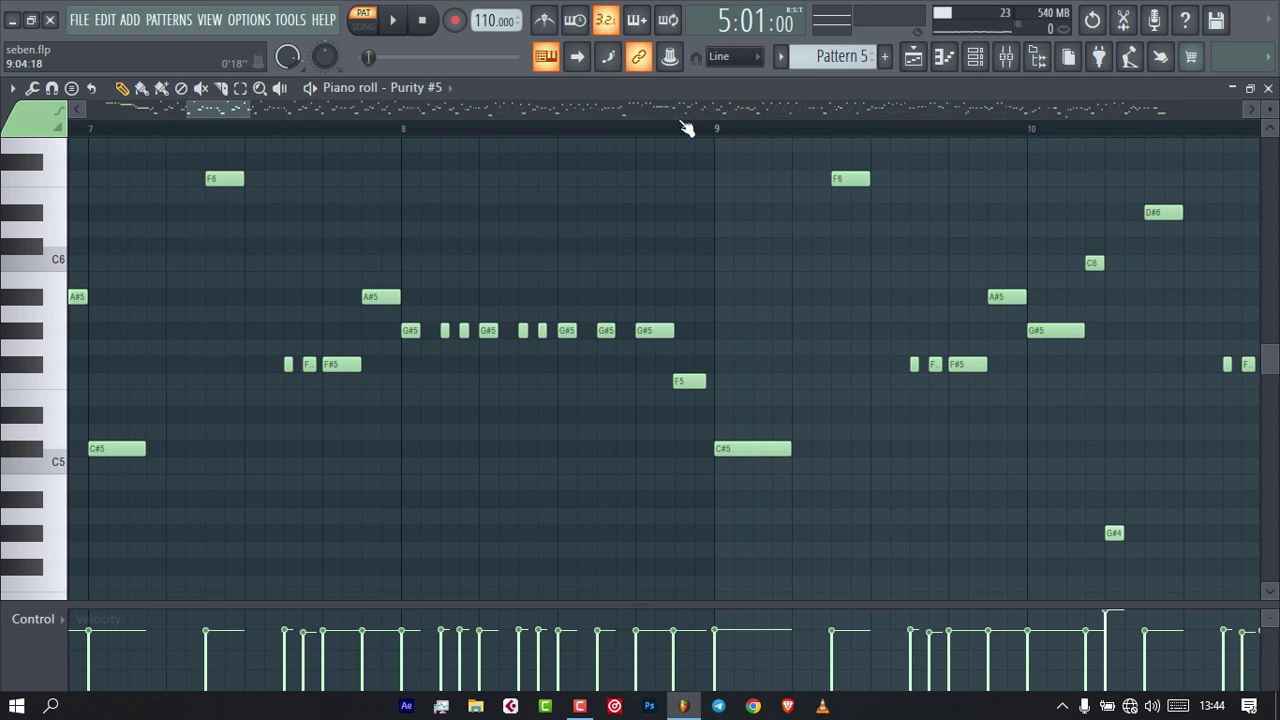
Play the Purity #5 line from bar 9 and follow its notes through to bar 20.
left_click_drag(231, 111, 246, 111)
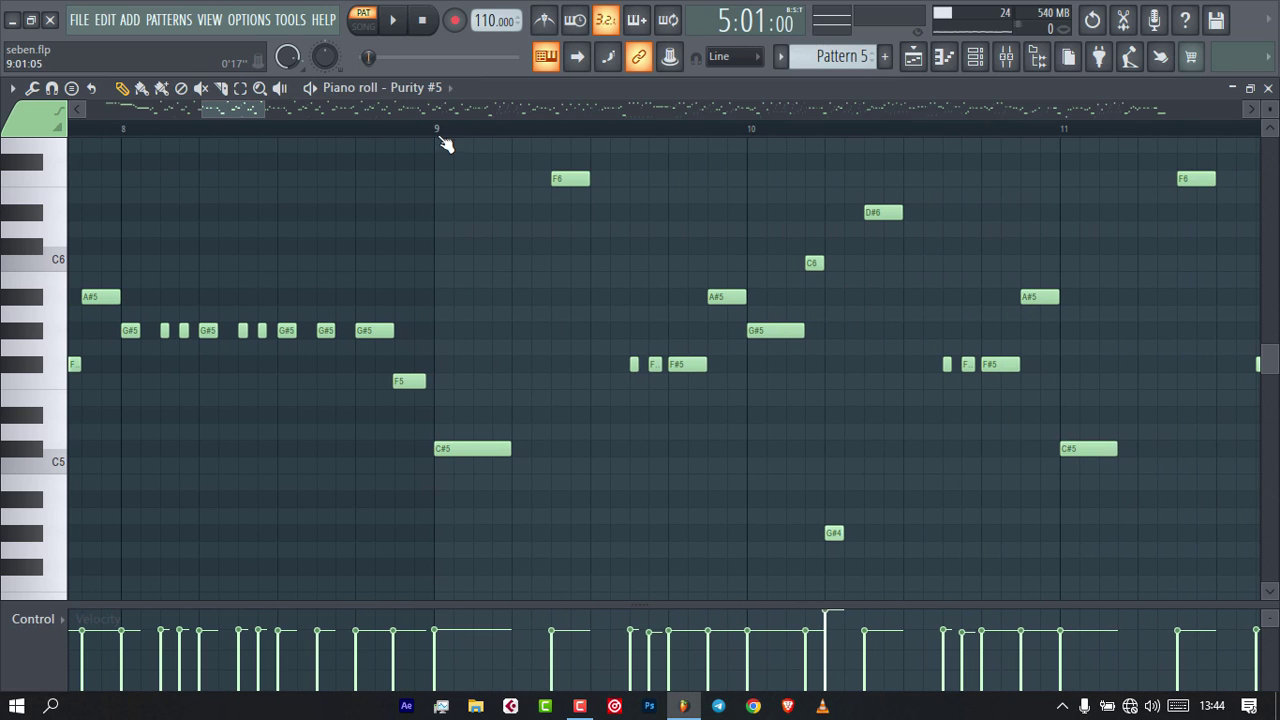
left_click(438, 130)
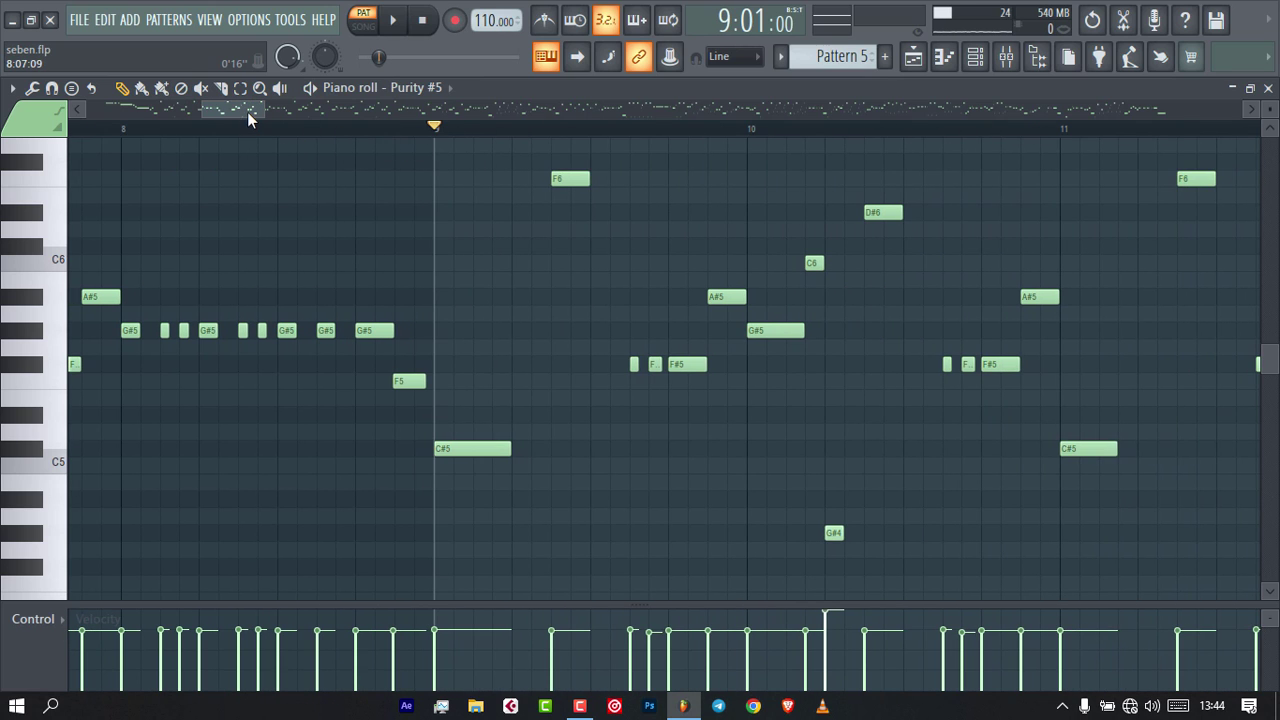
key("space")
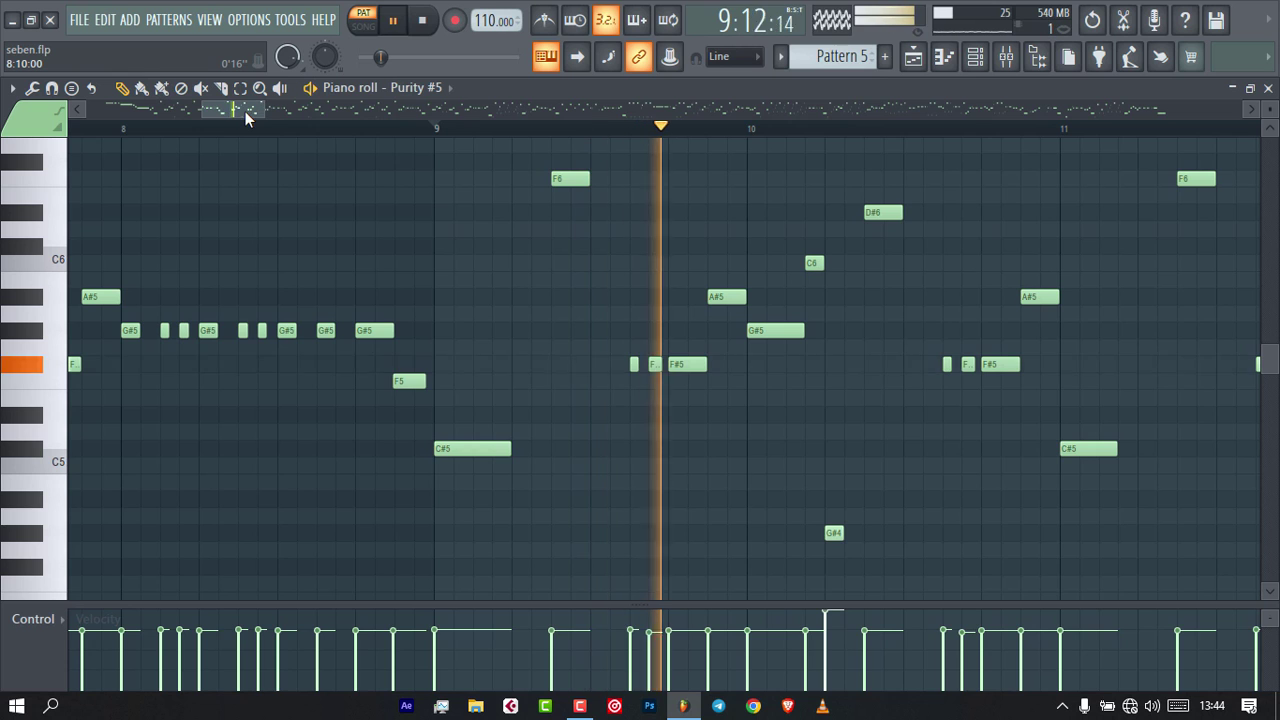
left_click_drag(245, 111, 409, 123)
key("space")
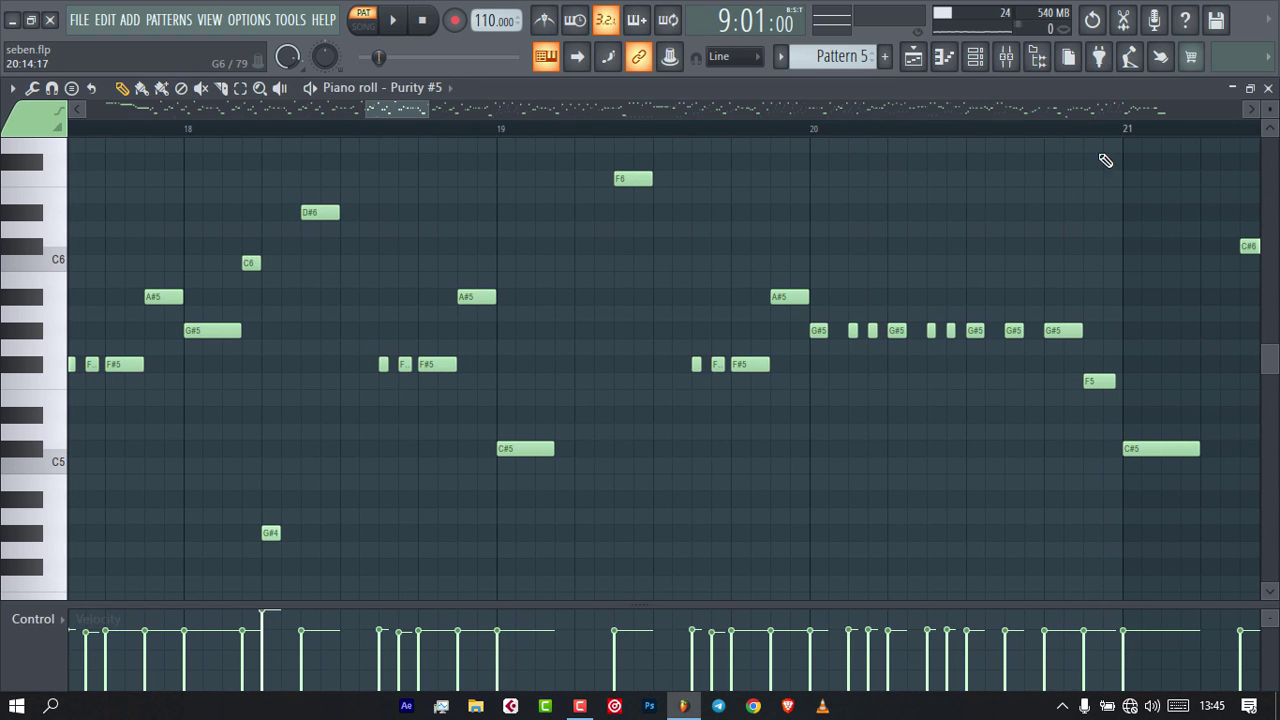
Advance the playback start past bar 21 to bar 25 and audition the Purity #5 phrase through bar 32.
left_click(1123, 128)
left_click_drag(398, 110, 506, 114)
left_click(290, 128)
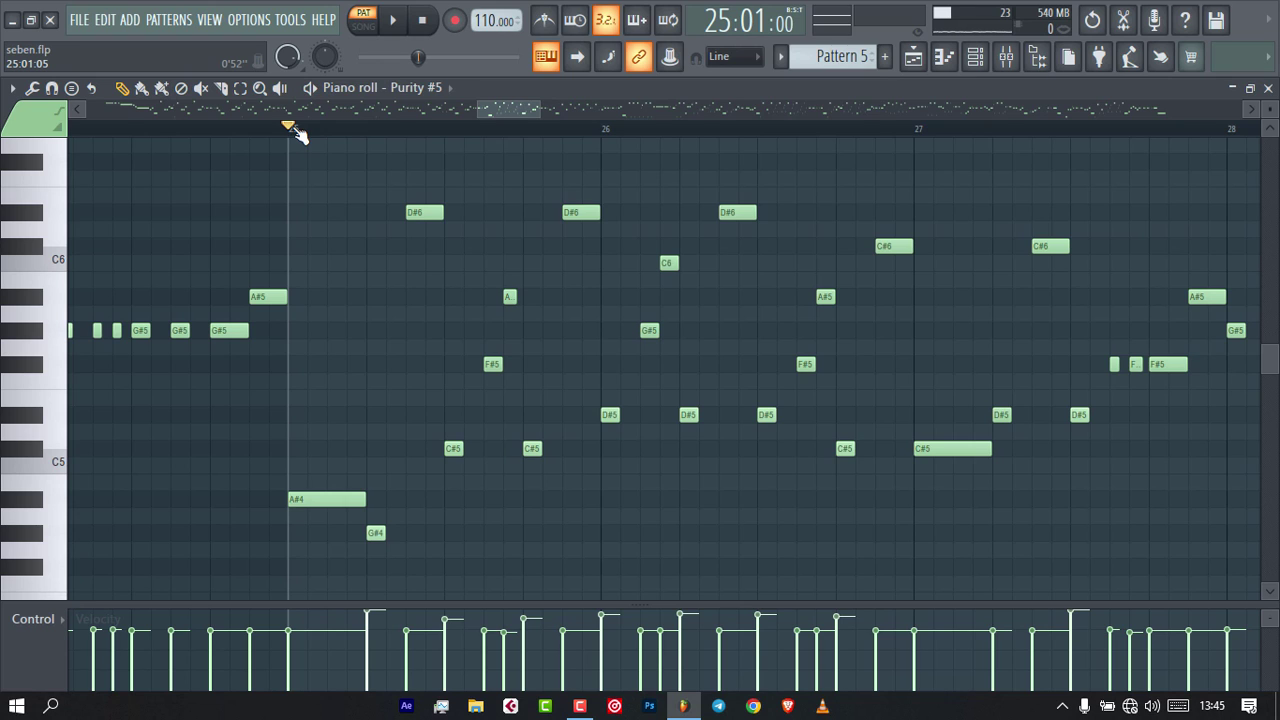
key("space")
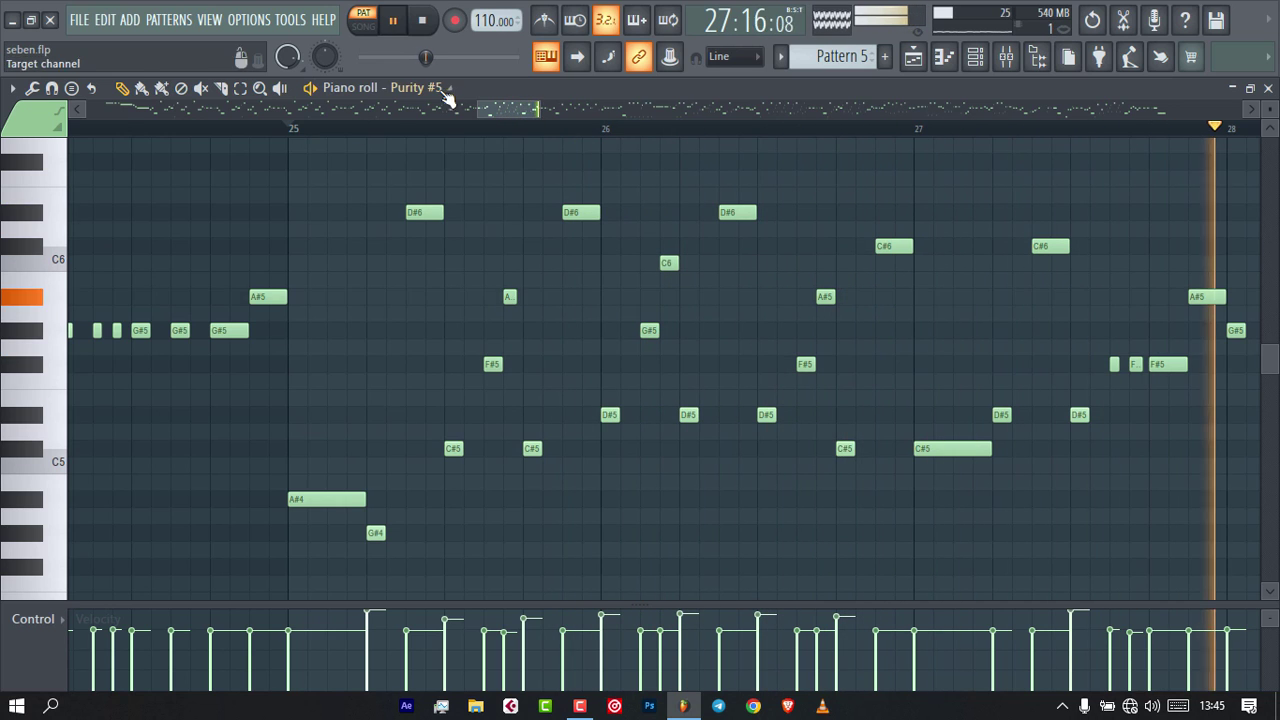
left_click_drag(523, 109, 590, 107)
mouse_move(603, 102)
left_mouse_down()
mouse_move(640, 93)
mouse_move(620, 104)
left_mouse_up()
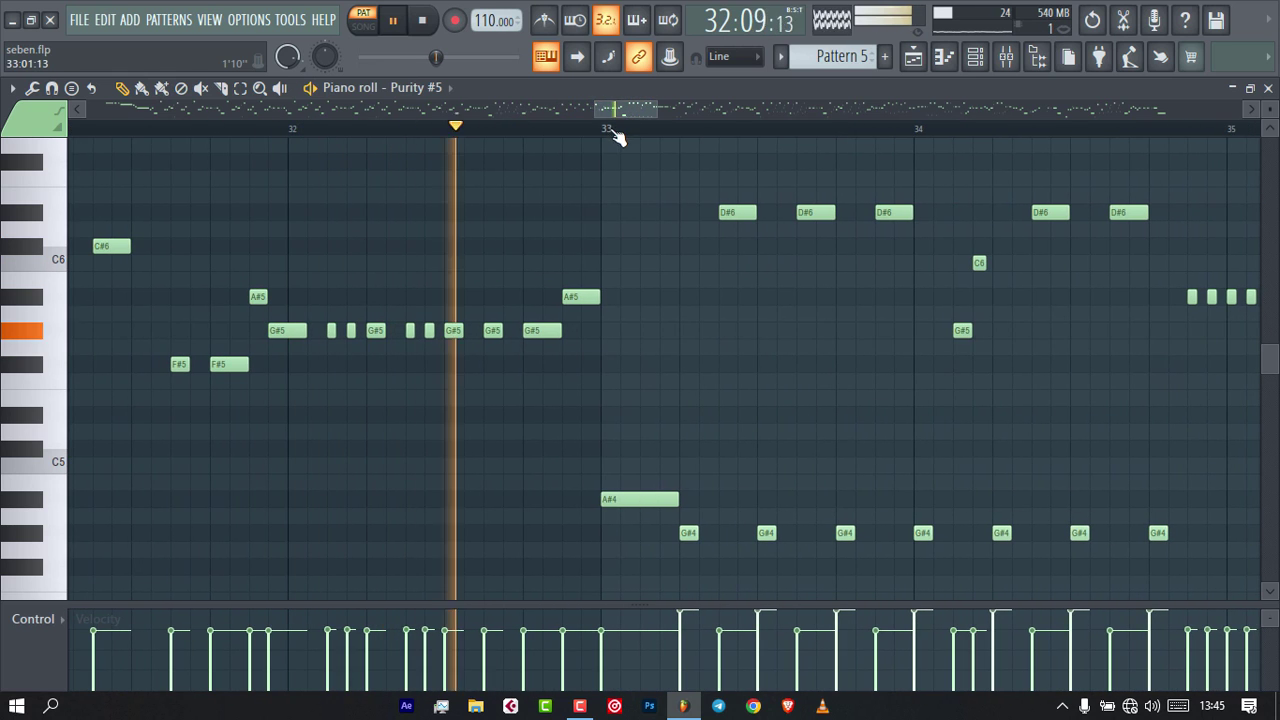
key("space")
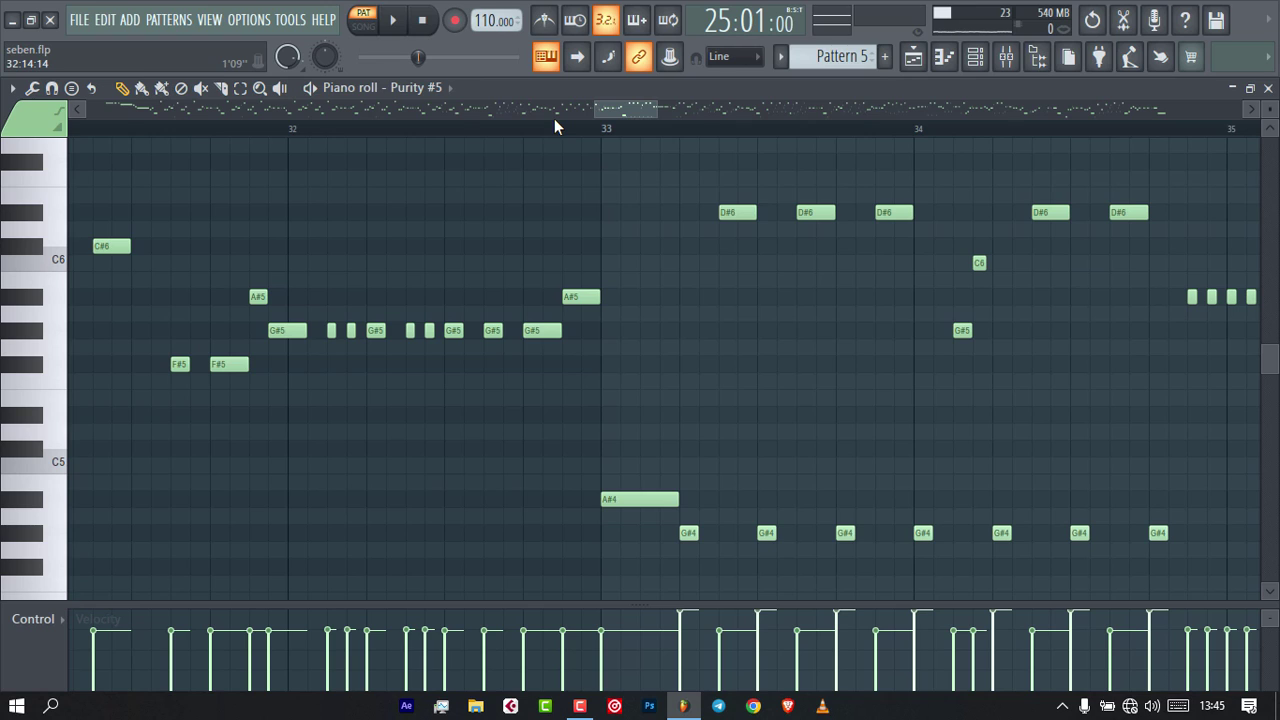
Move the playback start to bar 33 and audition the Purity #5 section into bar 38.
left_click(607, 131)
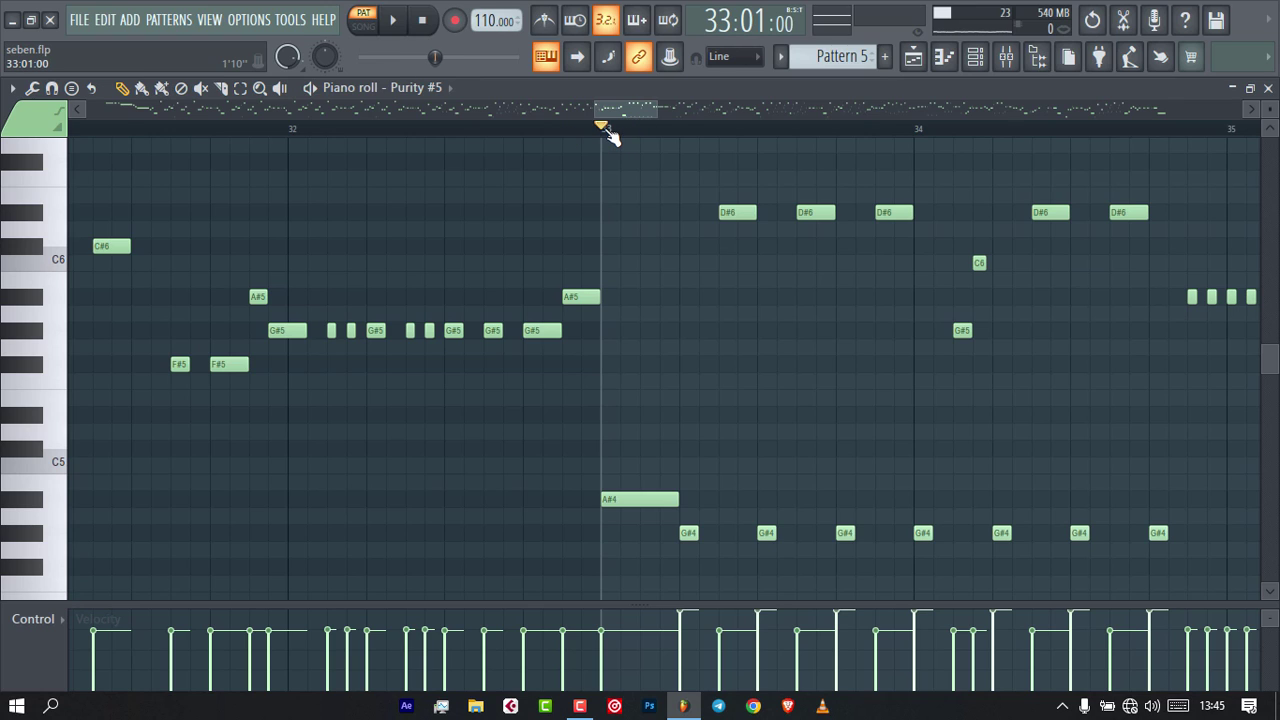
key("space")
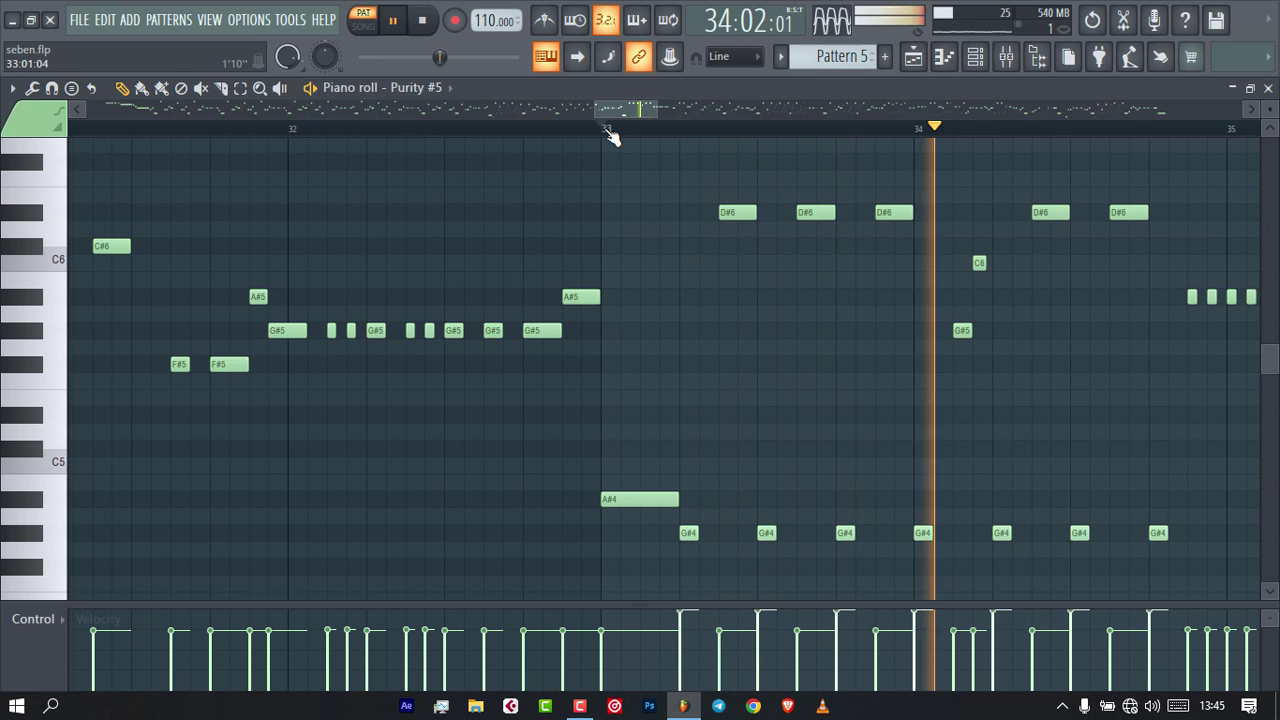
left_click_drag(629, 105, 712, 106)
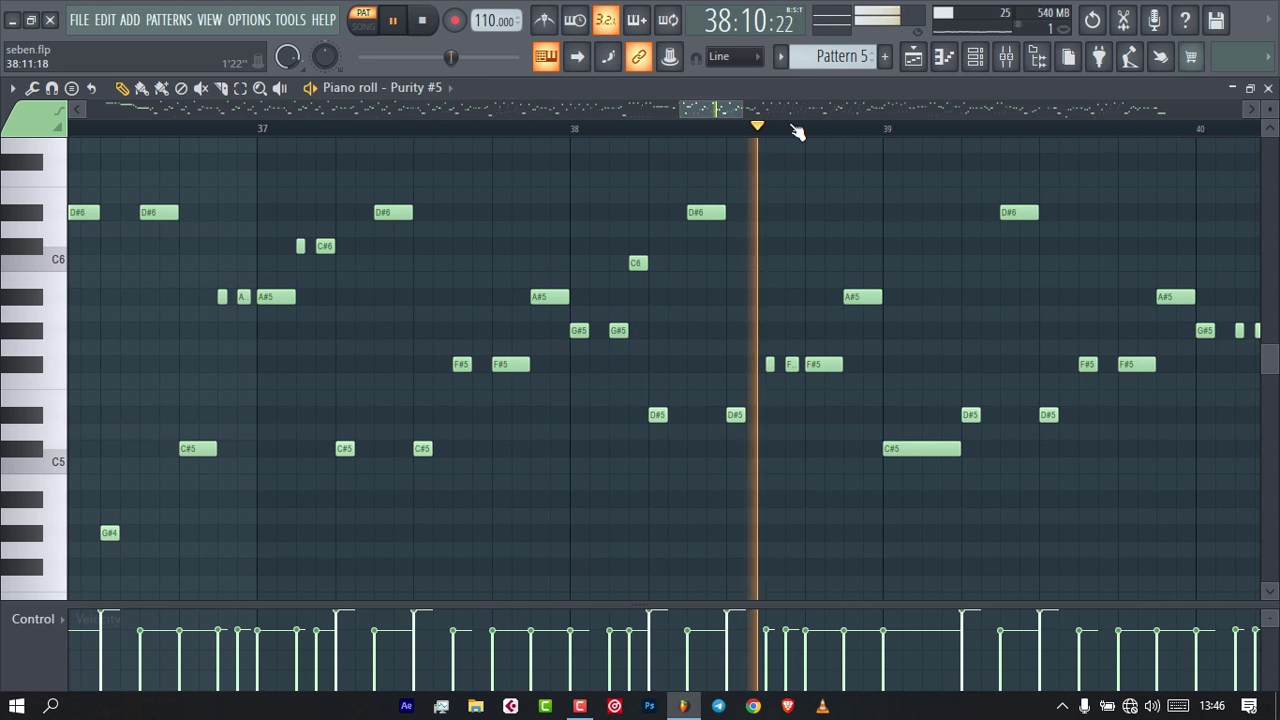
key("space")
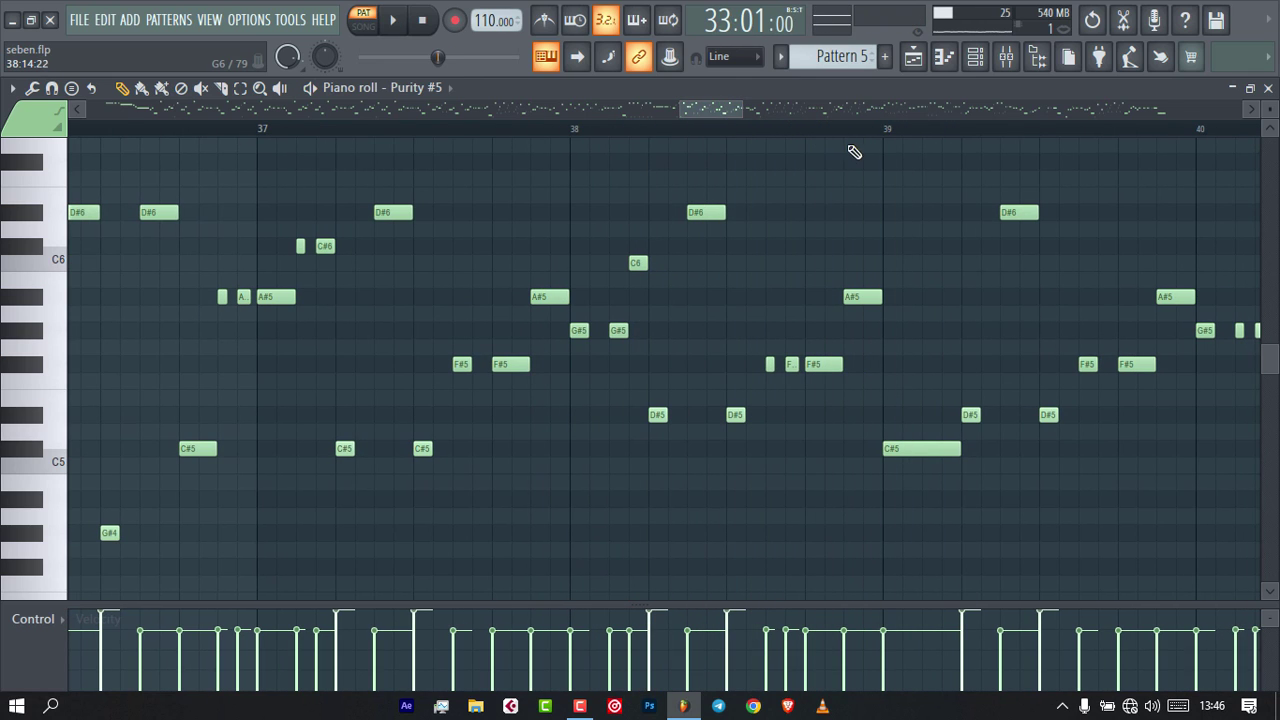
Play the Purity #5 phrase from bar 39 to the end of bar 44 while following its notes.
left_click(886, 129)
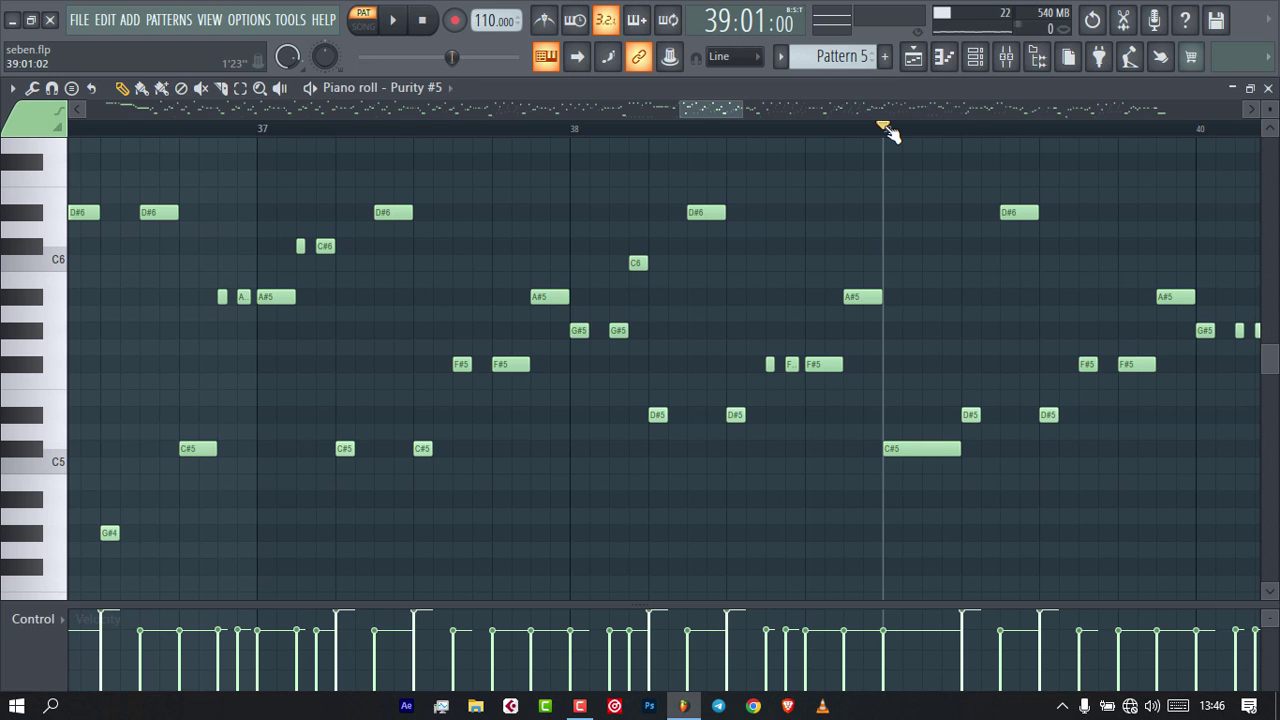
key("space")
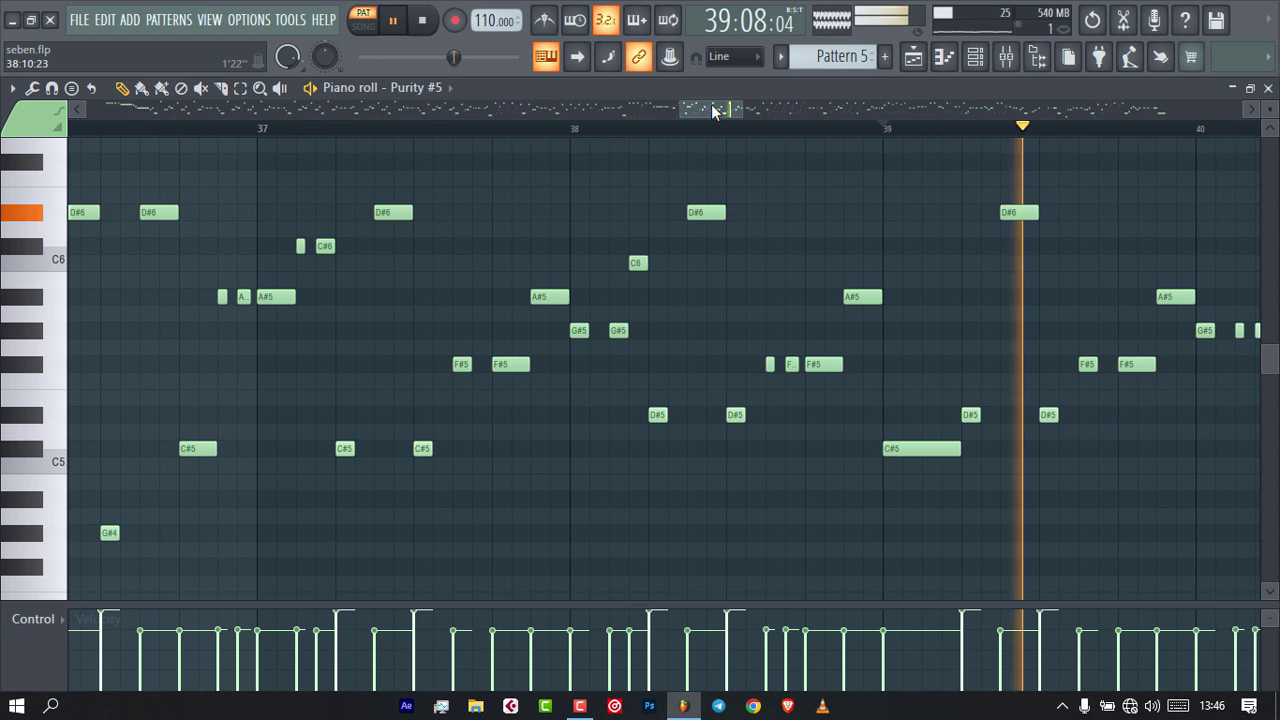
left_click_drag(711, 106, 799, 107)
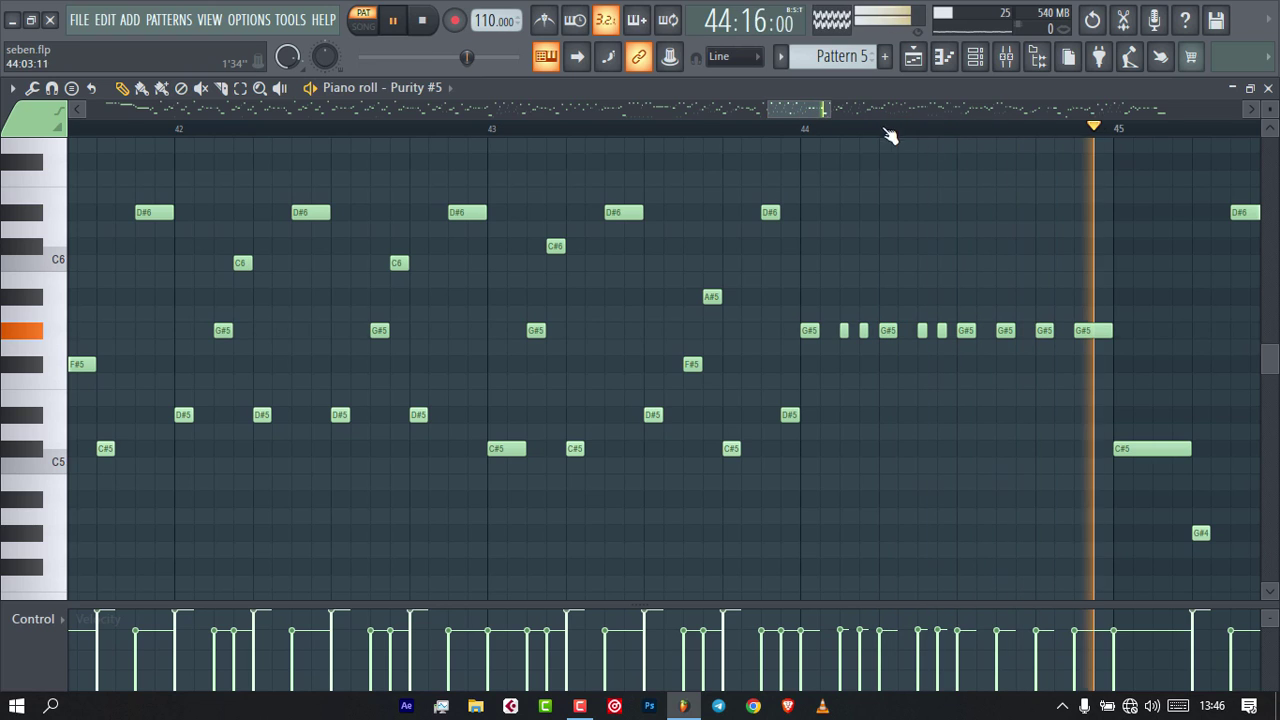
key("space")
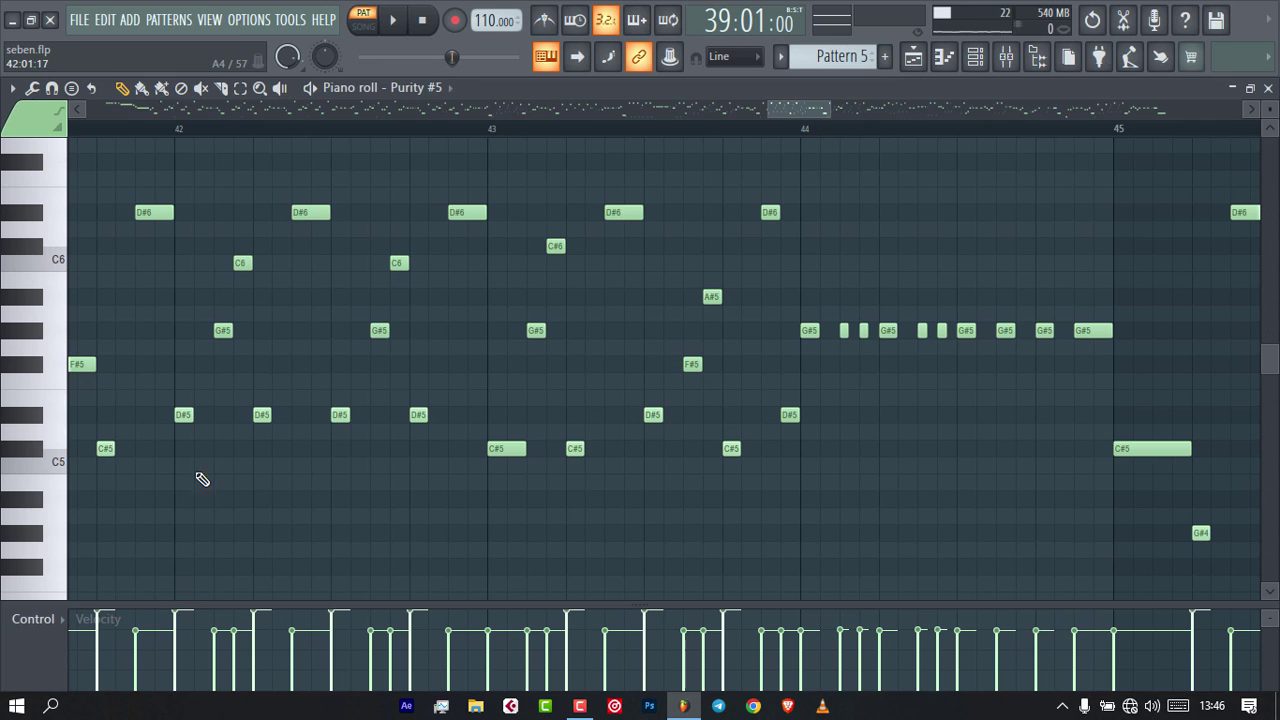
Move the playback start to bar 42 and replay the Purity #5 run into the repeated G#5 notes of bar 44.
left_click(177, 129)
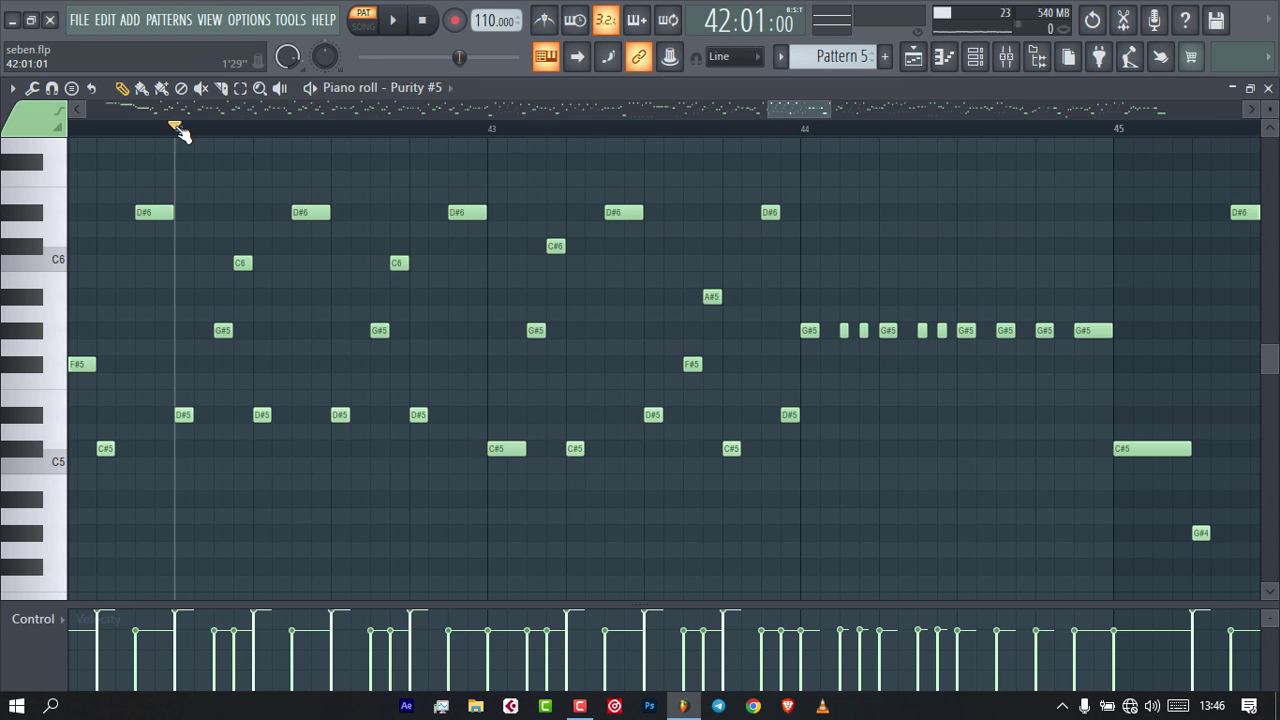
key("space")
key("space")
key("space")
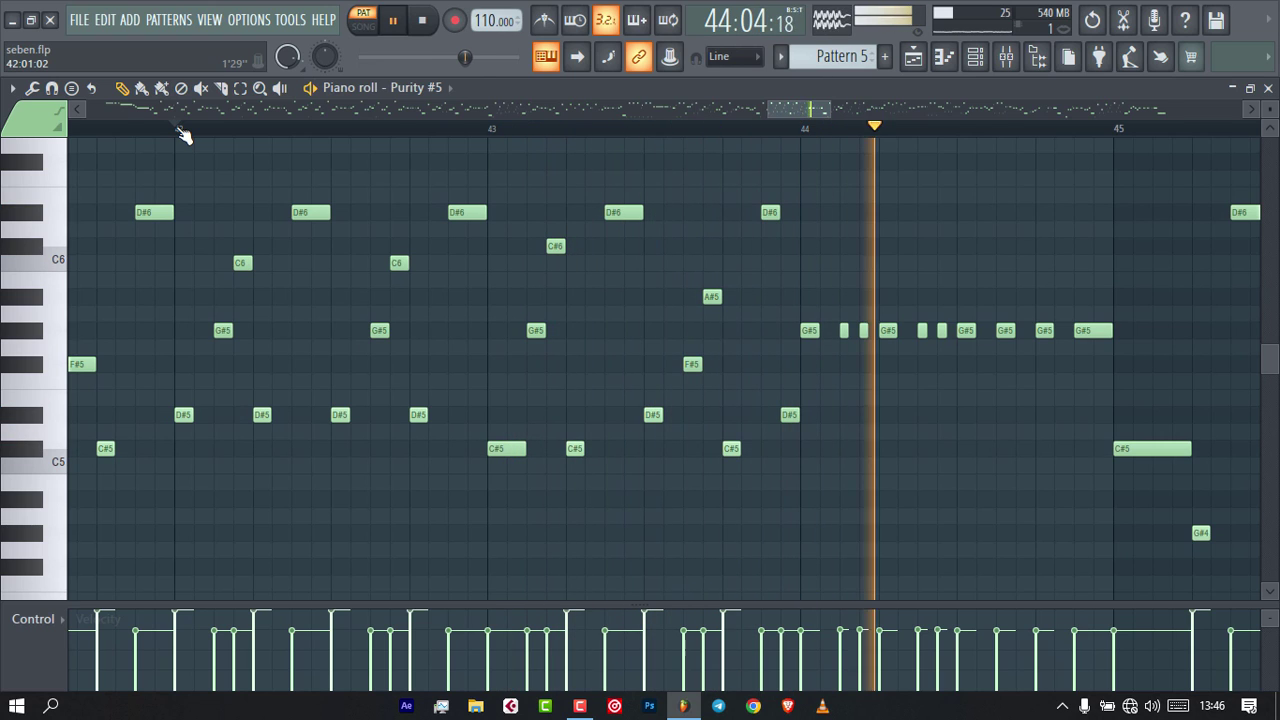
key("space")
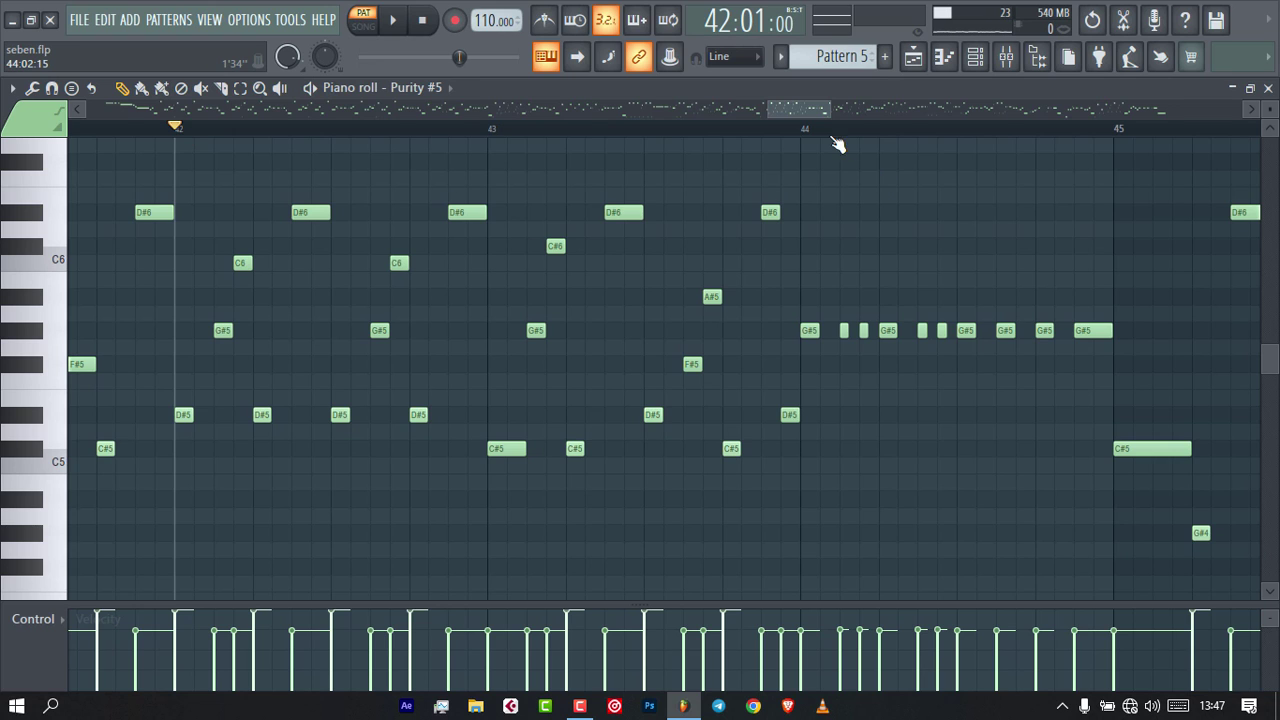
Set the playback start to bar 45 and follow the Purity #5 line into bar 54.
left_click_drag(787, 106, 840, 110)
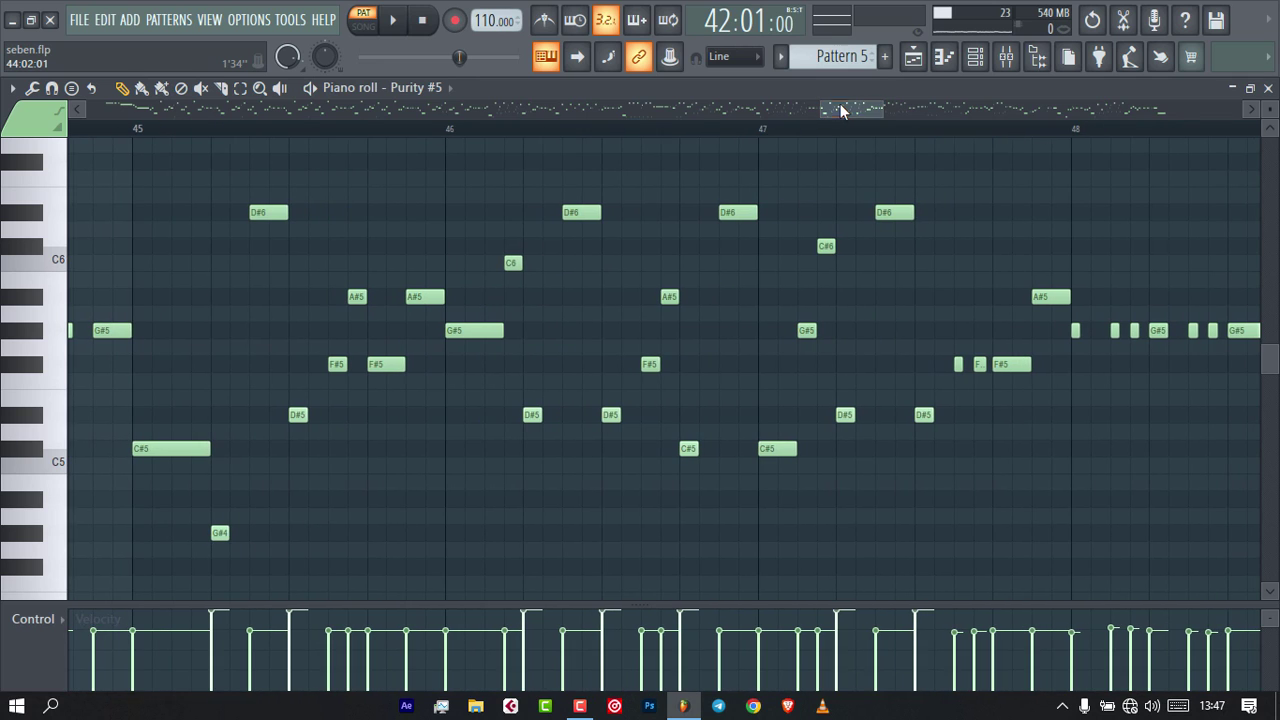
left_click(142, 132)
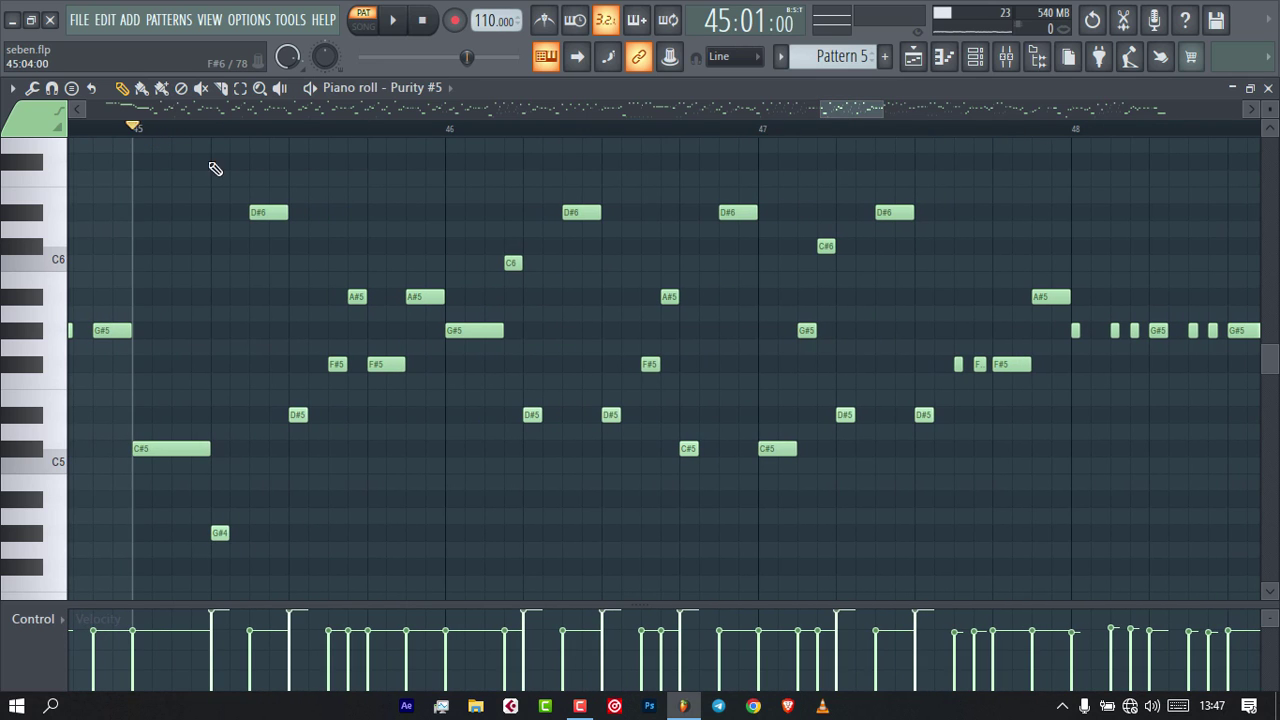
key("space")
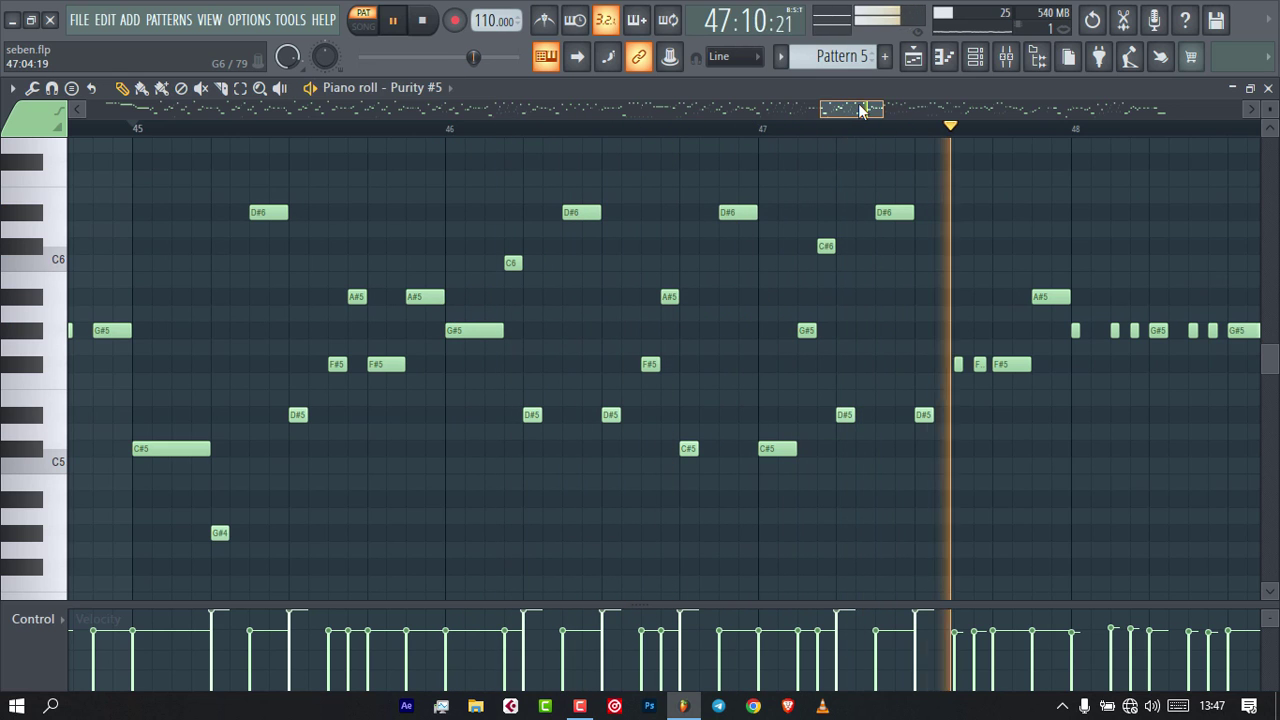
left_click_drag(858, 112, 991, 109)
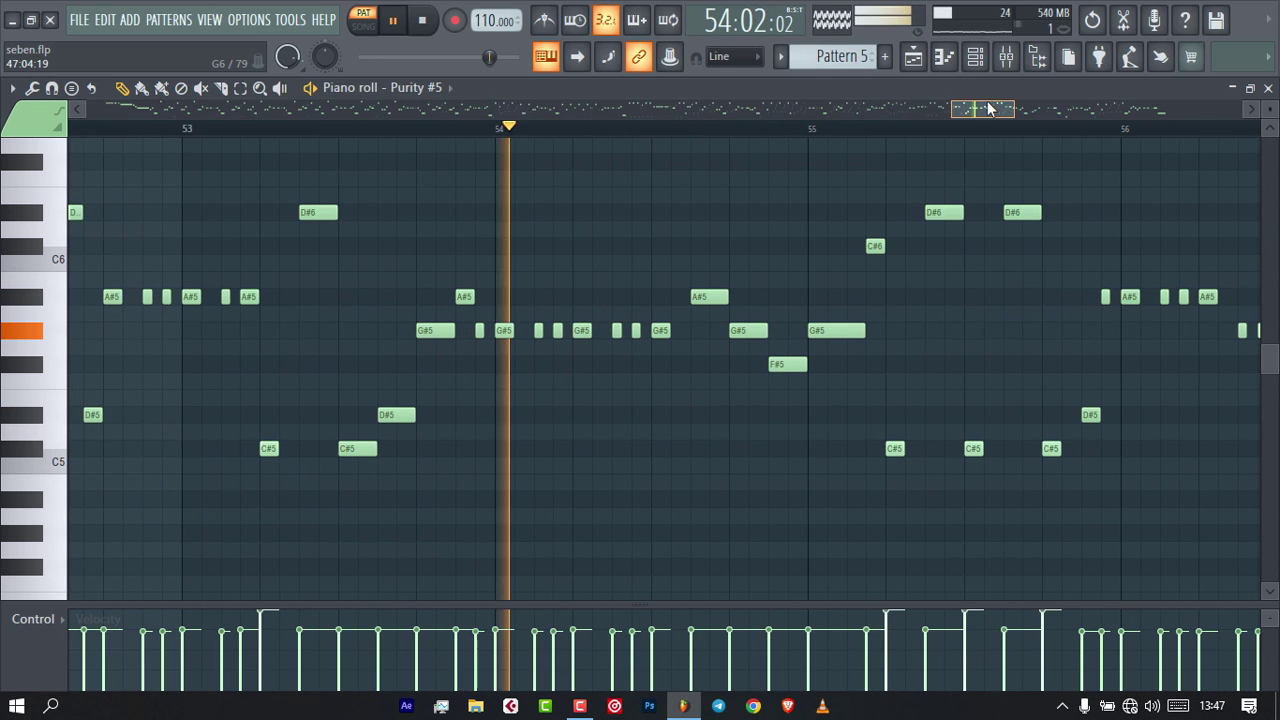
key("space")
Audition the Purity #5 notes from bar 55 into bar 60, following them in the piano roll.
left_click(810, 130)
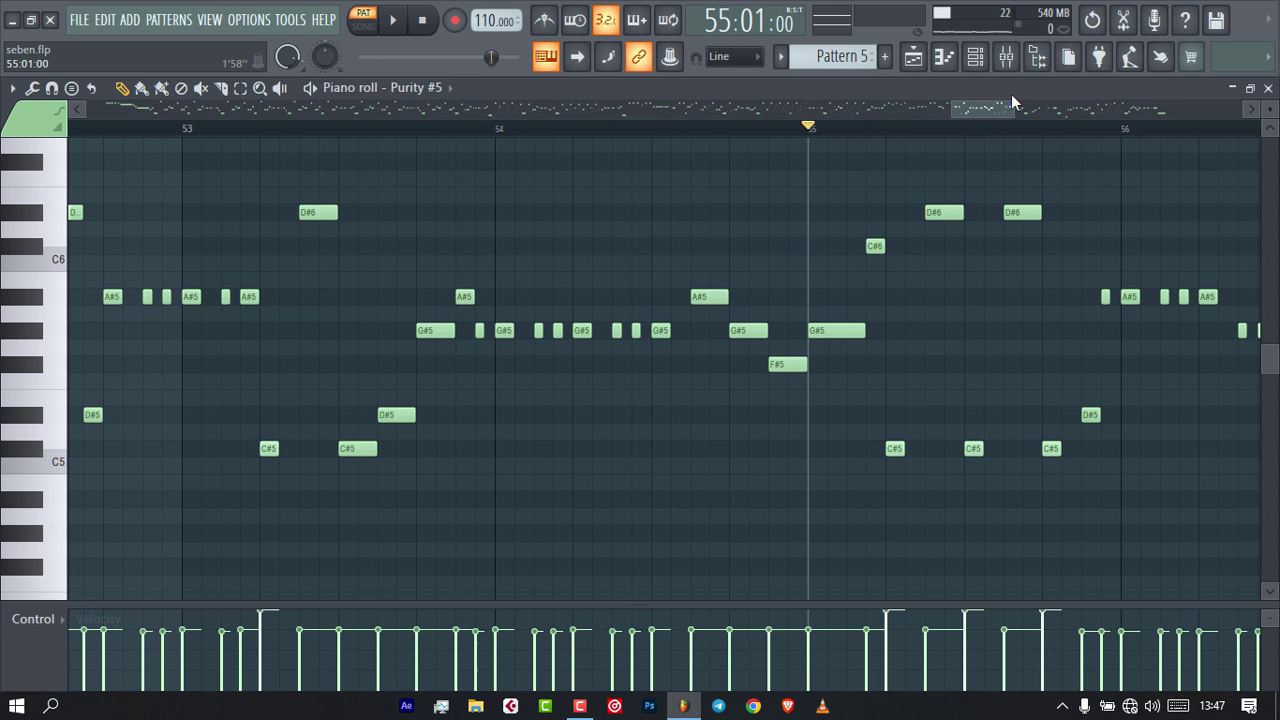
left_click_drag(989, 112, 1158, 101)
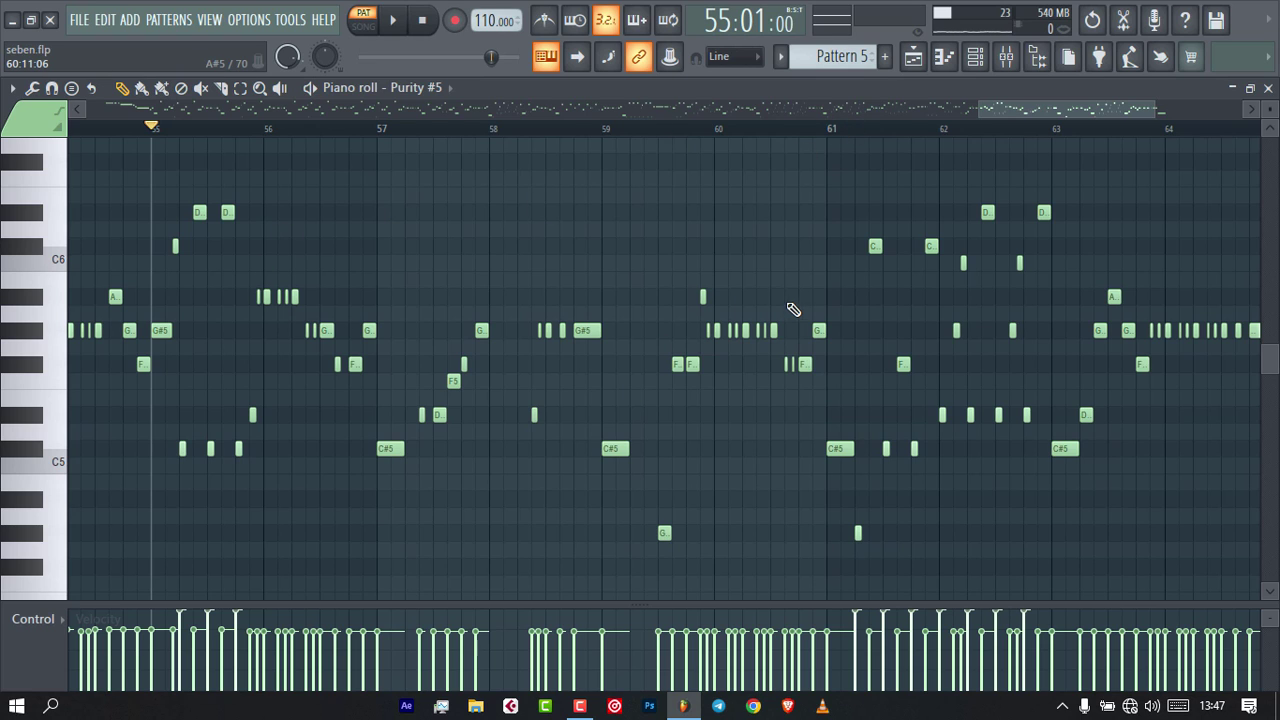
key("space")
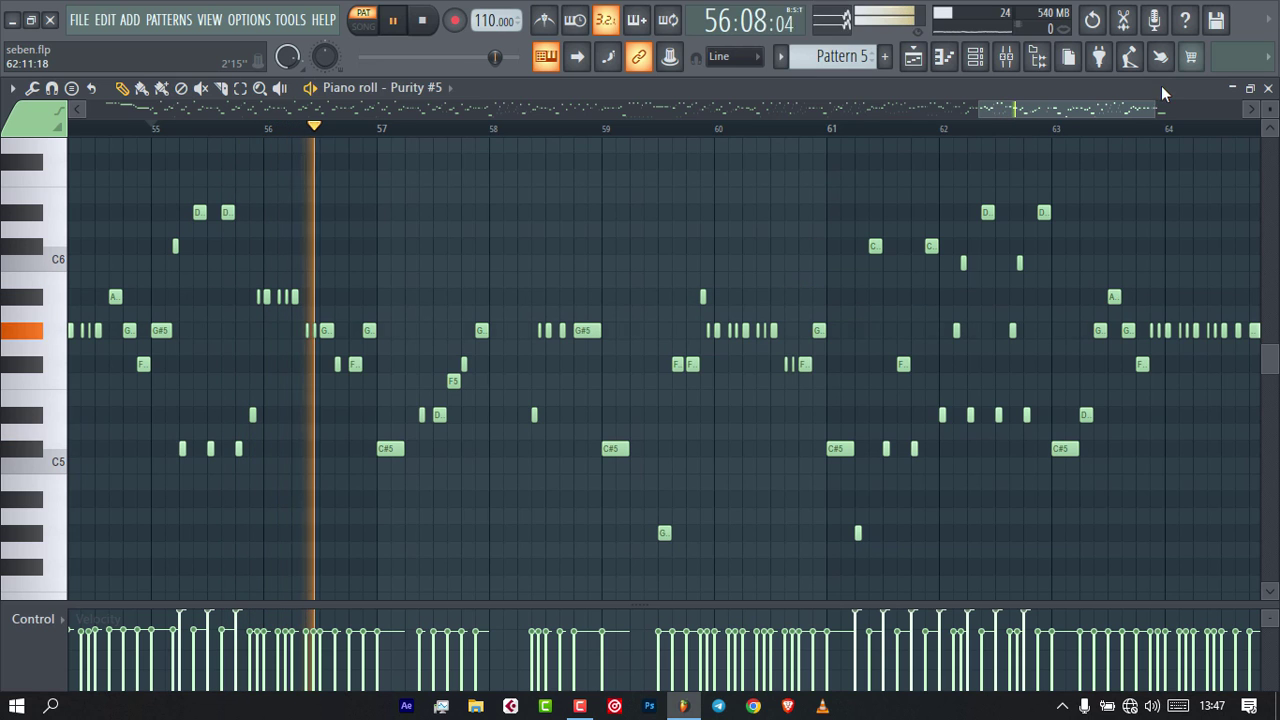
left_click_drag(1150, 114, 1055, 167)
left_click_drag(1037, 111, 1113, 118)
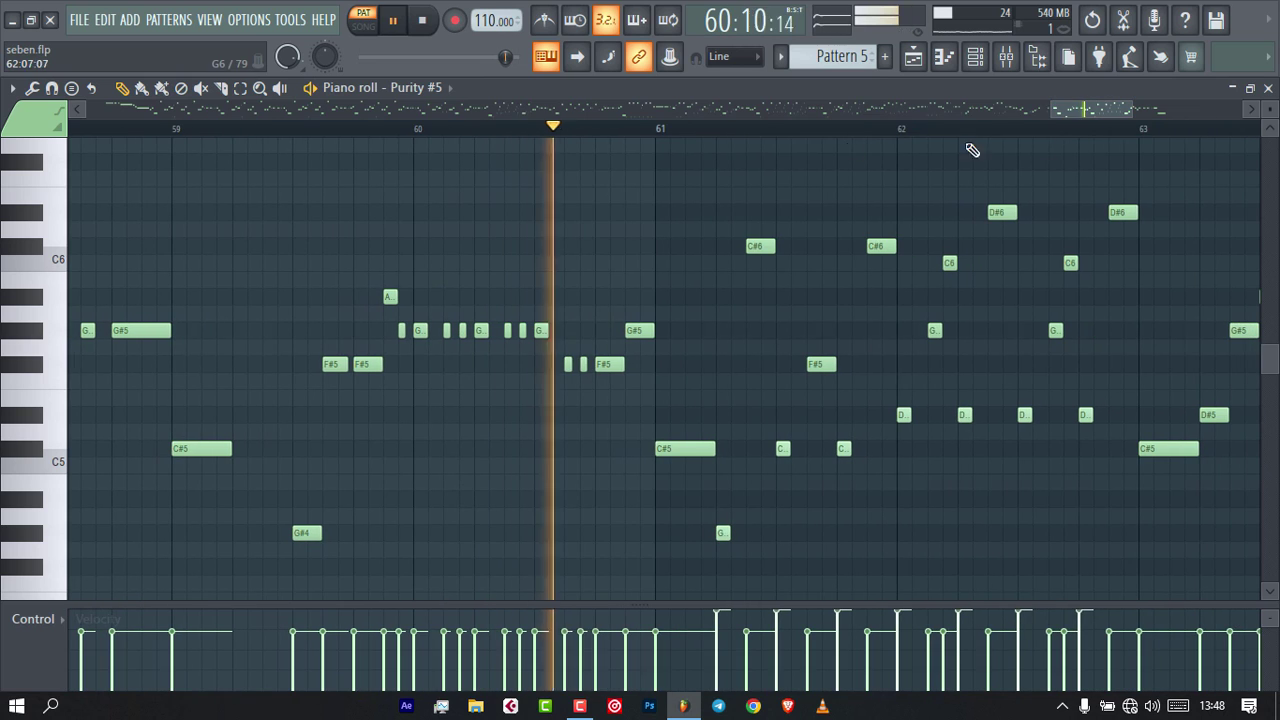
key("space")
Move the playback start to bar 61 and play the closing Purity #5 phrase through the final C#5 note in bar 65.
left_click(658, 130)
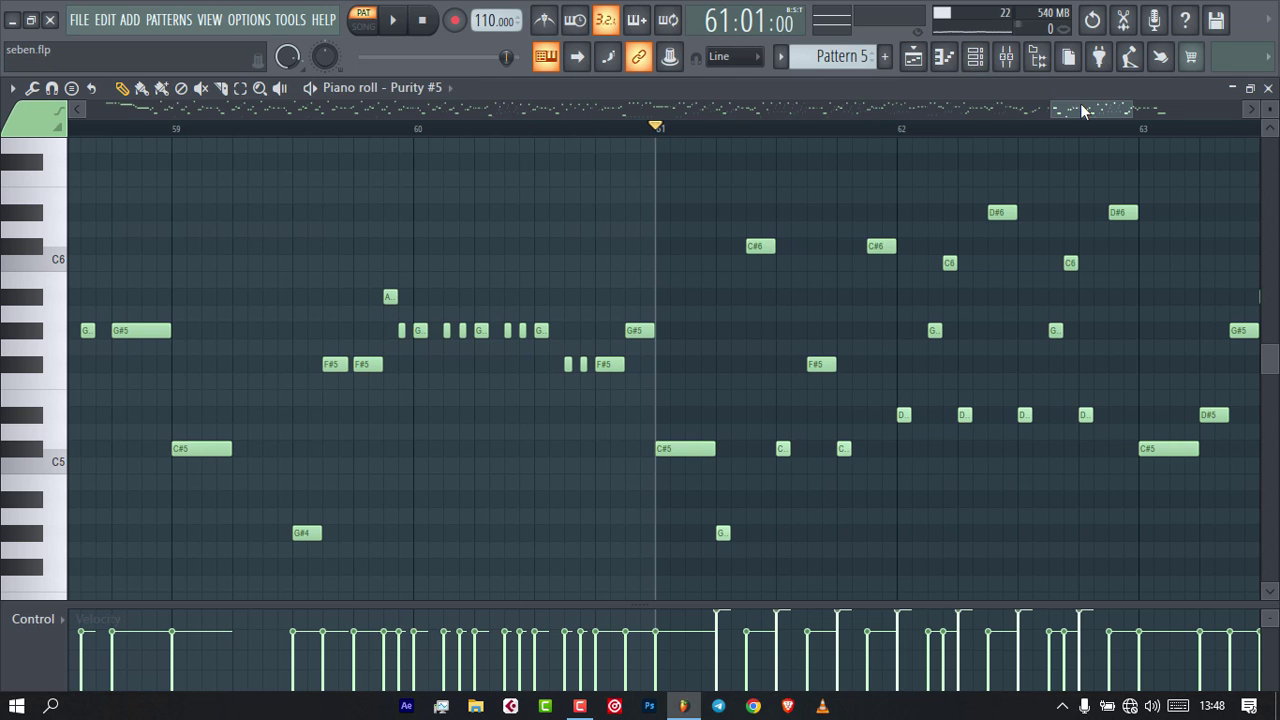
left_click_drag(1080, 113, 1100, 112)
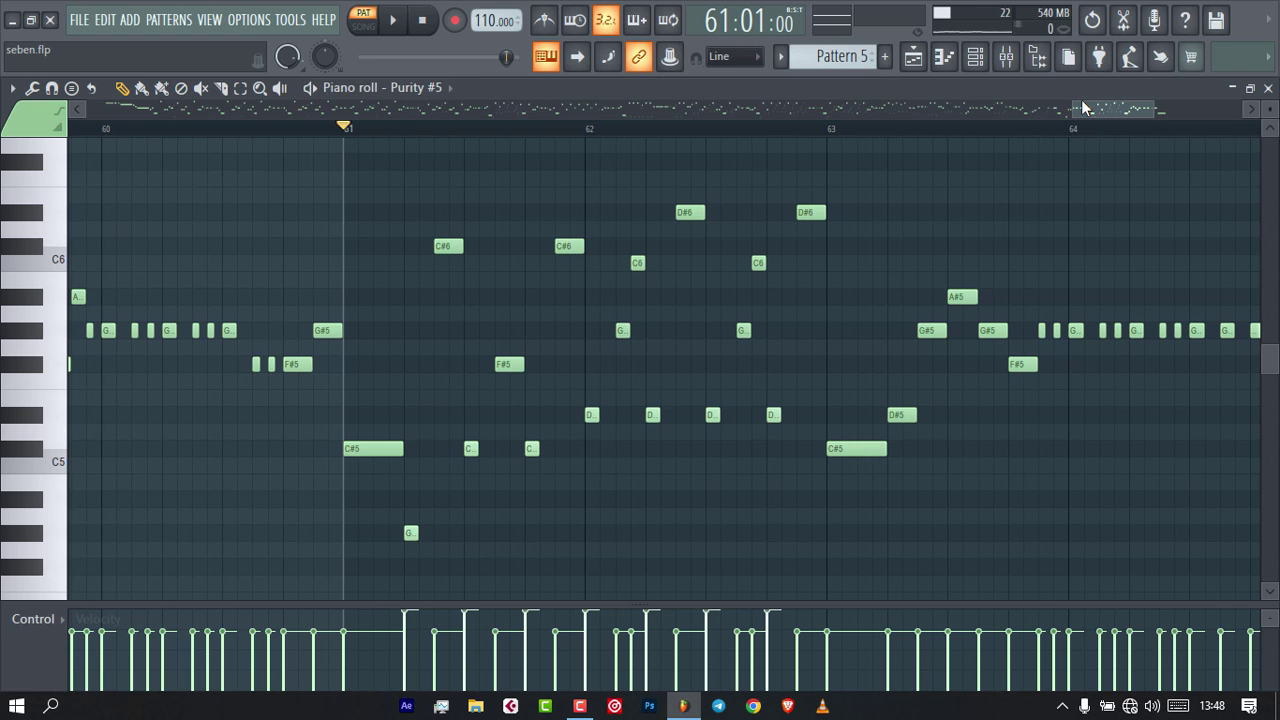
key("space")
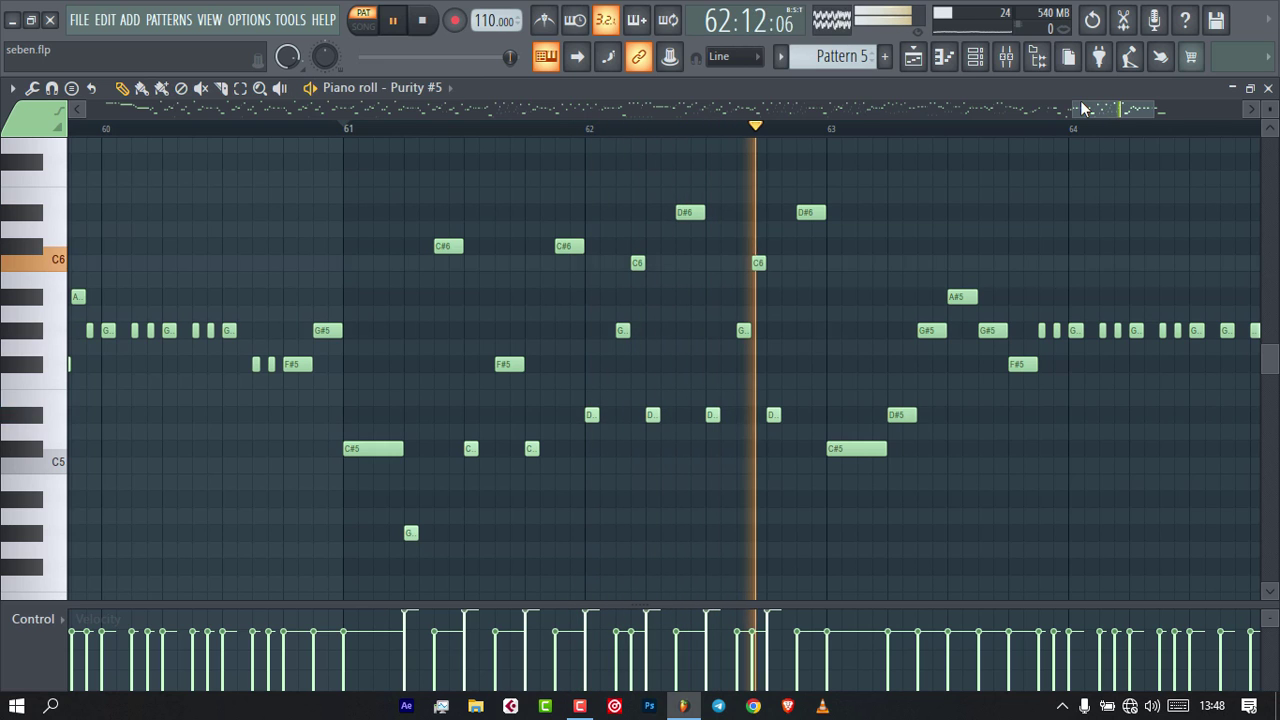
left_click_drag(1086, 105, 1120, 103)
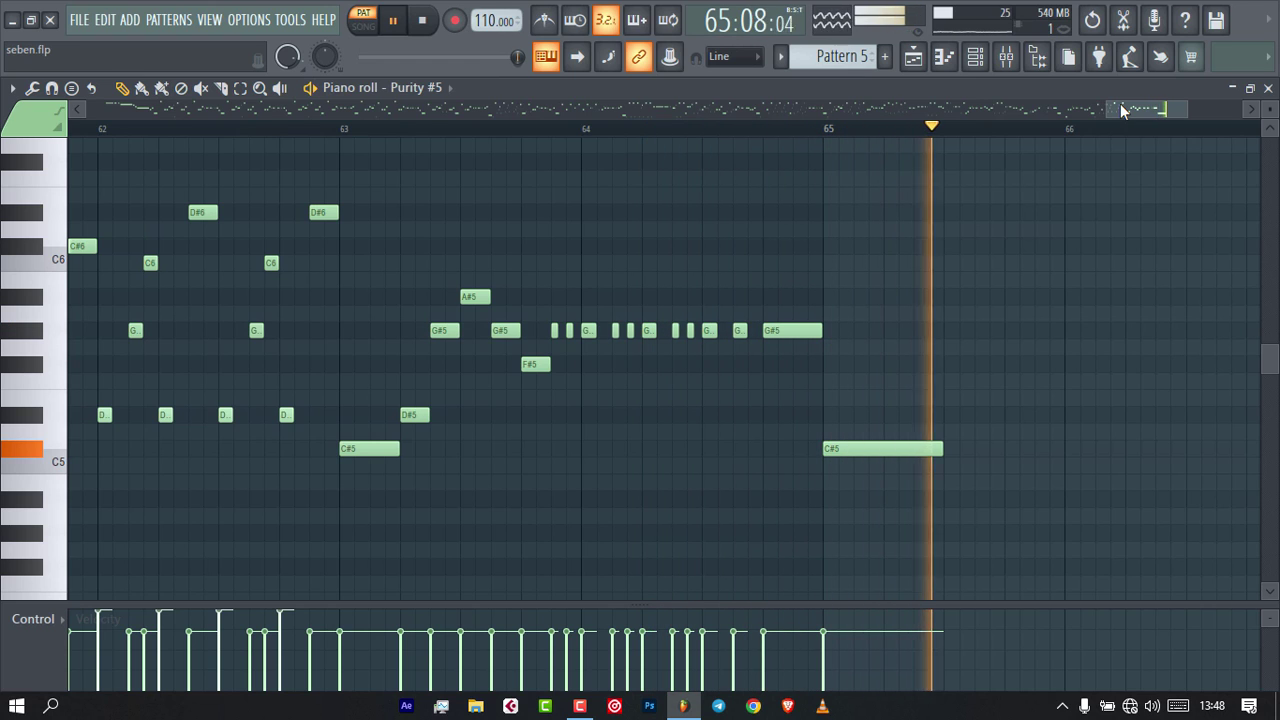
key("space")
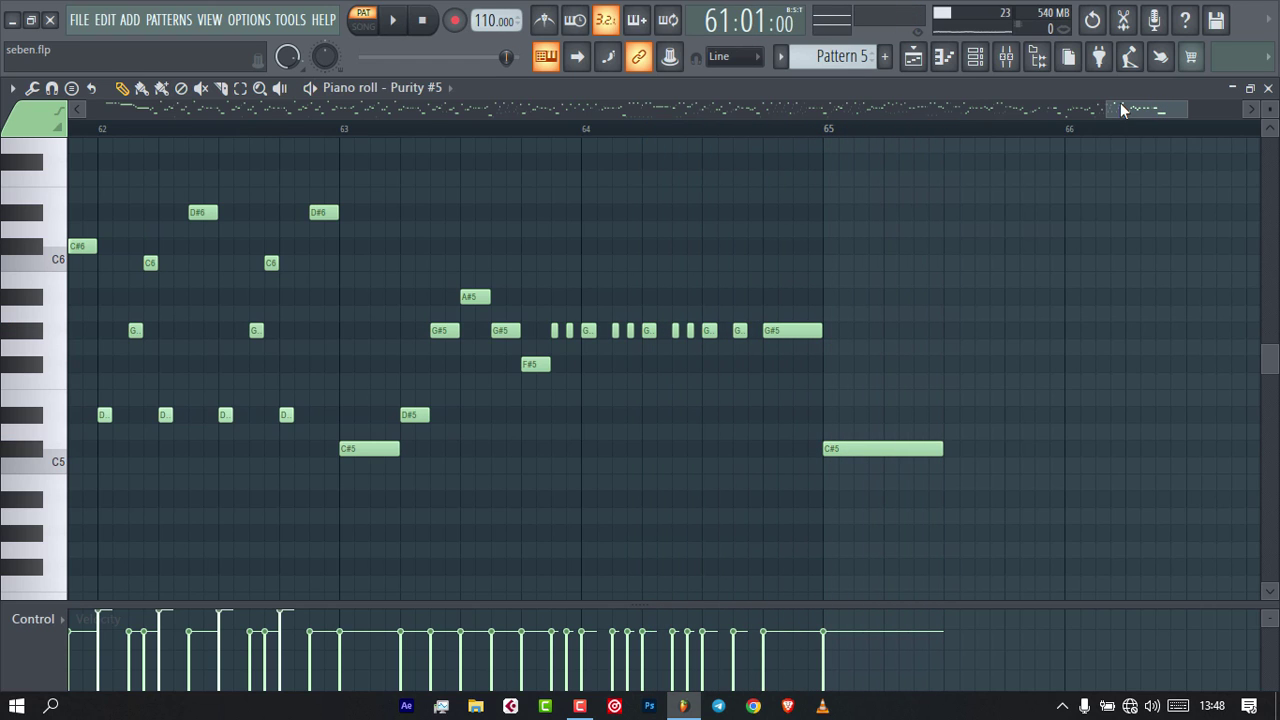
Select bars 5 up to 9 of the Purity #5 part in the piano roll and play the selected section.
left_click_drag(1120, 104, 169, 251)
scroll(153, 272, "down", 4)
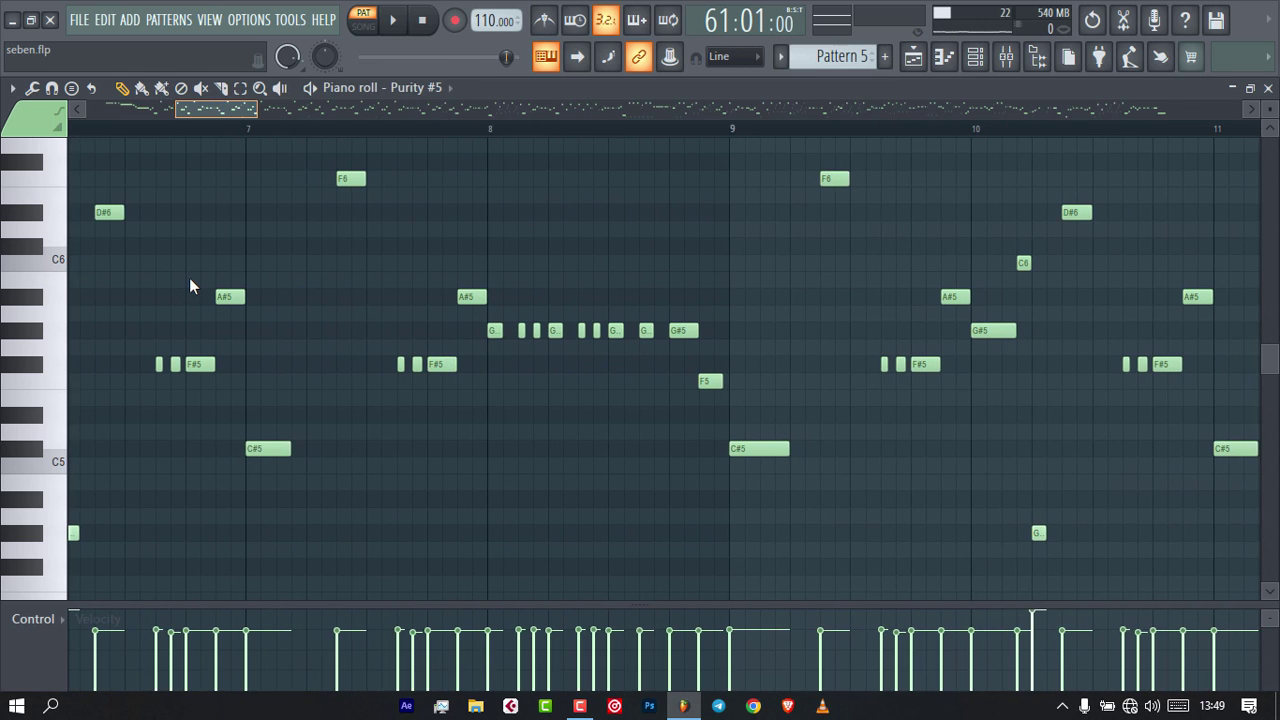
scroll(189, 277, "up", 3)
scroll(176, 271, "up", 1)
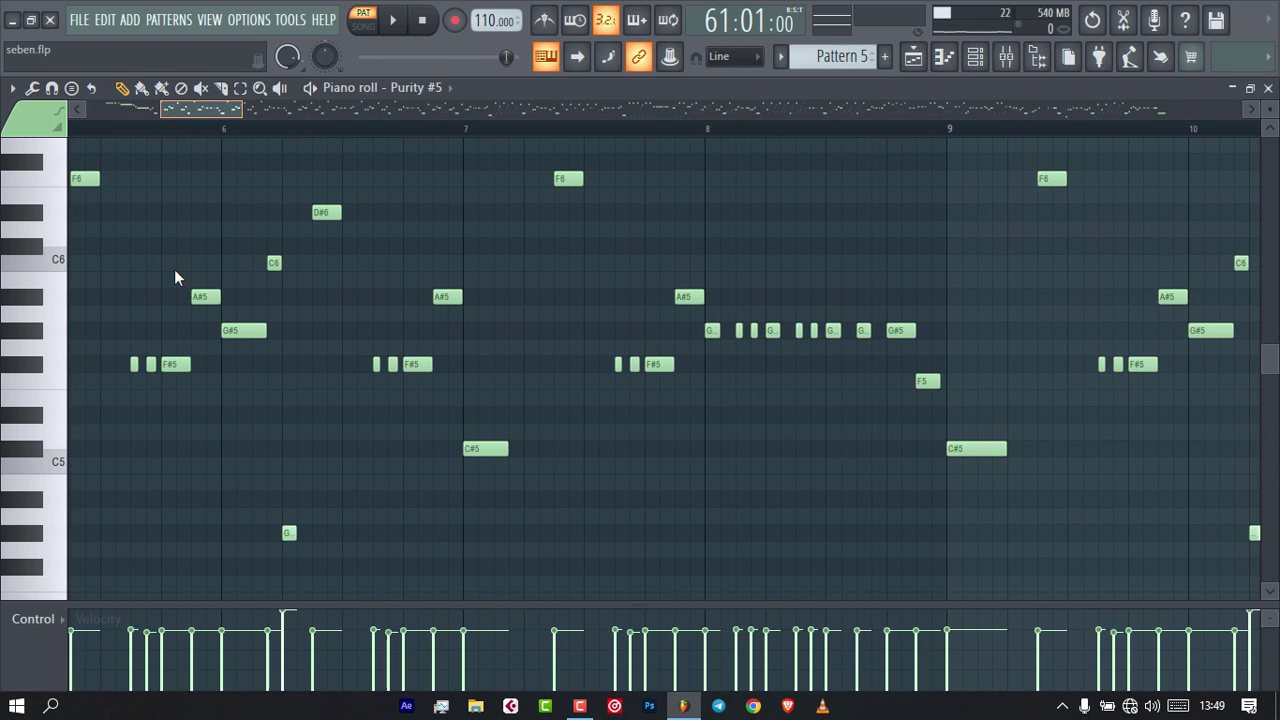
scroll(172, 274, "up", 3)
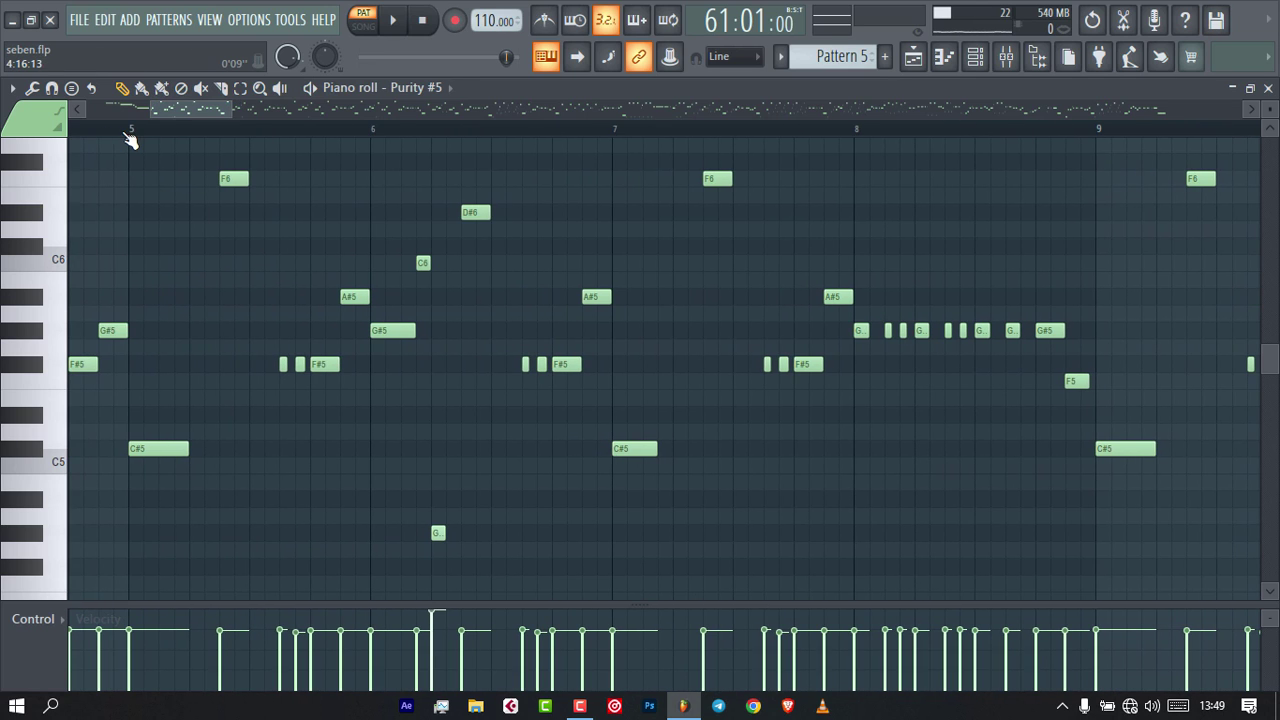
mouse_move(131, 134)
left_mouse_down()
mouse_move(797, 171)
mouse_move(1080, 163)
mouse_move(1104, 150)
left_mouse_up()
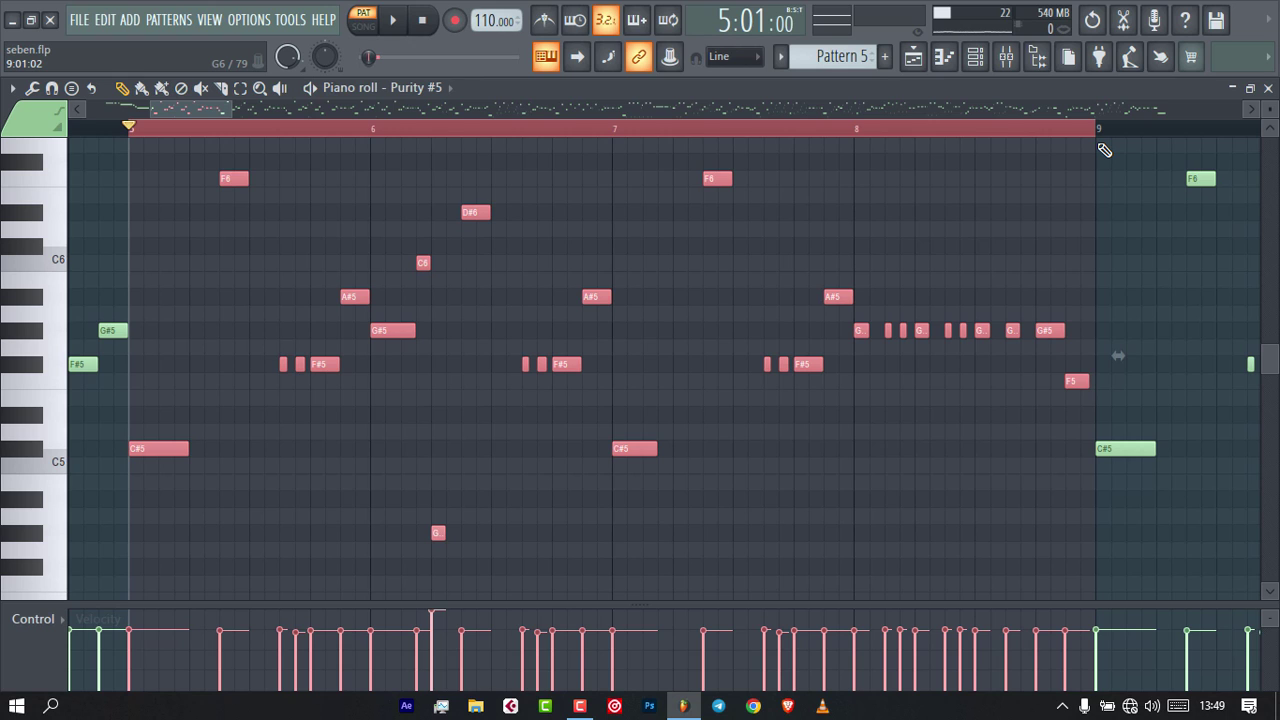
key("space")
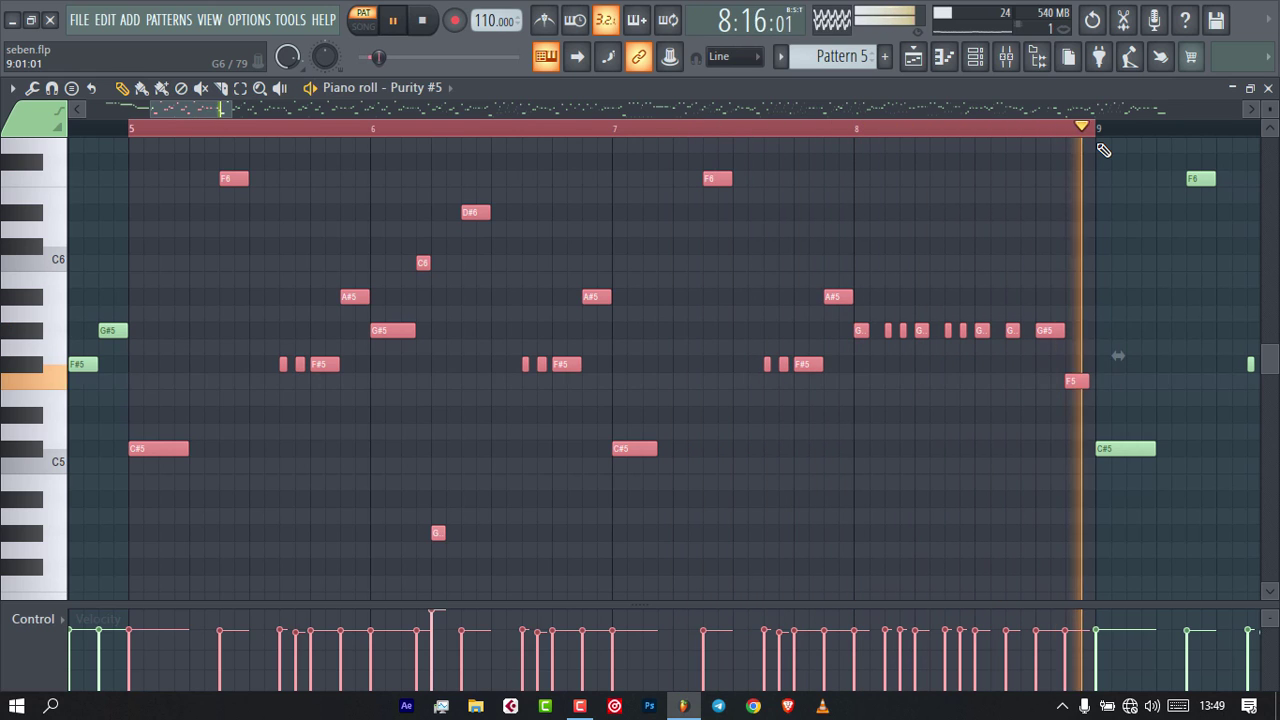
key("space")
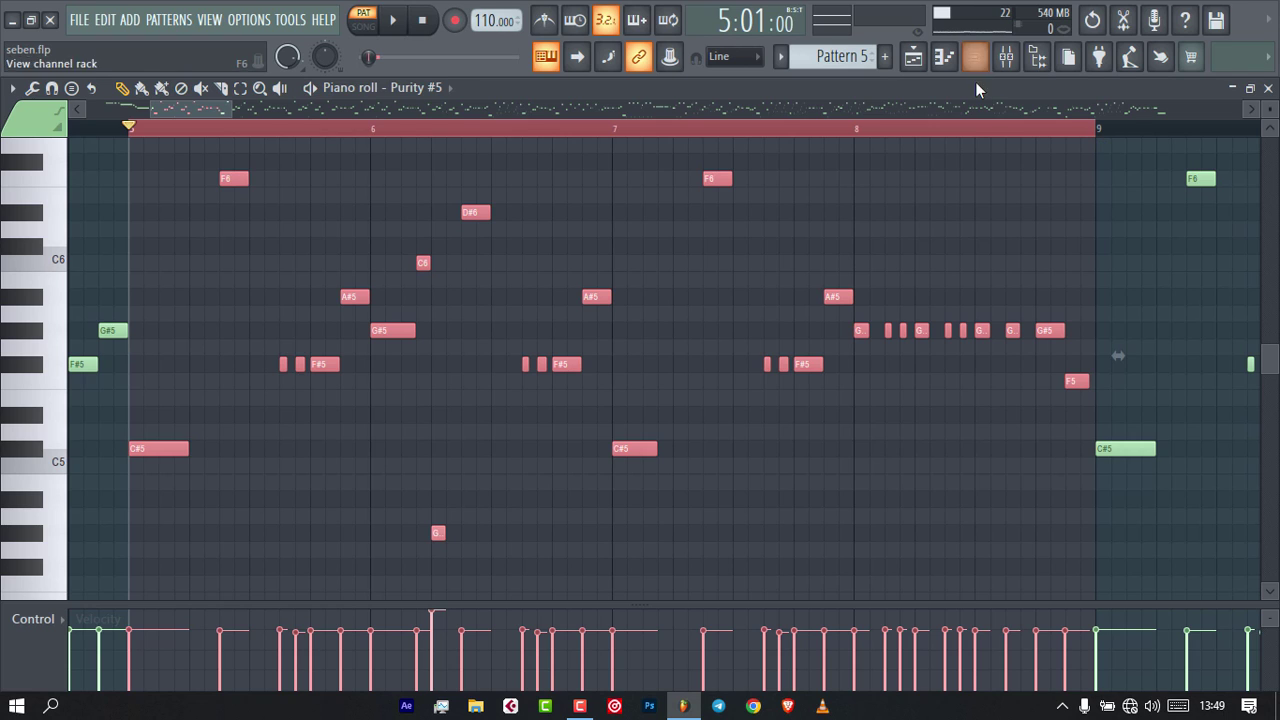
Select bars 33 up to 39 of the Purity #5 part and play the section from bar 33.
left_click_drag(216, 109, 588, 60)
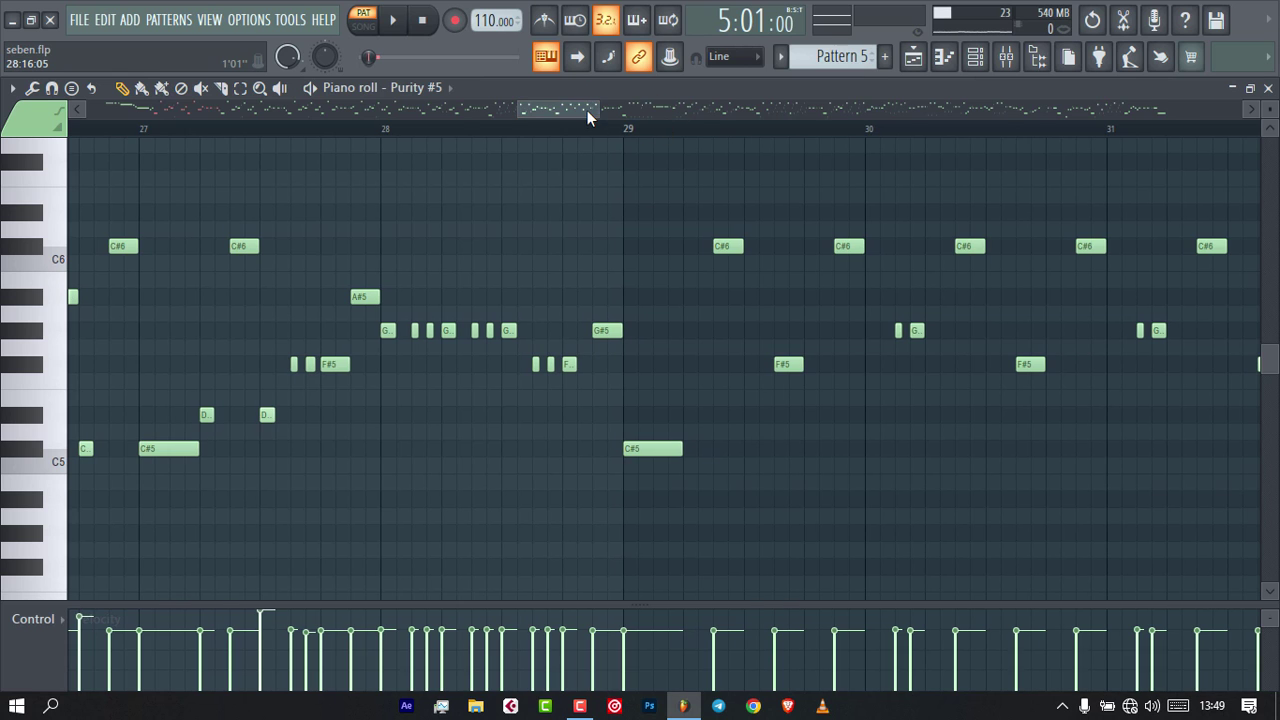
left_click_drag(587, 110, 1103, 197)
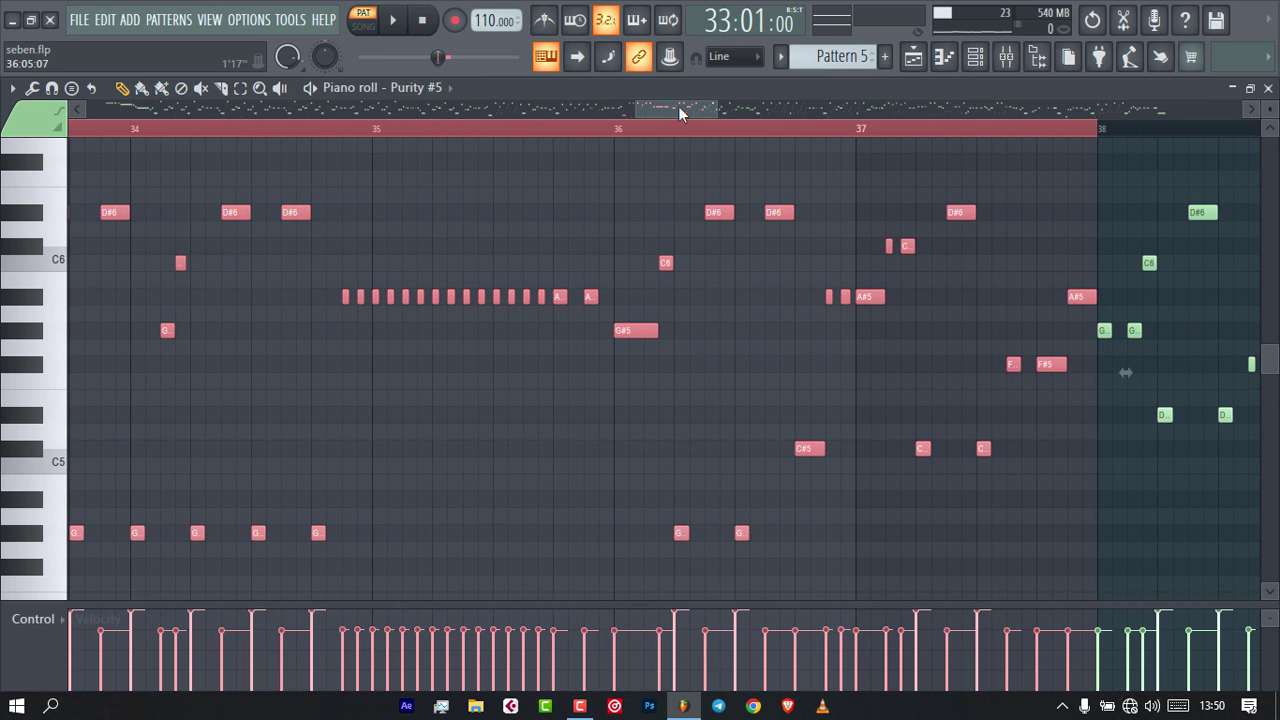
left_click_drag(679, 113, 663, 114)
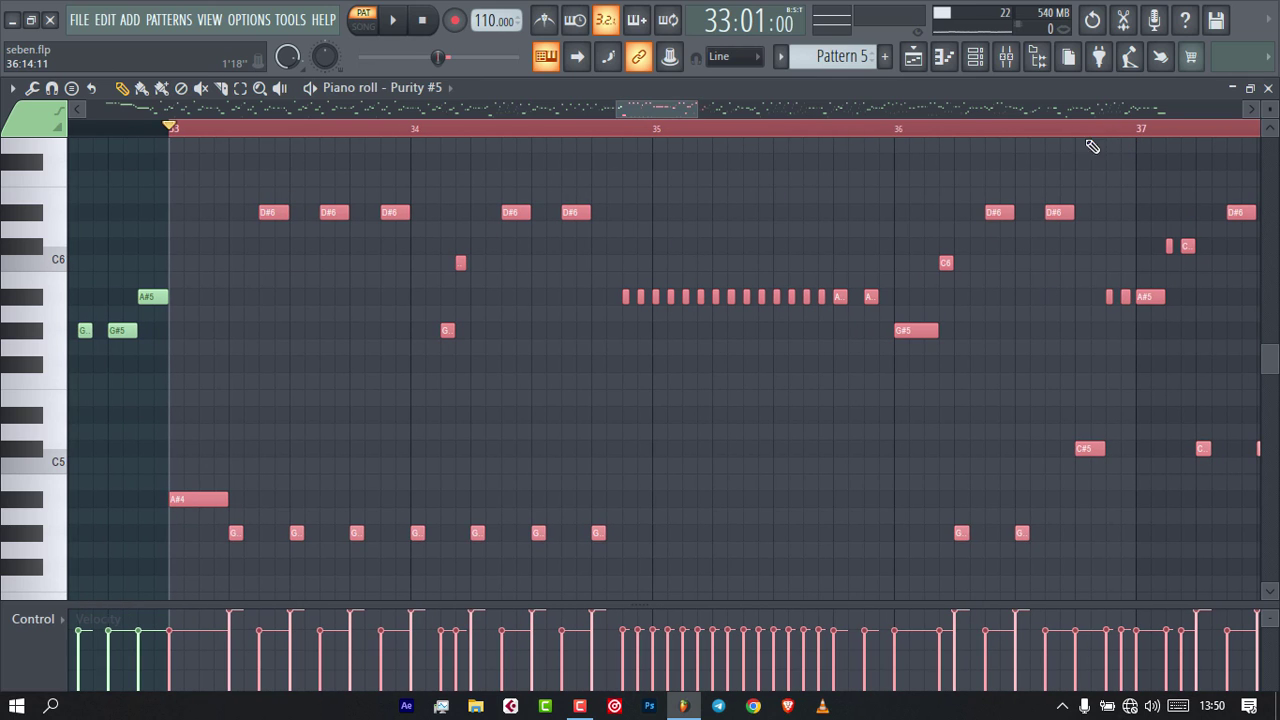
left_click_drag(655, 107, 697, 108)
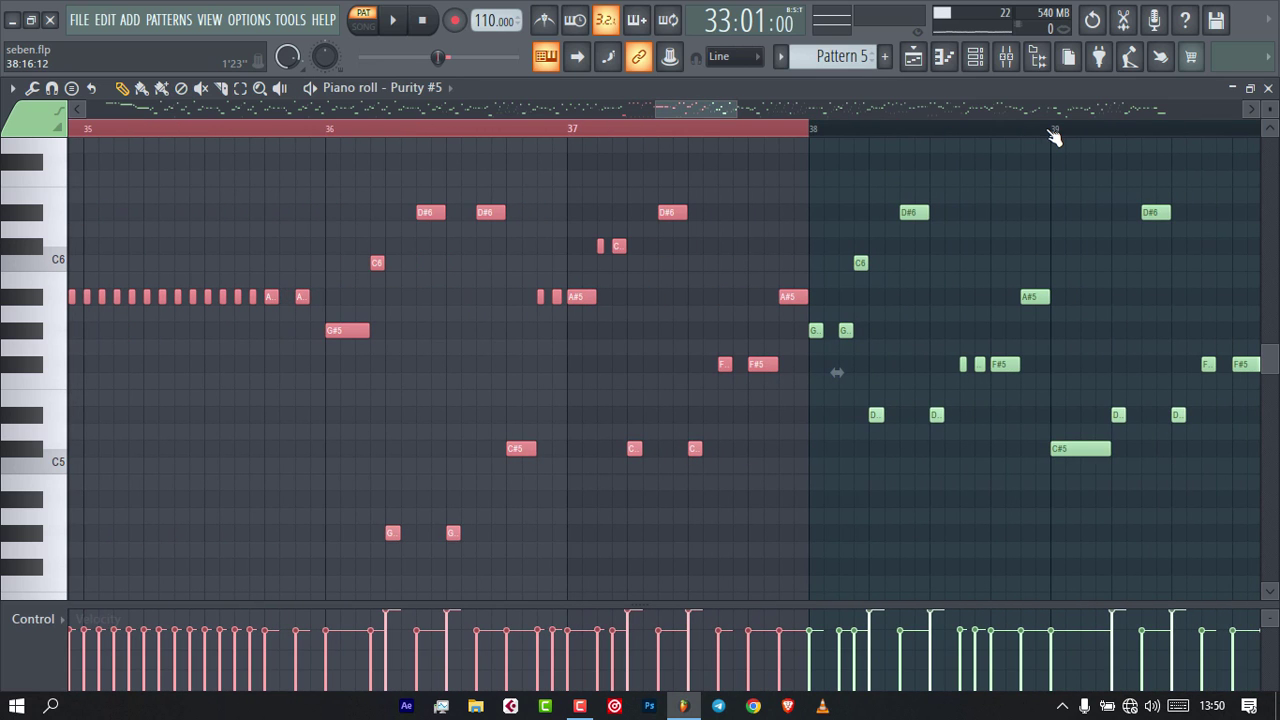
left_click_drag(1060, 138, 408, 272)
key("space")
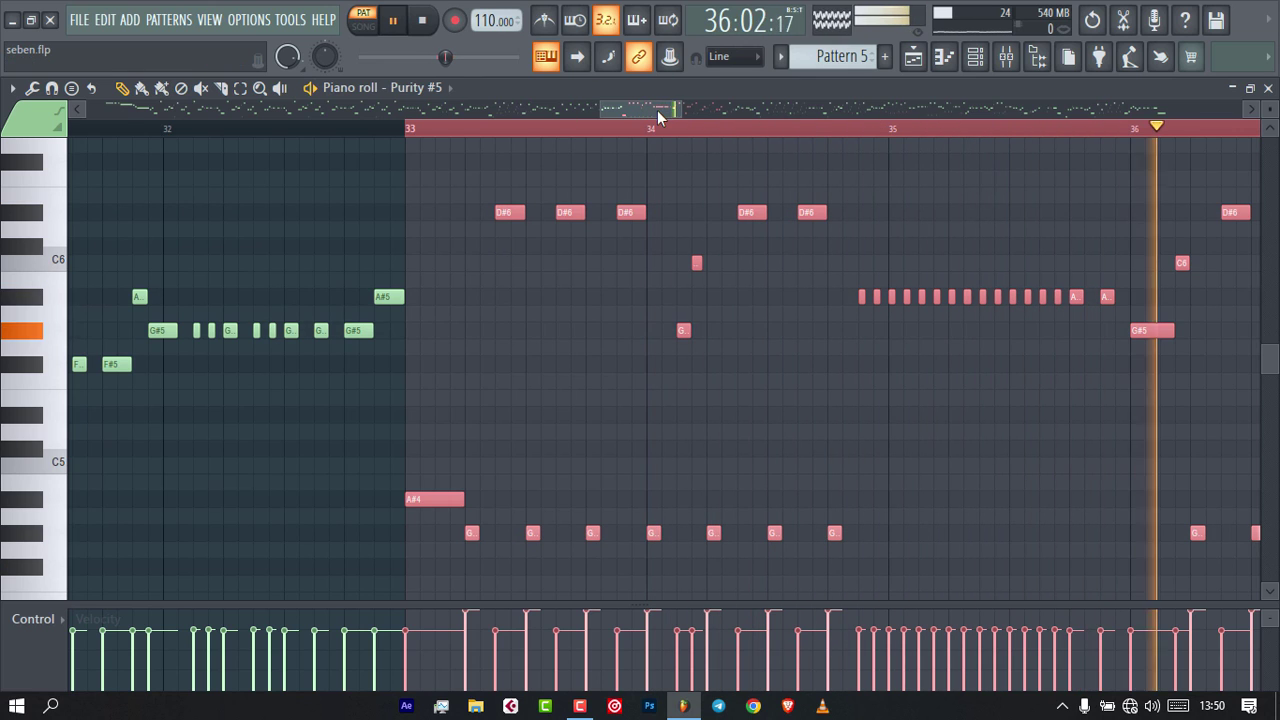
left_click_drag(657, 110, 700, 144)
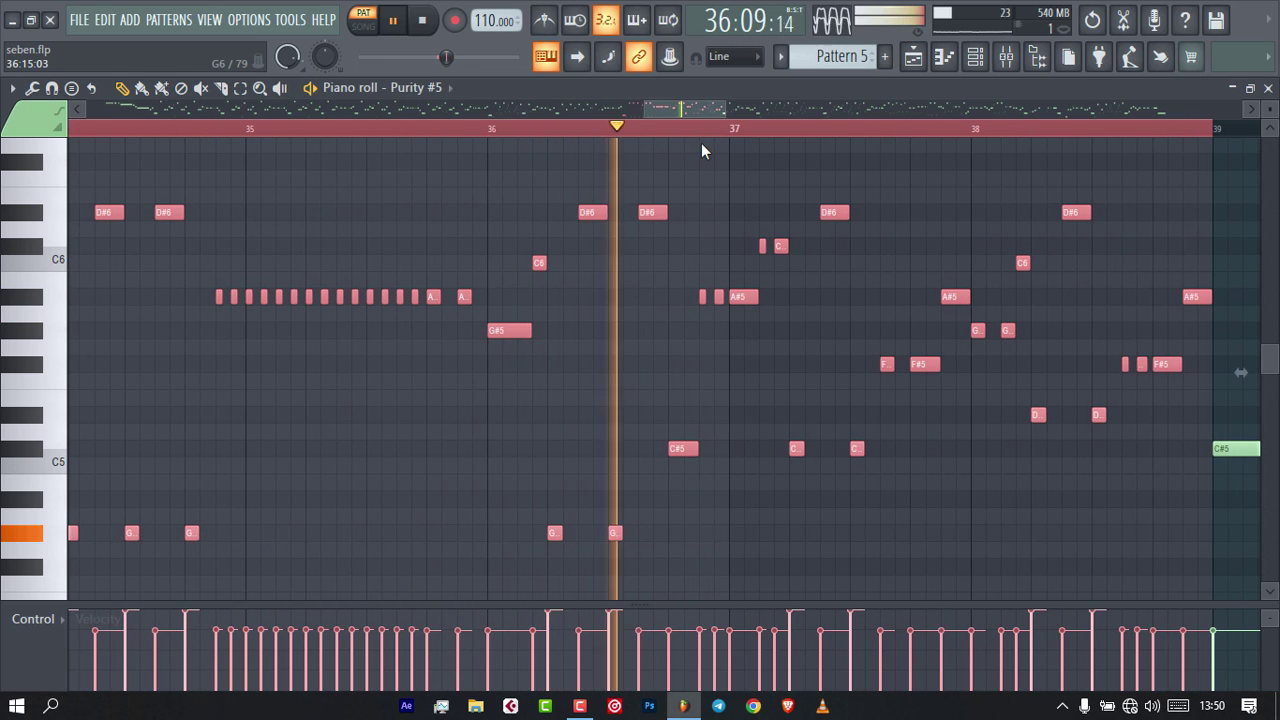
key("space")
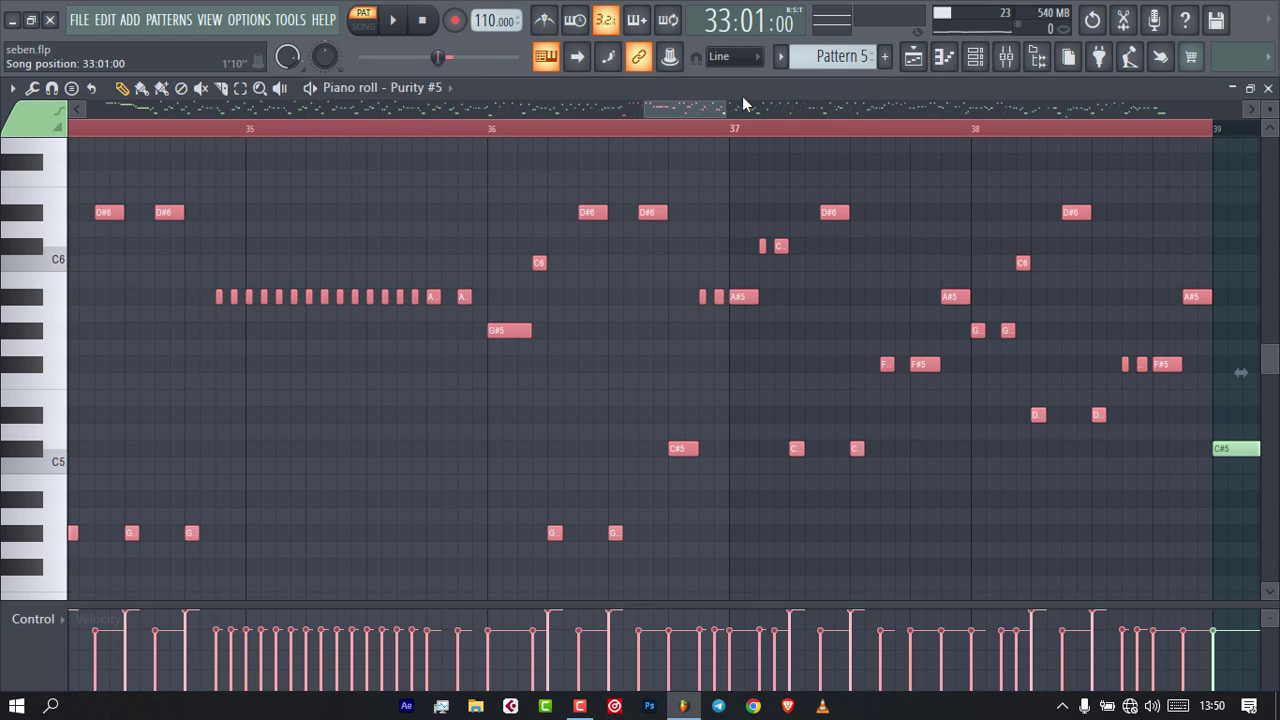
Clear the piano roll's time selection and play the playlist arrangement in song mode from bar 1.
left_click(704, 129, "ctrl")
left_click_drag(708, 112, 42, 150)
left_click(944, 56)
left_click(913, 56)
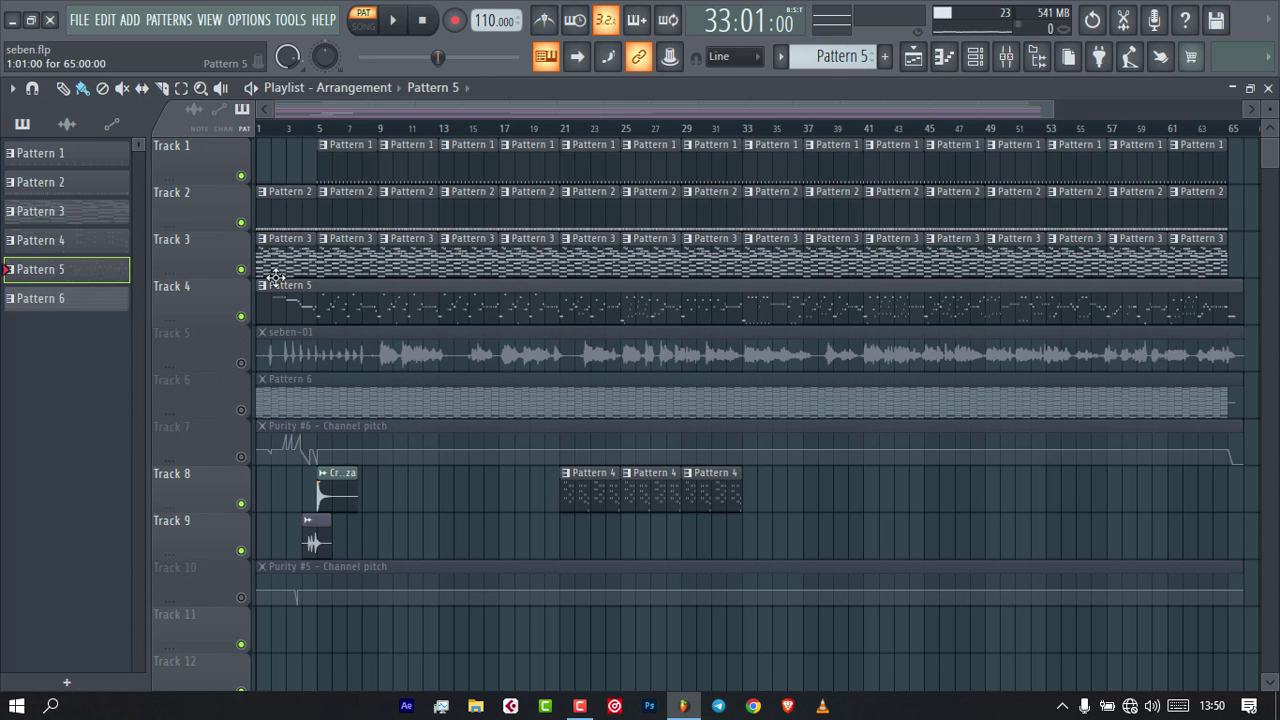
key("l")
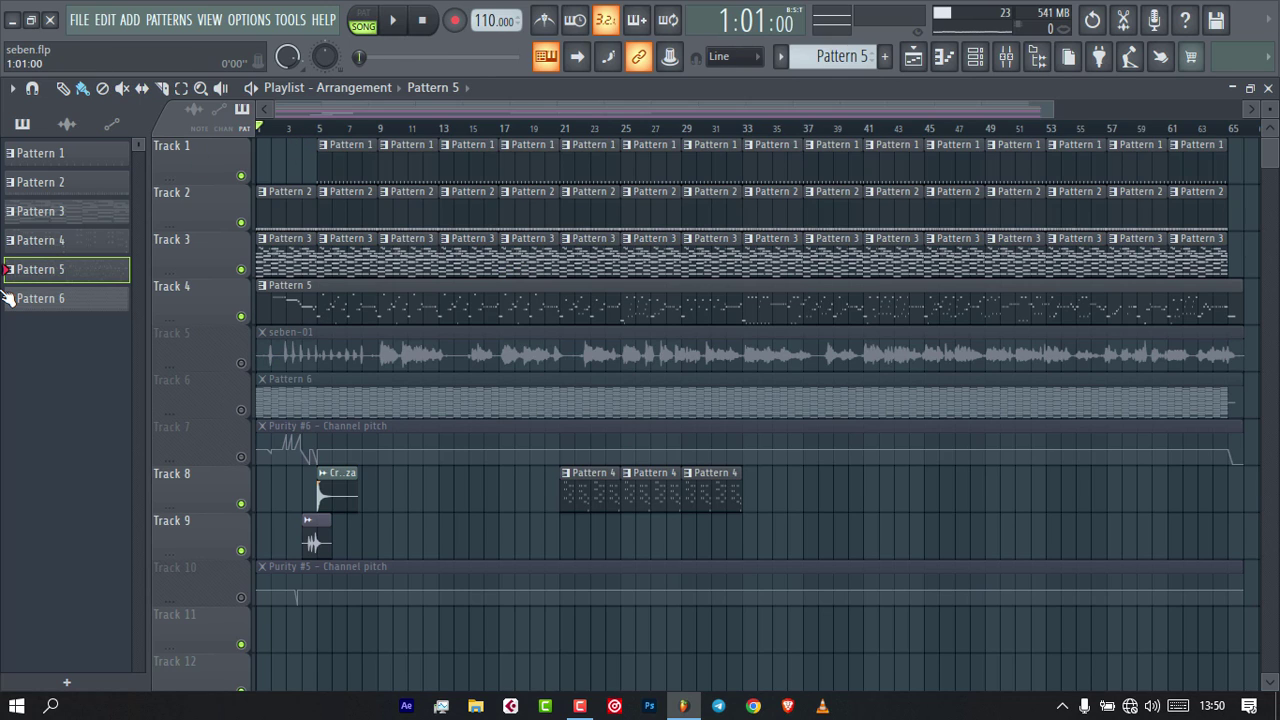
key("space")
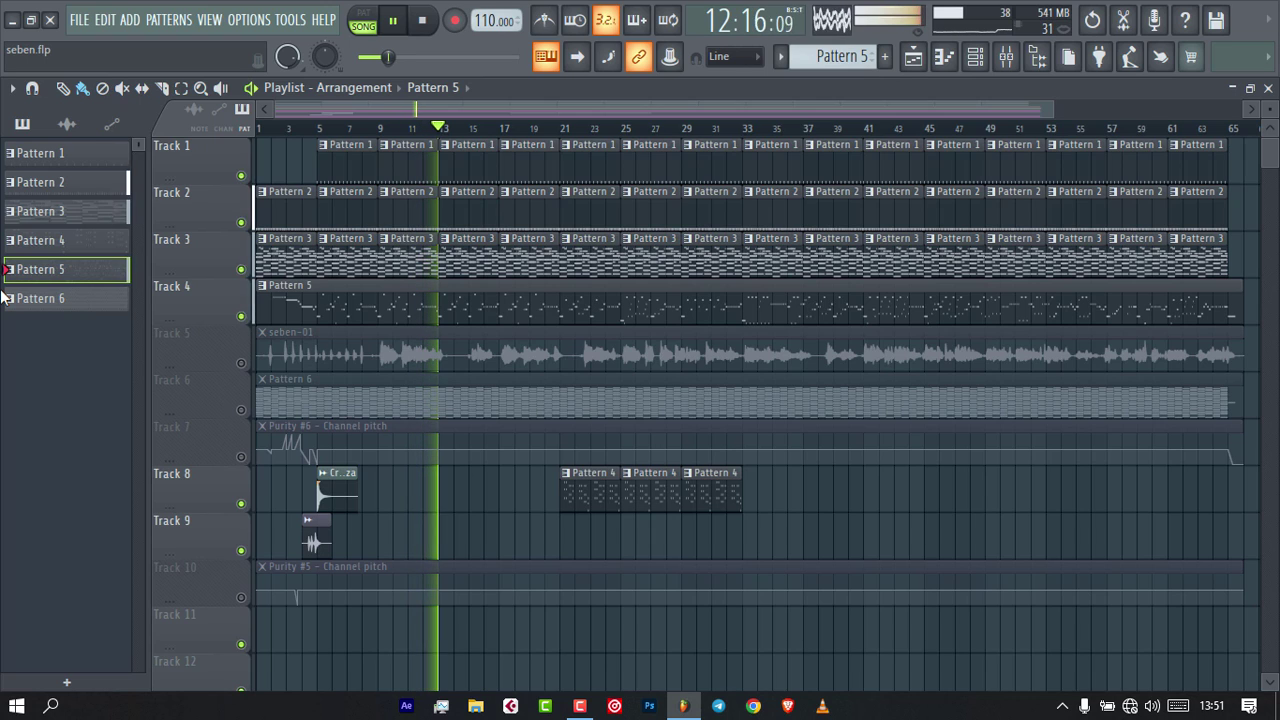
key("space")
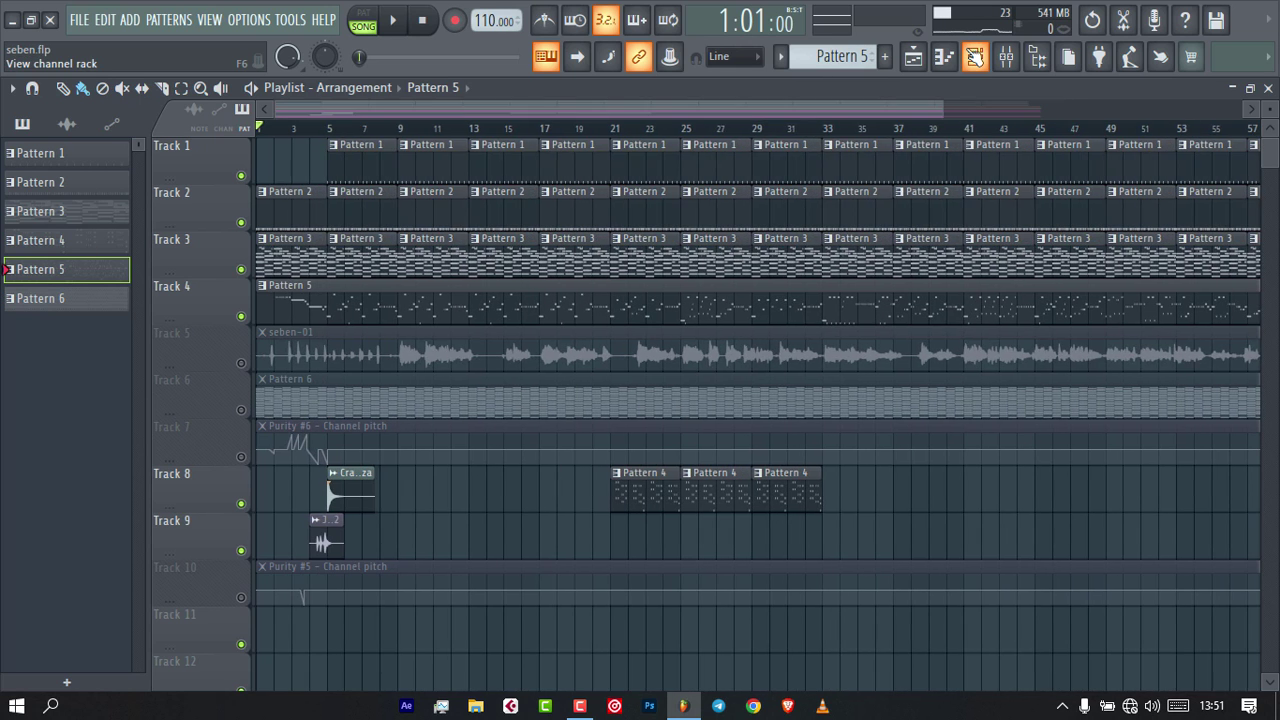
Unmute the Purity #6 channel in the channel rack and view its Jazz Clean guitar patch.
left_click(975, 56)
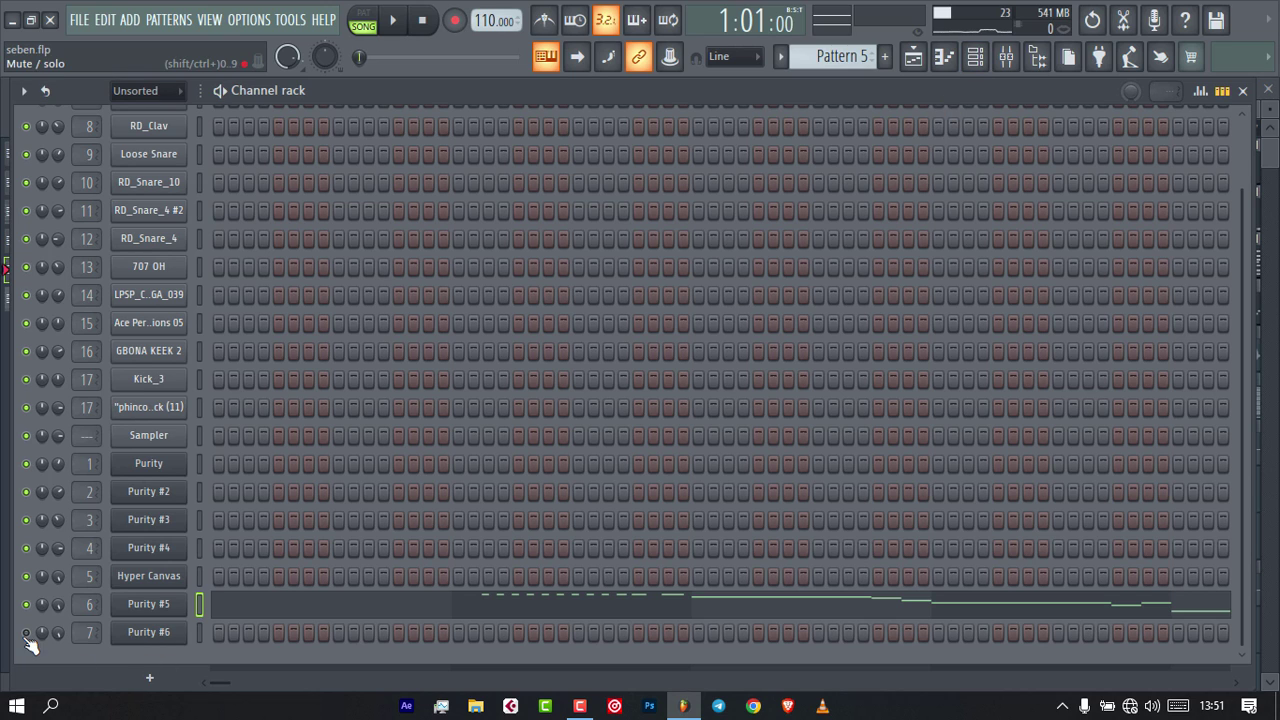
left_click(148, 632)
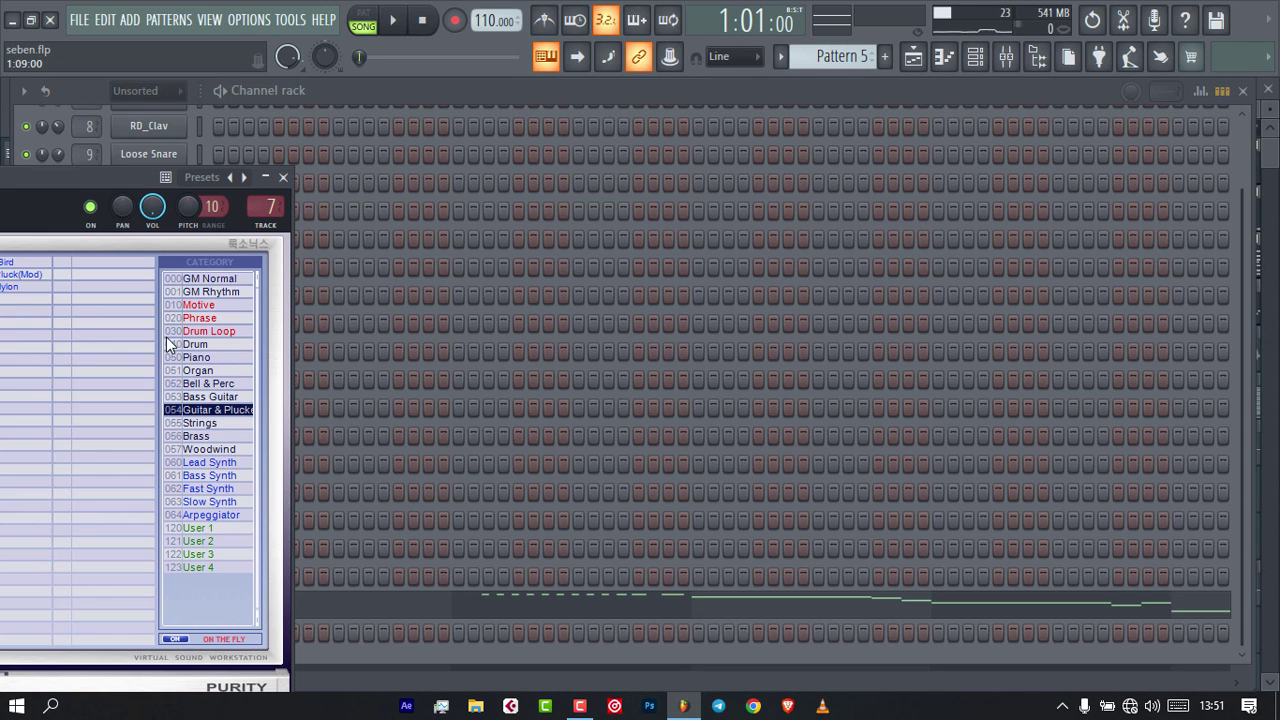
left_click_drag(52, 177, 655, 173)
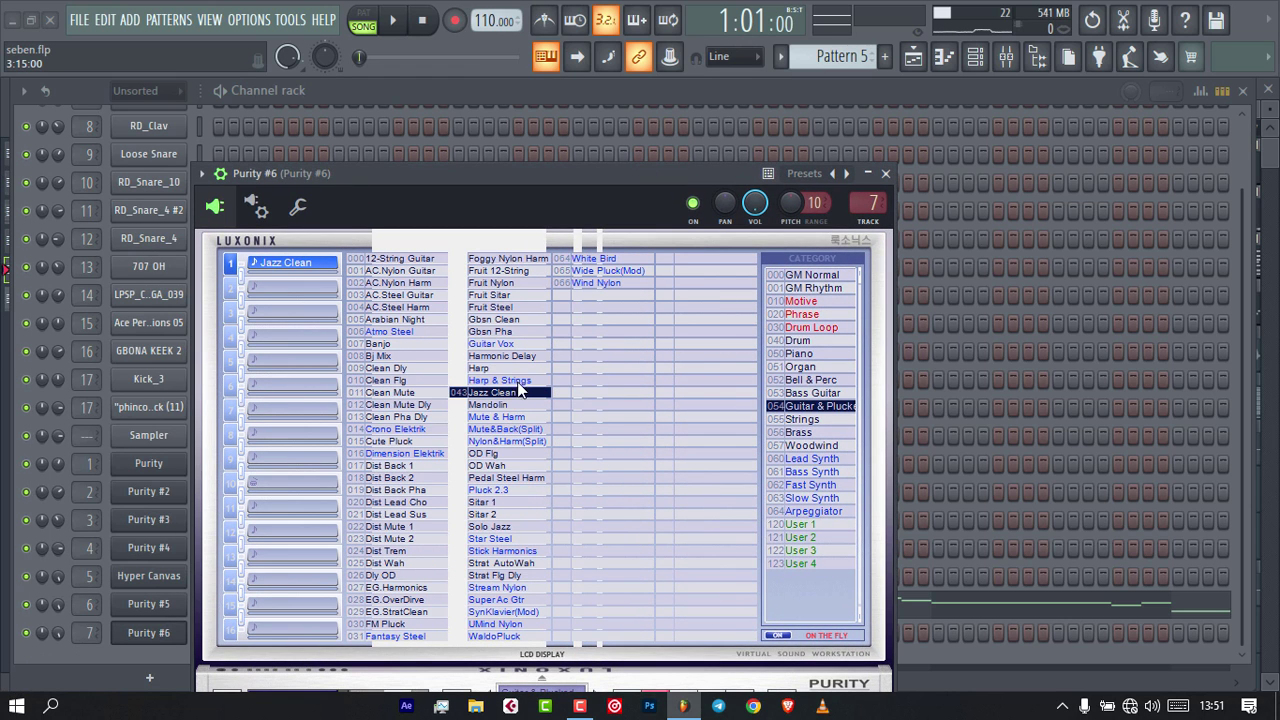
left_click(885, 174)
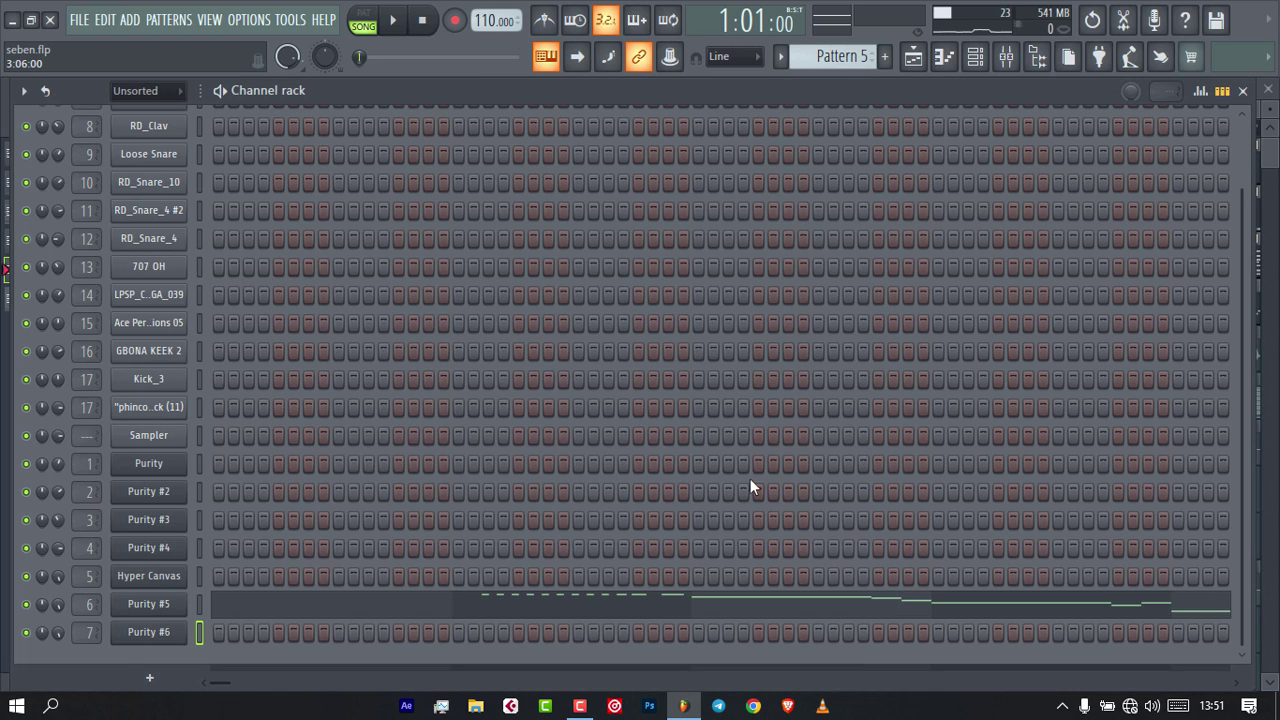
Show the automation clip option for Purity #6's channel pitch and view the pitch clips in the playlist.
left_click(176, 640)
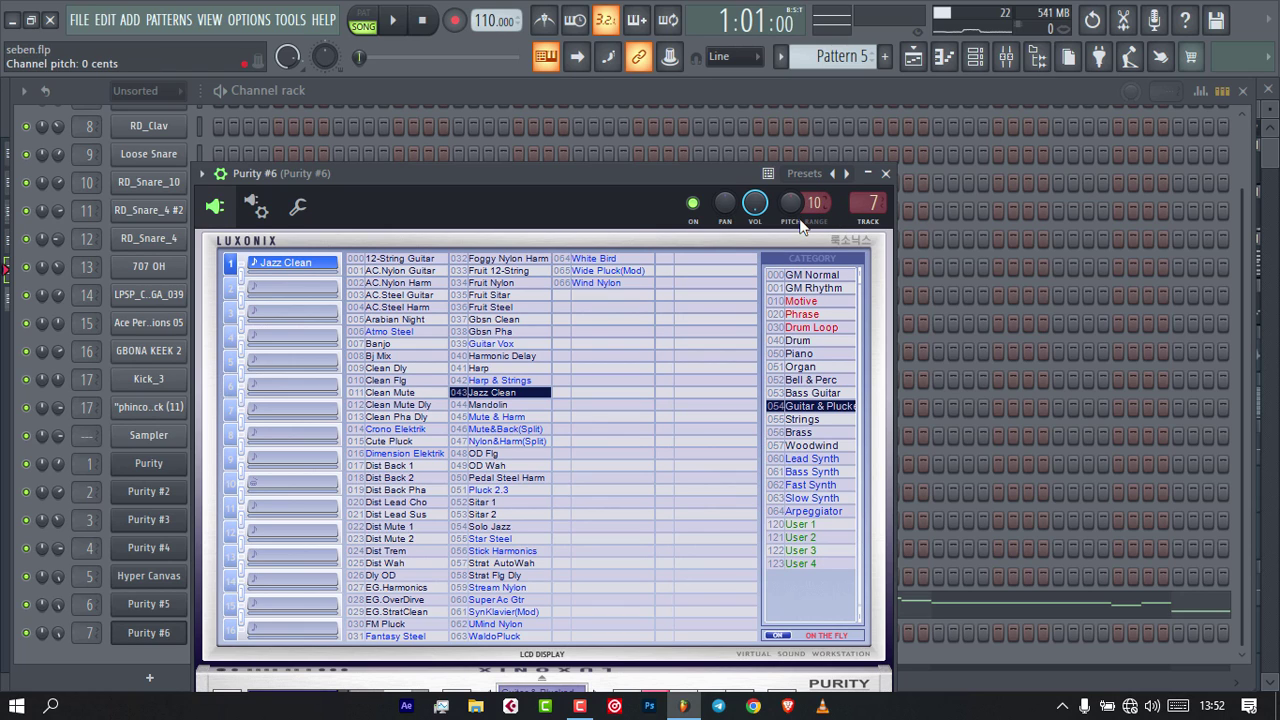
right_click(796, 199)
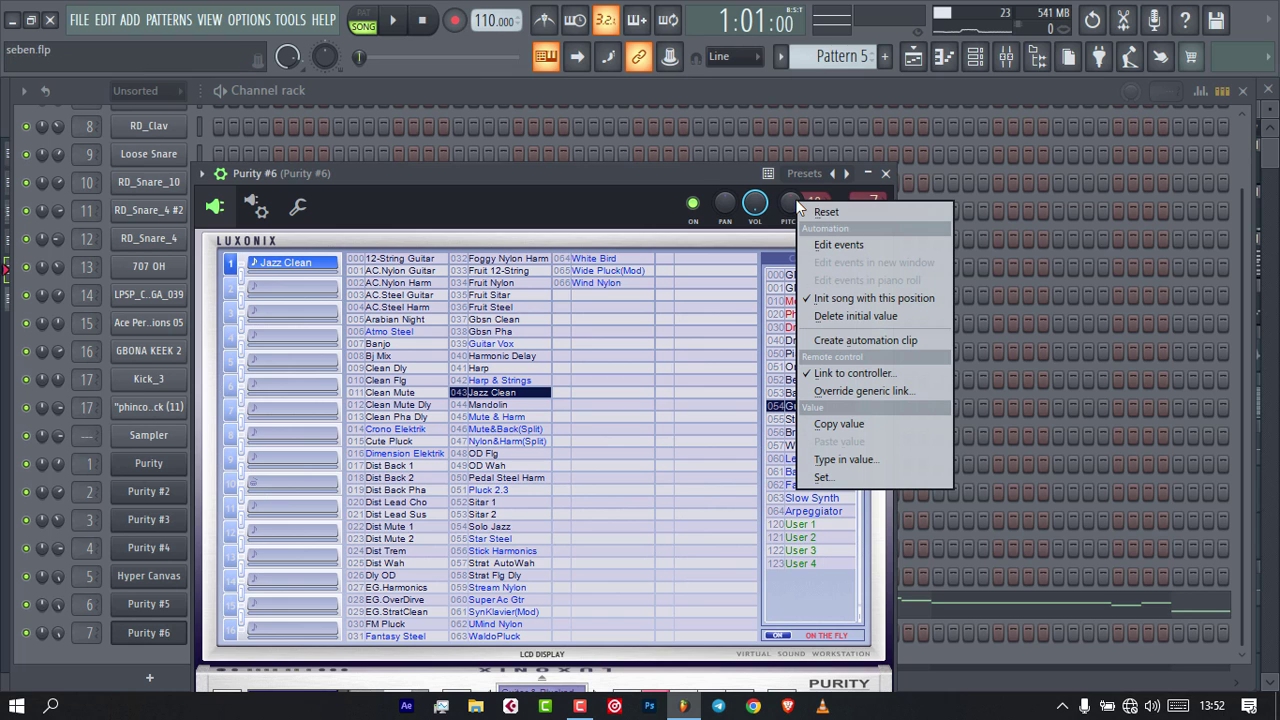
left_click(850, 342)
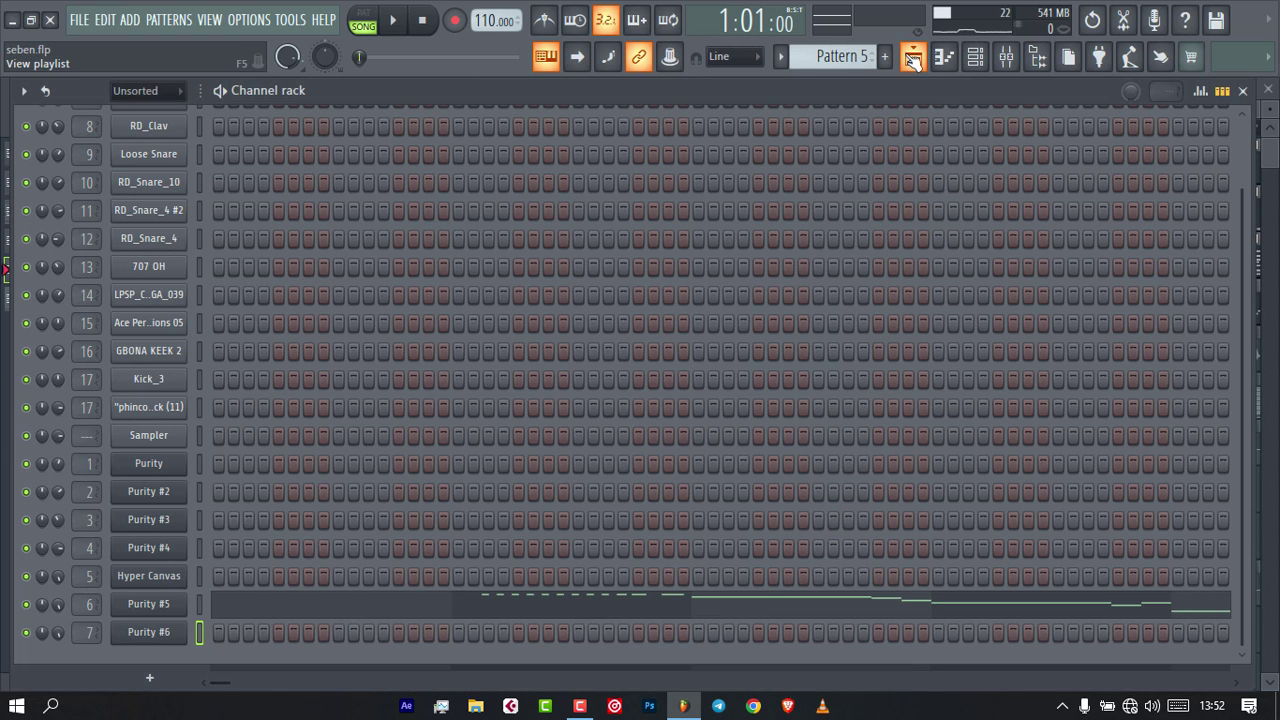
left_click(913, 60)
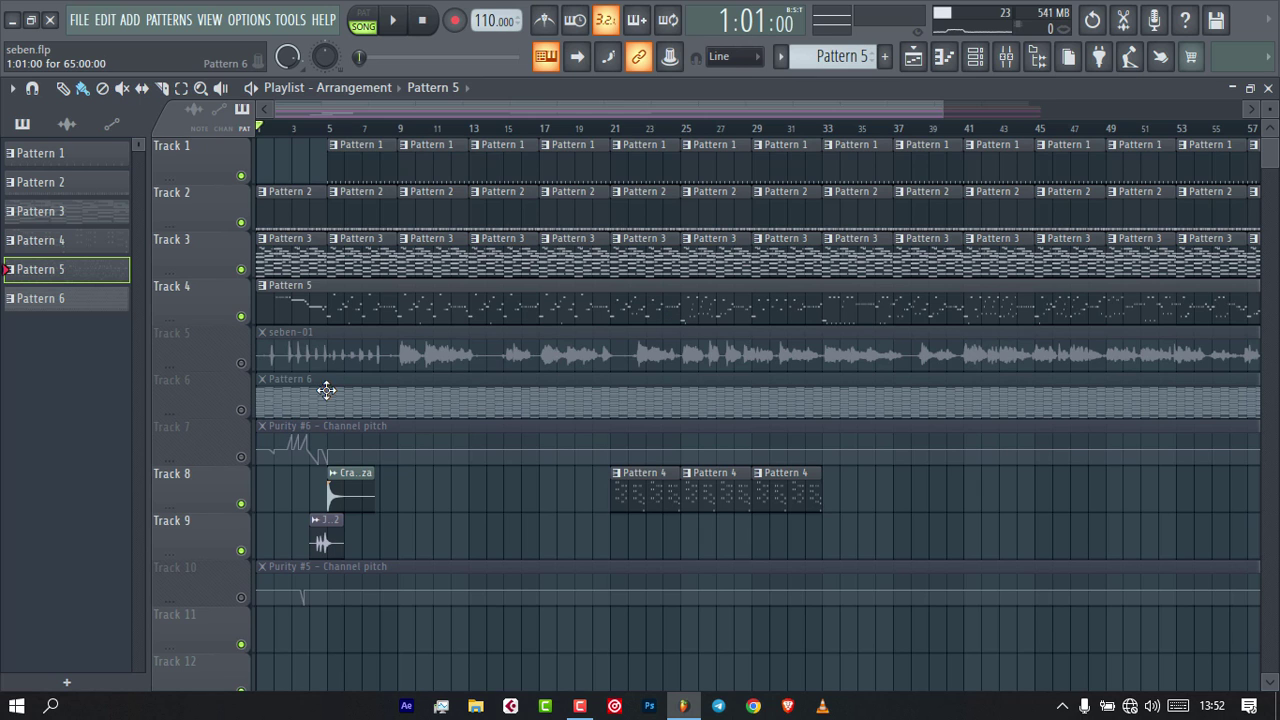
Unmute Track 6 in the playlist and bring up the Purity #6 notes of Pattern 6 in the piano roll.
left_click(241, 410)
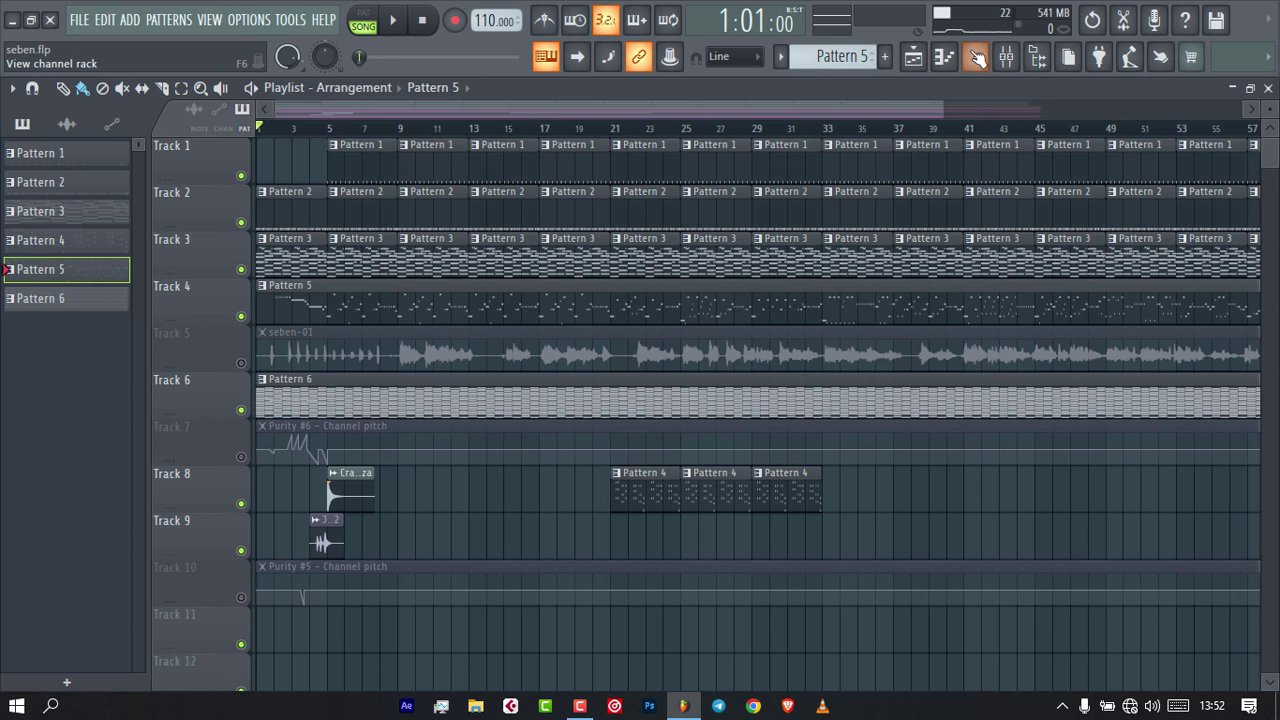
left_click(975, 56)
right_click(184, 634)
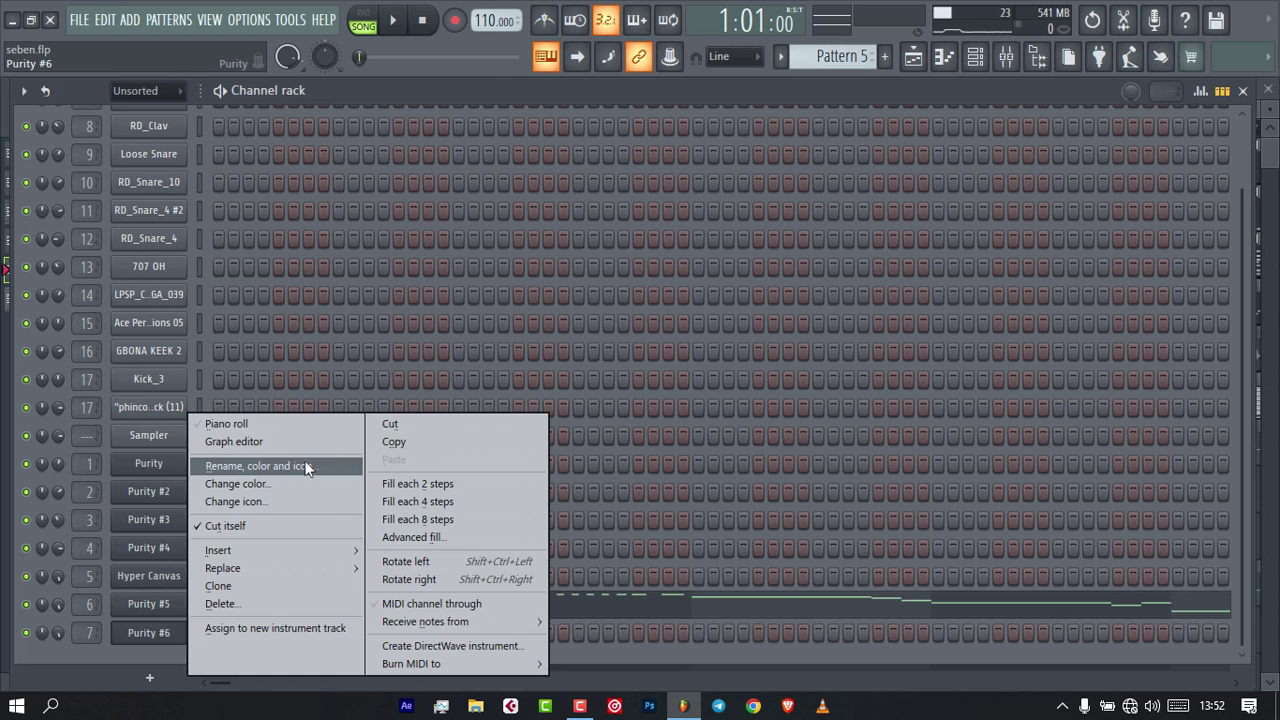
left_click(311, 423)
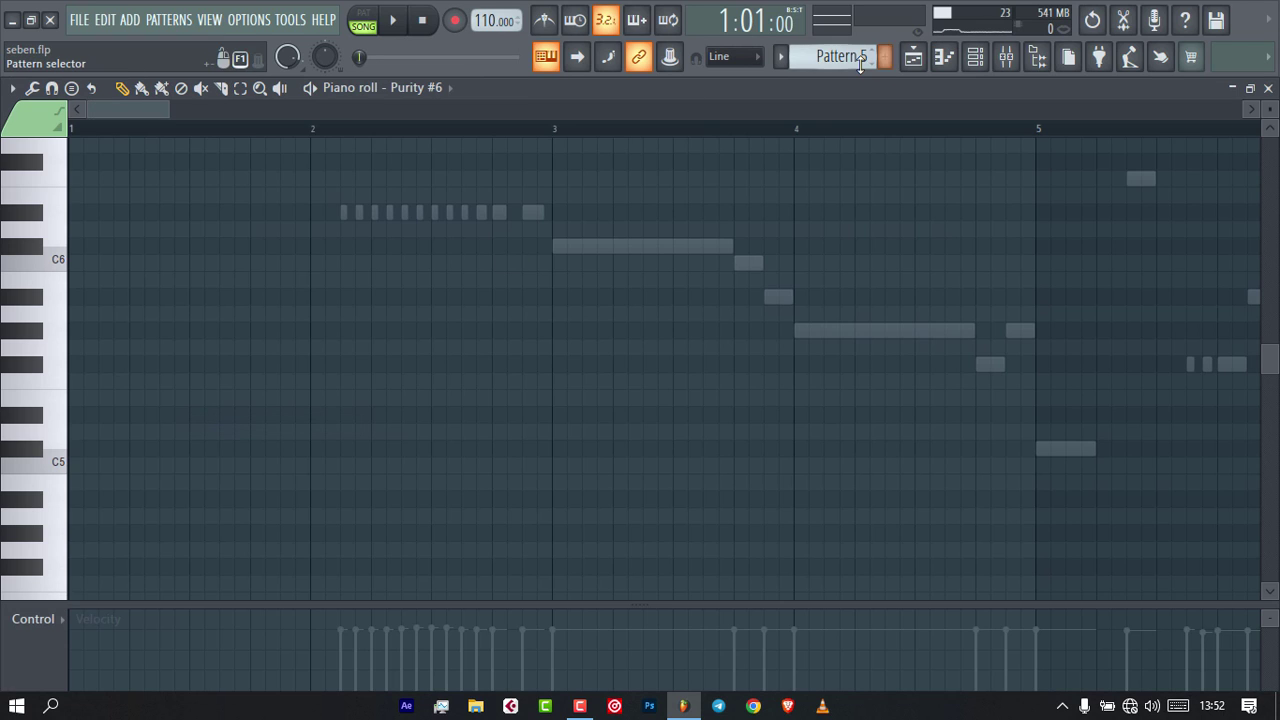
scroll(861, 64, "up", 1)
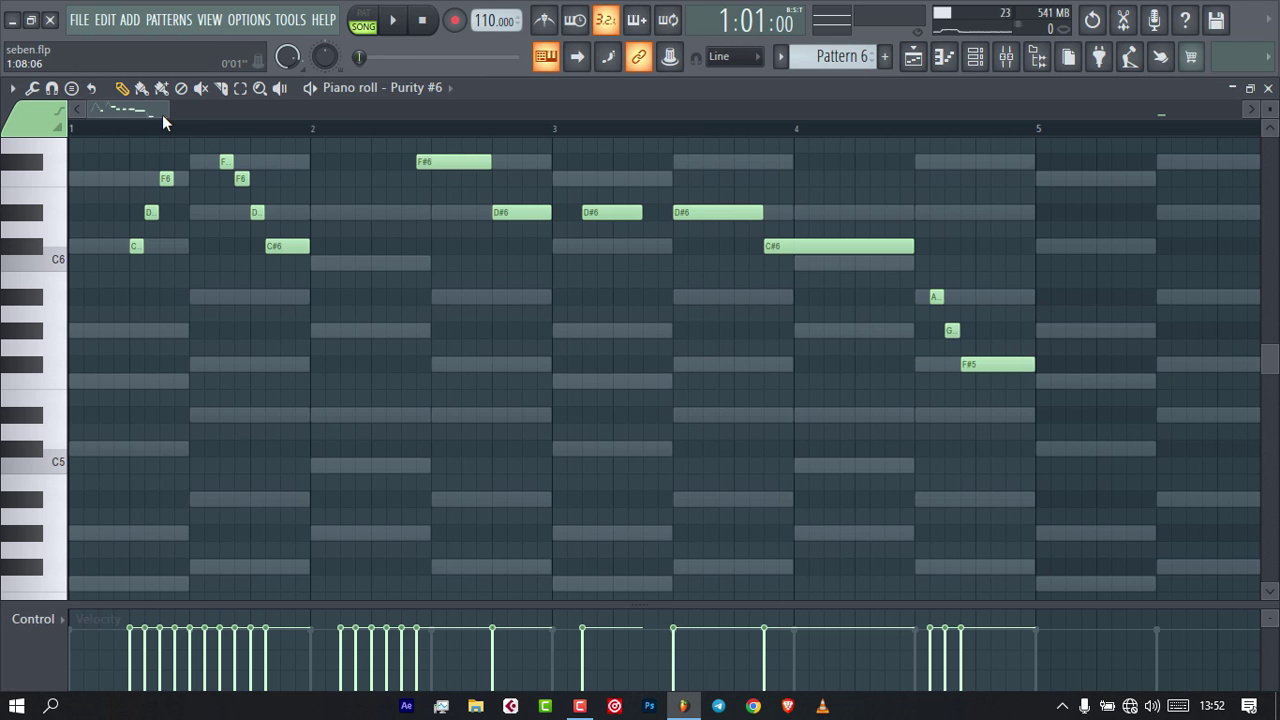
scroll(397, 303, "up", 5)
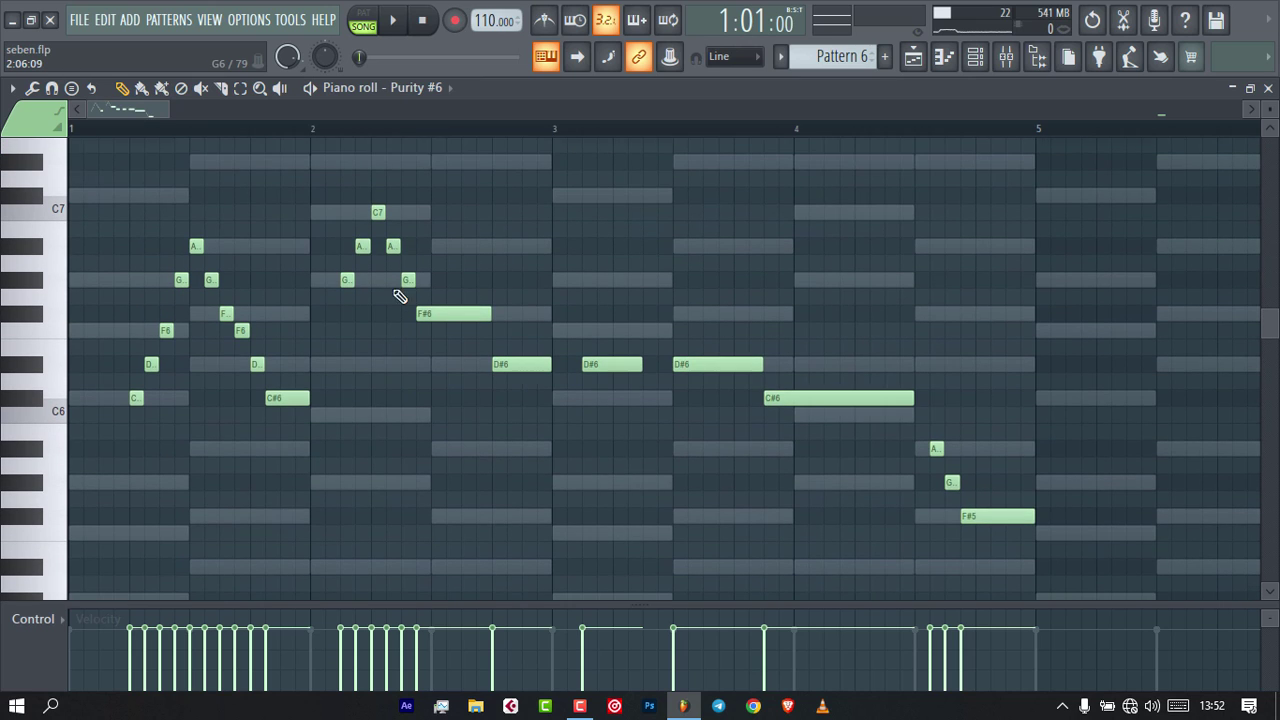
Audition the opening Purity #6 phrase in bars 1 to 4 of Pattern 6 in pattern mode.
left_click(376, 14)
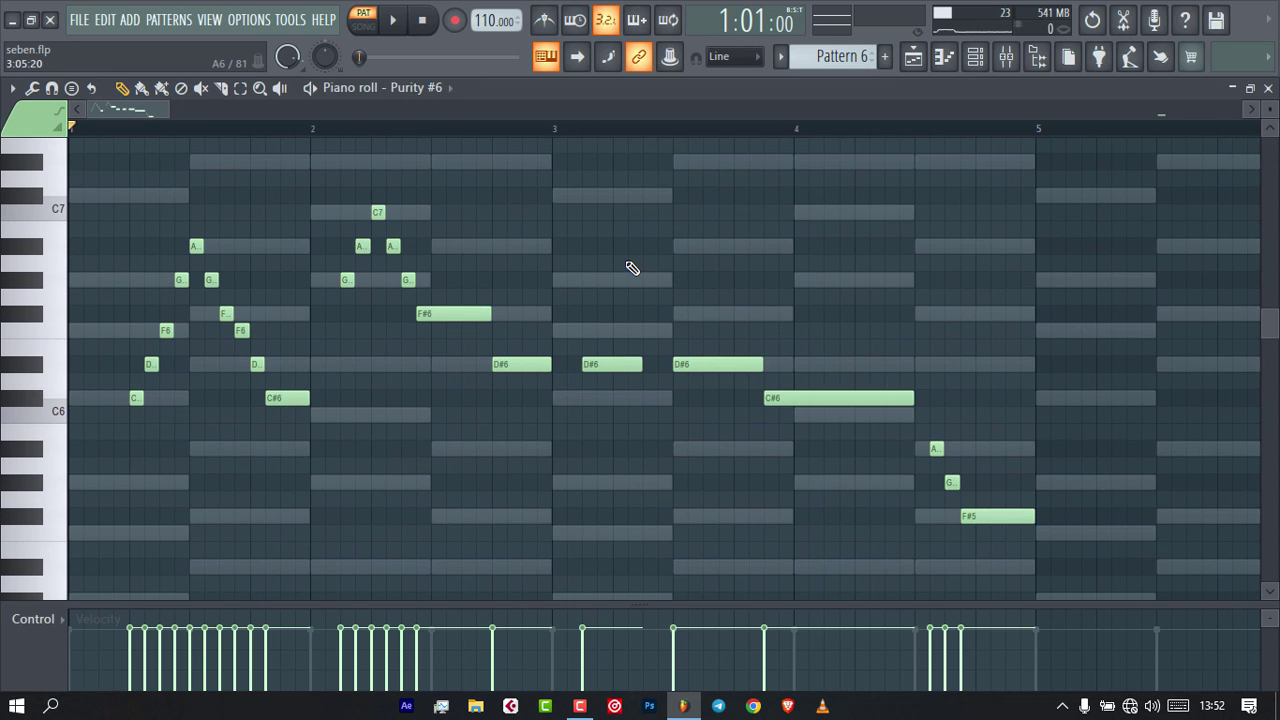
key("space")
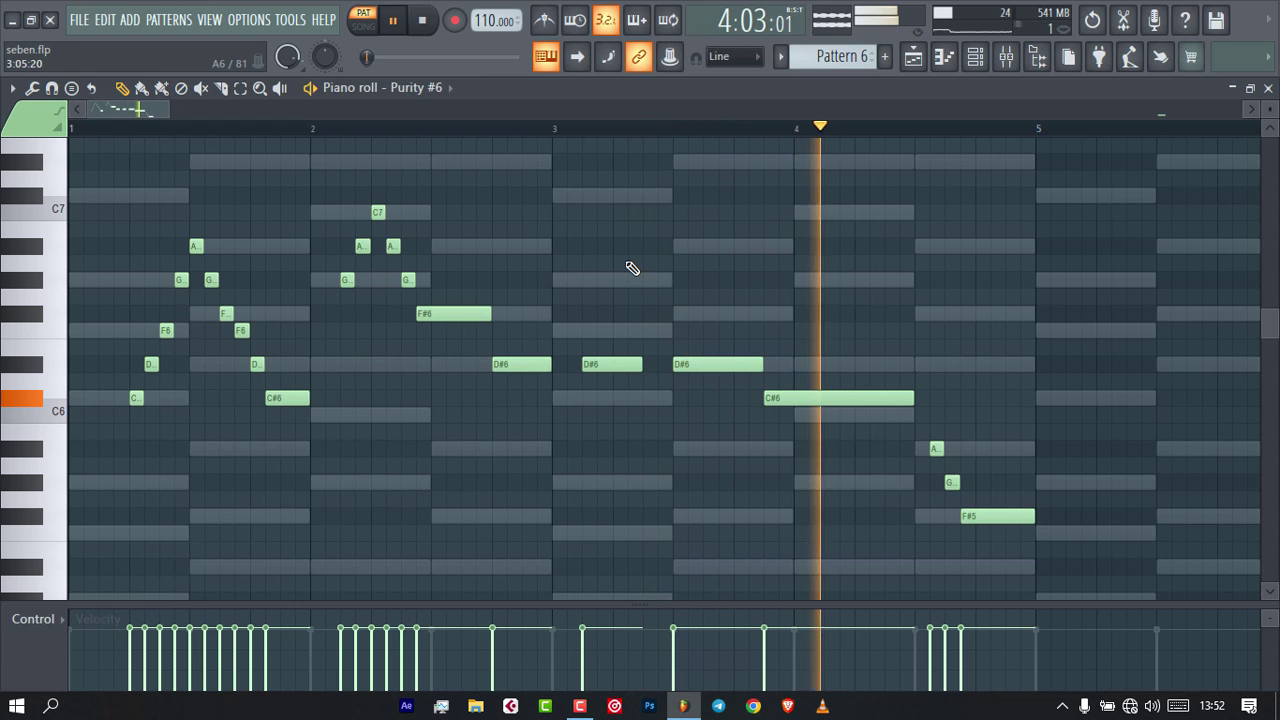
key("space")
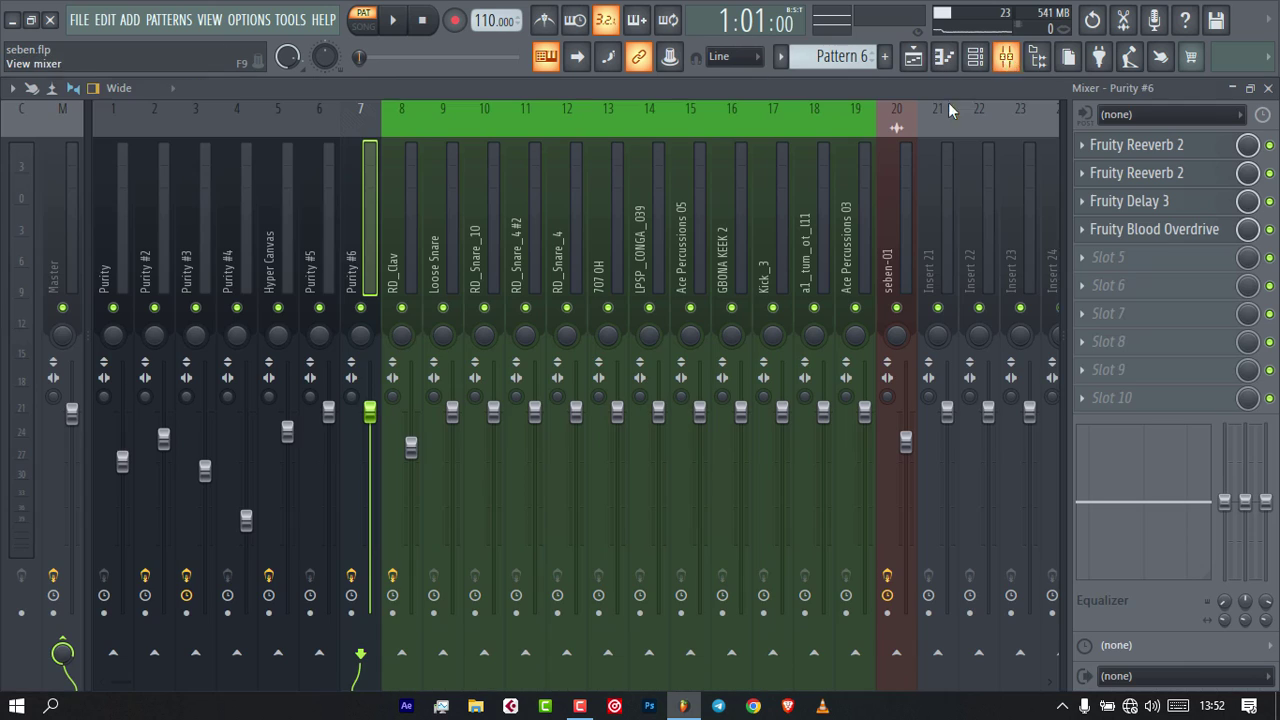
View the settings of both Fruity Reeverb 2 effects on the Purity #6 mixer track.
left_click(1006, 56)
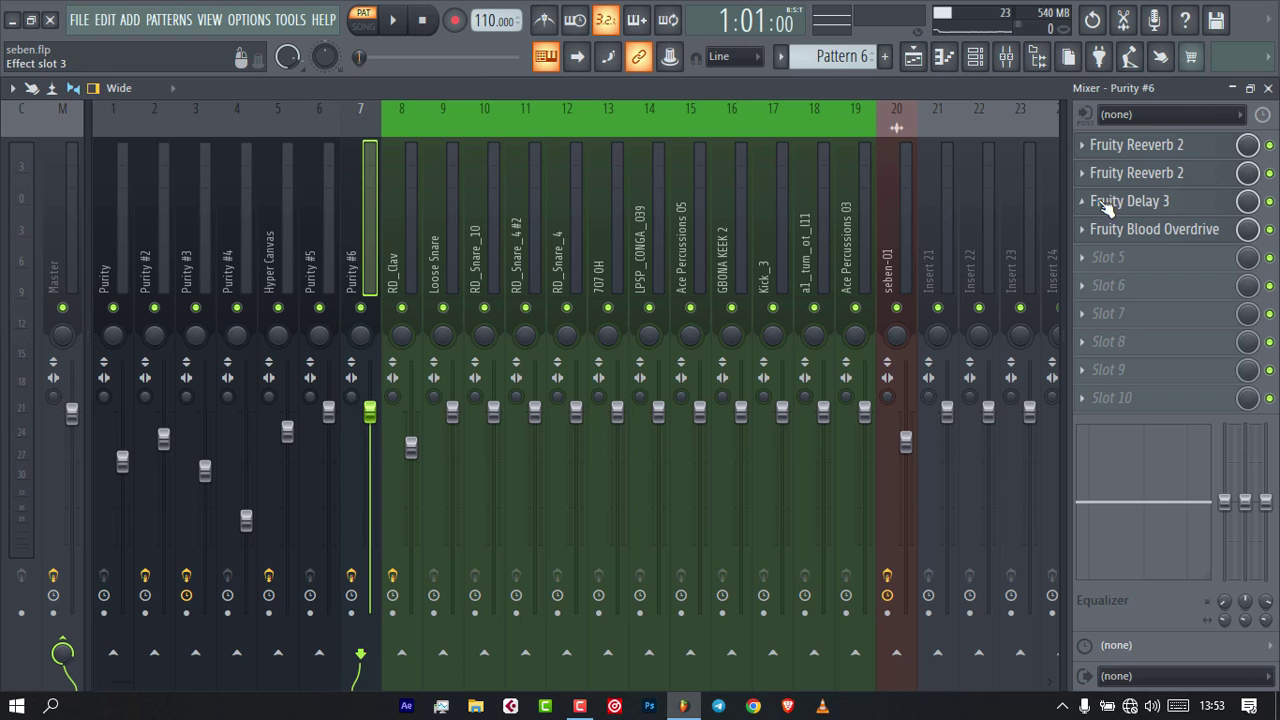
left_click(1140, 172)
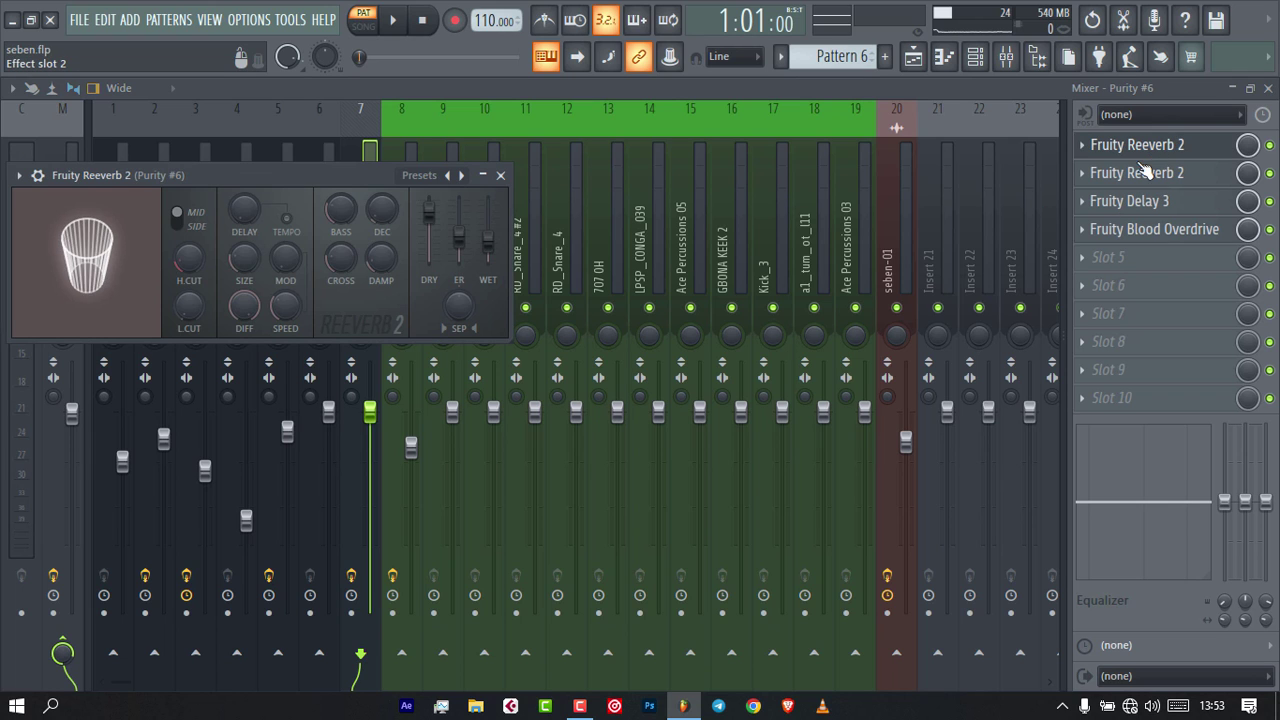
left_click(500, 175)
left_click(1180, 173)
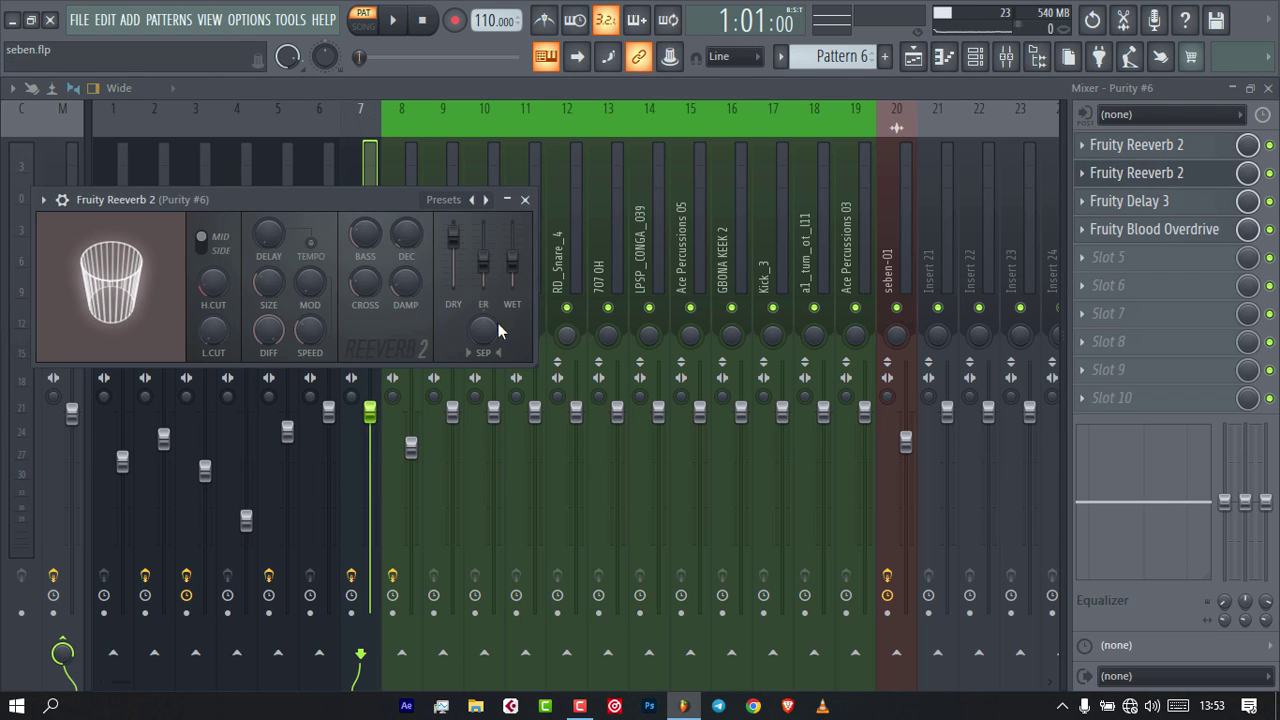
left_click(524, 199)
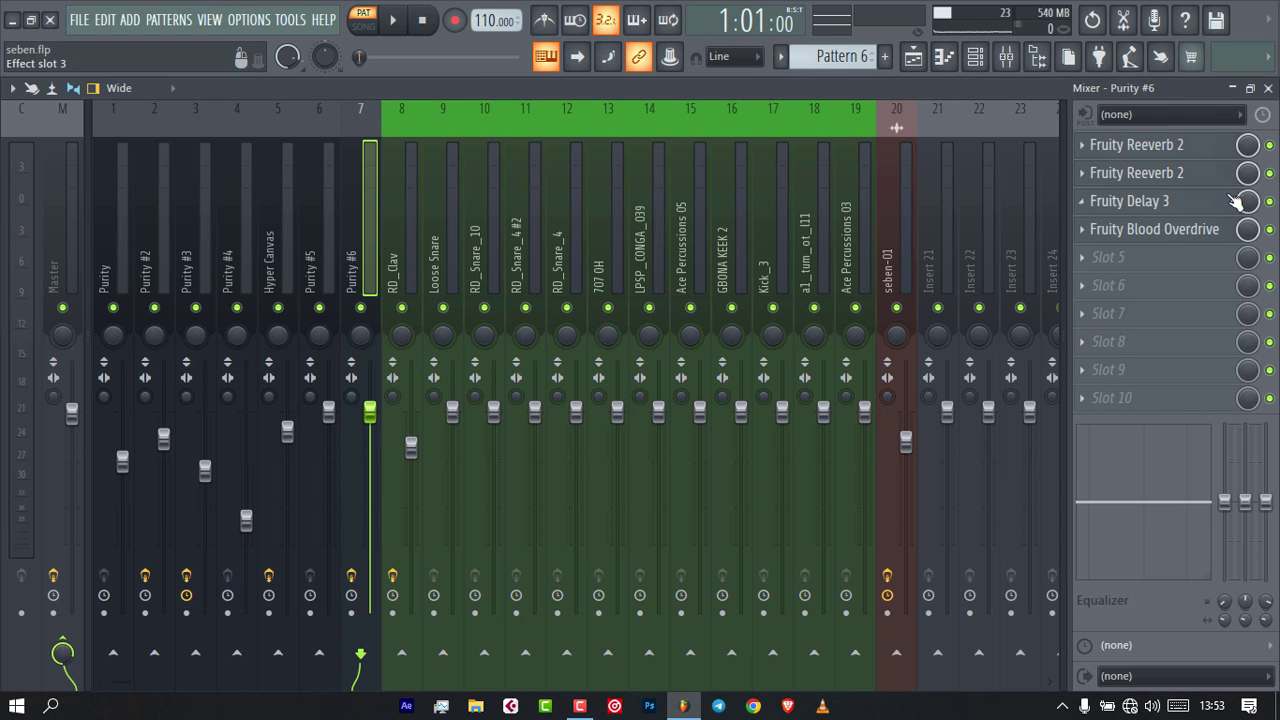
View the Fruity Delay 3 and Fruity Blood Overdrive settings on the Purity #6 mixer track, and close the mixer.
left_click(1215, 206)
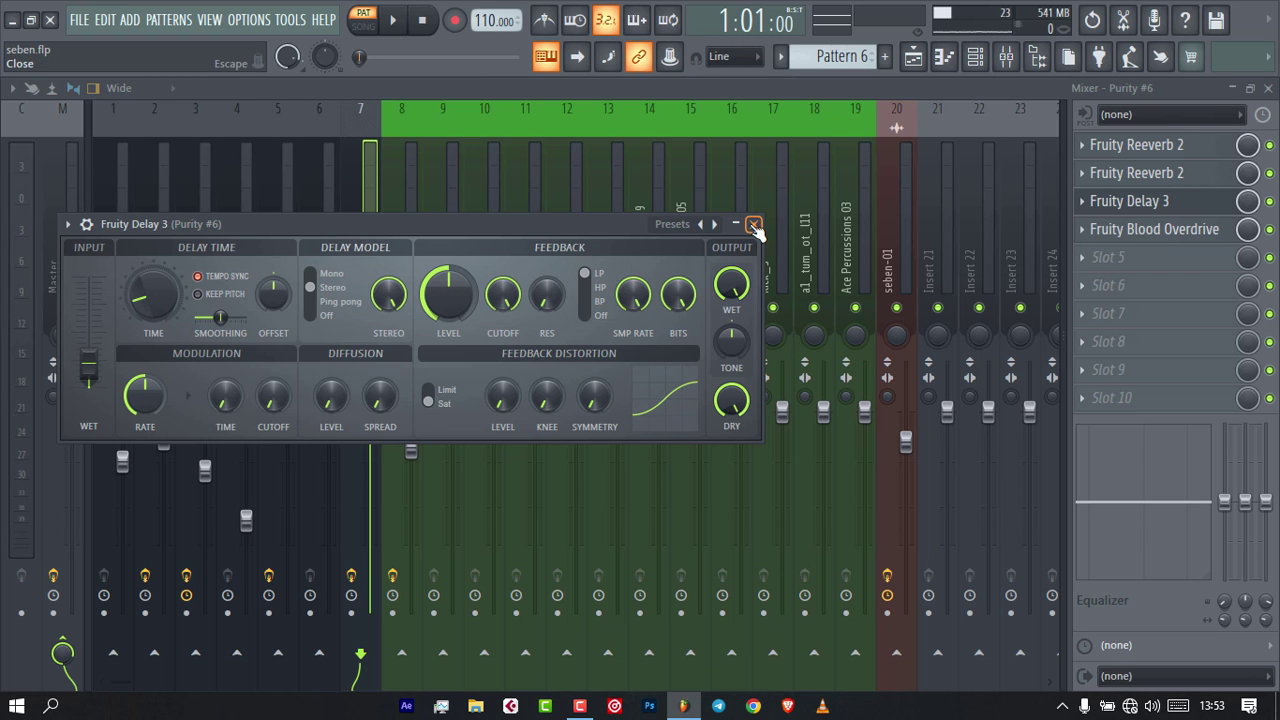
left_click(754, 225)
left_click(1160, 230)
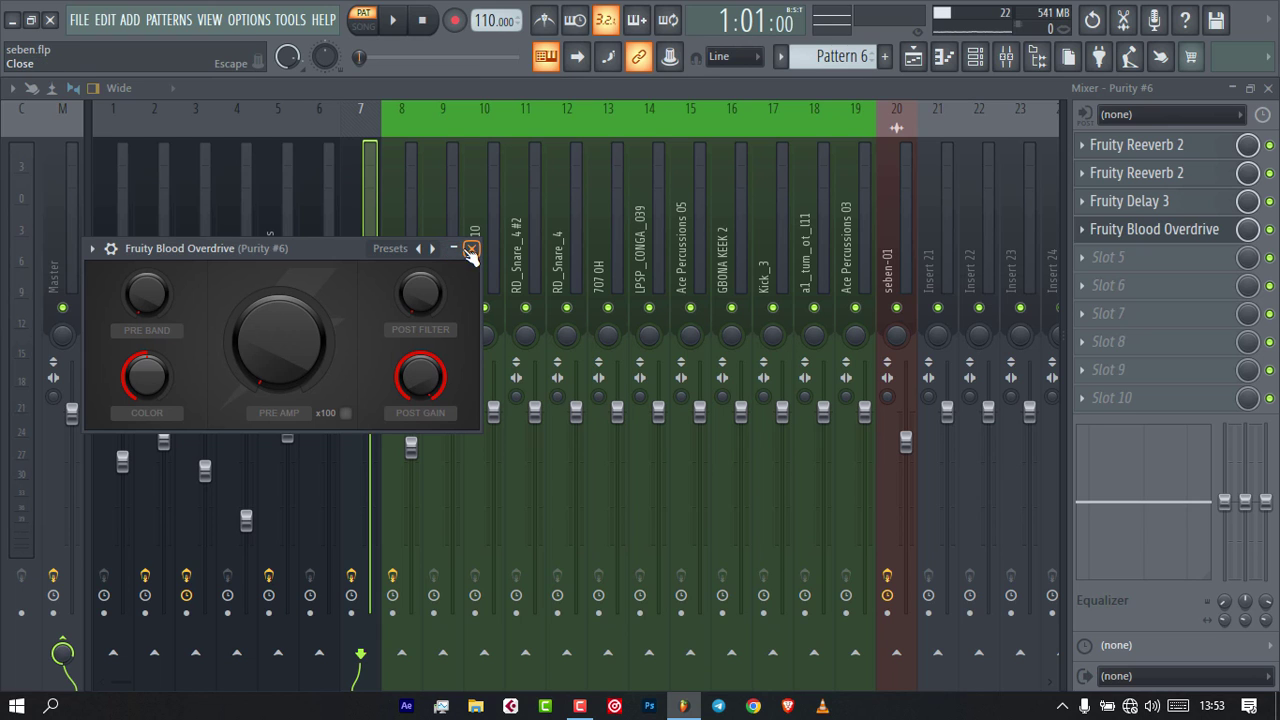
left_click(471, 248)
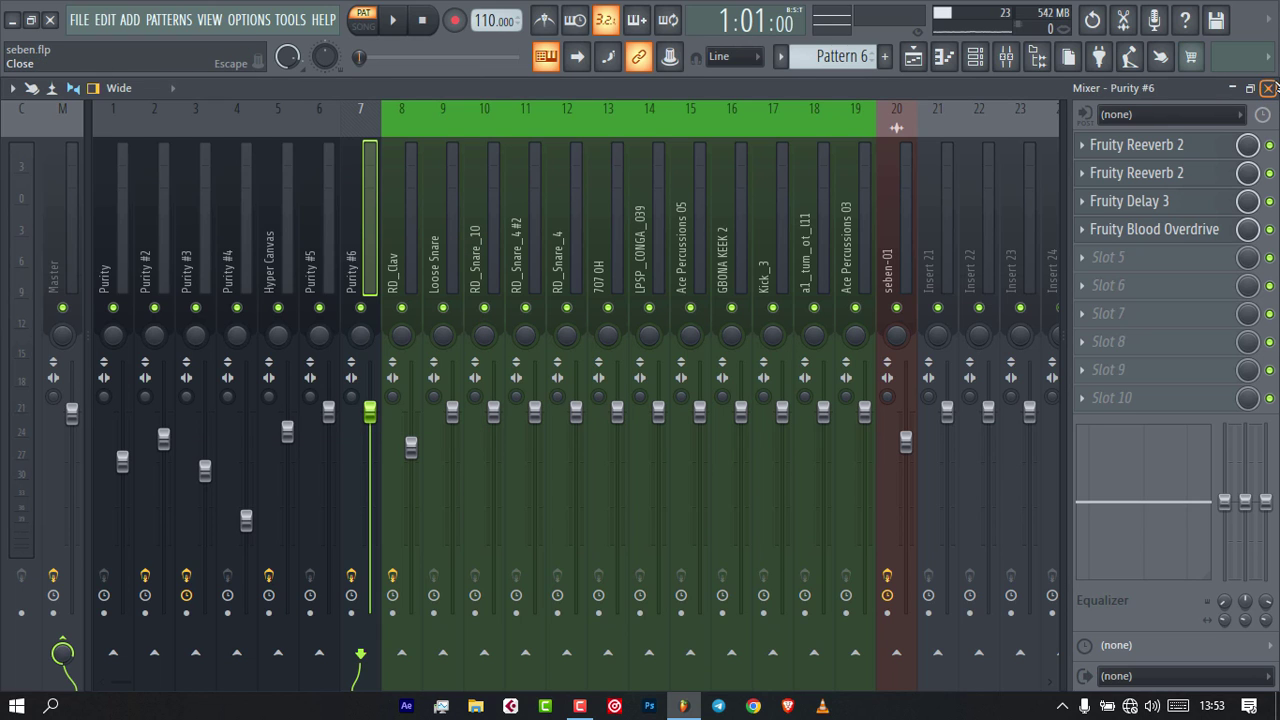
left_click(1268, 88)
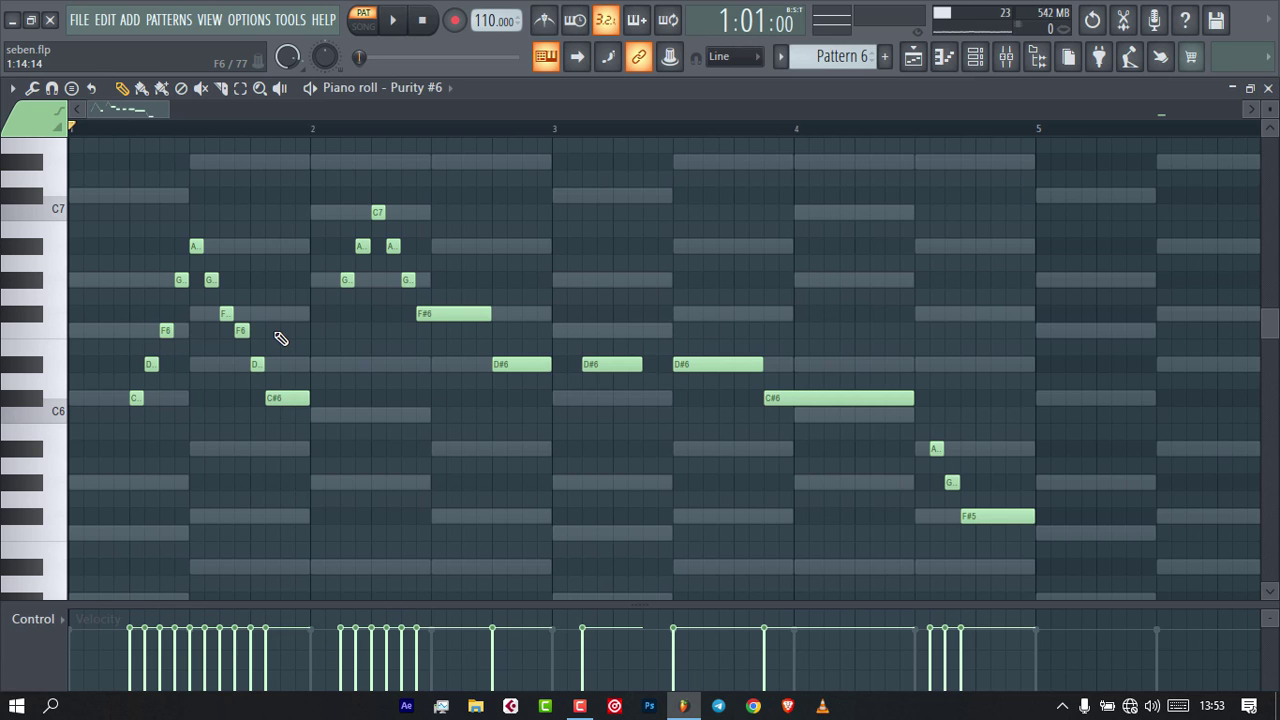
Audition the Purity #6 notes of Pattern 6 from the start and again from the first D#6 note late in bar 2.
key("space")
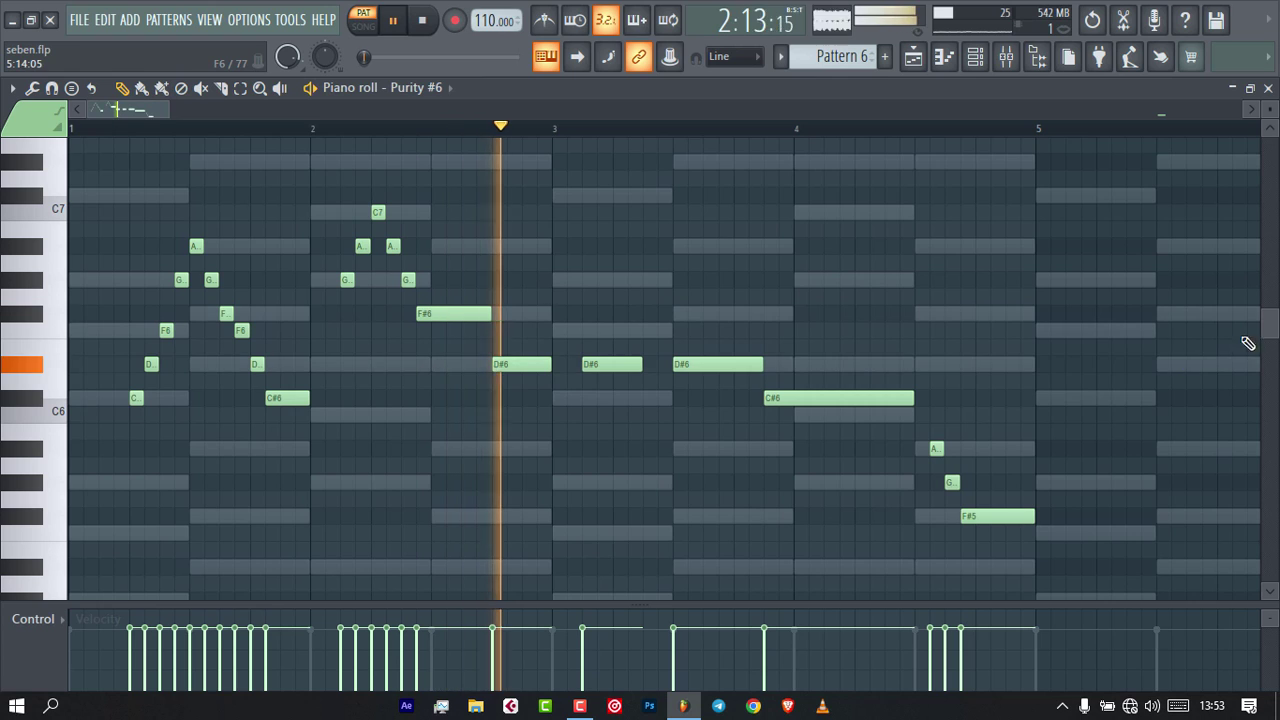
key("space")
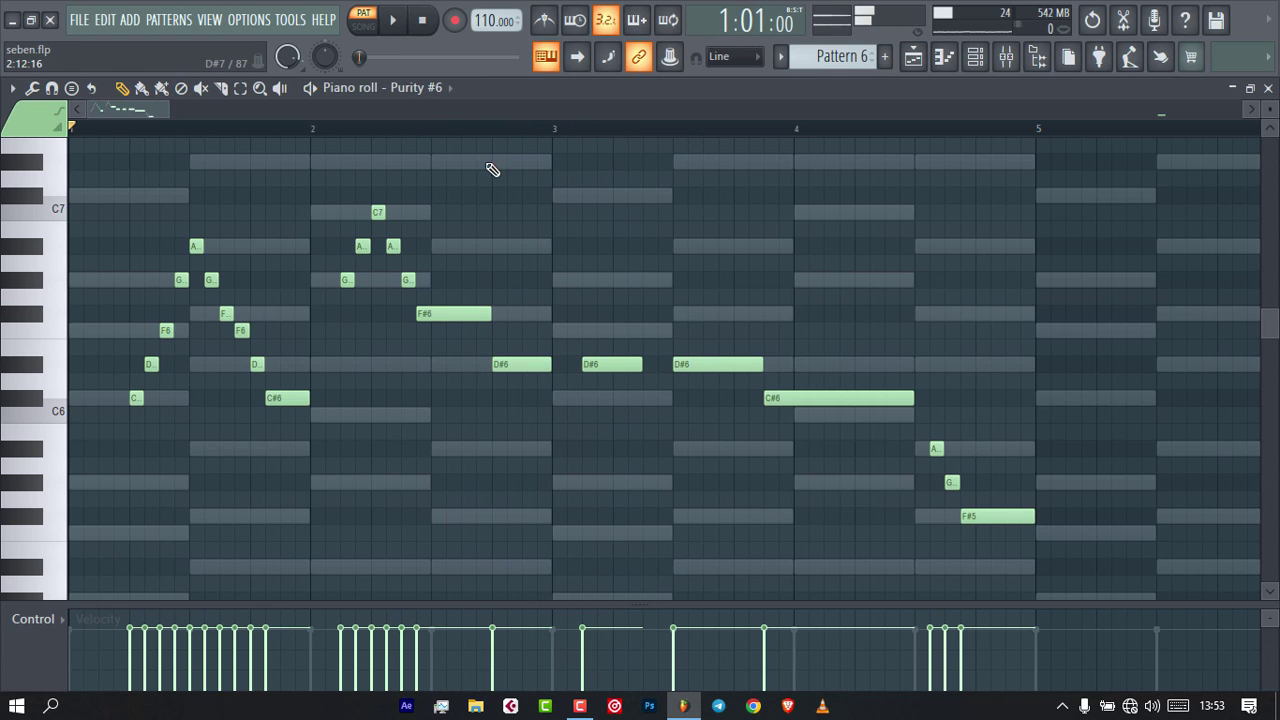
left_click(501, 131)
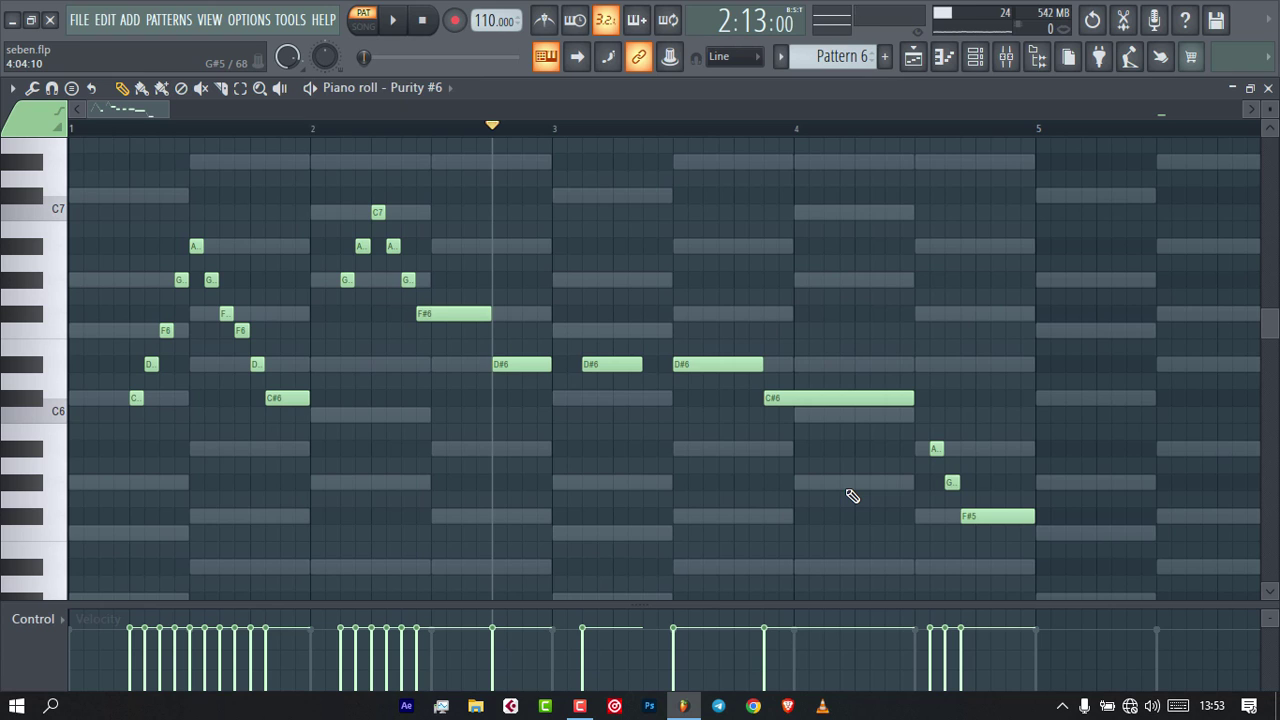
key("space")
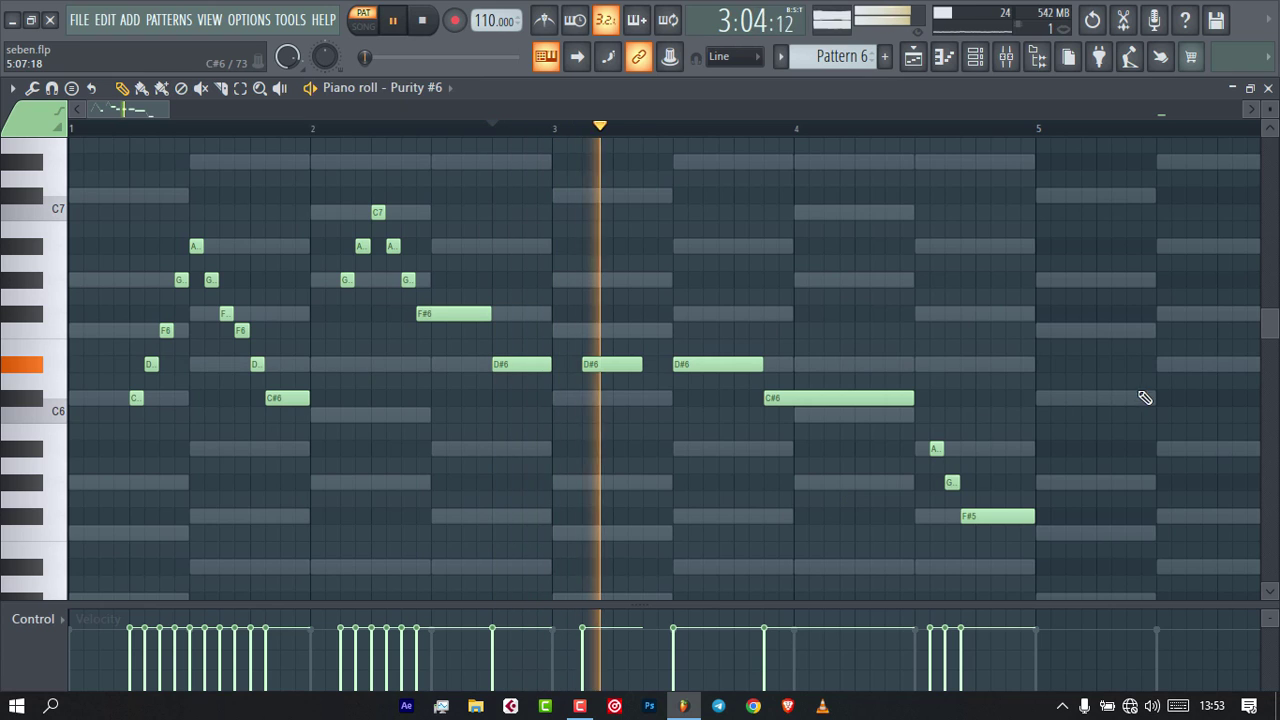
key("space")
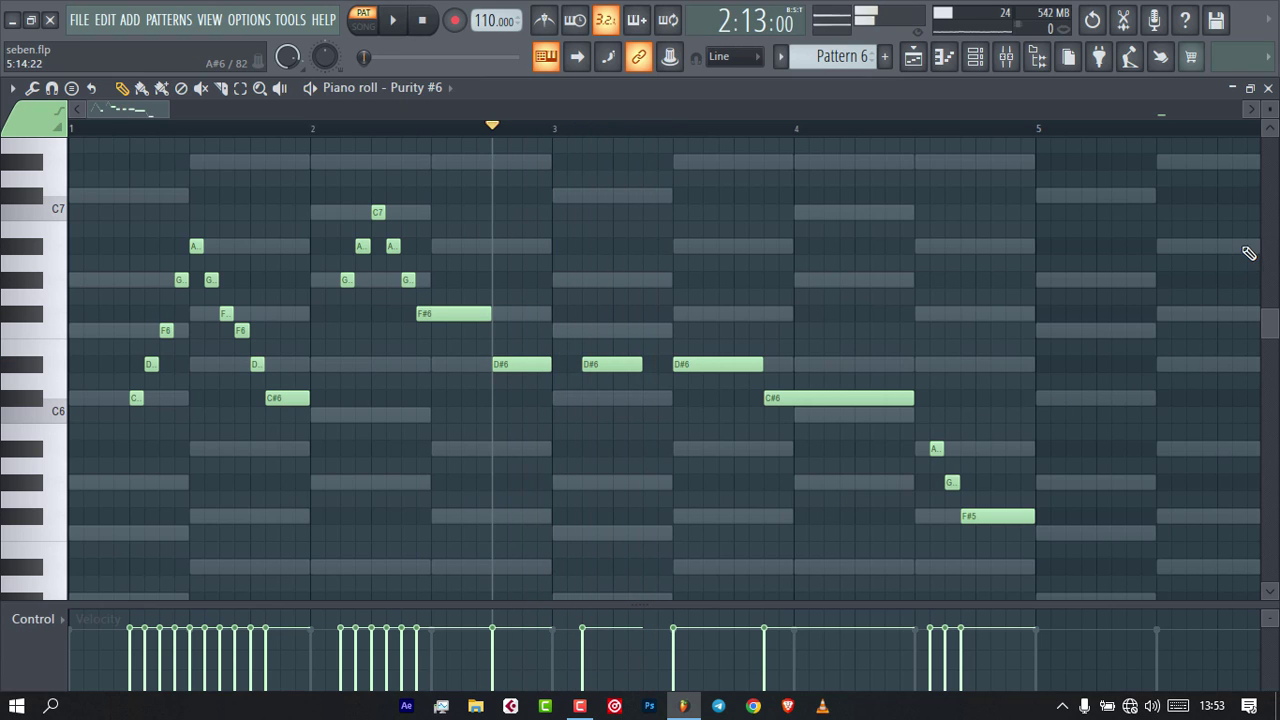
Return to the playlist, unmute Track 7 and zoom in on the opening bars of its Purity #6 channel pitch clip.
left_click(1268, 88)
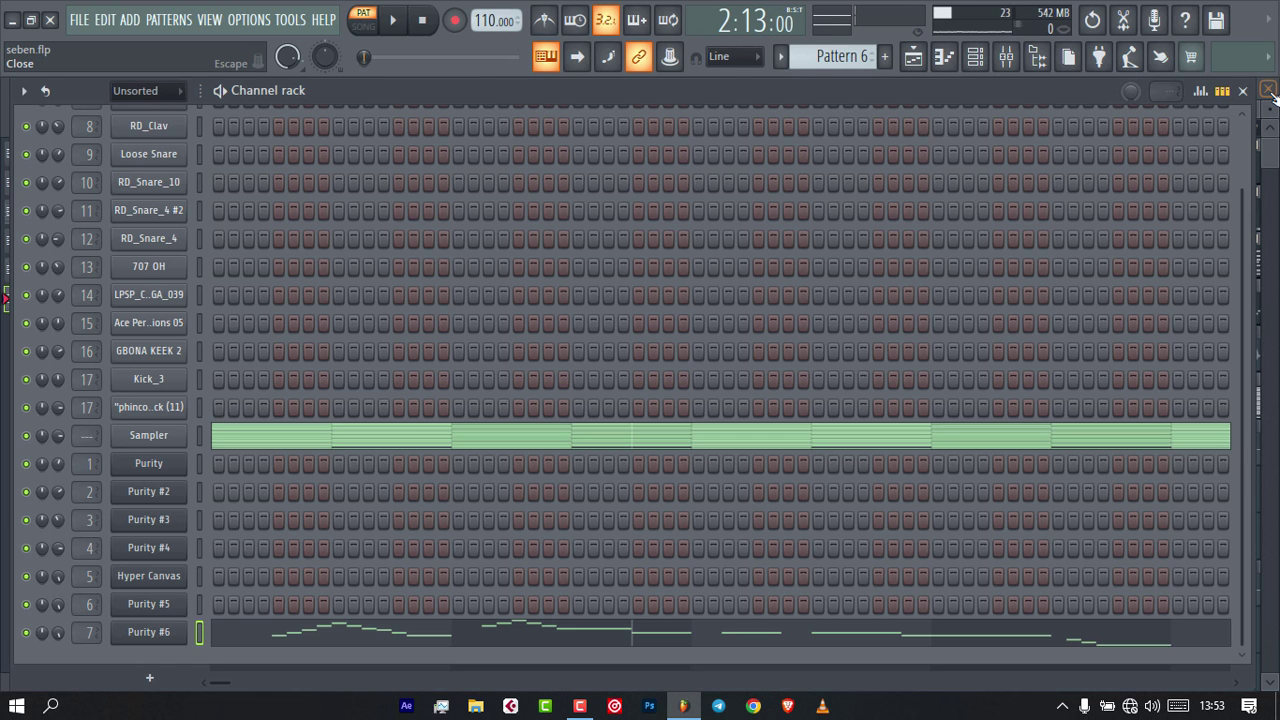
left_click(1243, 90)
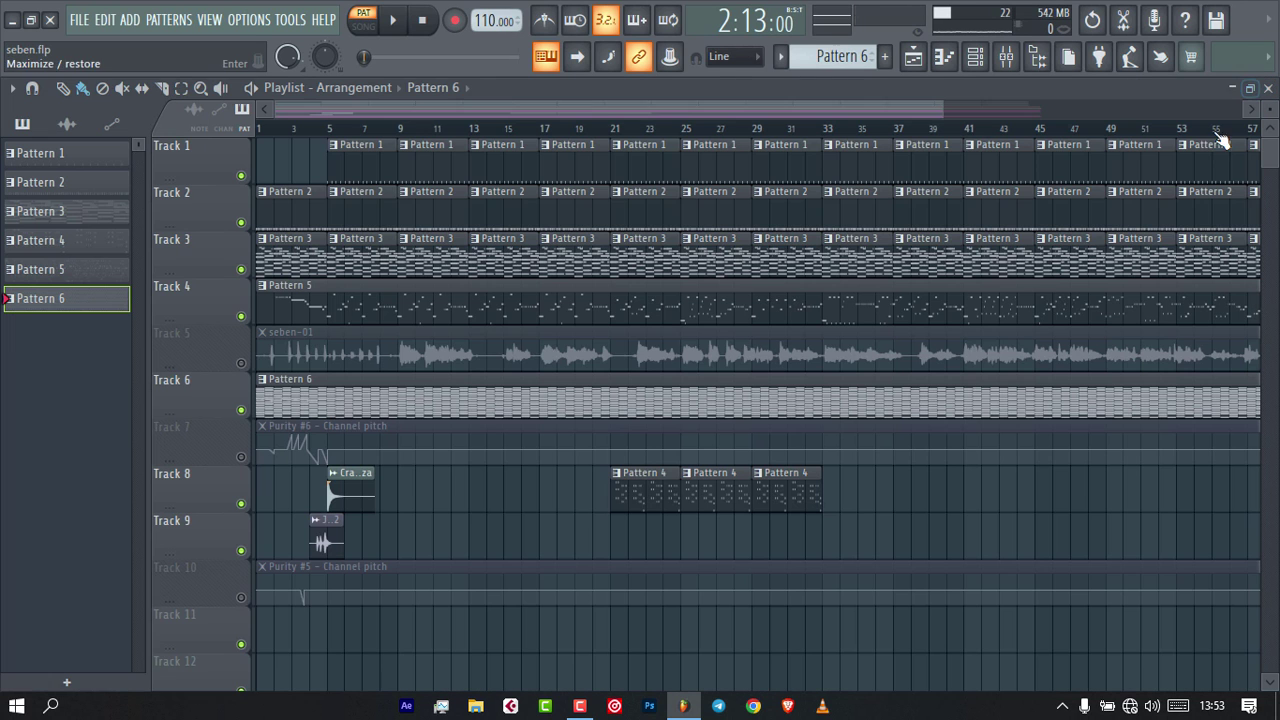
left_click(241, 458)
left_click_drag(942, 112, 402, 448)
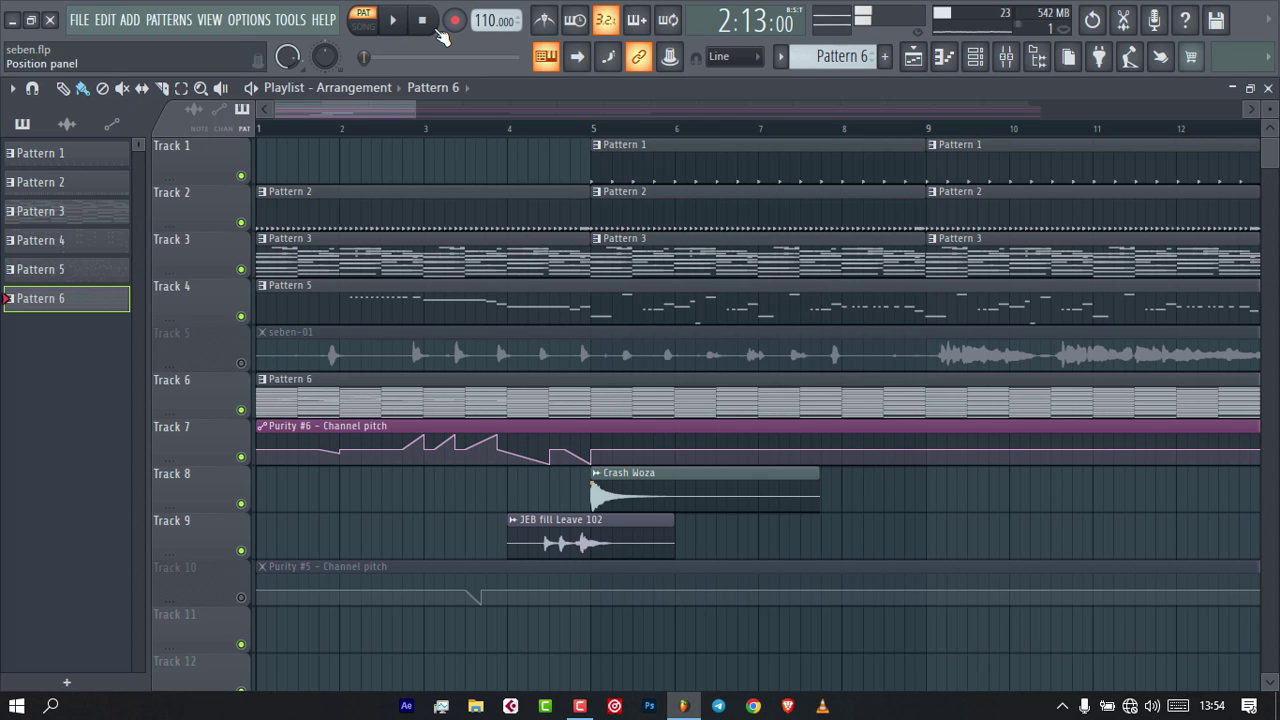
Reset playback to the start, solo Track 7 and unmute Track 6 so only Pattern 6 and its pitch automation sound.
left_click(436, 28)
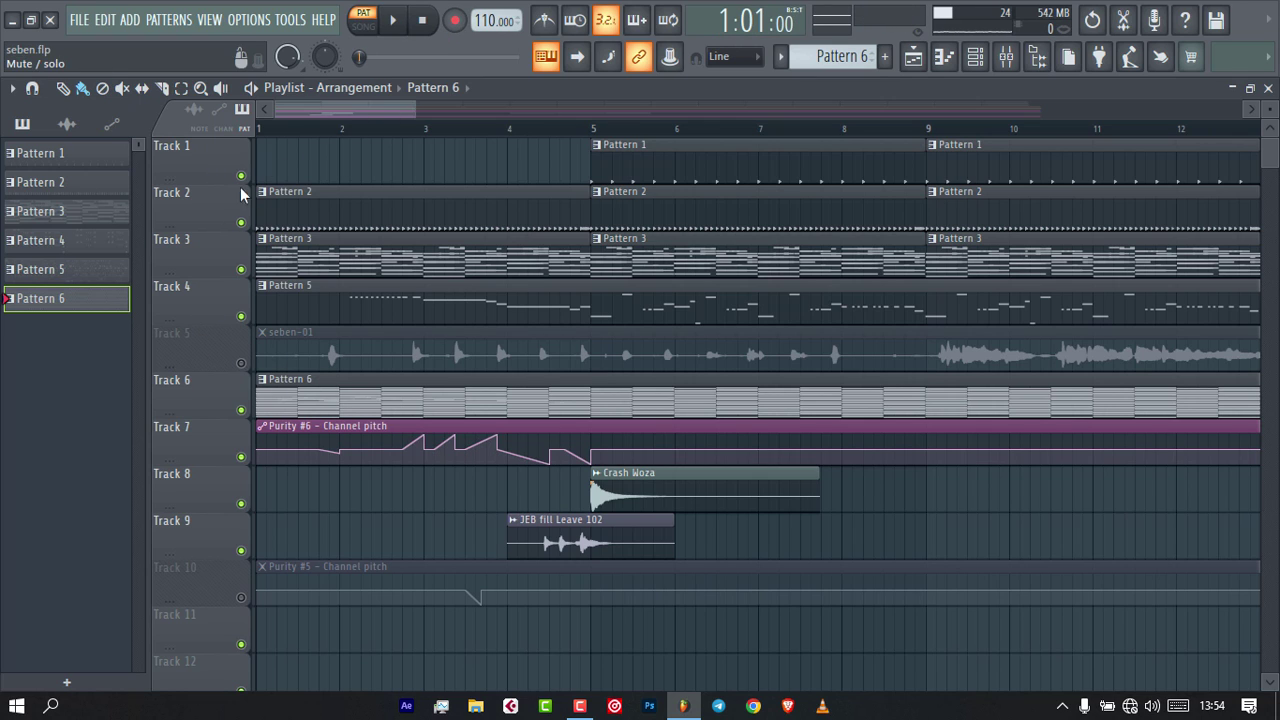
right_click(240, 457)
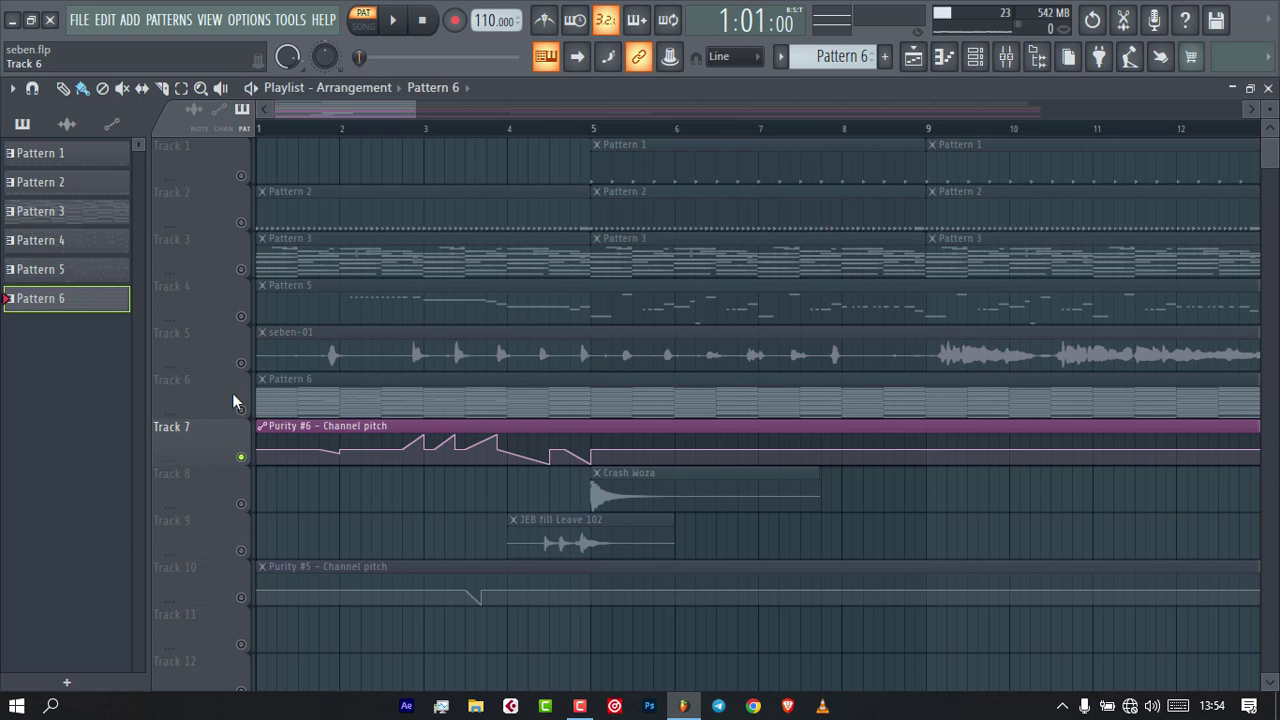
left_click(240, 410)
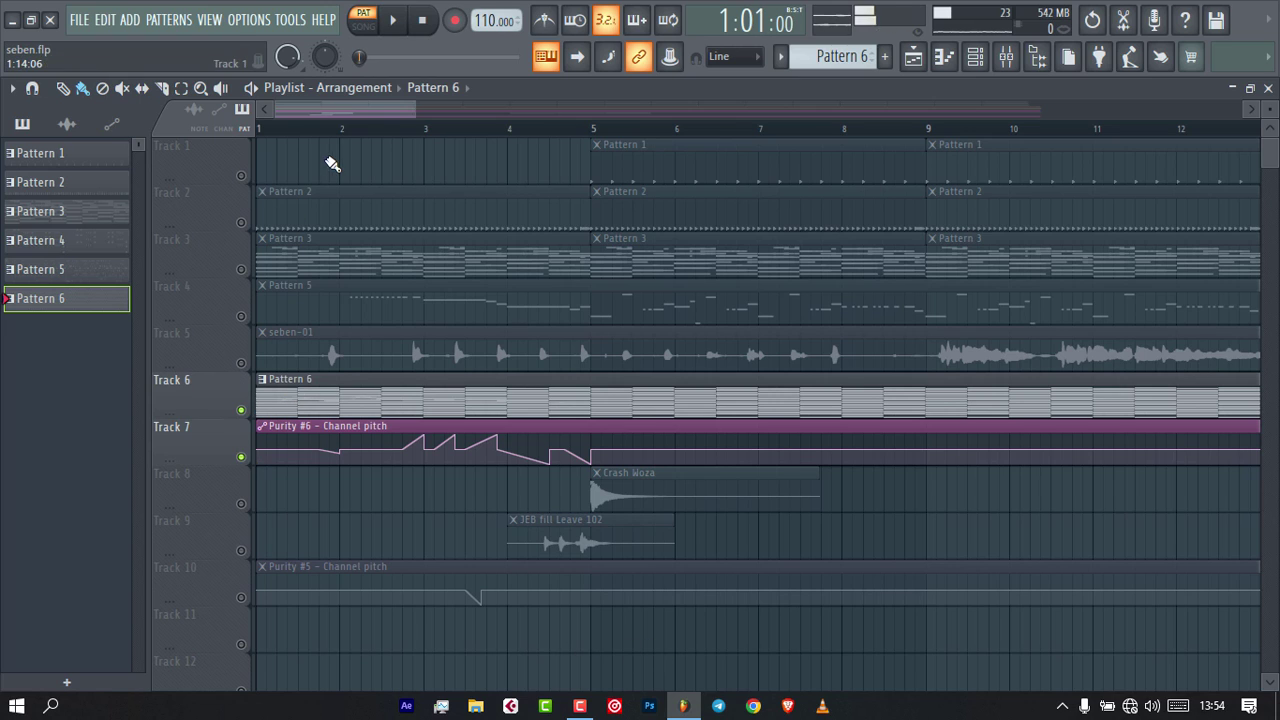
Switch to song mode and audition the opening bars of Pattern 6 with the Purity #6 pitch automation.
left_click(362, 25)
key("space")
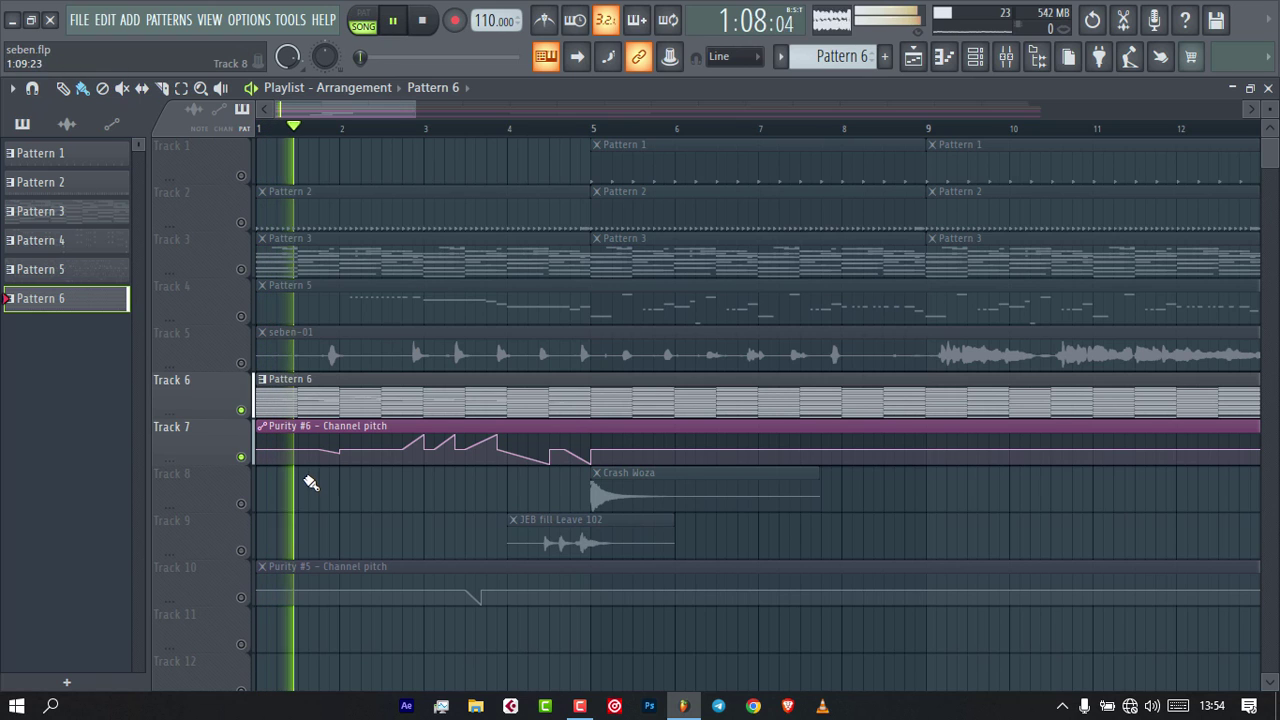
key("space")
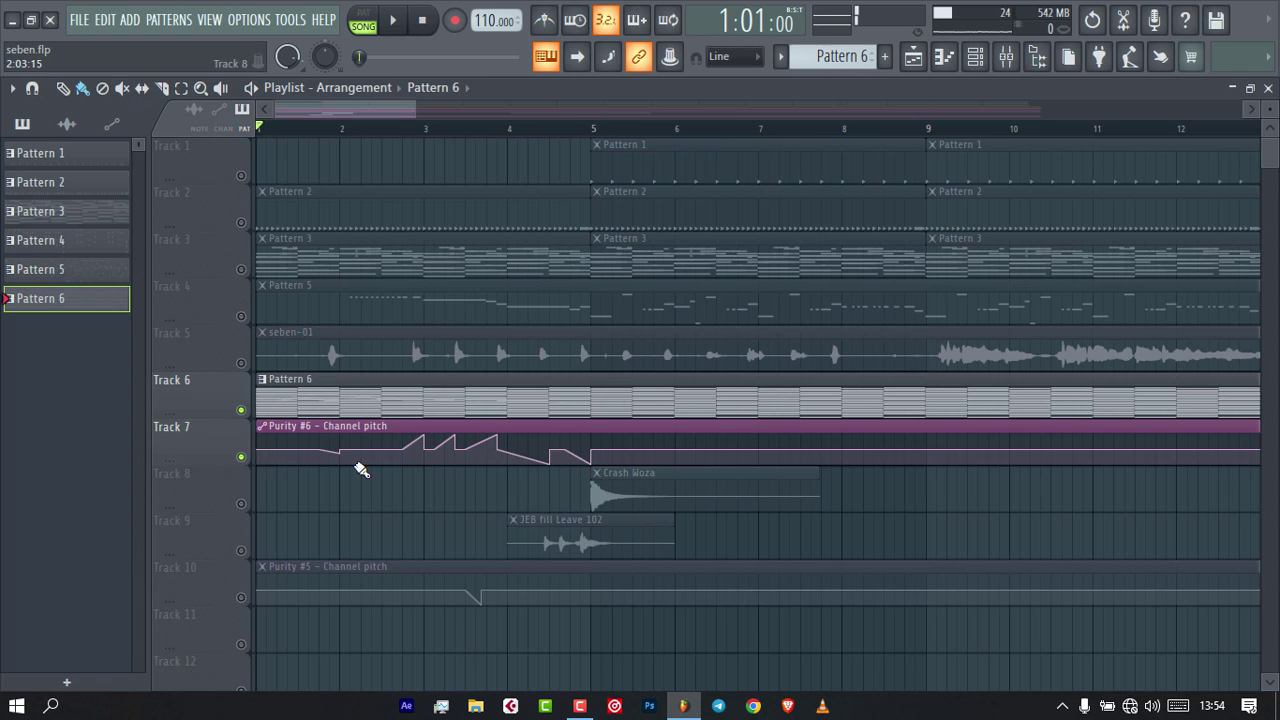
key("space")
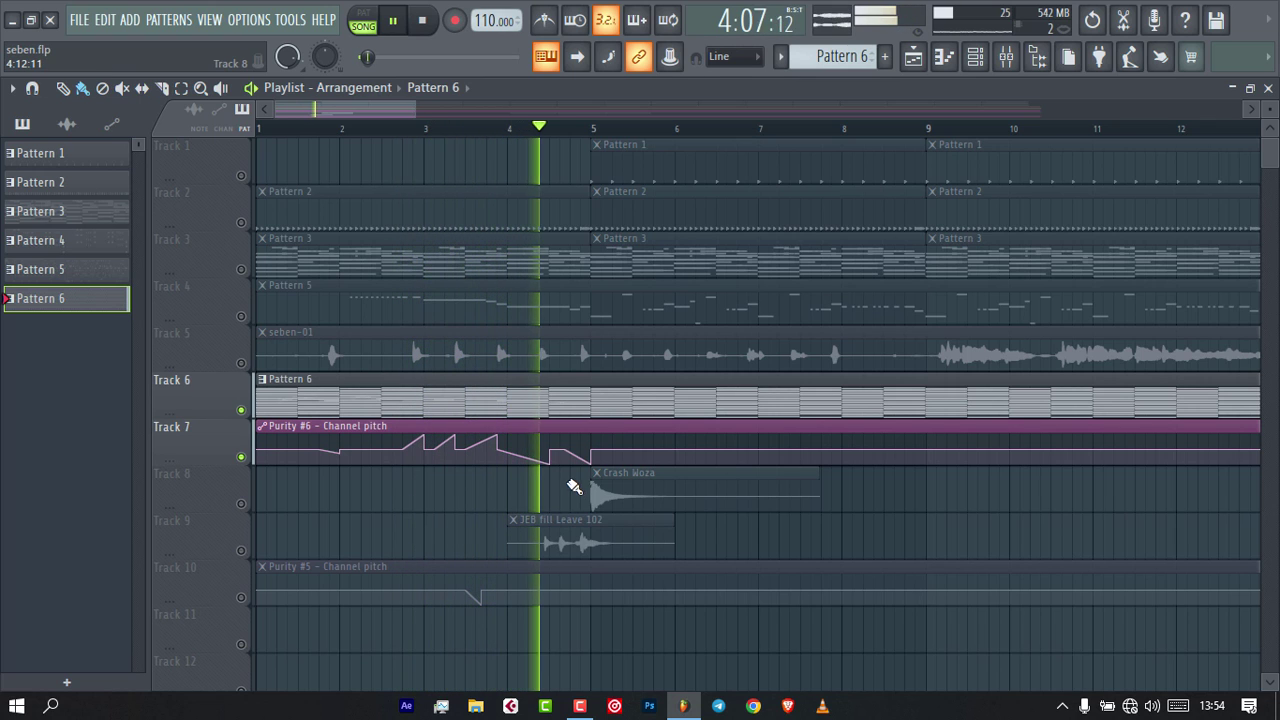
key("space")
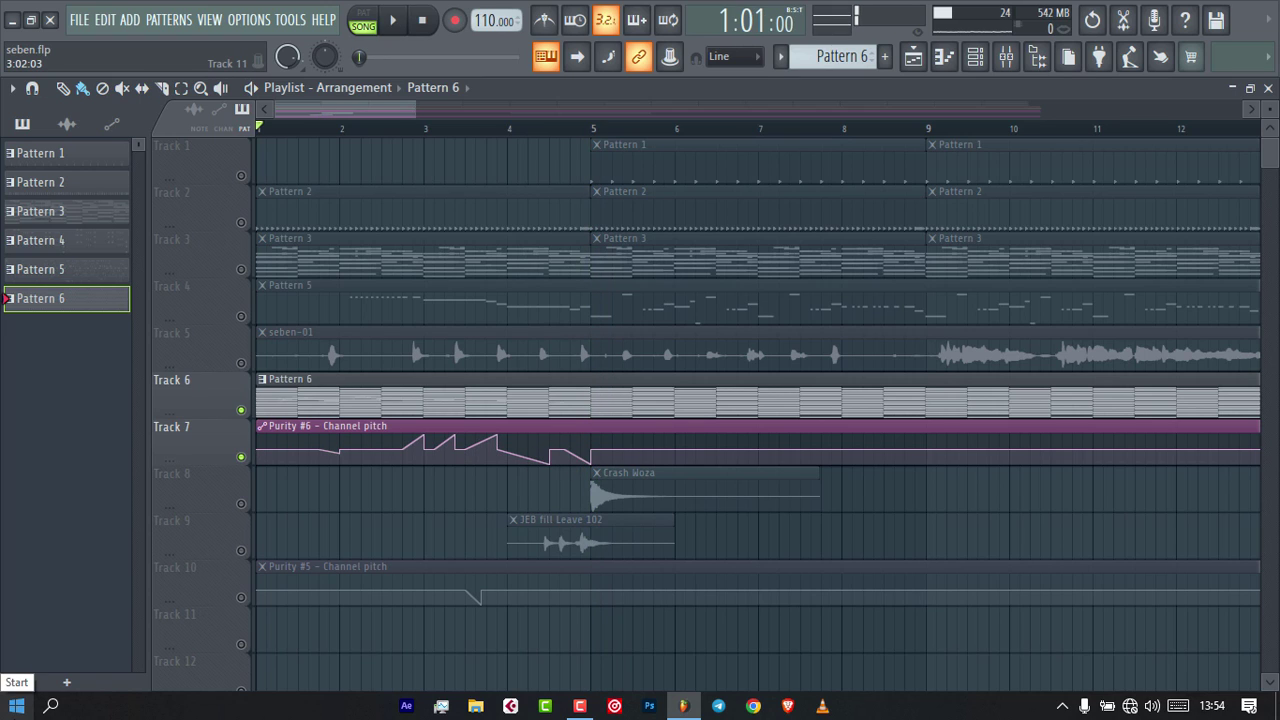
Unmute Track 10 and Track 4 and audition the Purity #5 and Purity #6 parts together with their pitch automation.
left_click(240, 597)
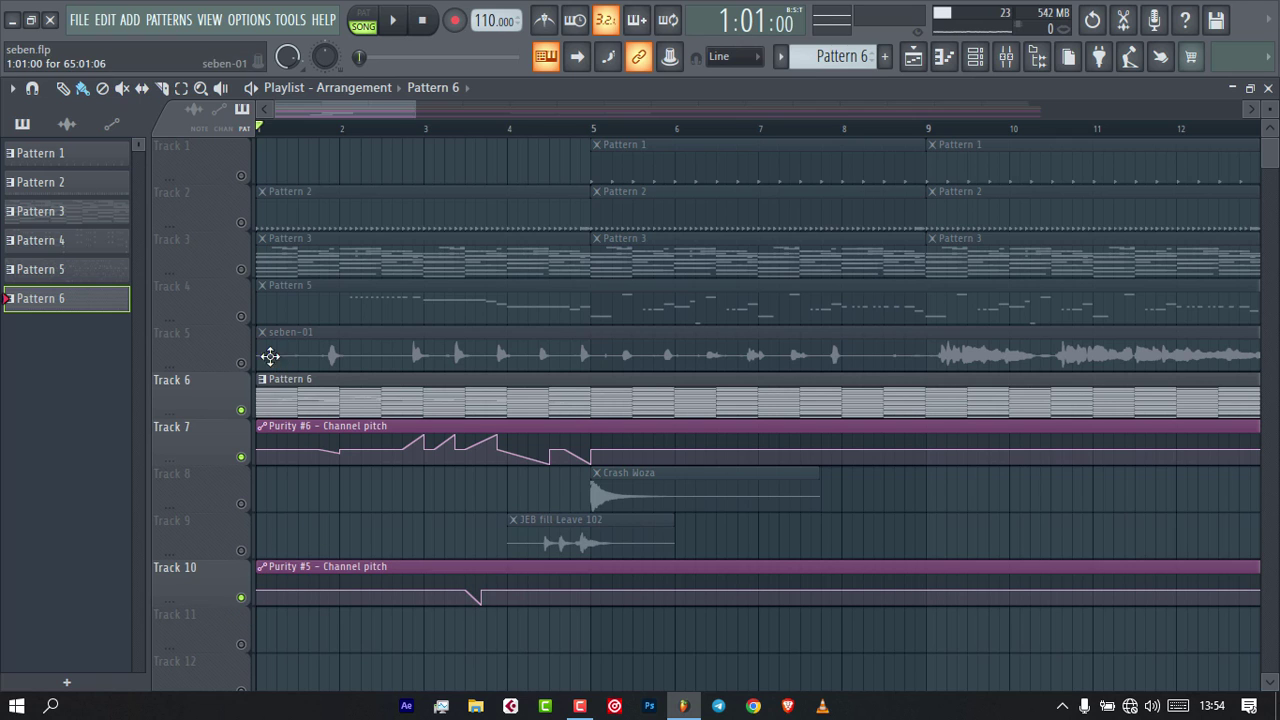
left_click(240, 316)
key("space")
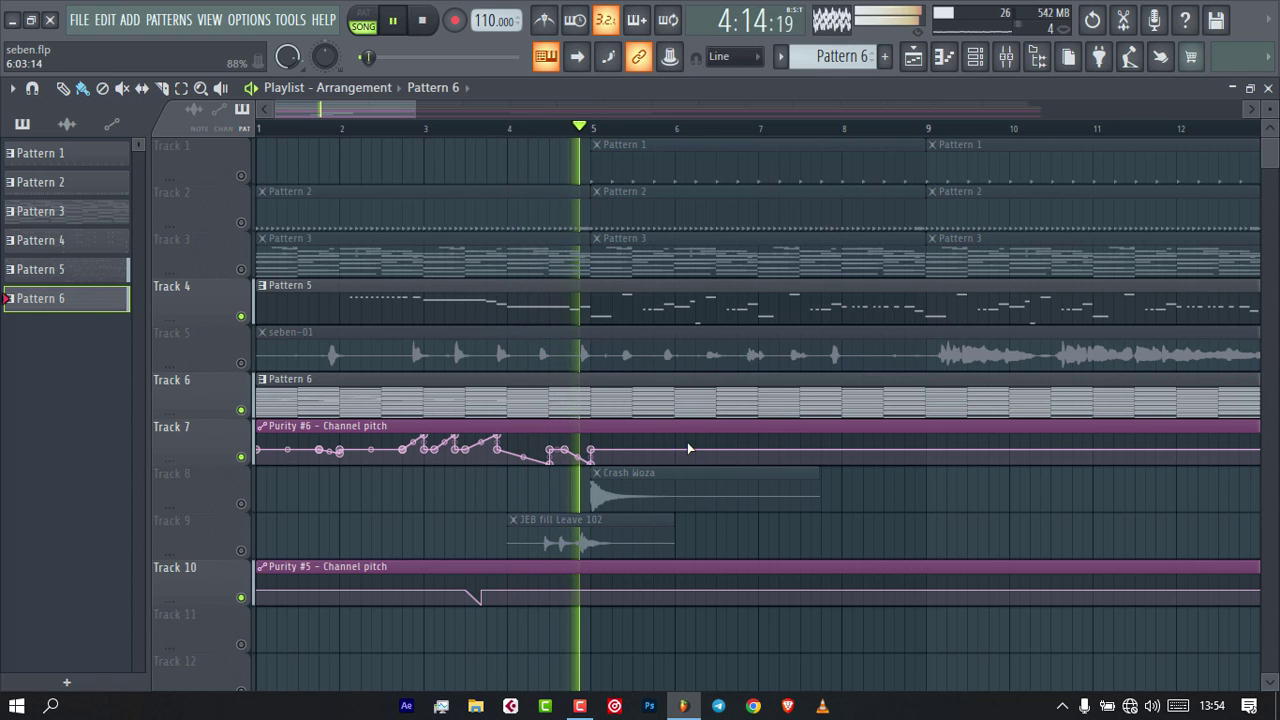
key("space")
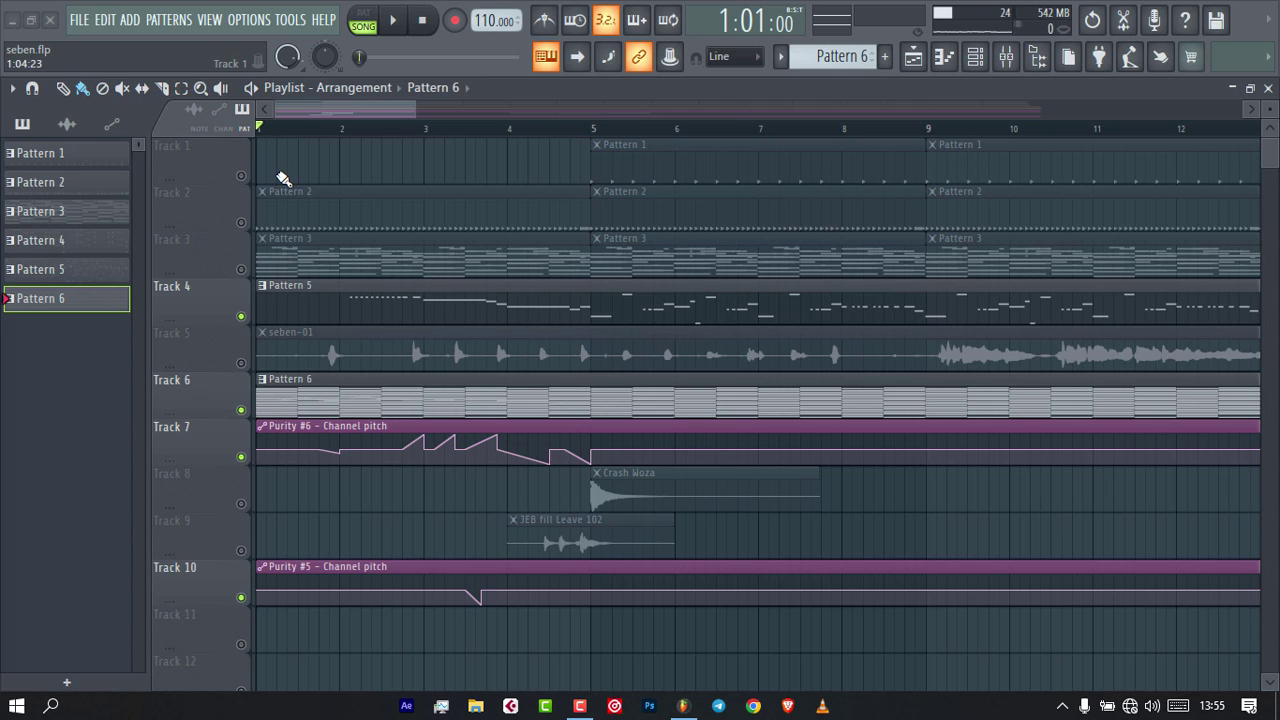
Restore all playlist tracks from solo, zoom out to about bar 35 and mute the seben-01 audio on Track 5.
right_click(249, 327)
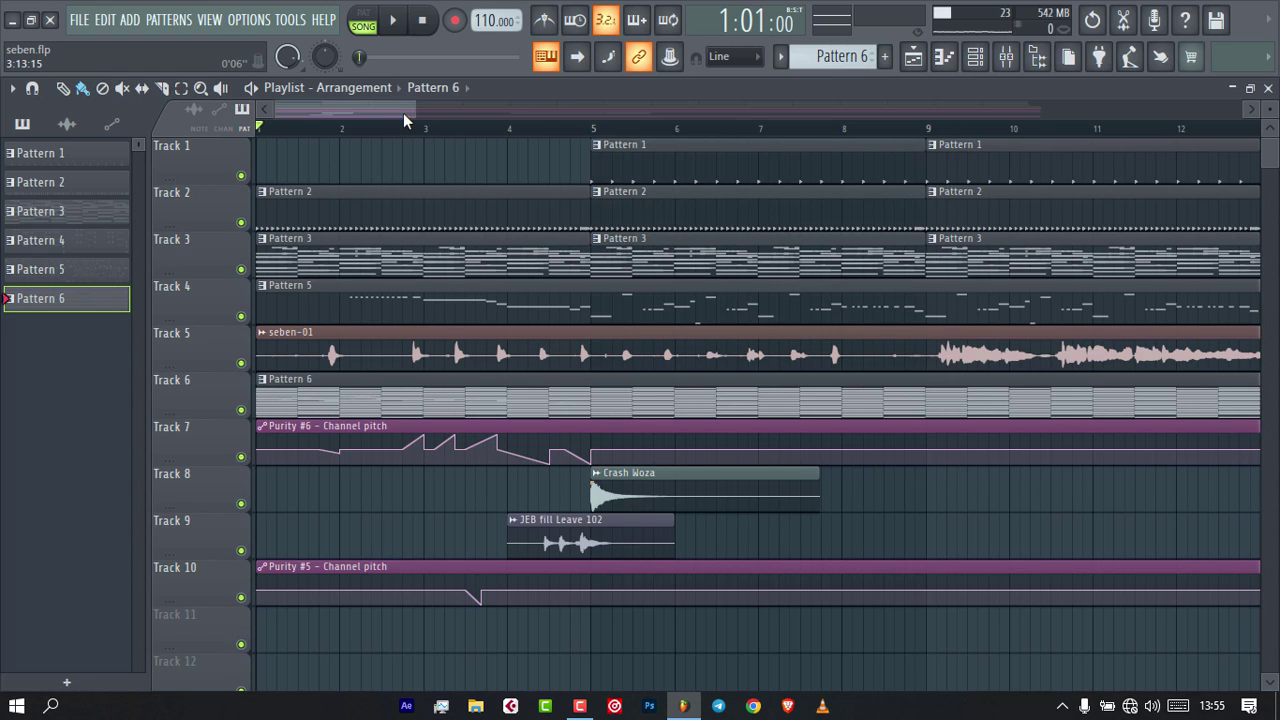
left_click_drag(413, 110, 745, 200)
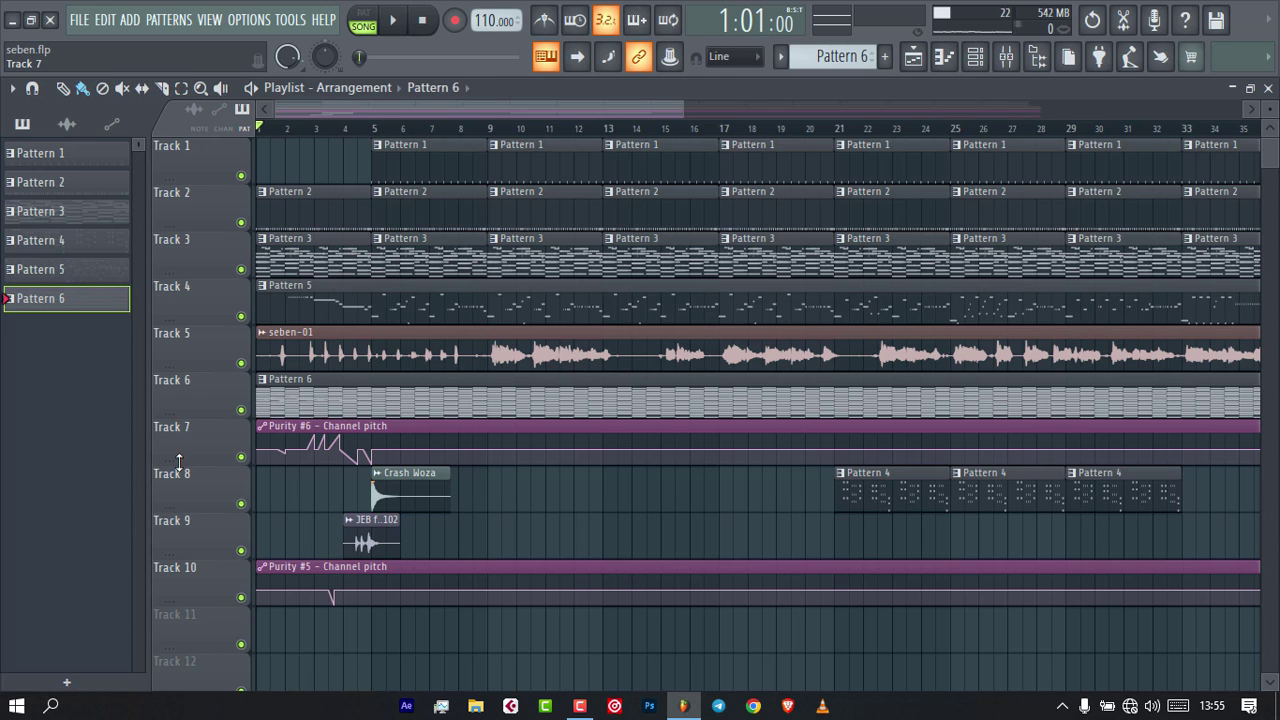
left_click(240, 363)
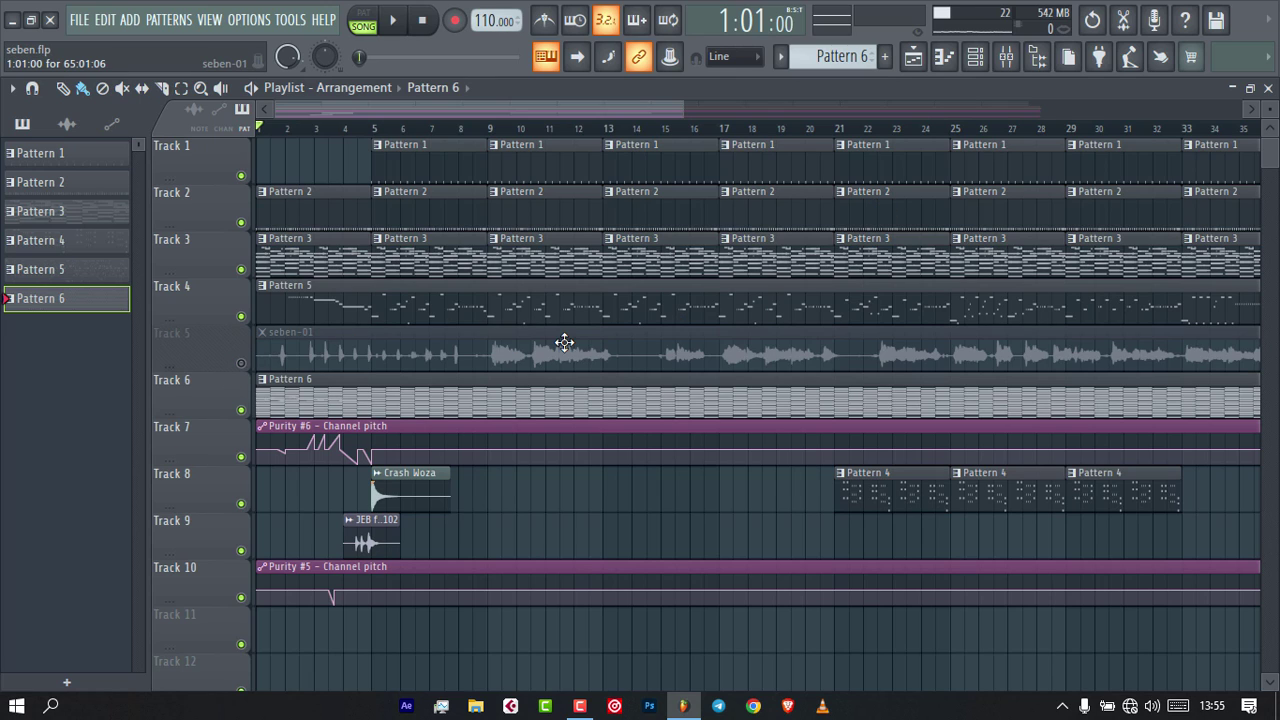
Bring up the Purity #5 notes of Pattern 5 in the piano roll from bar 1 and check the channel rack.
double_click(610, 294)
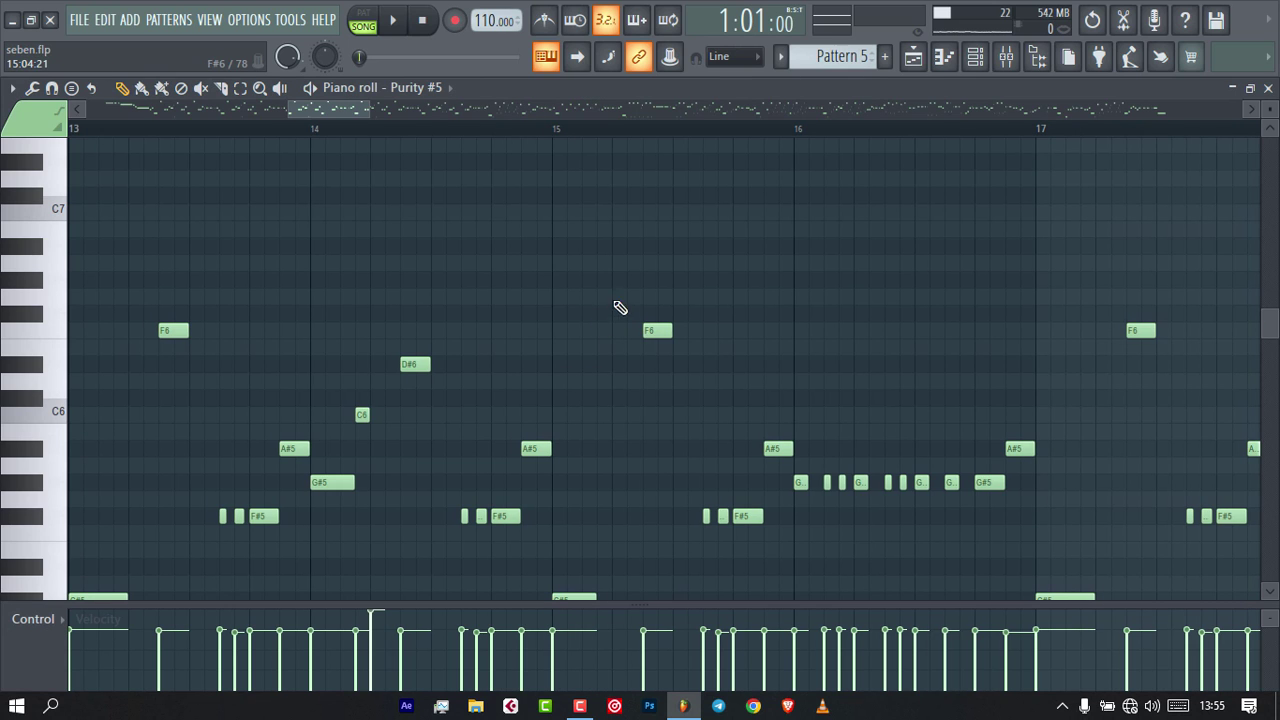
left_click_drag(355, 111, 63, 177)
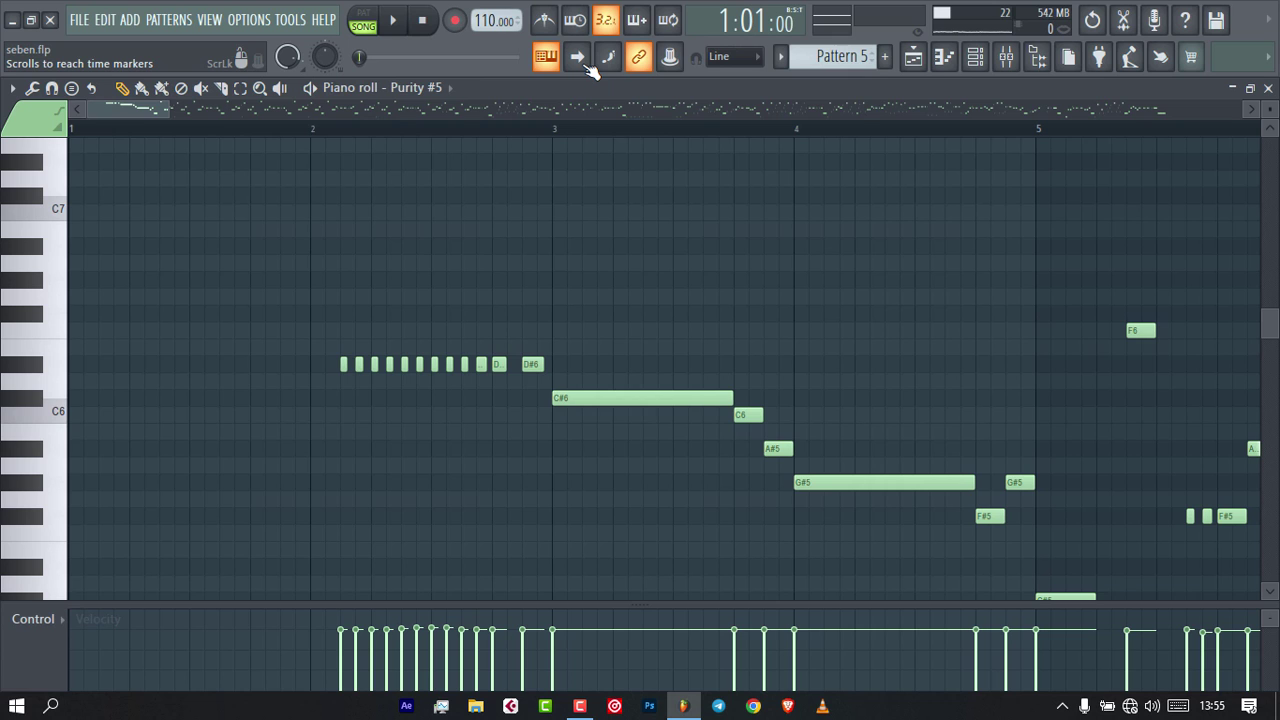
left_click(976, 72)
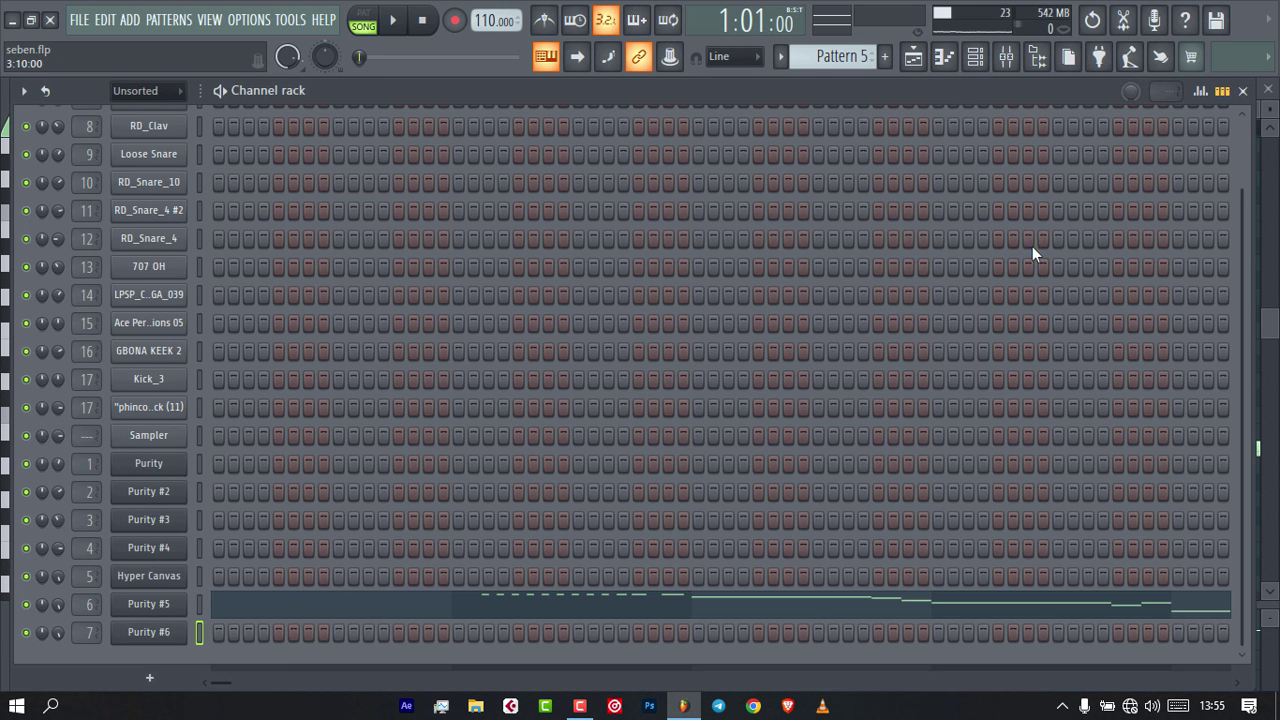
left_click(1243, 92)
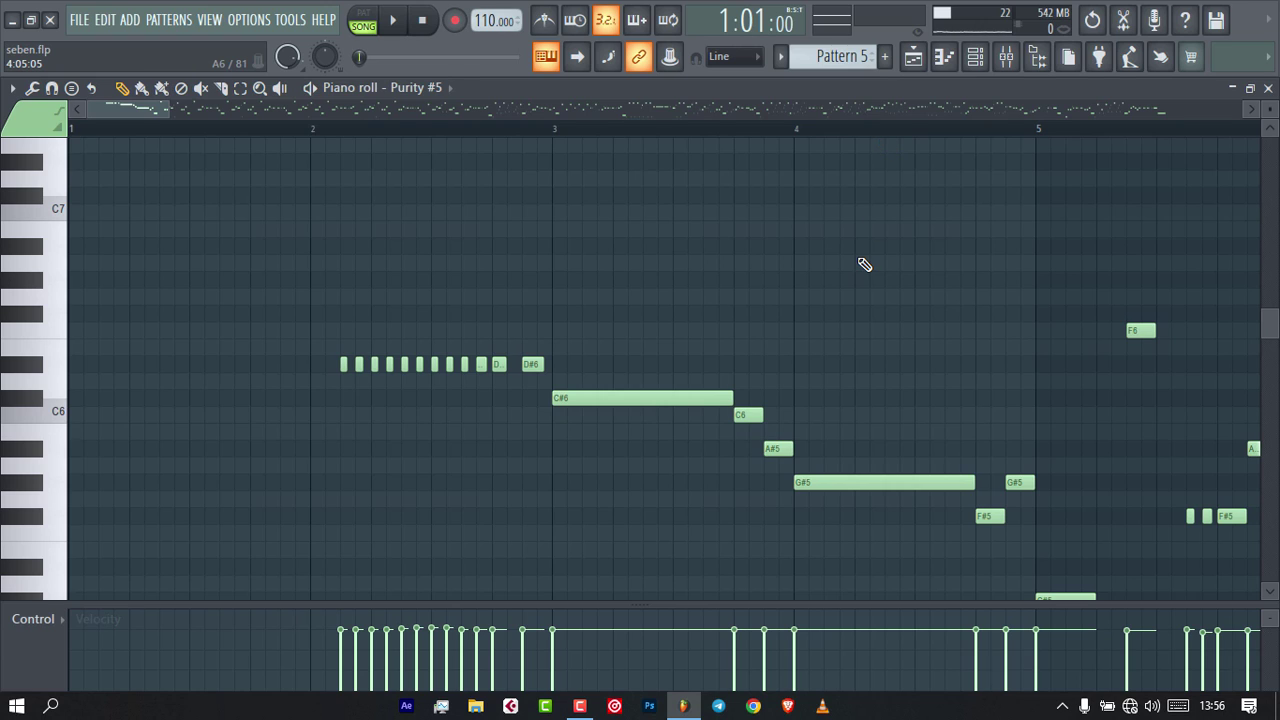
Play the arrangement in song mode while viewing the Purity #5 notes, and turn on playback auto-scrolling.
scroll(865, 264, "down", 2)
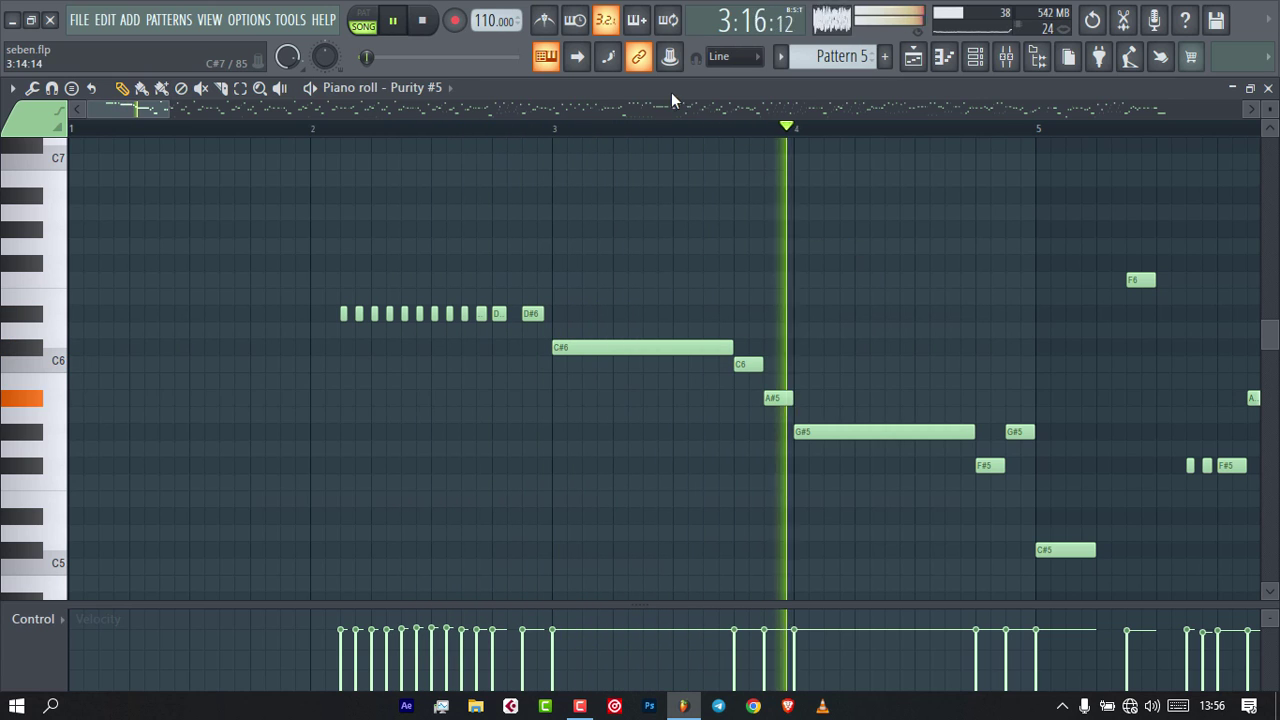
left_click(581, 60)
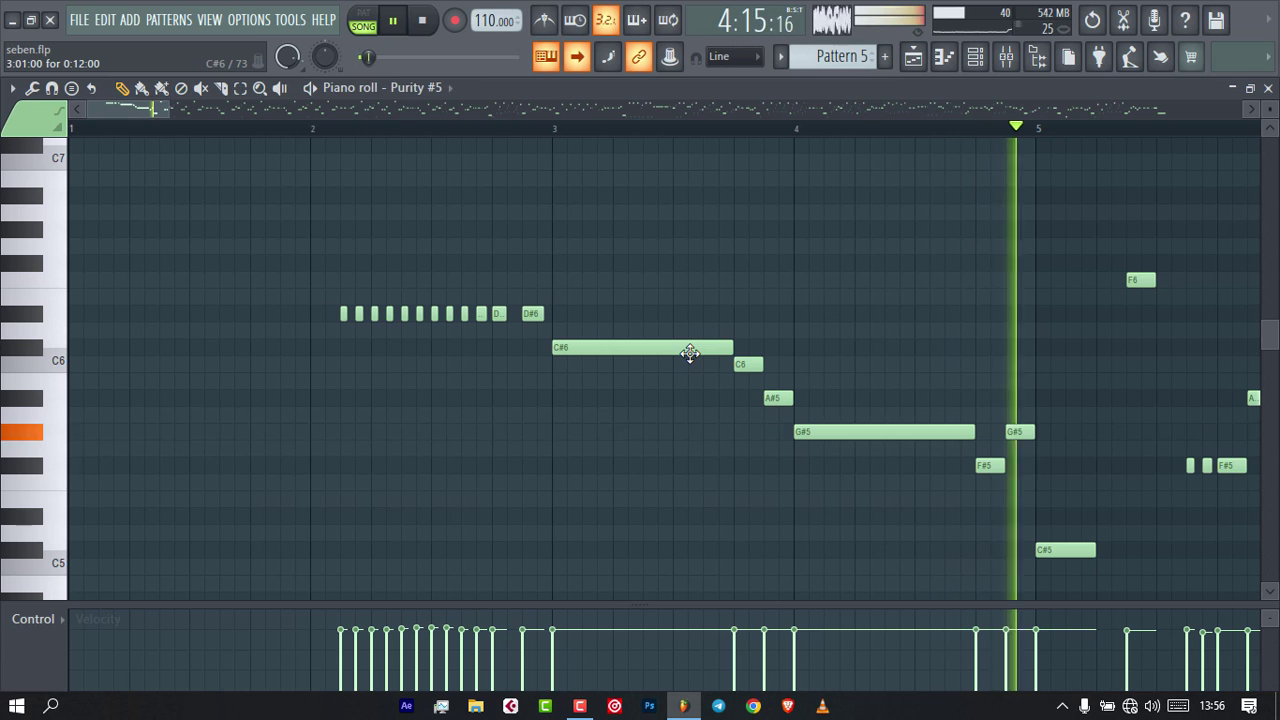